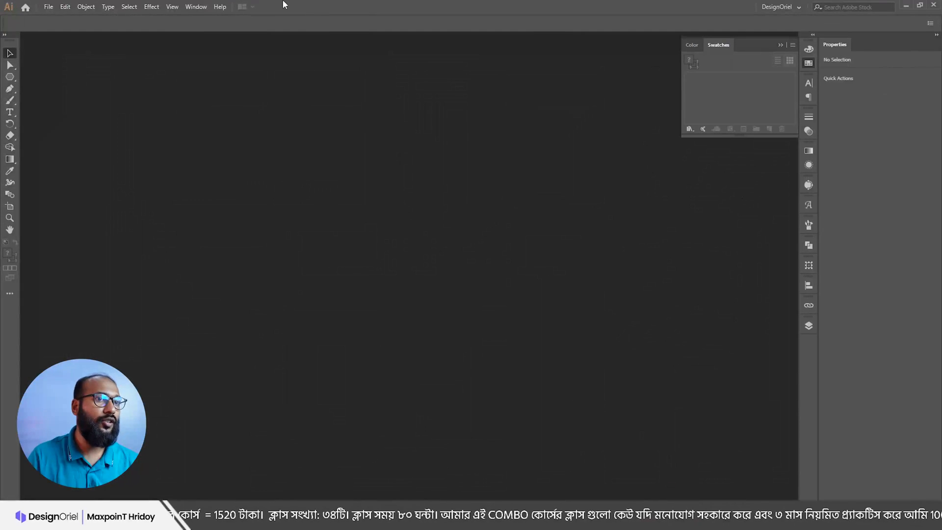
Step: Create a new A4 print document in inches, with portrait orientation, CMYK colour mode and 300 ppi raster effects
{"action": "left_click", "coordinate": [779, 46]}
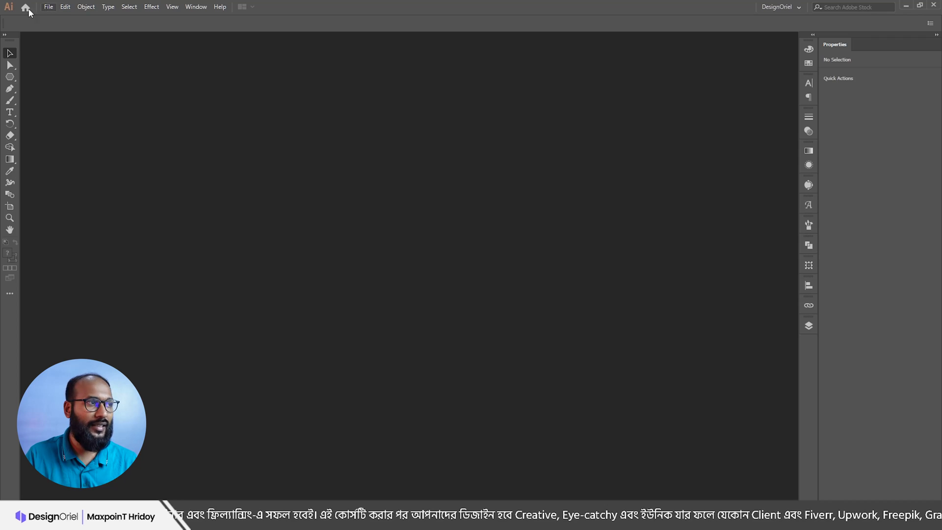
{"action": "left_click", "coordinate": [47, 7]}
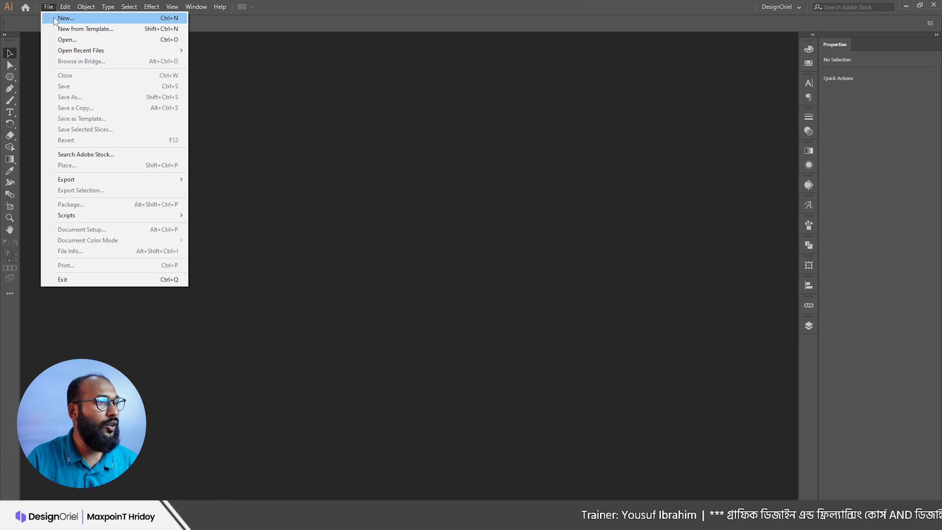
{"action": "left_click", "coordinate": [79, 22]}
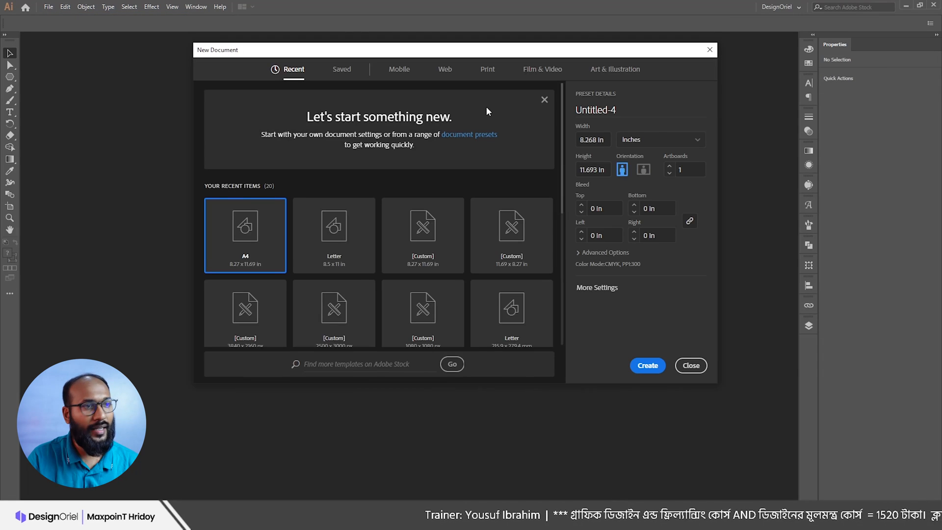
{"action": "left_click", "coordinate": [488, 69]}
{"action": "left_click", "coordinate": [344, 145]}
{"action": "left_click", "coordinate": [655, 141]}
{"action": "left_click", "coordinate": [639, 192]}
{"action": "left_click", "coordinate": [605, 253]}
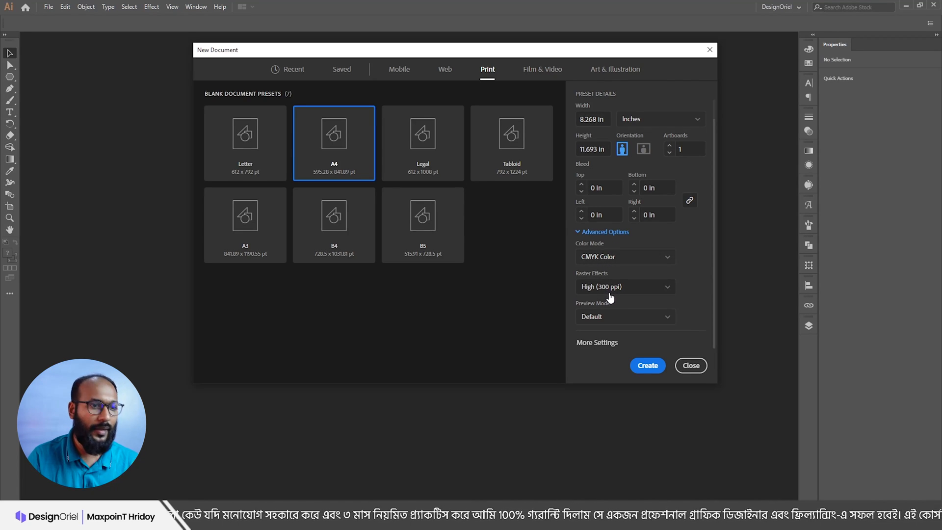
{"action": "left_click", "coordinate": [647, 366]}
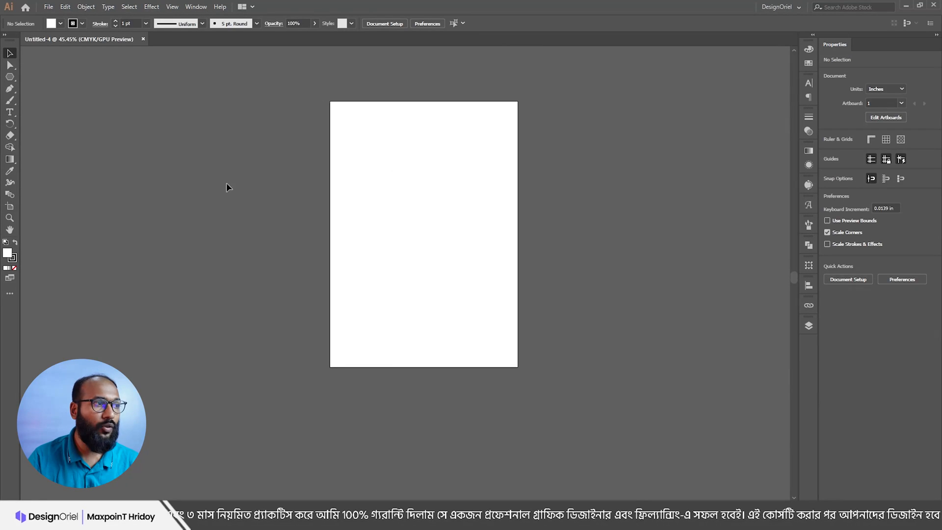
Step: Enlarge the artboard symmetrically about its centre to a landscape size of about 25.64 by 19.56 in
{"action": "left_click", "coordinate": [10, 207]}
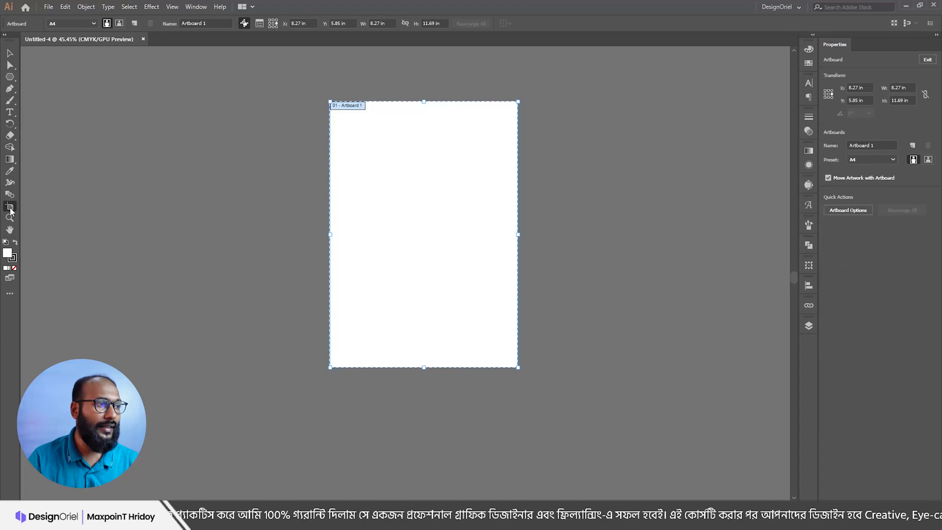
{"action": "left_click_drag", "start_coordinate": [519, 237], "coordinate": [715, 235]}
{"action": "left_click_drag", "start_coordinate": [424, 102], "coordinate": [430, 62]}
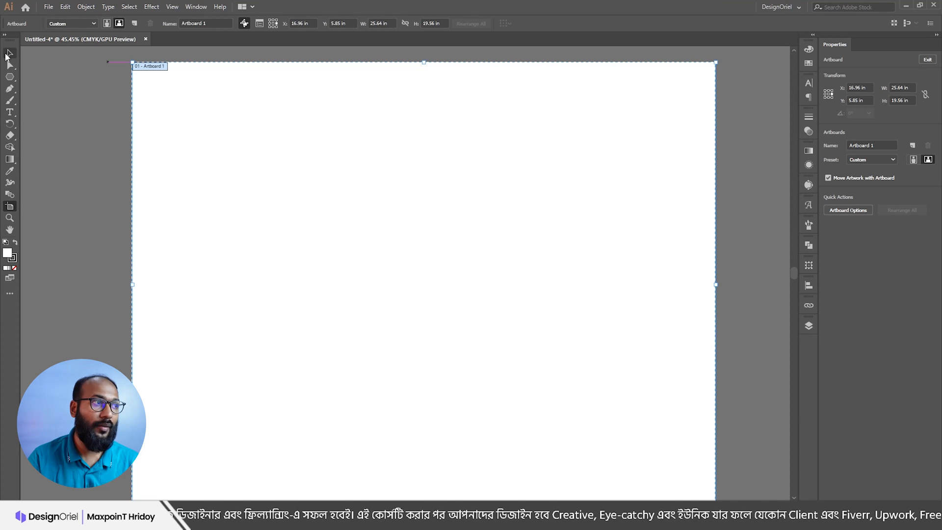
{"action": "left_click", "coordinate": [7, 56]}
{"action": "scroll", "coordinate": [299, 187], "scroll_direction": "down", "scroll_amount": 1}
{"action": "scroll", "coordinate": [372, 182], "scroll_direction": "down", "scroll_amount": 1}
{"action": "left_click_drag", "start_coordinate": [395, 169], "coordinate": [397, 200]}
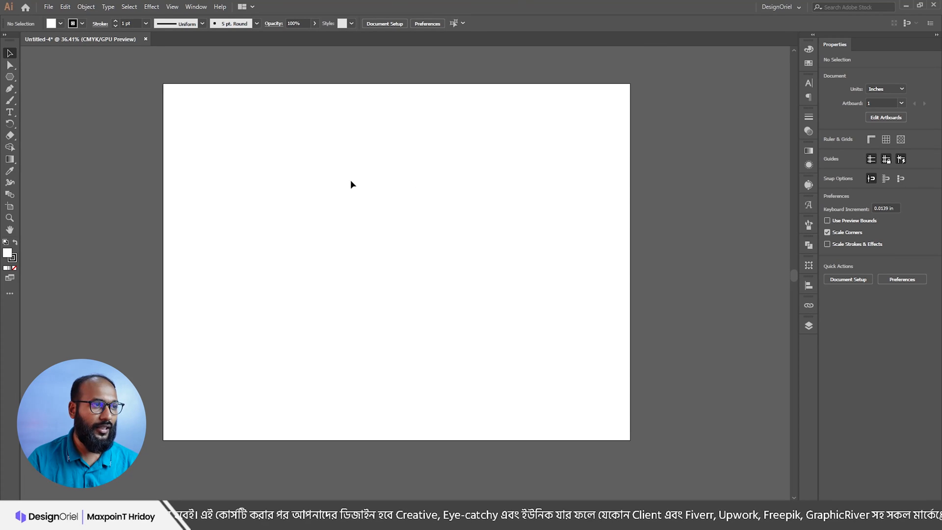
{"action": "scroll", "coordinate": [401, 206], "scroll_direction": "down", "scroll_amount": 1}
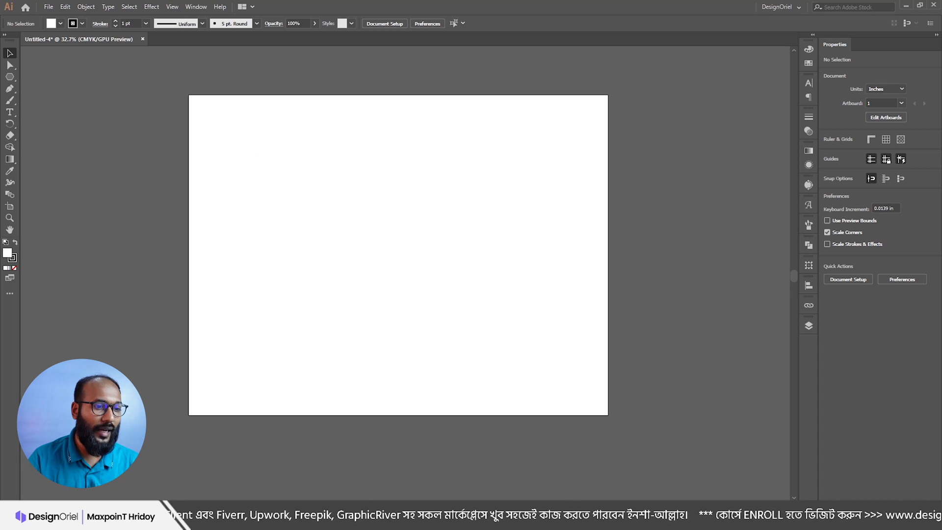
Step: Consult the folder layouts in Sample.jpg and create a rectangle 8.27 in wide and 11.69 in high on the artboard
{"action": "key", "text": "alt+Tab"}
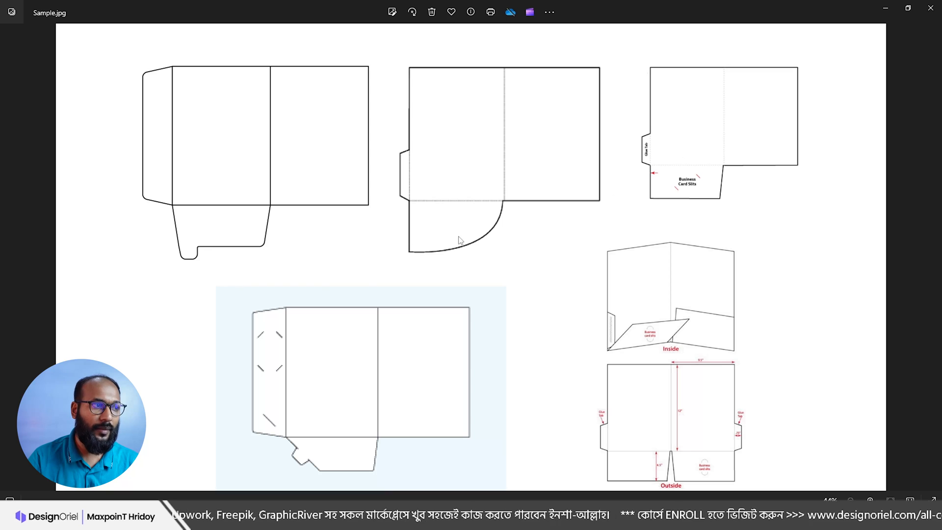
{"action": "left_click", "coordinate": [883, 11]}
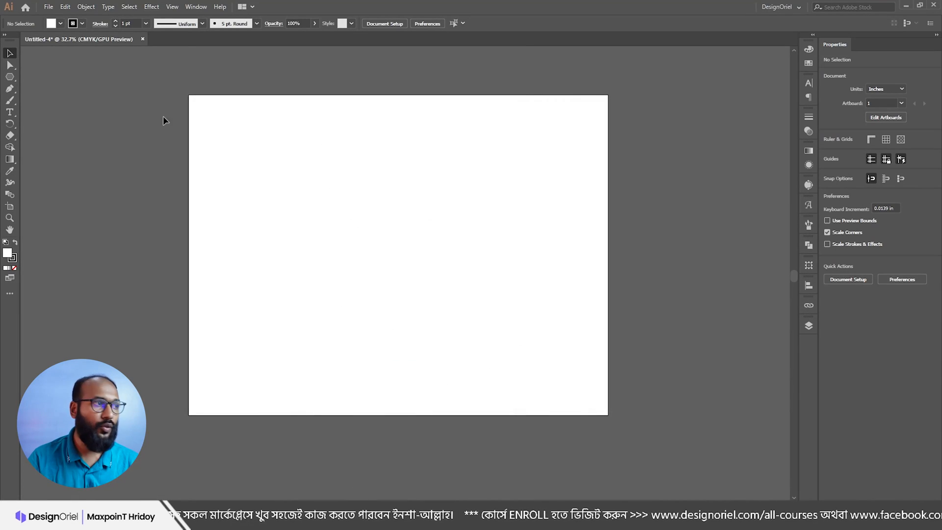
{"action": "left_click", "coordinate": [10, 77]}
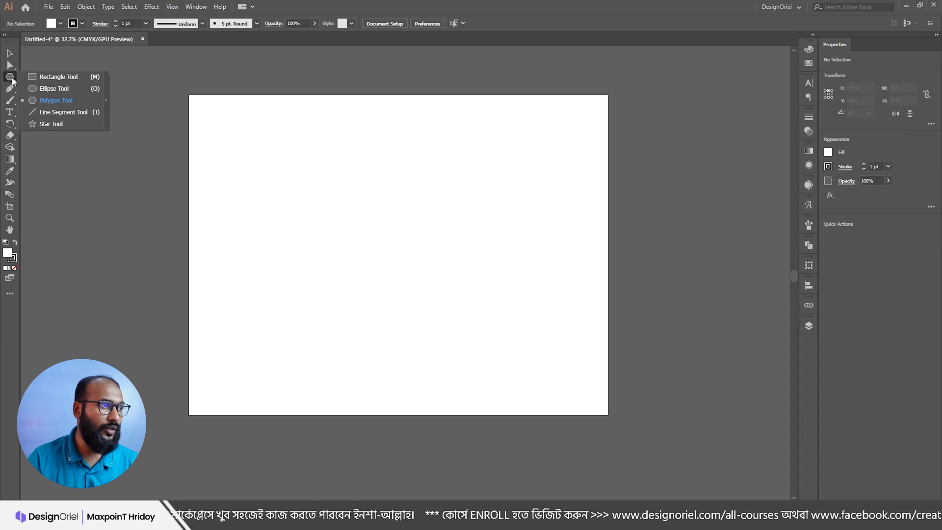
{"action": "left_click", "coordinate": [51, 77]}
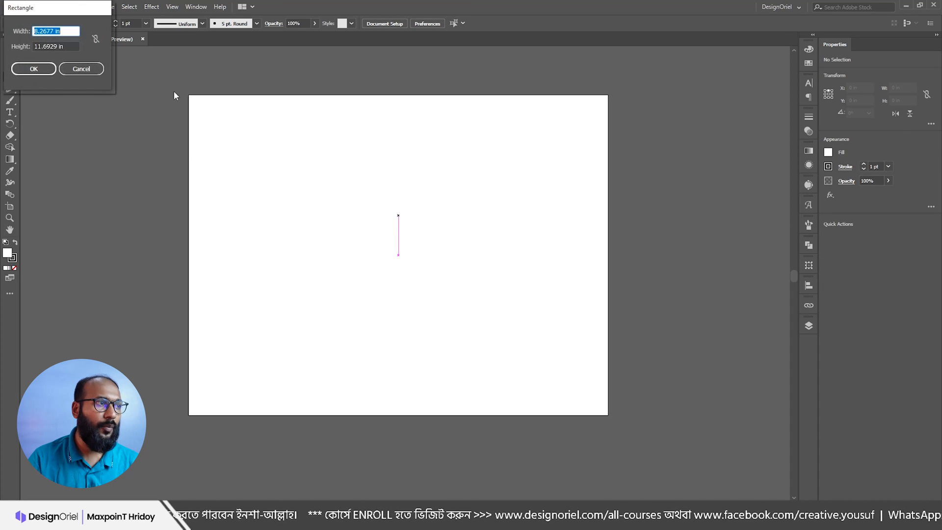
{"action": "left_click_drag", "start_coordinate": [60, 10], "coordinate": [528, 151]}
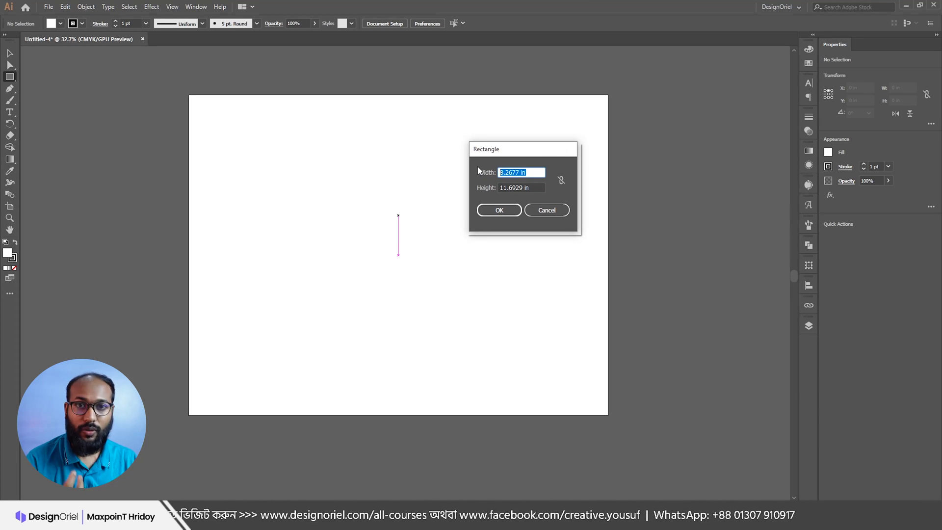
{"action": "type", "text": "8.27"}
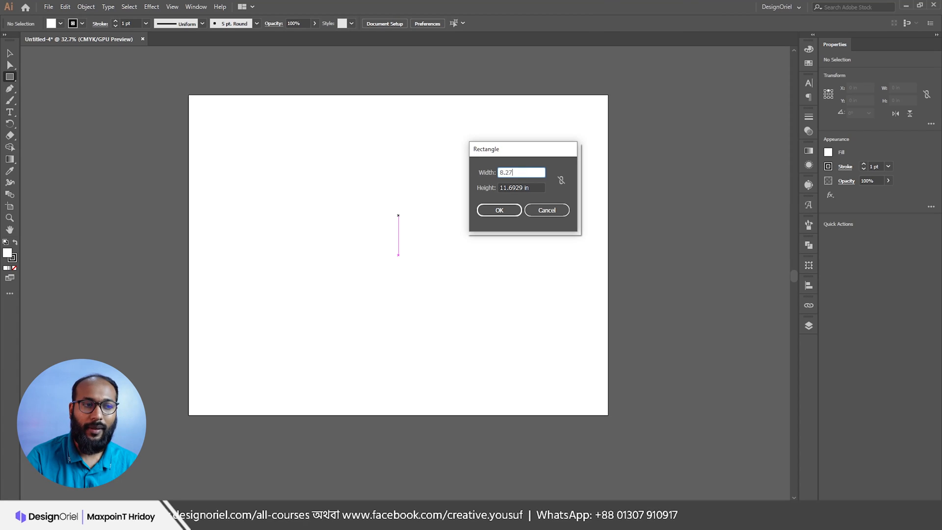
{"action": "key", "text": "Tab"}
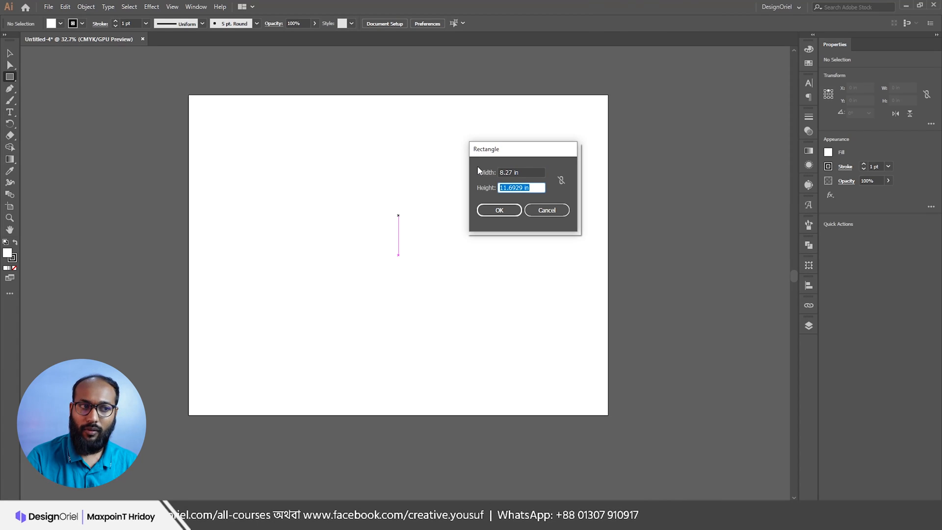
{"action": "type", "text": "11.69"}
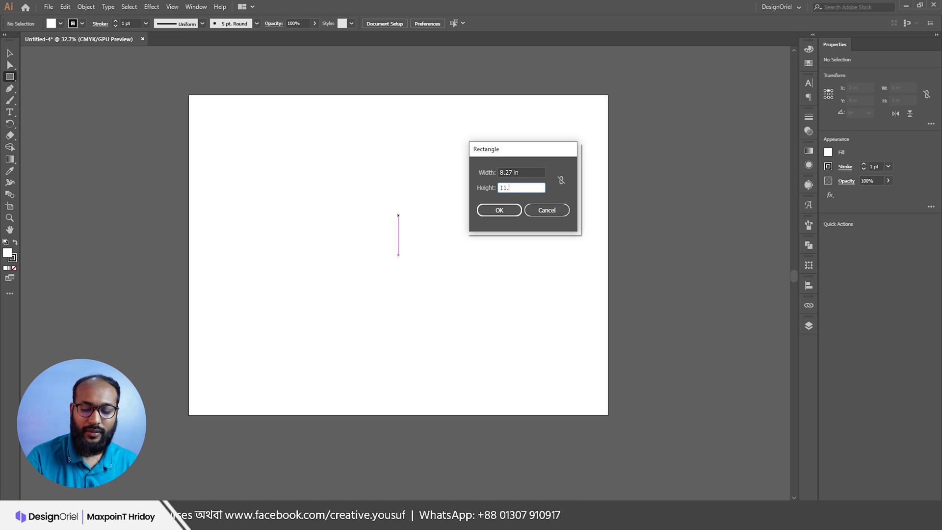
{"action": "left_click", "coordinate": [499, 210]}
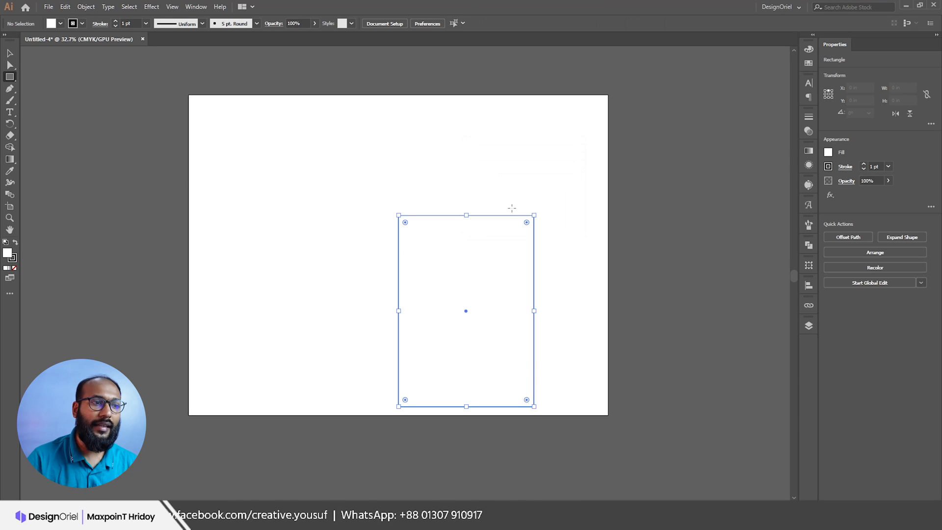
Step: Move the rectangle to the left half of the artboard and remove its fill, keeping the black 1 pt stroke
{"action": "key", "text": "v"}
{"action": "left_click_drag", "start_coordinate": [486, 282], "coordinate": [476, 228]}
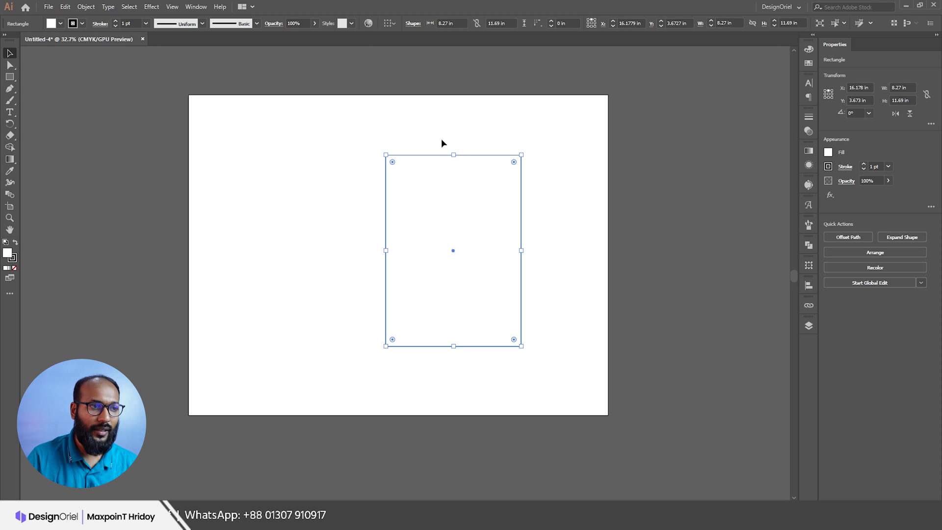
{"action": "left_click_drag", "start_coordinate": [438, 215], "coordinate": [350, 209]}
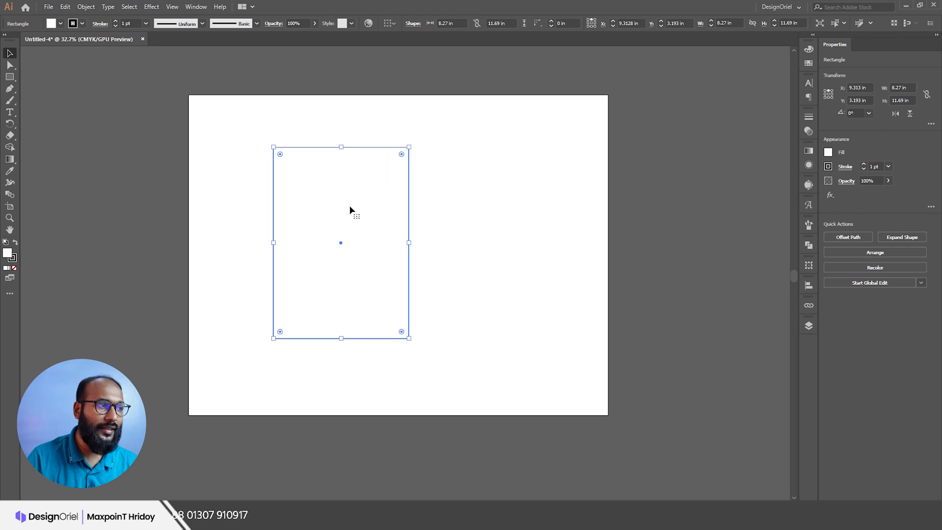
{"action": "left_click", "coordinate": [14, 267]}
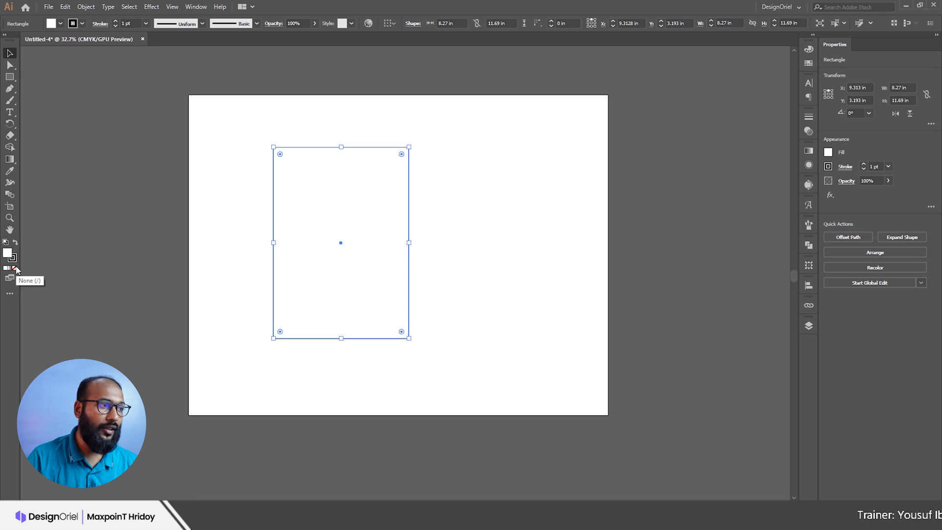
{"action": "left_click", "coordinate": [13, 259]}
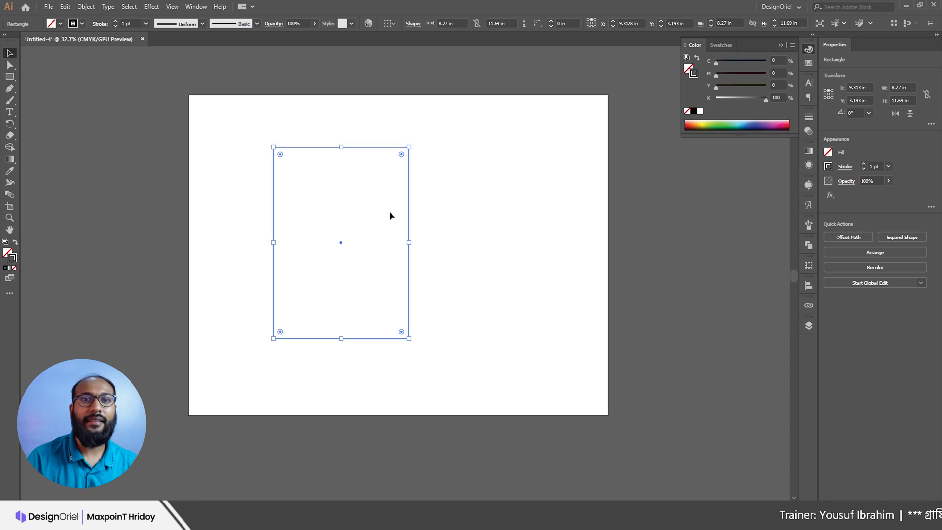
Step: Duplicate the unfilled rectangle directly to its right so the two panels share a vertical edge
{"action": "left_click_drag", "start_coordinate": [305, 147], "coordinate": [429, 158]}
{"action": "left_click", "coordinate": [446, 126]}
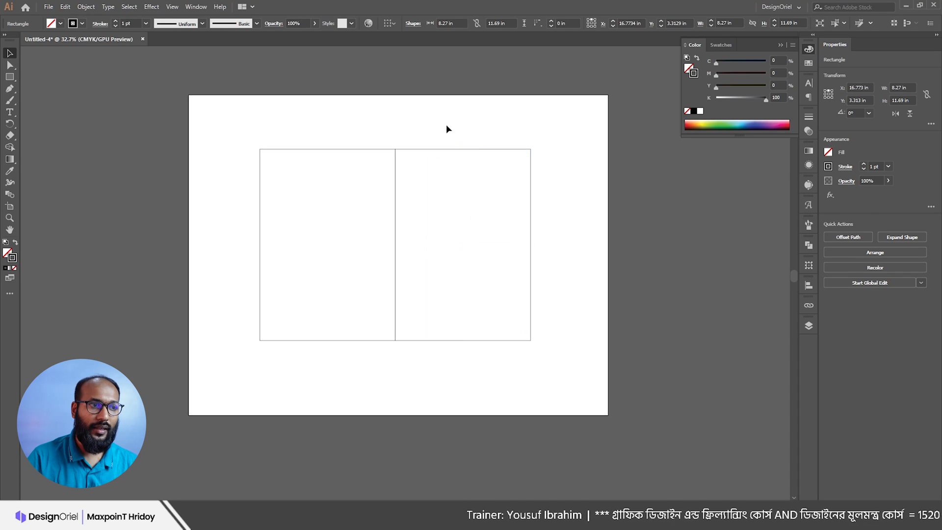
{"action": "left_click", "coordinate": [474, 243]}
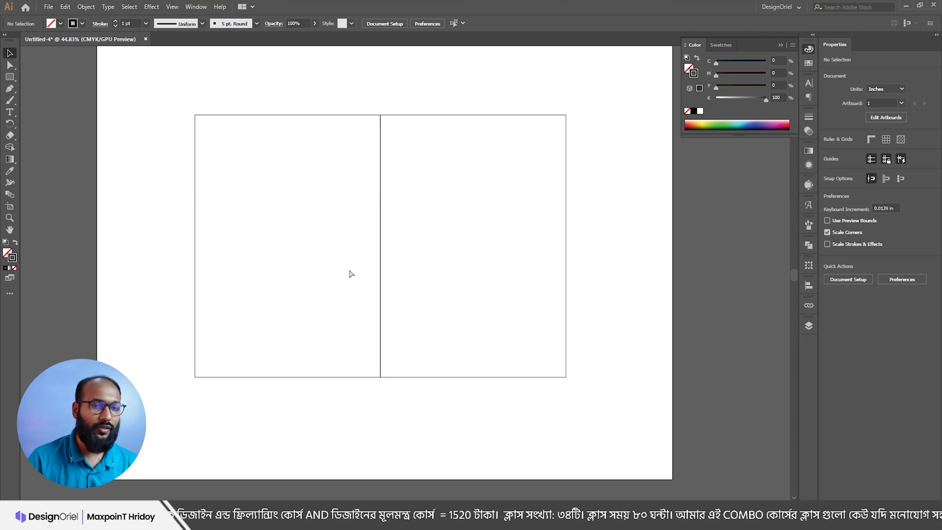
{"action": "scroll", "coordinate": [351, 273], "scroll_direction": "down", "scroll_amount": 1}
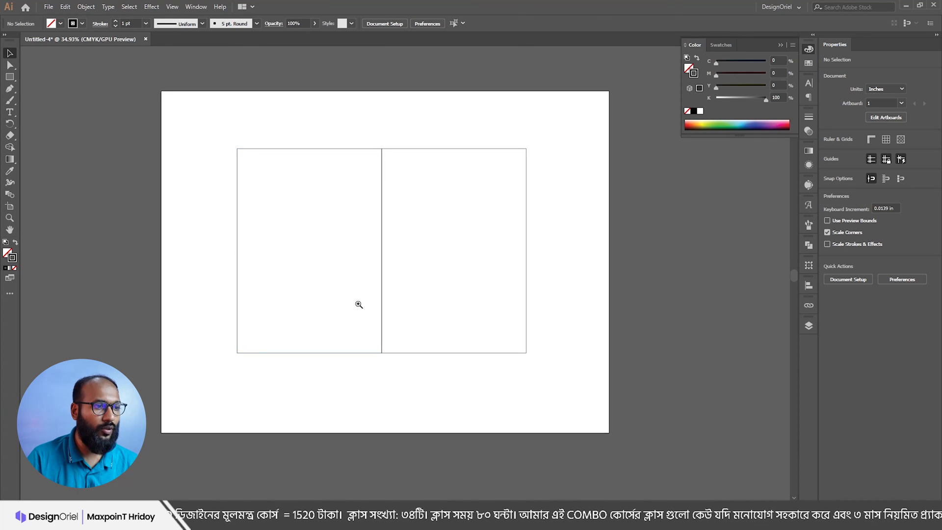
{"action": "scroll", "coordinate": [357, 304], "scroll_direction": "up", "scroll_amount": 1}
{"action": "left_click_drag", "start_coordinate": [371, 340], "coordinate": [372, 329]}
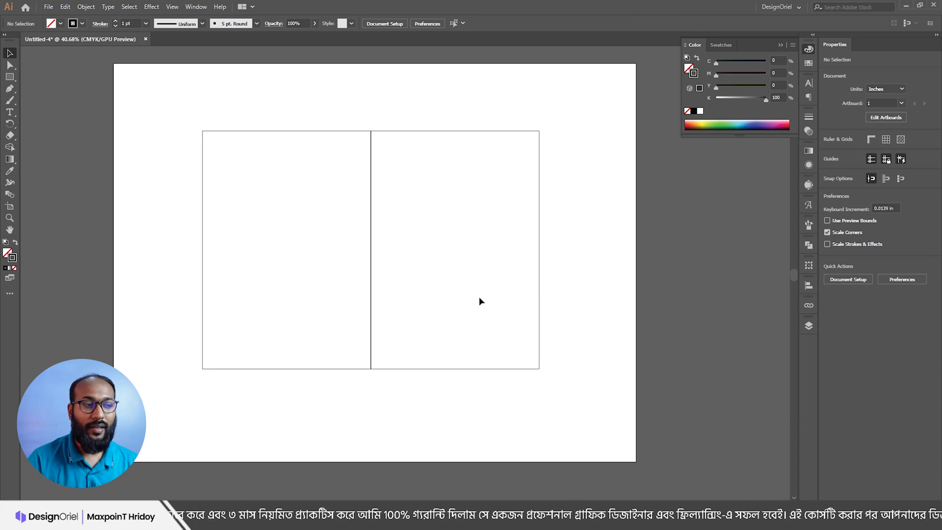
Step: Check the right and left panels one after the other and compare them with the folder layouts in Sample.jpg
{"action": "left_click_drag", "start_coordinate": [561, 289], "coordinate": [523, 373]}
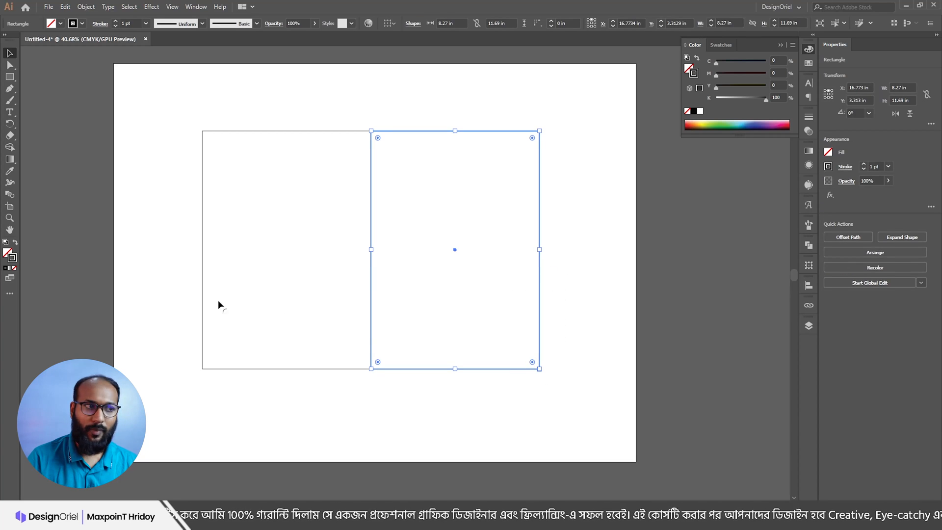
{"action": "left_click_drag", "start_coordinate": [155, 283], "coordinate": [201, 328]}
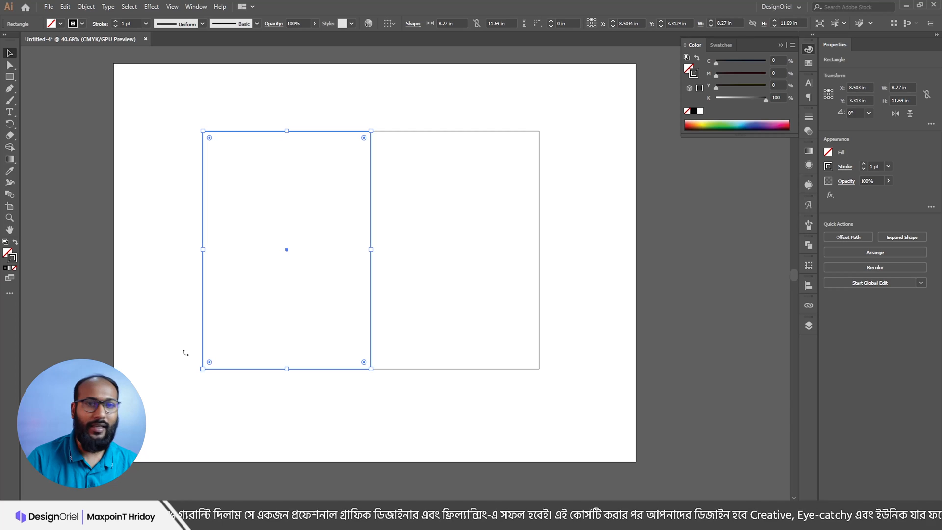
{"action": "left_click", "coordinate": [164, 181]}
{"action": "left_click", "coordinate": [10, 76]}
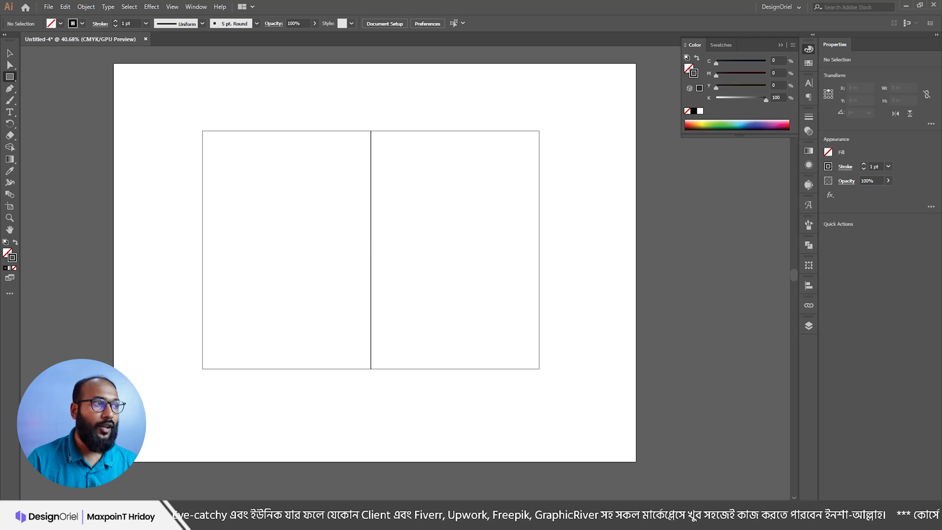
{"action": "left_click", "coordinate": [905, 6]}
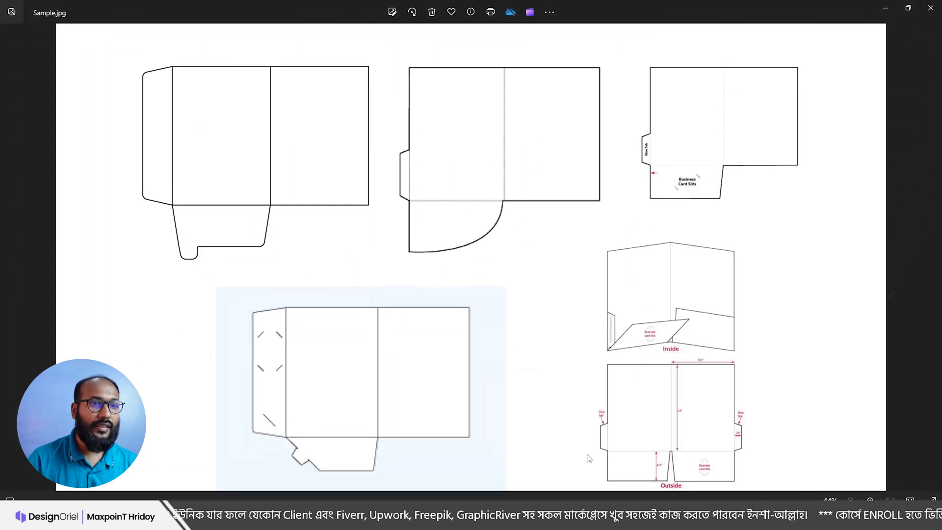
{"action": "left_click", "coordinate": [885, 8]}
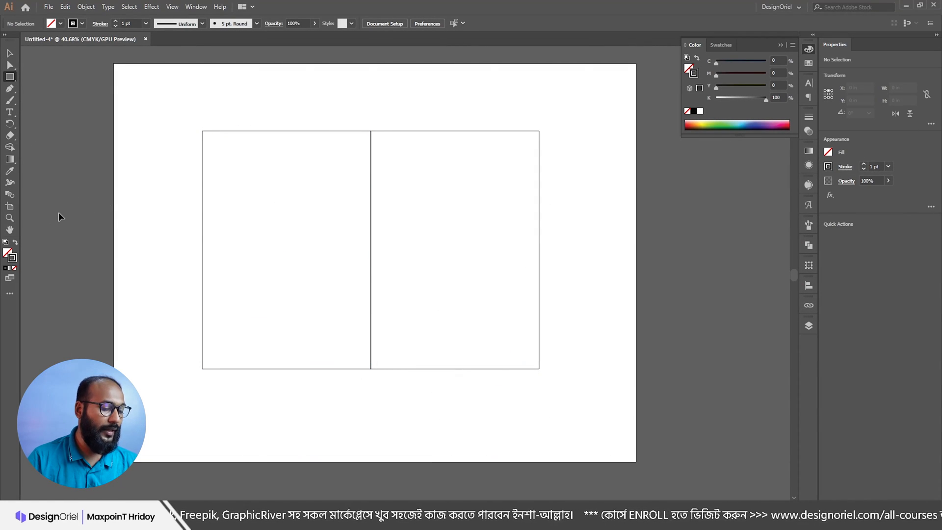
Step: Hide the artboards and centre the two panels in the workspace
{"action": "key", "text": "ctrl+shift+h"}
{"action": "left_click_drag", "start_coordinate": [161, 228], "coordinate": [220, 228]}
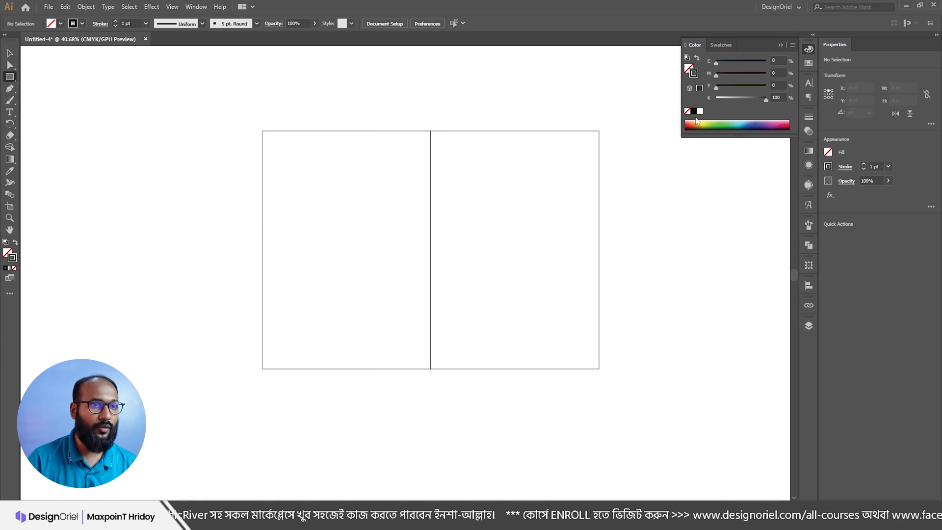
{"action": "left_click", "coordinate": [10, 53]}
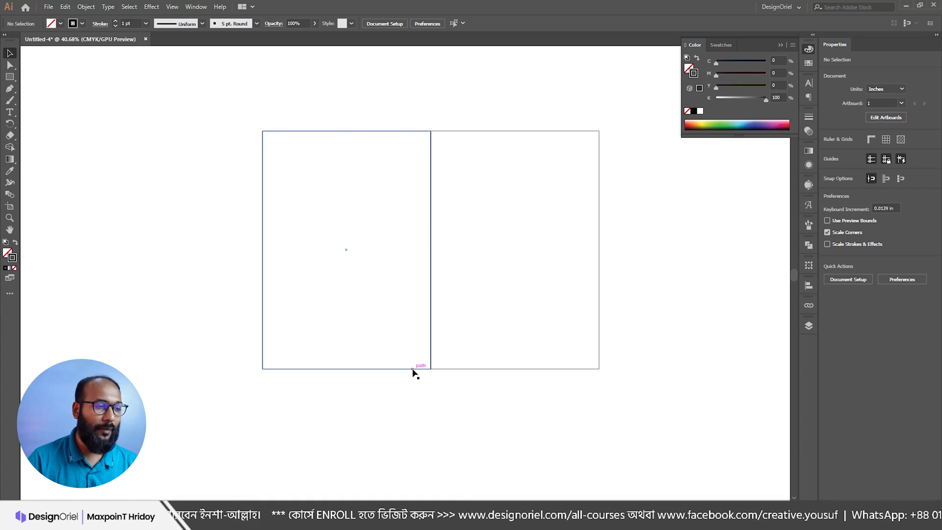
Step: Duplicate the left panel straight down so the copy's top edge meets the original's bottom edge
{"action": "left_click_drag", "start_coordinate": [353, 132], "coordinate": [335, 368]}
{"action": "scroll", "coordinate": [337, 304], "scroll_direction": "down", "scroll_amount": 5}
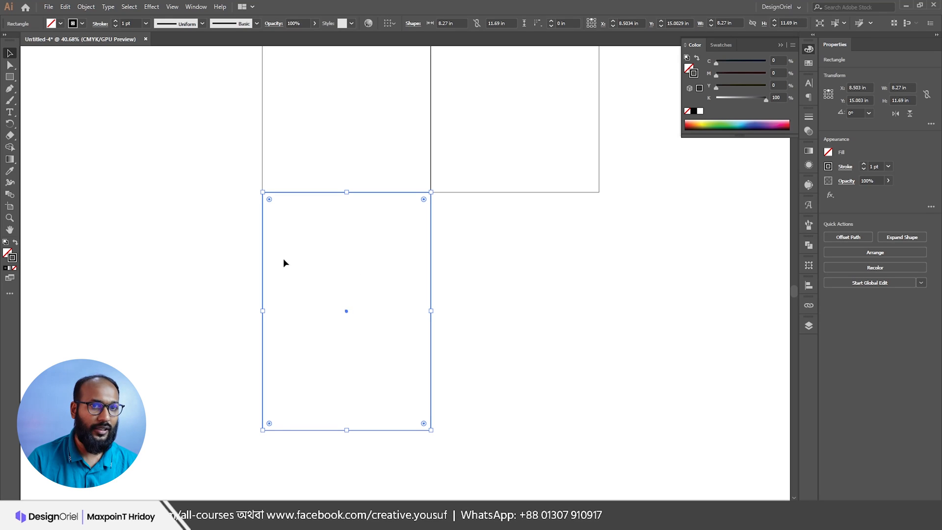
{"action": "scroll", "coordinate": [274, 358], "scroll_direction": "up", "scroll_amount": 2}
{"action": "scroll", "coordinate": [287, 344], "scroll_direction": "down", "scroll_amount": 2}
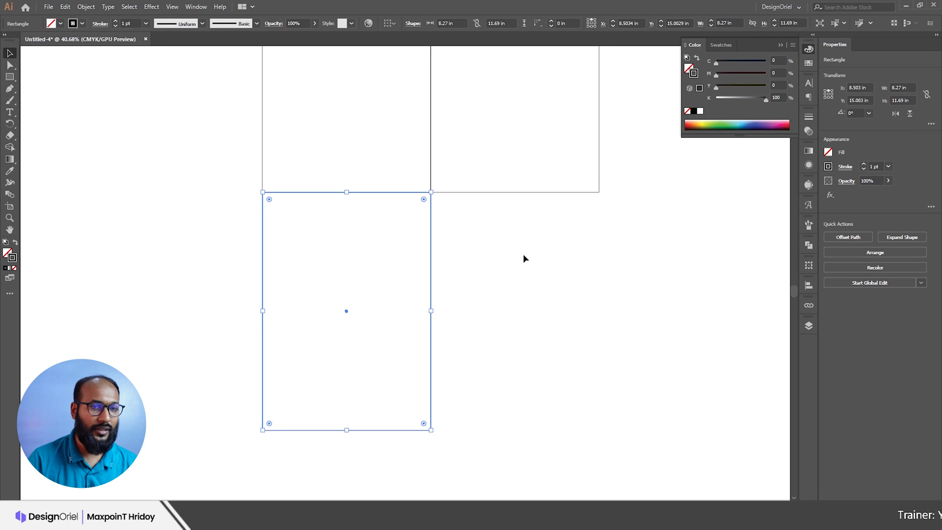
Step: Set the height of the duplicated panel below the left panel to 3.5 in, keeping its top edge in place
{"action": "left_click", "coordinate": [911, 87]}
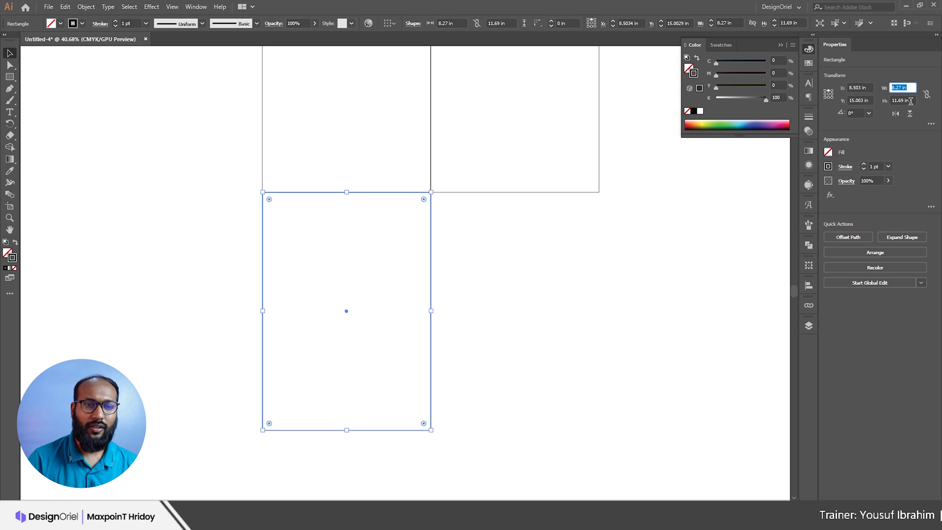
{"action": "left_click", "coordinate": [909, 100]}
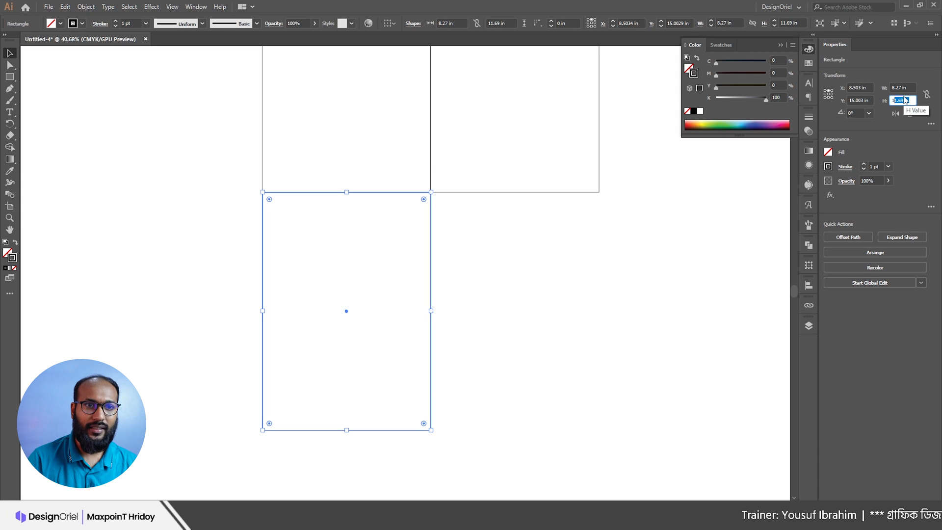
{"action": "left_click", "coordinate": [911, 99]}
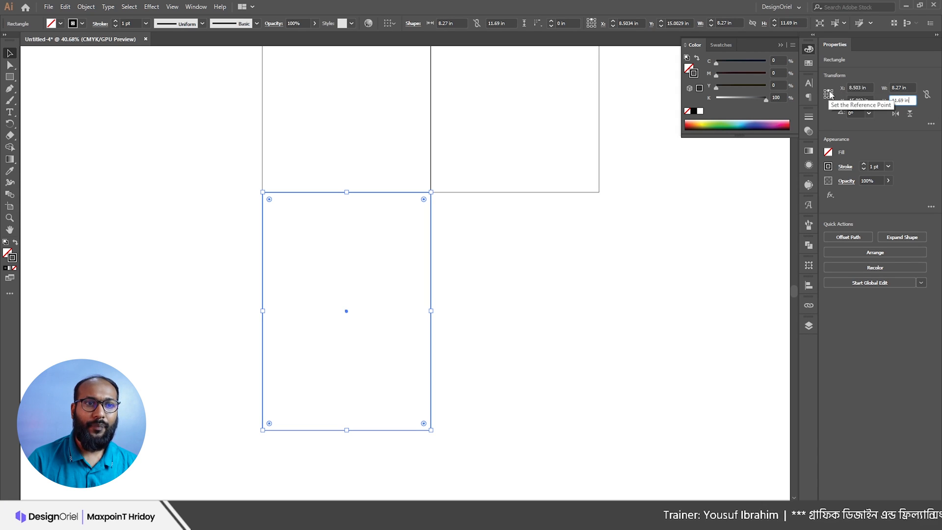
{"action": "left_click_drag", "start_coordinate": [910, 100], "coordinate": [857, 105]}
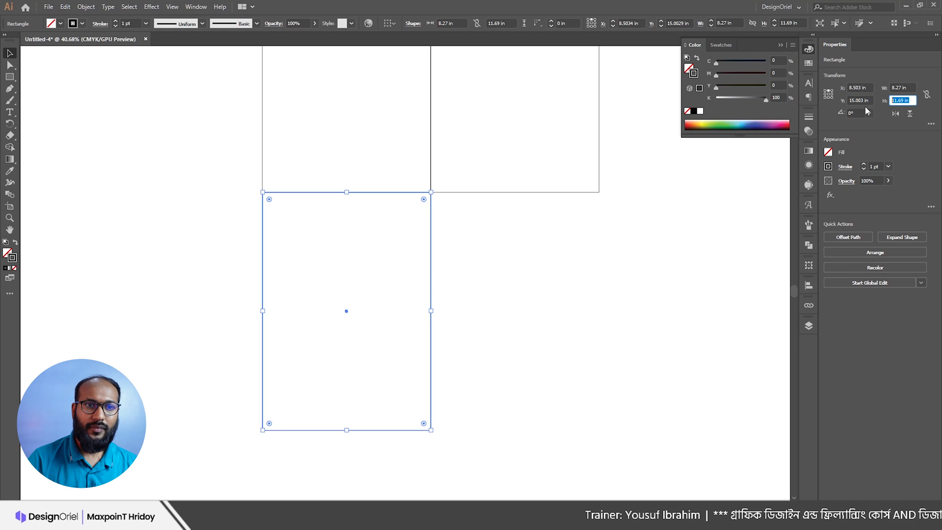
{"action": "type", "text": "3.5"}
{"action": "key", "text": "Return"}
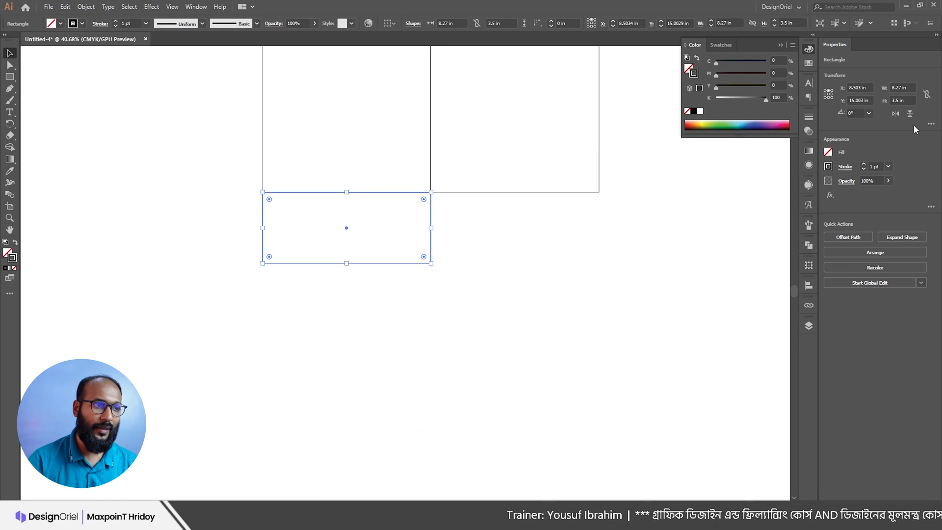
{"action": "left_click", "coordinate": [434, 331]}
Step: Draw a narrow rectangle about 0.54 by 2.25 in outside the left panel, rising from its lower-left corner
{"action": "scroll", "coordinate": [297, 226], "scroll_direction": "up", "scroll_amount": 2}
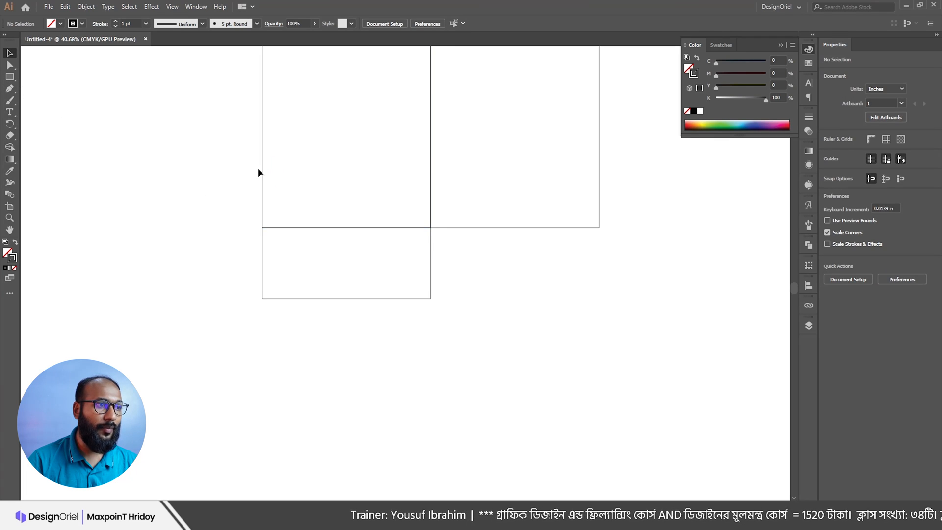
{"action": "left_click", "coordinate": [10, 77]}
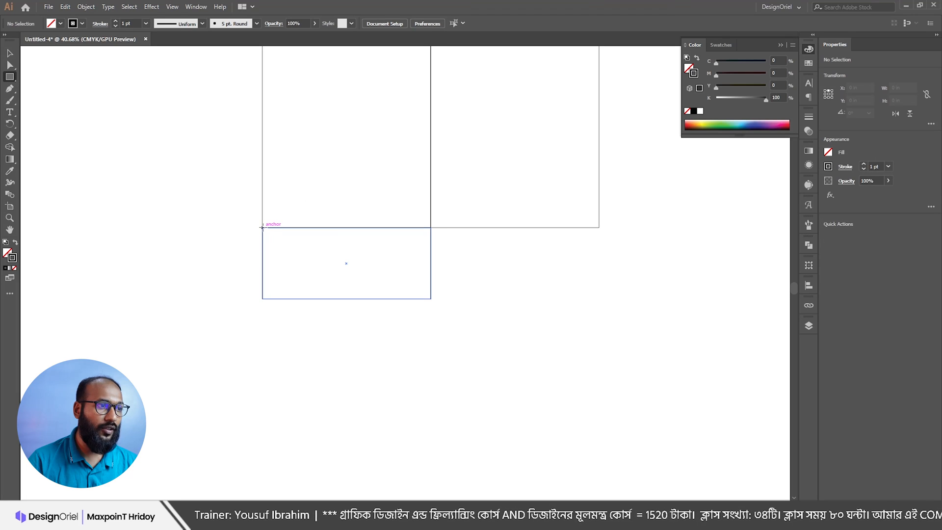
{"action": "scroll", "coordinate": [213, 204], "scroll_direction": "up", "scroll_amount": 3}
{"action": "left_click_drag", "start_coordinate": [308, 252], "coordinate": [299, 157]}
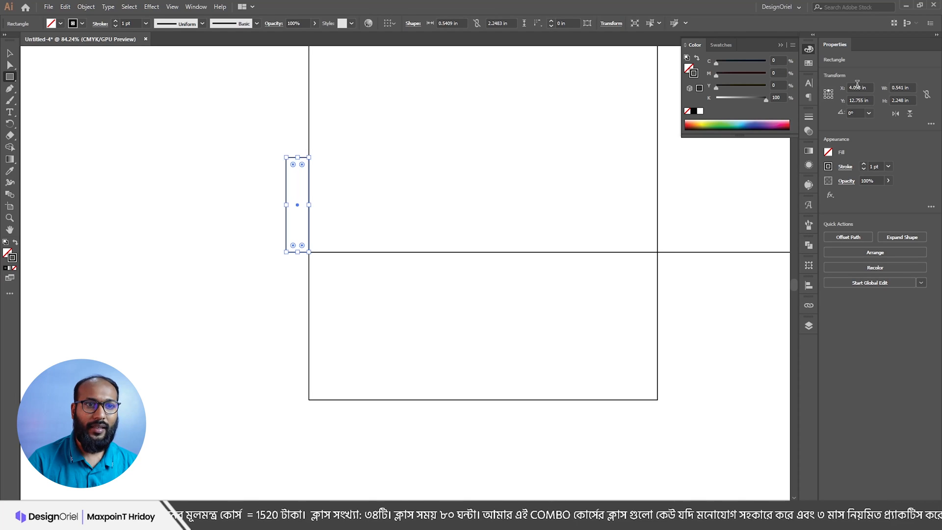
Step: Set the narrow rectangle's height to 3 in and its width to 0.75 in
{"action": "left_click", "coordinate": [910, 100]}
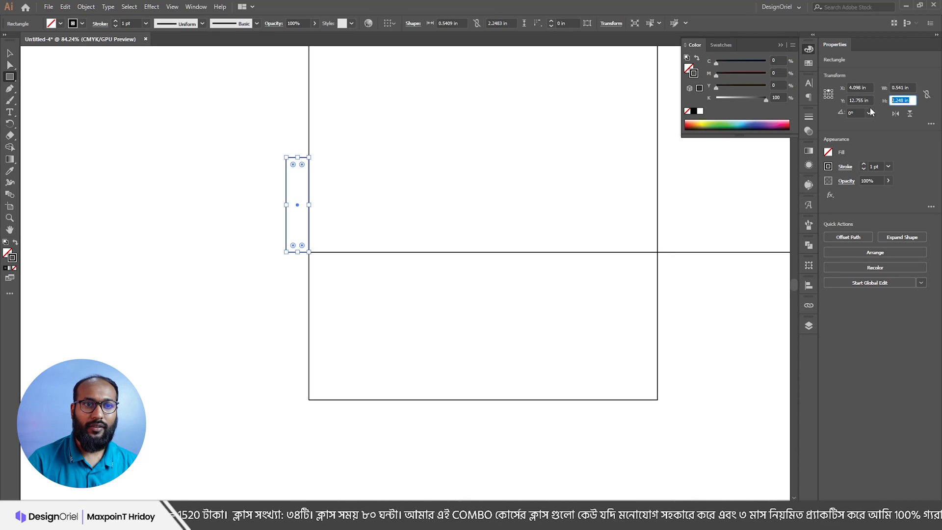
{"action": "type", "text": "3."}
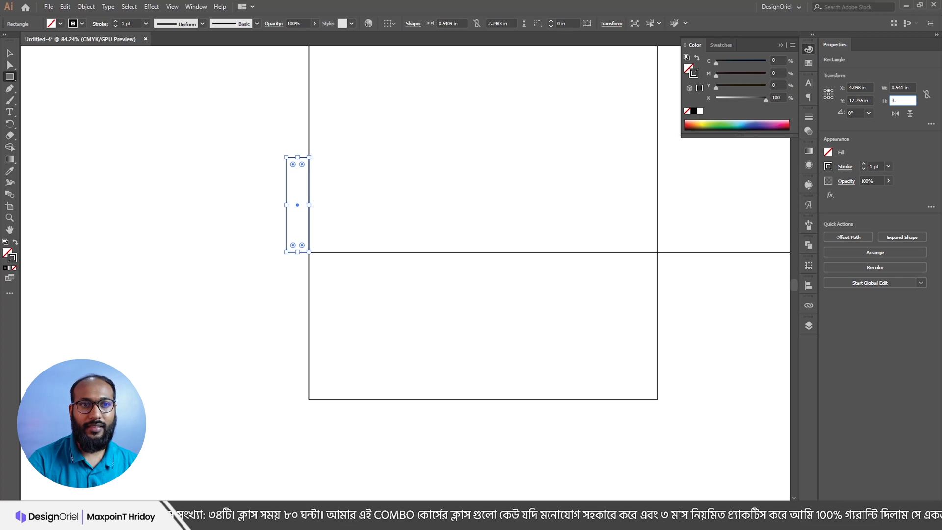
{"action": "key", "text": "Return"}
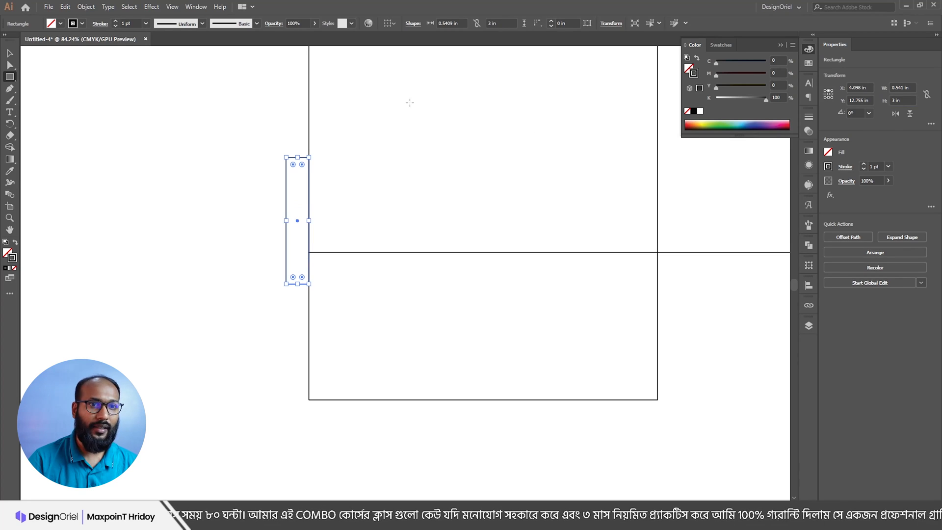
{"action": "left_click", "coordinate": [902, 88]}
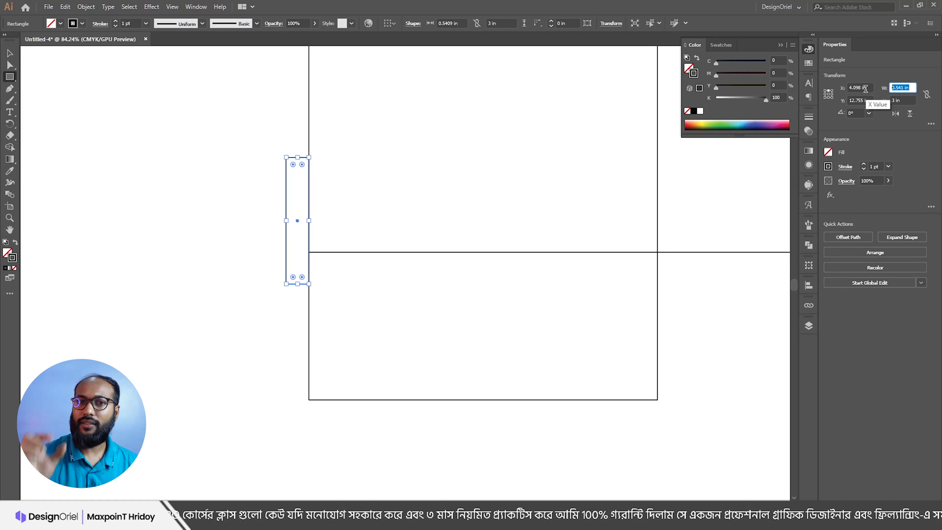
{"action": "type", "text": "0.75"}
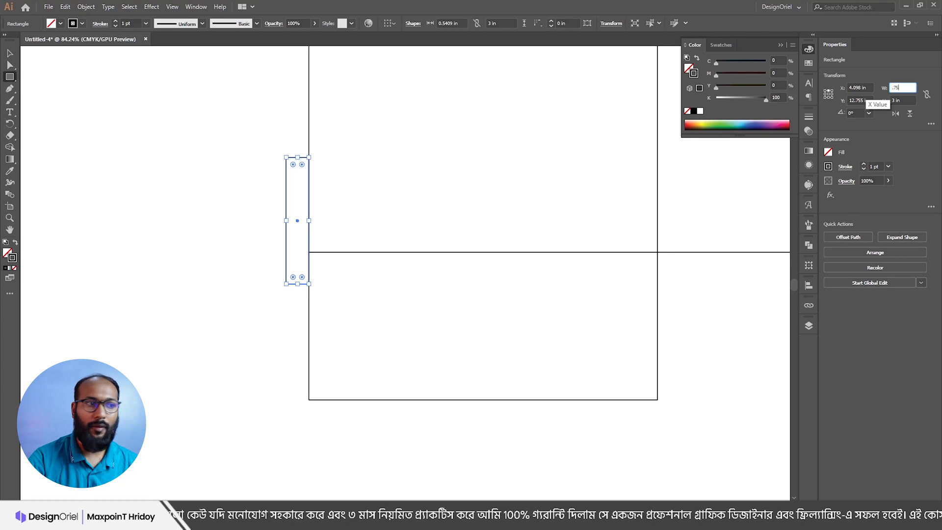
{"action": "key", "text": "Return"}
{"action": "left_click", "coordinate": [9, 52]}
{"action": "left_click", "coordinate": [253, 196]}
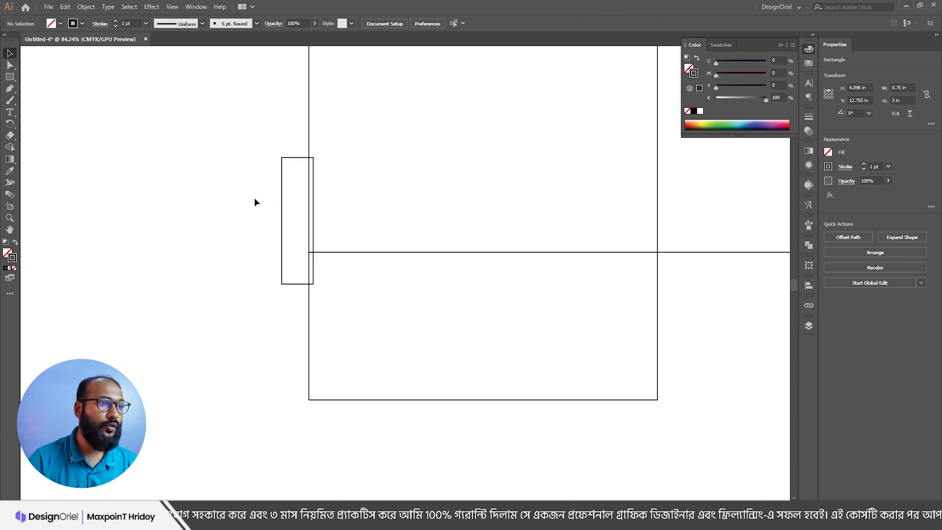
Step: Move the narrow rectangle so its lower-right corner meets the left panel's lower-left corner, flush against the panel's outer edge
{"action": "left_click", "coordinate": [280, 204]}
{"action": "left_click_drag", "start_coordinate": [281, 212], "coordinate": [277, 181]}
{"action": "left_click_drag", "start_coordinate": [301, 244], "coordinate": [271, 158]}
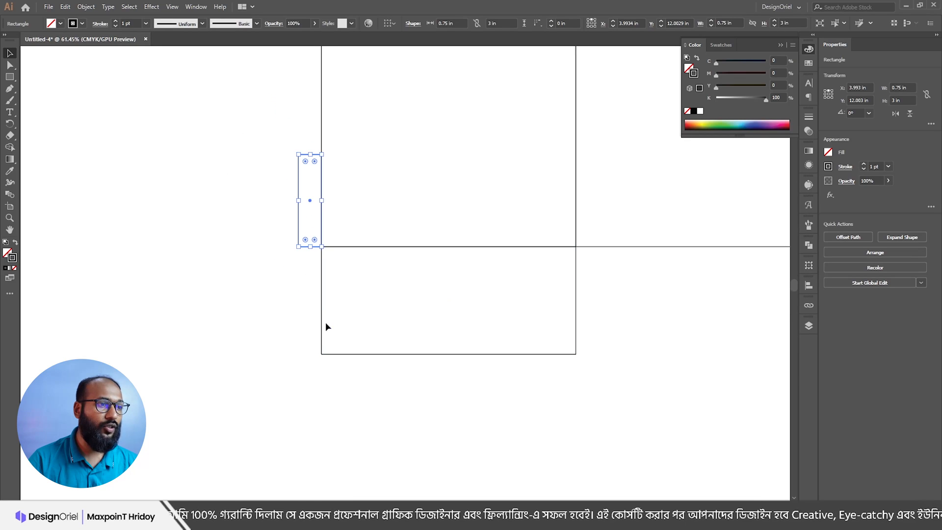
{"action": "left_click", "coordinate": [163, 102]}
Step: Taper the glue tab by nudging its outer upper corner down and its outer lower corner up about 0.28 in each
{"action": "left_click", "coordinate": [10, 64]}
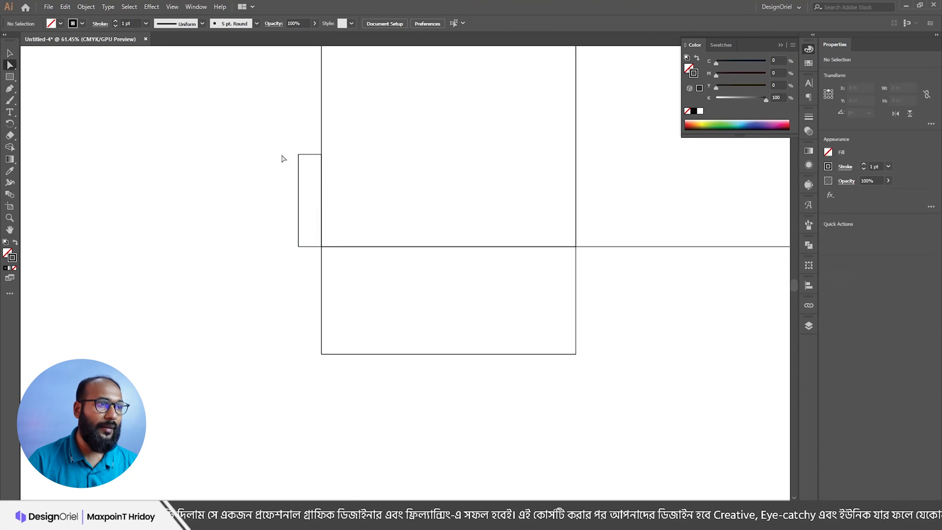
{"action": "left_click", "coordinate": [299, 155]}
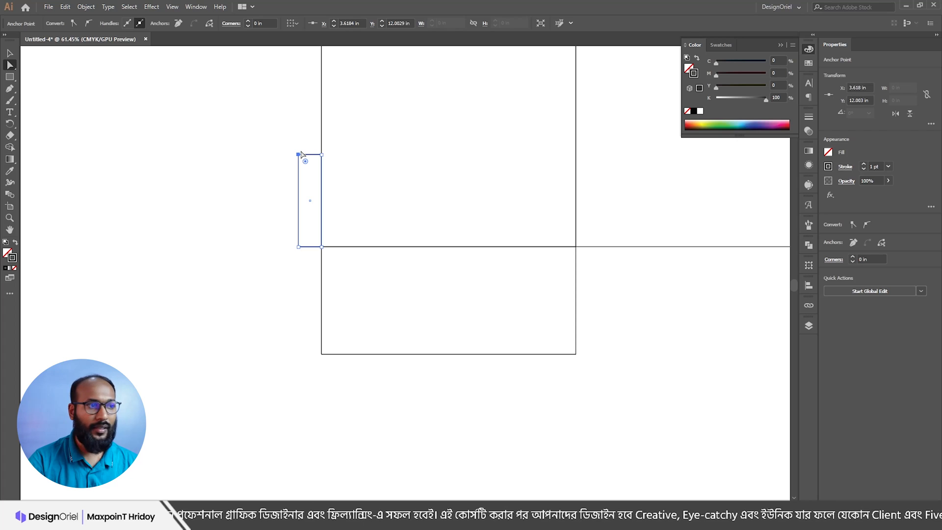
{"action": "key", "text": "Down"}
{"action": "key", "text": "Down"}
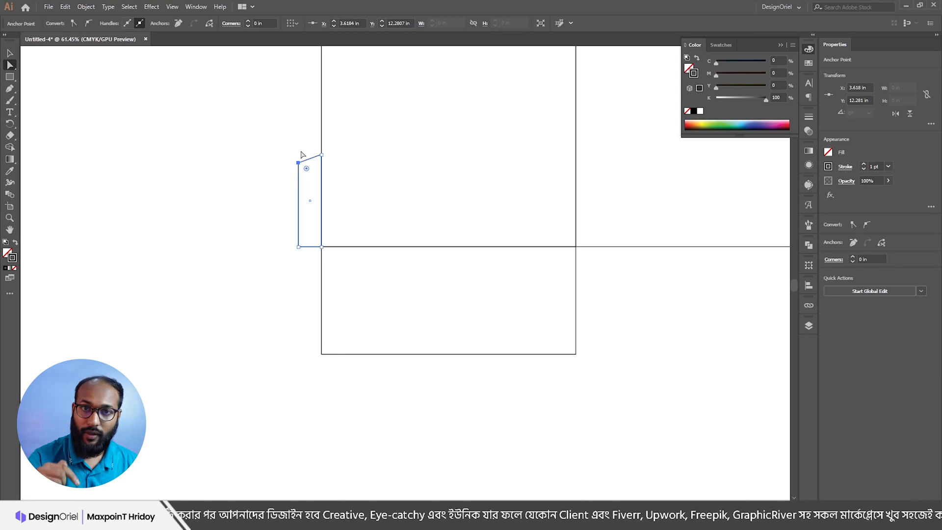
{"action": "left_click", "coordinate": [299, 248]}
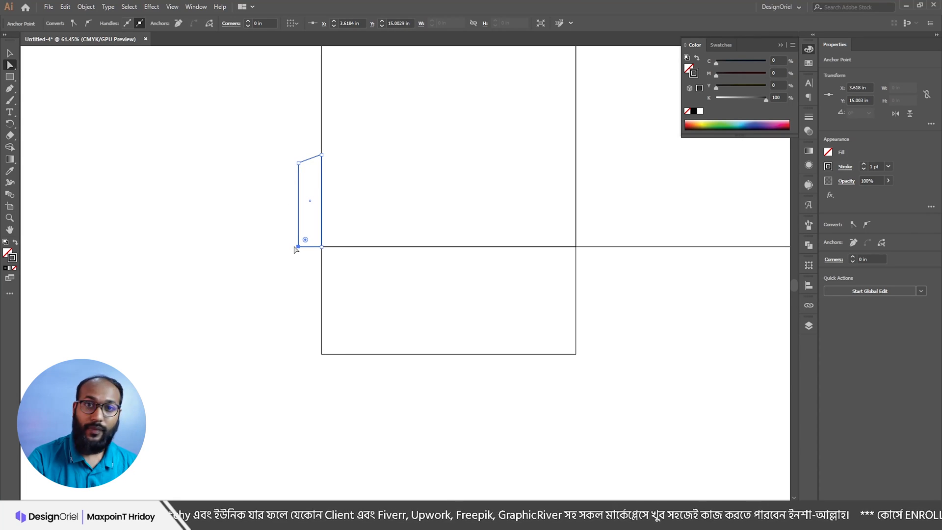
{"action": "key", "text": "shift+Up"}
{"action": "key", "text": "shift+Up"}
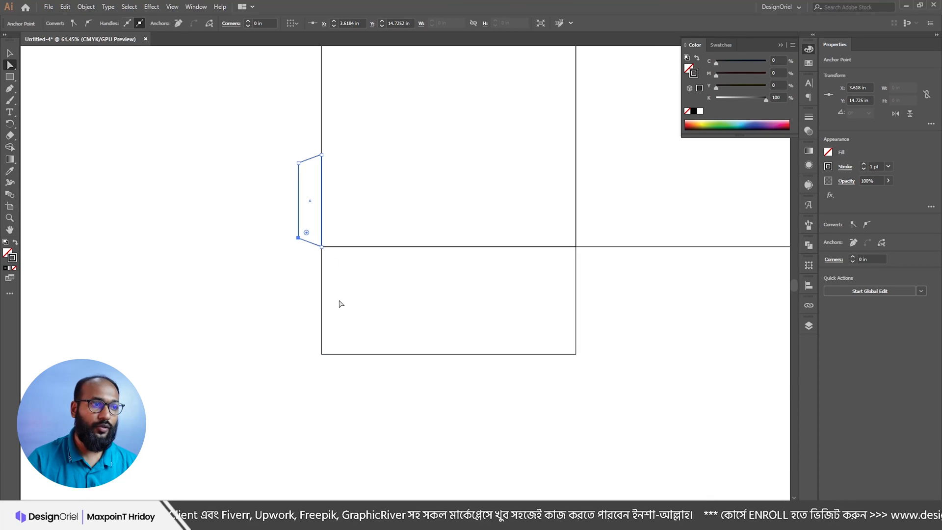
Step: Examine the glue tabs and pocket flap shapes in Sample.jpg, then return to the template drawing
{"action": "left_click", "coordinate": [584, 518]}
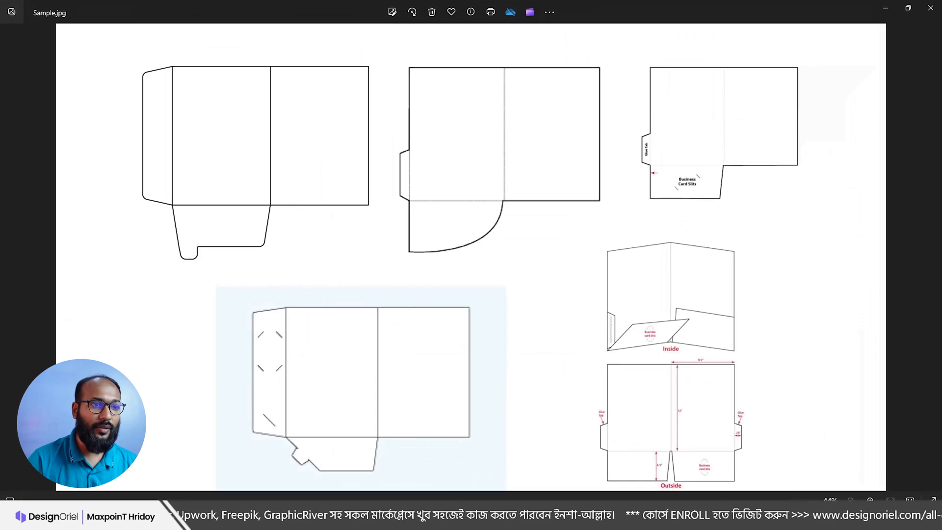
{"action": "scroll", "coordinate": [649, 156], "scroll_direction": "up", "scroll_amount": 5}
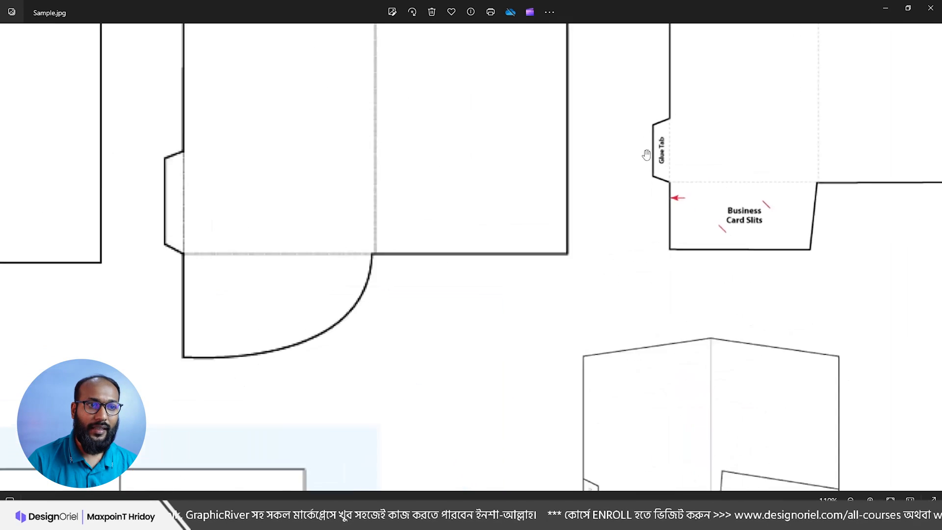
{"action": "scroll", "coordinate": [666, 156], "scroll_direction": "down", "scroll_amount": 3}
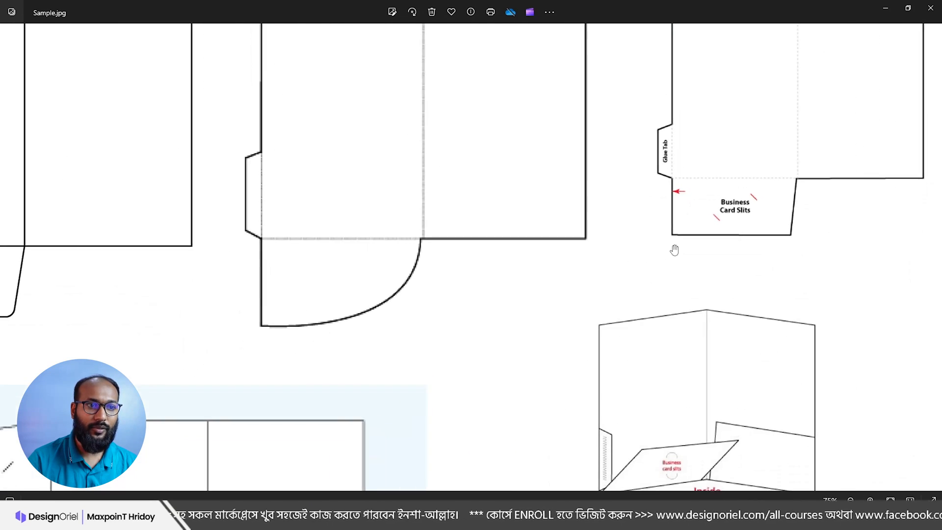
{"action": "scroll", "coordinate": [769, 55], "scroll_direction": "down", "scroll_amount": 2}
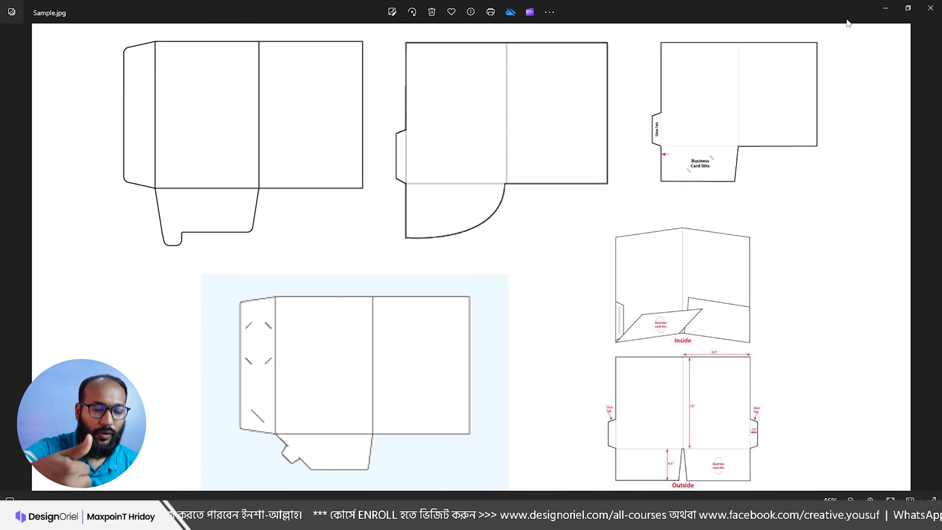
{"action": "left_click", "coordinate": [884, 10]}
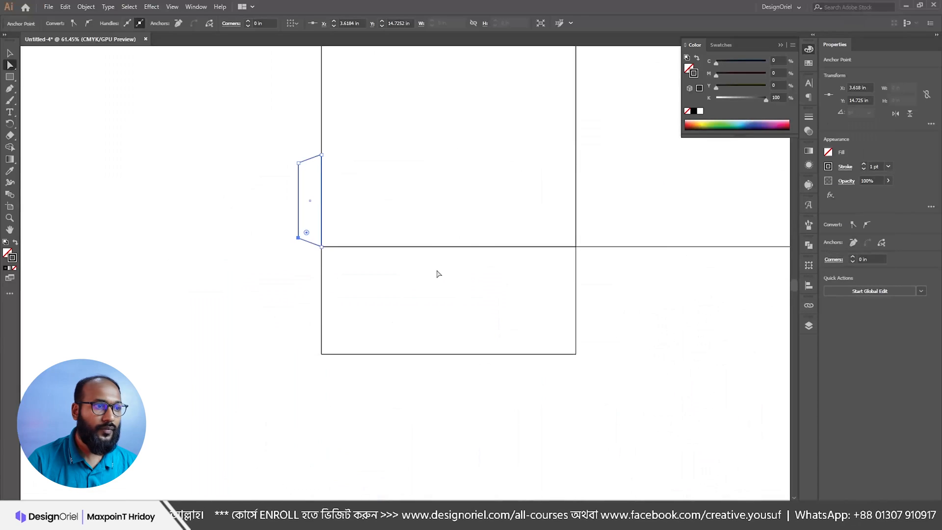
Step: Slant the pocket flap's right side by moving its lower-right corner about 0.56 in to the left
{"action": "left_click", "coordinate": [575, 354]}
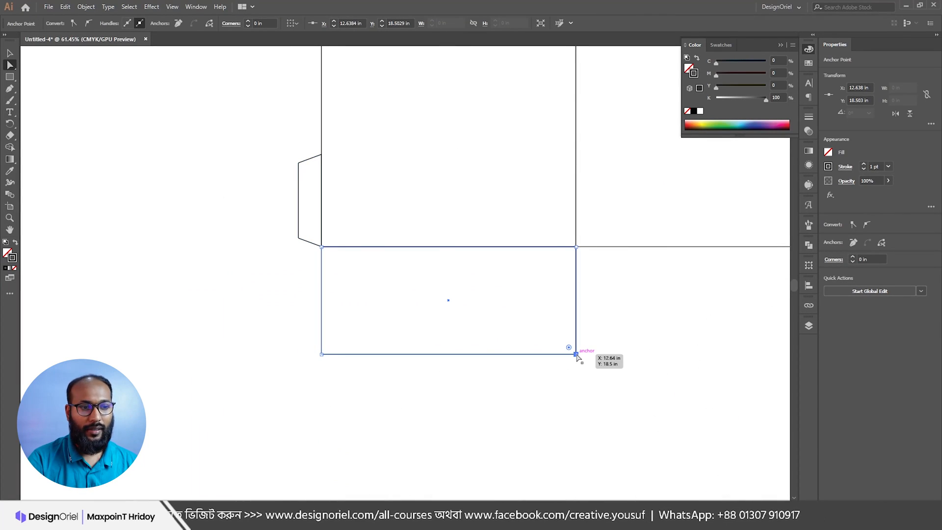
{"action": "key", "text": "shift+Left"}
{"action": "key", "text": "shift+Left"}
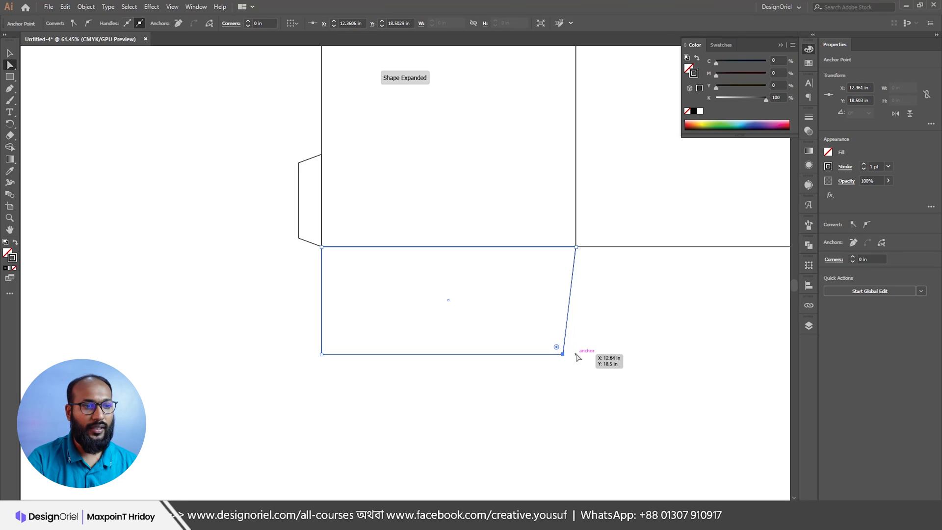
{"action": "key", "text": "shift+Left"}
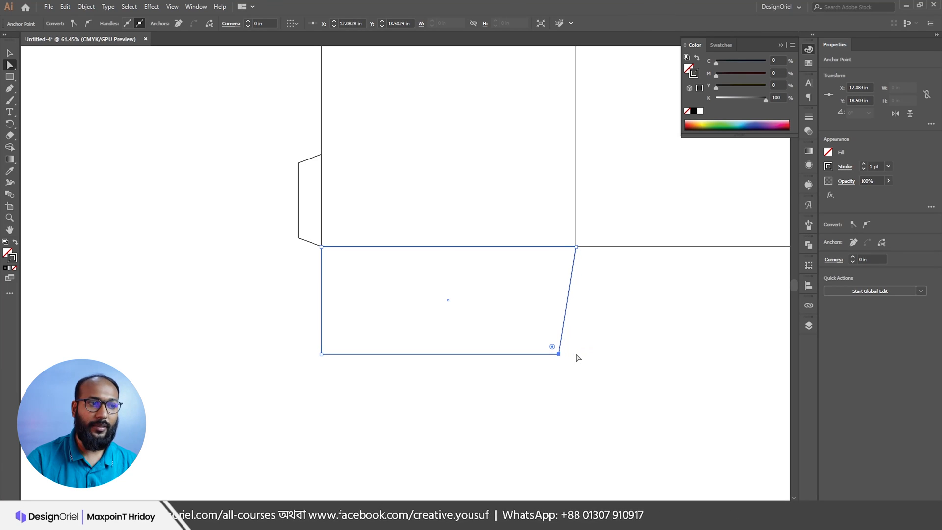
{"action": "key", "text": "v"}
{"action": "left_click", "coordinate": [358, 374]}
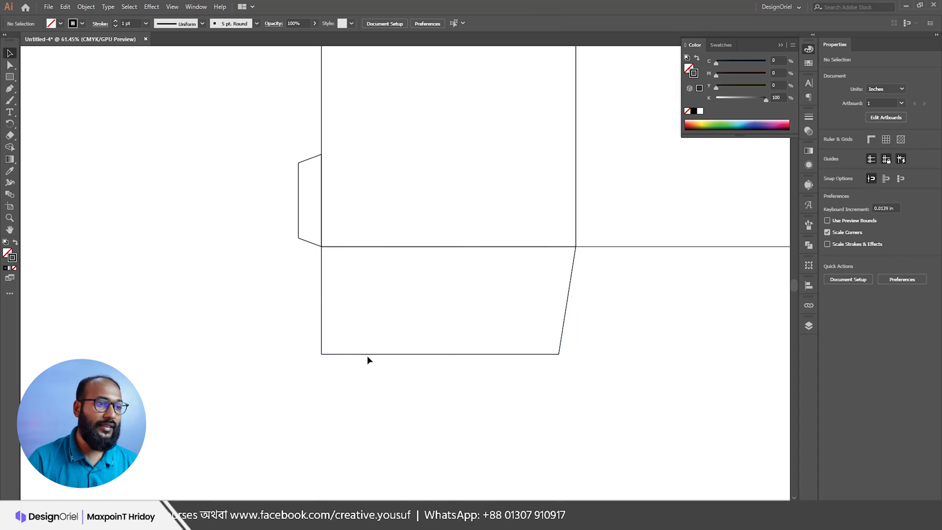
Step: Flip the pocket flap vertically about its fold line so it lies over the left panel
{"action": "left_click", "coordinate": [367, 355]}
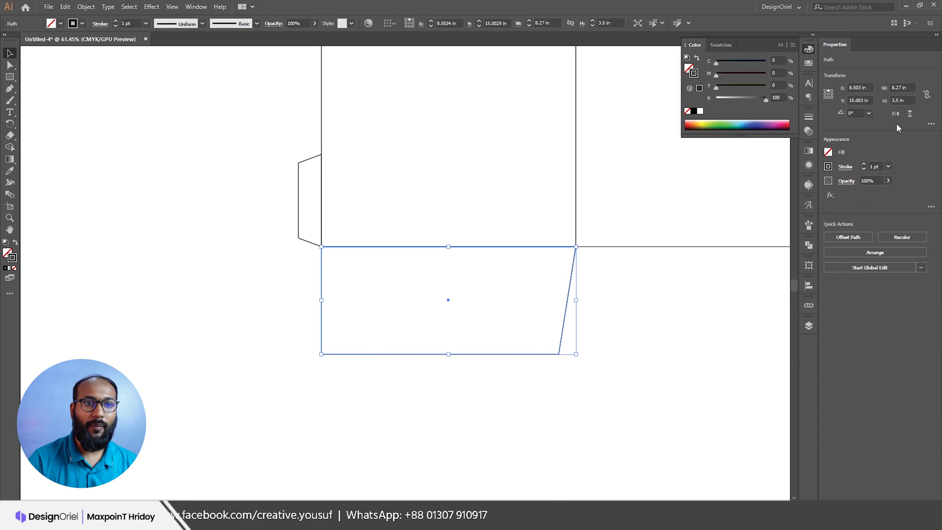
{"action": "left_click", "coordinate": [909, 115]}
{"action": "left_click", "coordinate": [294, 201]}
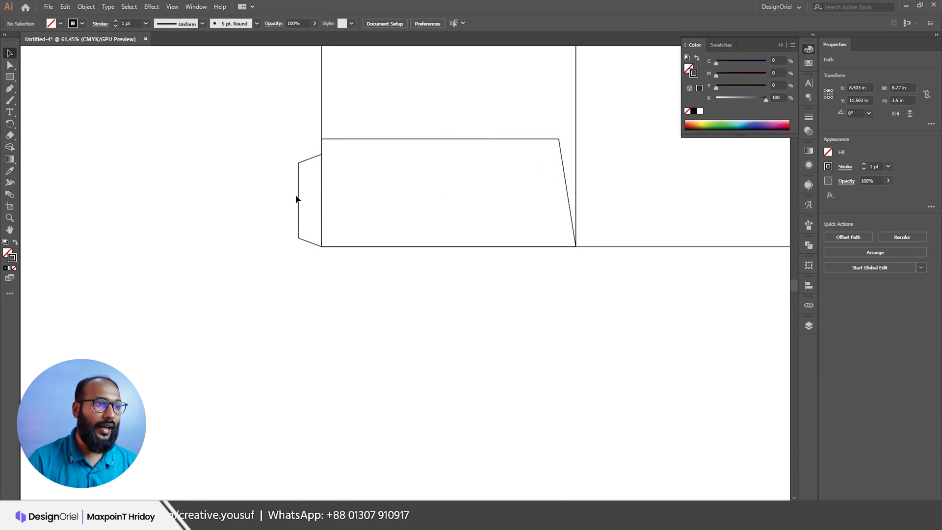
Step: Flip the glue tab horizontally about its fold line so it lies inside the left panel, over the folded pocket
{"action": "left_click", "coordinate": [298, 197]}
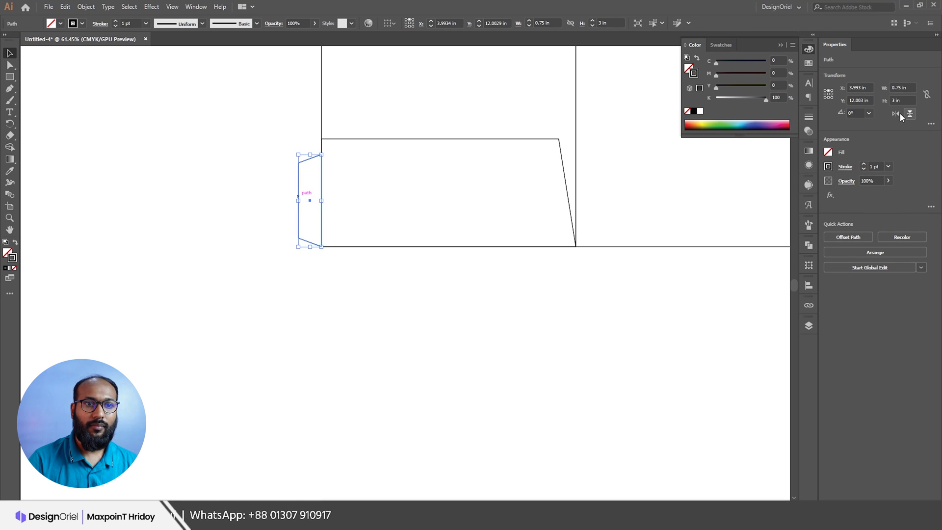
{"action": "left_click_drag", "start_coordinate": [299, 210], "coordinate": [322, 210]}
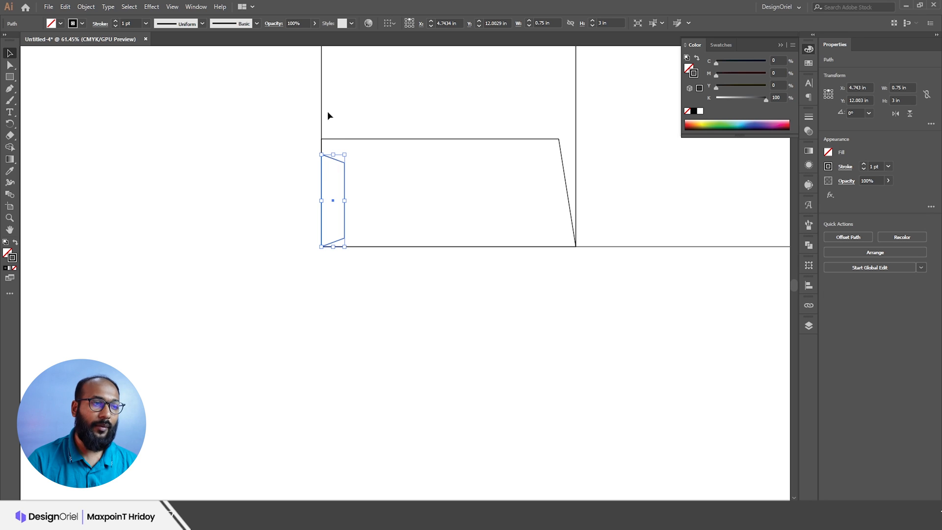
{"action": "key", "text": "a"}
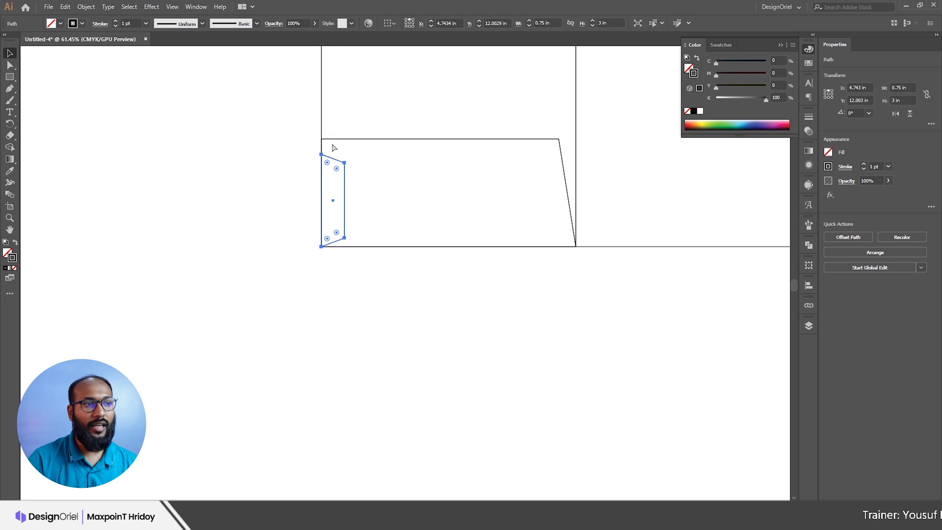
{"action": "key", "text": "v"}
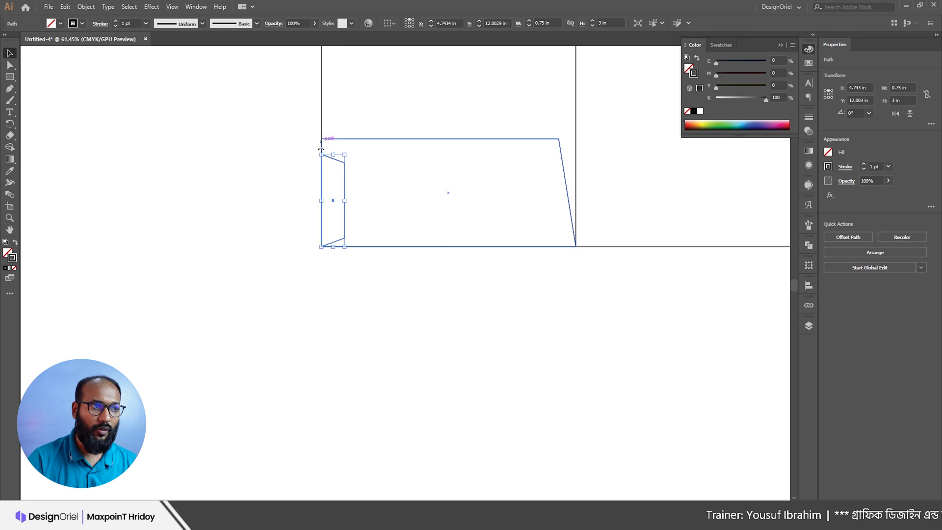
Step: Undo the horizontal flip of the glue tab and the vertical flip of the pocket flap
{"action": "key", "text": "a"}
{"action": "key", "text": "ctrl+z"}
{"action": "key", "text": "ctrl+z"}
{"action": "key", "text": "ctrl+z"}
{"action": "left_click", "coordinate": [565, 359]}
Step: Try rounding the pocket flap's lower-right corner and the glue tab's outer corners
{"action": "key", "text": "a"}
{"action": "left_click", "coordinate": [560, 355]}
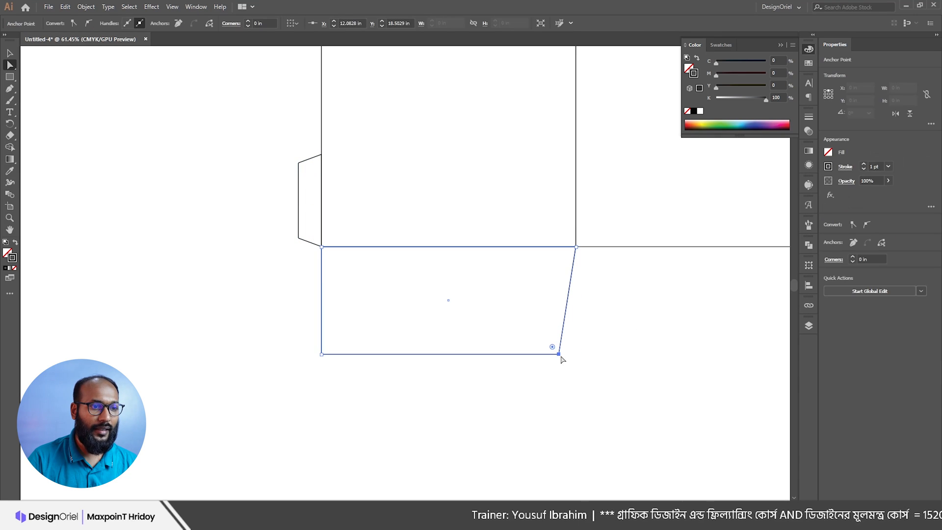
{"action": "left_click_drag", "start_coordinate": [552, 347], "coordinate": [546, 340]}
{"action": "left_click_drag", "start_coordinate": [255, 149], "coordinate": [195, 252]}
{"action": "left_click", "coordinate": [276, 236]}
{"action": "left_click_drag", "start_coordinate": [370, 324], "coordinate": [412, 319]}
{"action": "key", "text": "ctrl+z"}
{"action": "key", "text": "ctrl+z"}
Step: Duplicate both A4 panels about 23.09 in to the right of the original layout, keeping them level
{"action": "left_click", "coordinate": [507, 307]}
{"action": "left_click_drag", "start_coordinate": [509, 256], "coordinate": [501, 338]}
{"action": "left_click_drag", "start_coordinate": [564, 285], "coordinate": [506, 276]}
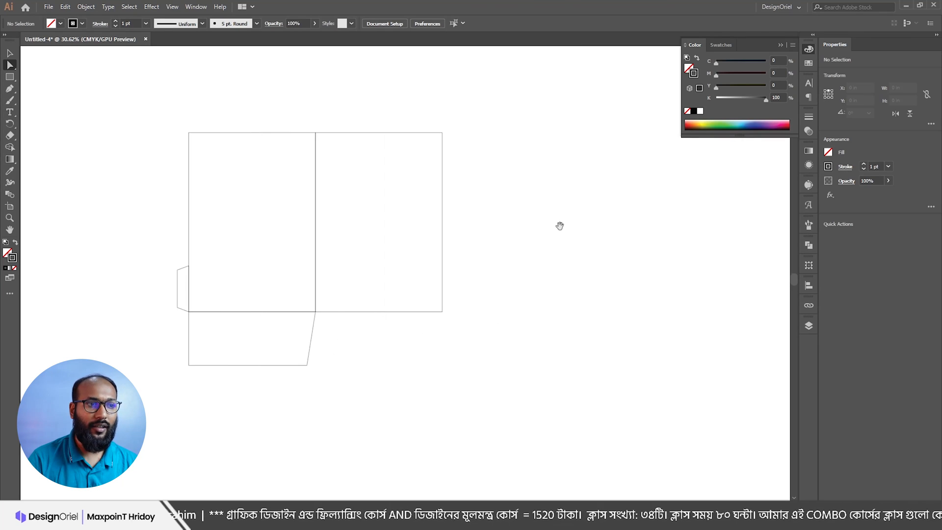
{"action": "left_click_drag", "start_coordinate": [559, 226], "coordinate": [469, 242]}
{"action": "left_click_drag", "start_coordinate": [251, 164], "coordinate": [252, 166]}
{"action": "key", "text": "v"}
{"action": "left_click", "coordinate": [201, 113]}
{"action": "left_click_drag", "start_coordinate": [202, 113], "coordinate": [580, 178]}
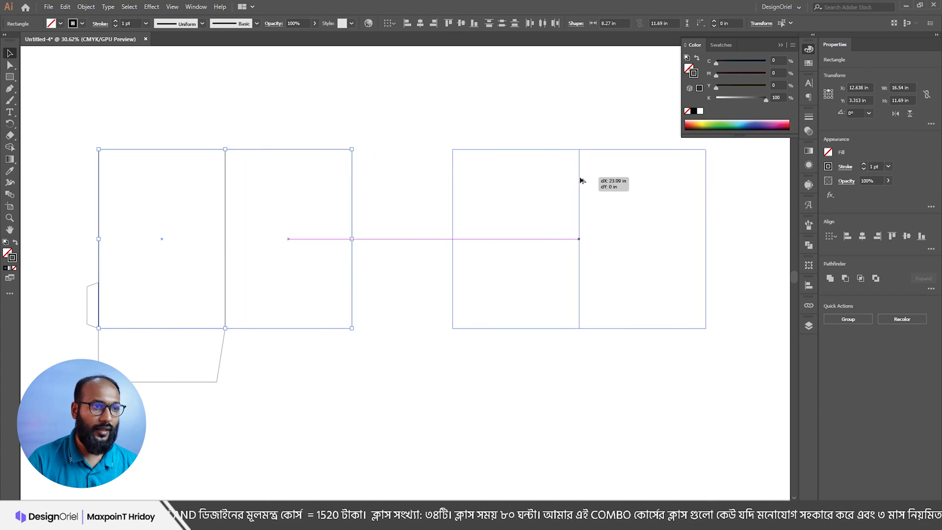
Step: Copy the second layout's left panel outward against its left edge and set the copy's width to 2 in, keeping its right edge fixed
{"action": "left_click", "coordinate": [519, 175]}
{"action": "left_click_drag", "start_coordinate": [508, 329], "coordinate": [407, 330]}
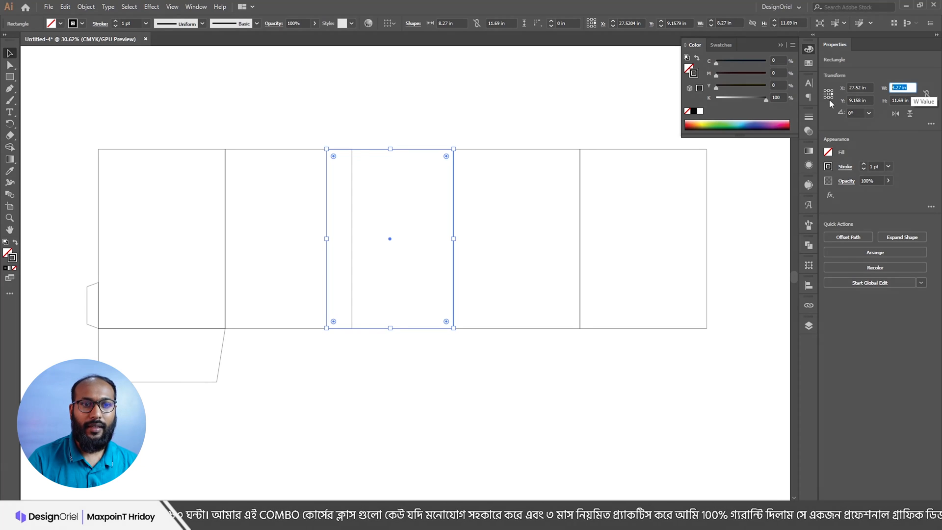
{"action": "type", "text": "2"}
{"action": "key", "text": "Return"}
{"action": "left_click", "coordinate": [490, 194]}
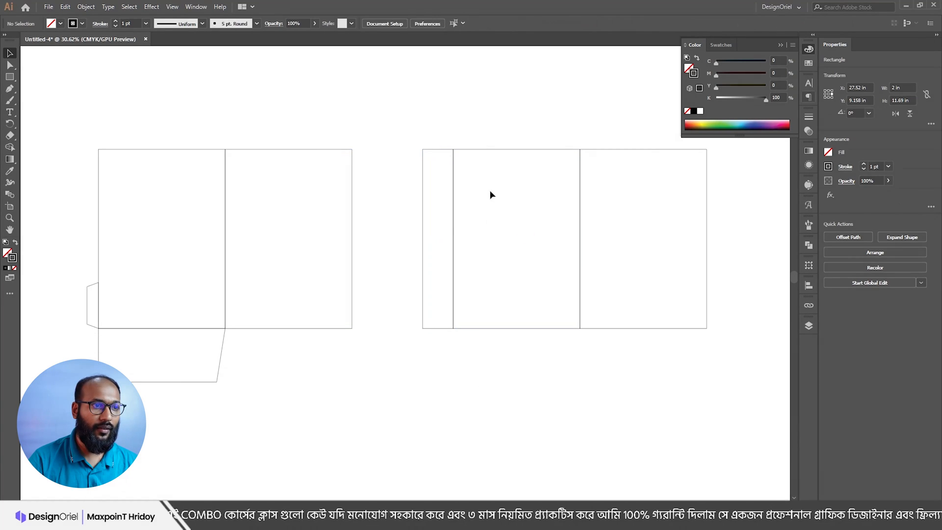
Step: Copy the second layout's left panel directly below itself and set the copy's height to 4 in as a pocket flap
{"action": "left_click_drag", "start_coordinate": [504, 149], "coordinate": [504, 329]}
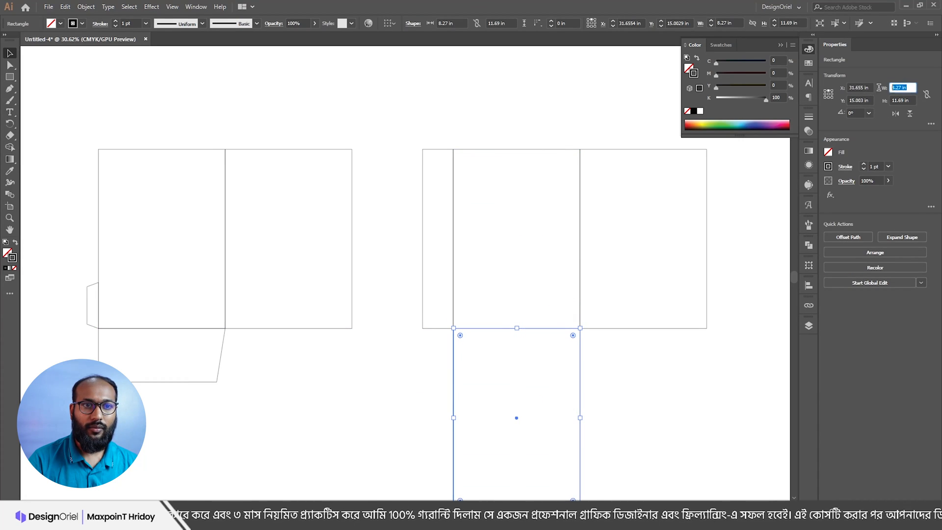
{"action": "key", "text": "Tab"}
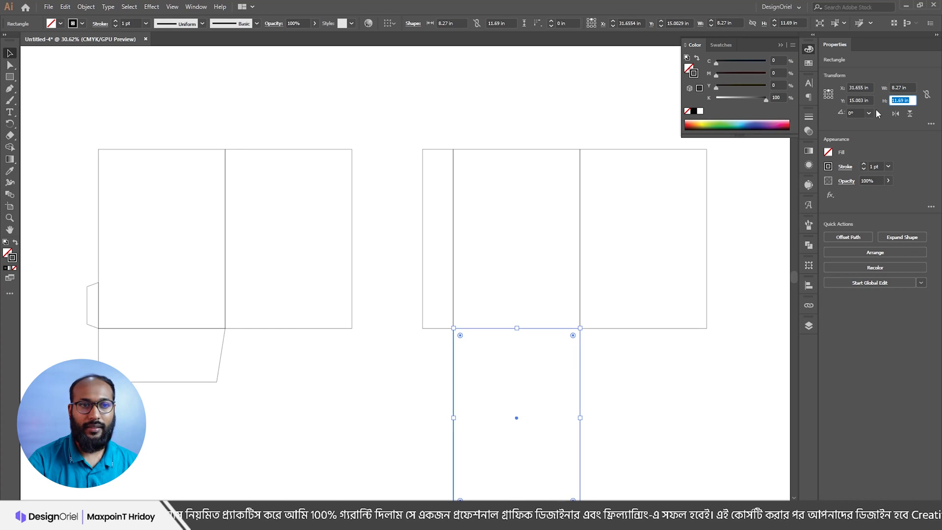
{"action": "type", "text": "4"}
{"action": "key", "text": "Return"}
{"action": "left_click", "coordinate": [618, 428]}
Step: Taper the full-height glue tab by moving its two outer corners inward vertically by about 0.42 in each
{"action": "scroll", "coordinate": [547, 368], "scroll_direction": "down", "scroll_amount": 2}
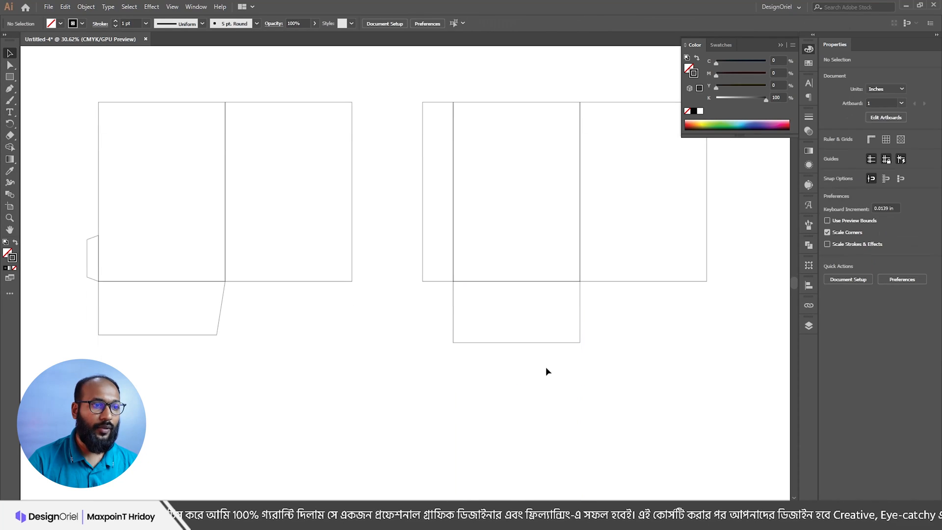
{"action": "left_click", "coordinate": [422, 281]}
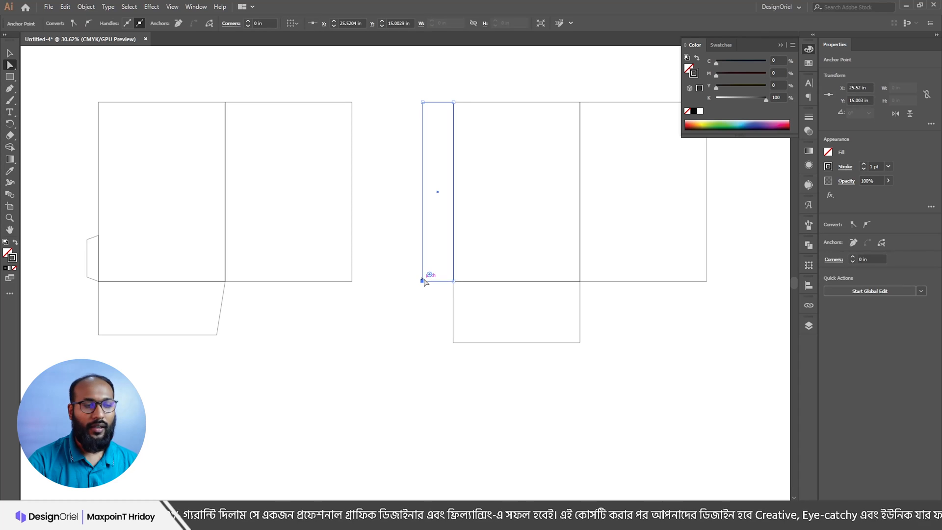
{"action": "key", "text": "shift+Up"}
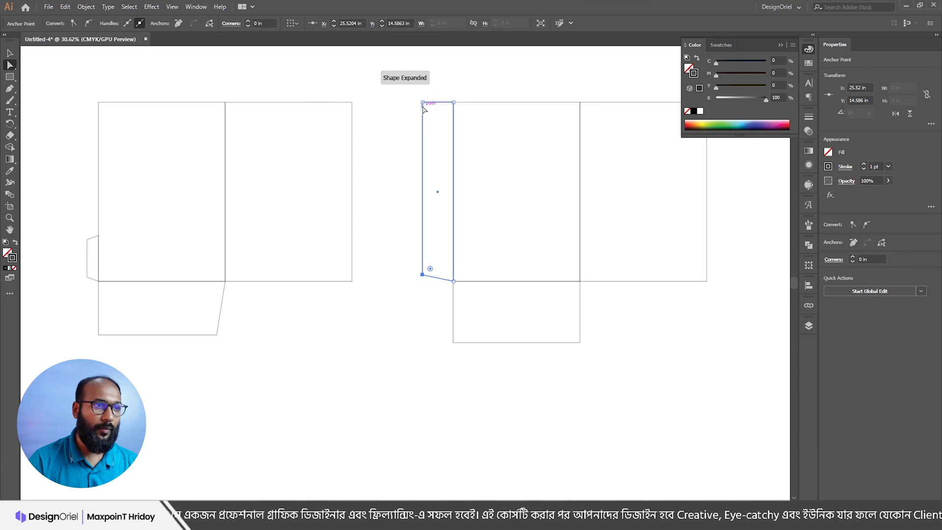
{"action": "left_click", "coordinate": [423, 102]}
{"action": "key", "text": "shift+Down"}
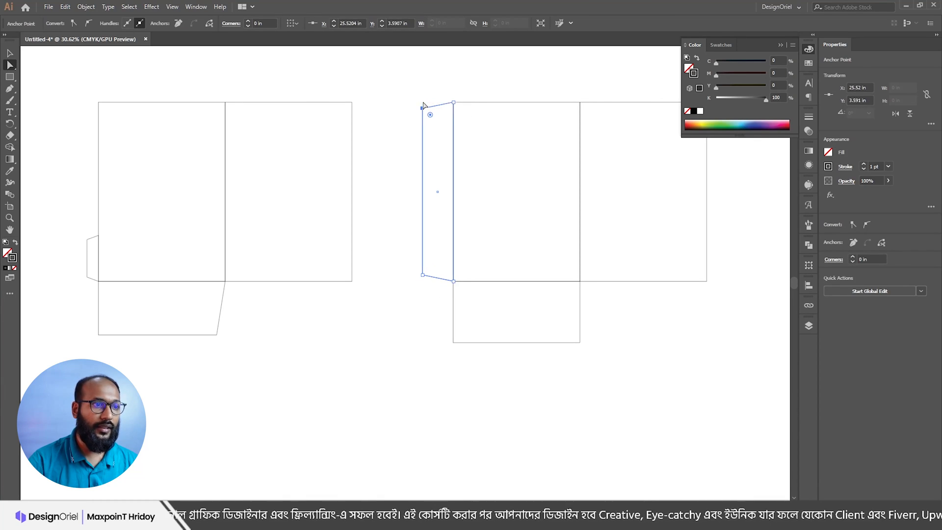
Step: Slant the new pocket flap's right side by moving its lower-right corner about 0.42 in to the left
{"action": "left_click_drag", "start_coordinate": [551, 379], "coordinate": [542, 367]}
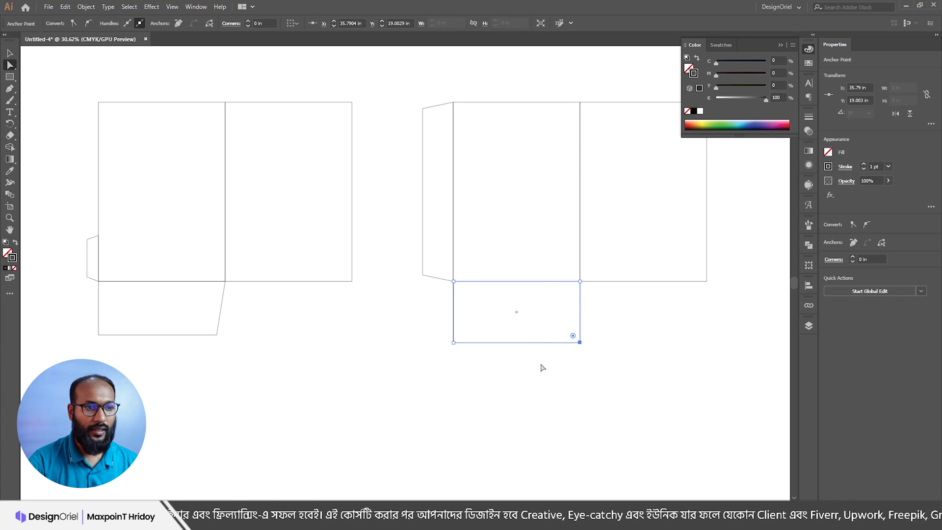
{"action": "key", "text": "shift+Left"}
{"action": "left_click", "coordinate": [527, 369]}
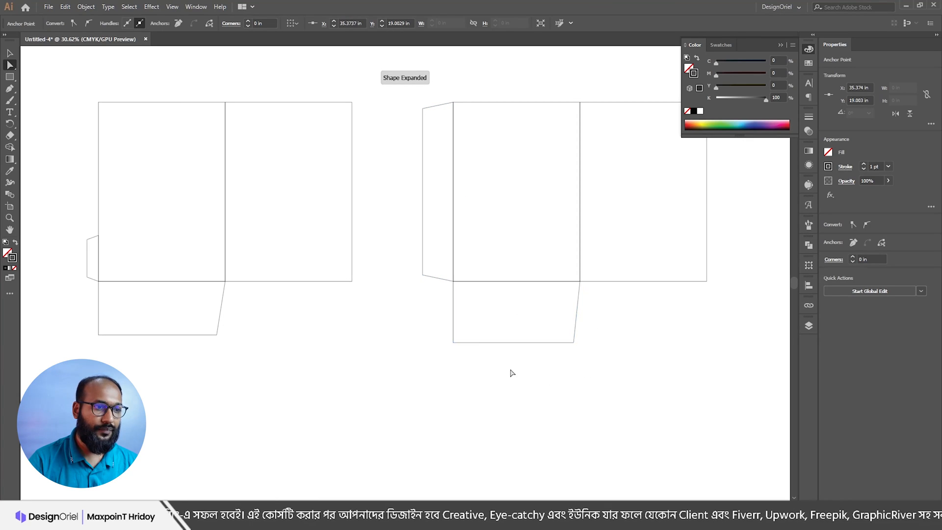
Step: Draw a small rectangle about 1.55 by 1.06 in below the new pocket flap, aligned to its lower-left corner
{"action": "scroll", "coordinate": [510, 372], "scroll_direction": "up", "scroll_amount": 2}
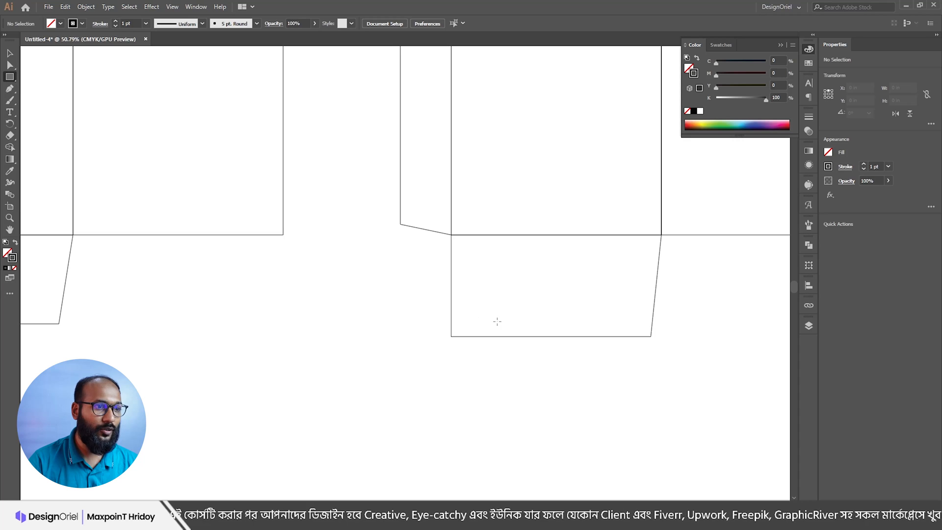
{"action": "left_click_drag", "start_coordinate": [451, 337], "coordinate": [490, 364]}
{"action": "key", "text": "c"}
{"action": "left_click", "coordinate": [435, 315]}
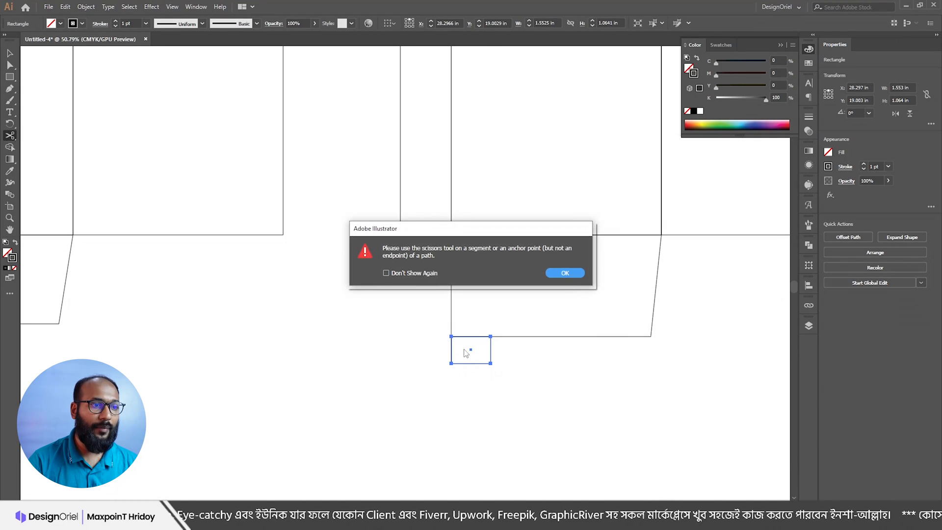
{"action": "key", "text": "Return"}
Step: Unite the small rectangle with the pocket flap into a single shape
{"action": "key", "text": "v"}
{"action": "left_click_drag", "start_coordinate": [425, 313], "coordinate": [495, 387]}
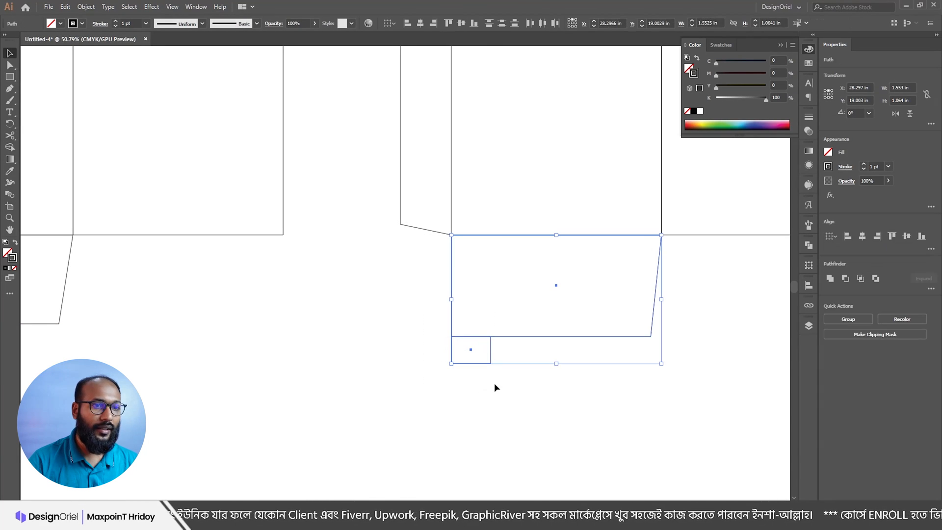
{"action": "left_click", "coordinate": [829, 278]}
{"action": "left_click", "coordinate": [481, 358]}
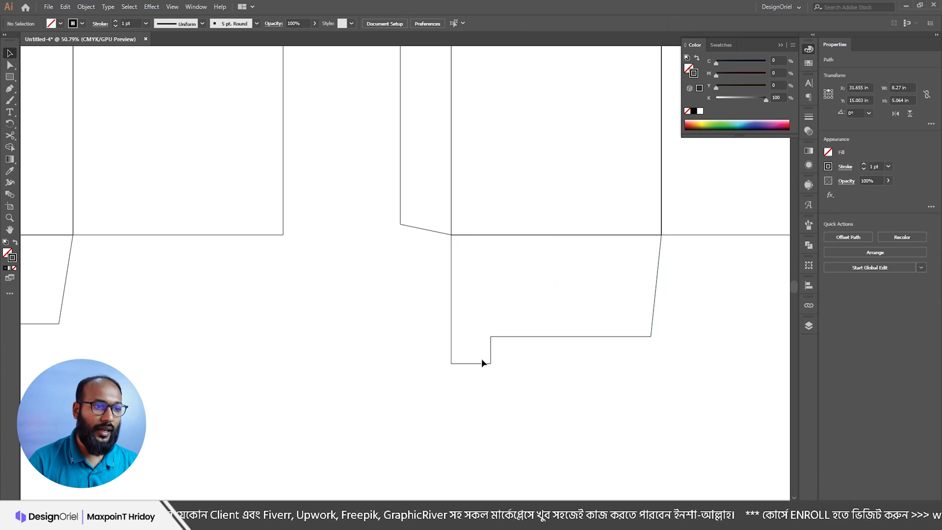
Step: Move all corner points of the pocket's small projecting tab about 0.42 in to the right, slanting the flap's left side
{"action": "key", "text": "a"}
{"action": "left_click", "coordinate": [490, 364]}
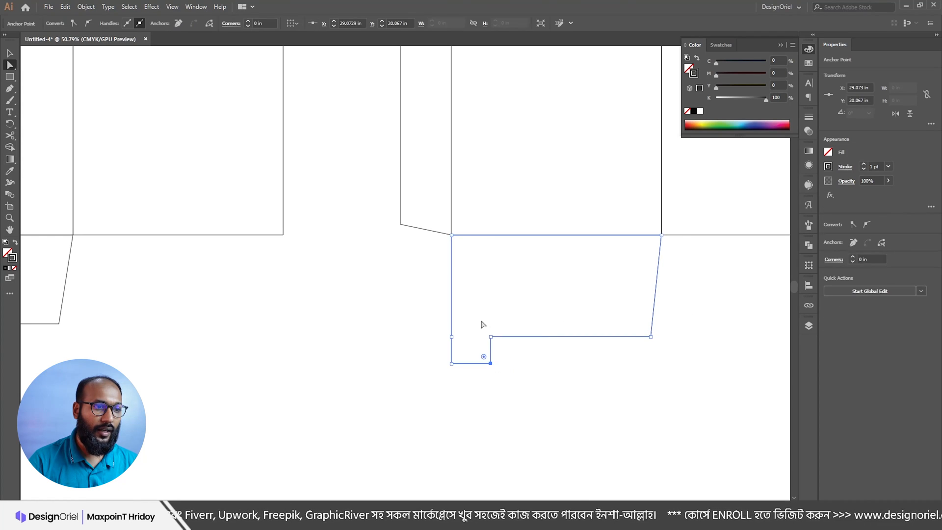
{"action": "left_click_drag", "start_coordinate": [514, 387], "coordinate": [512, 387]}
{"action": "left_click_drag", "start_coordinate": [415, 305], "coordinate": [510, 389]}
{"action": "key", "text": "shift+Right"}
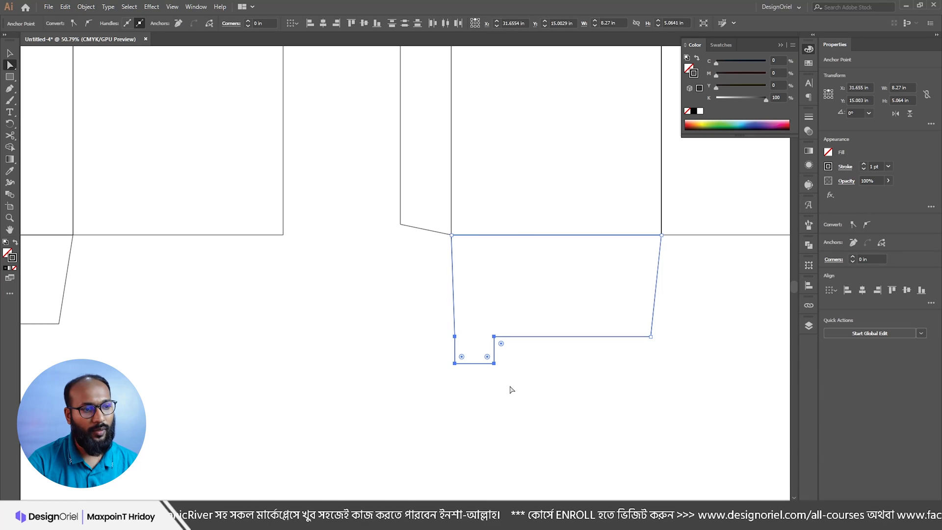
{"action": "key", "text": "shift+Right"}
{"action": "key", "text": "shift+Right"}
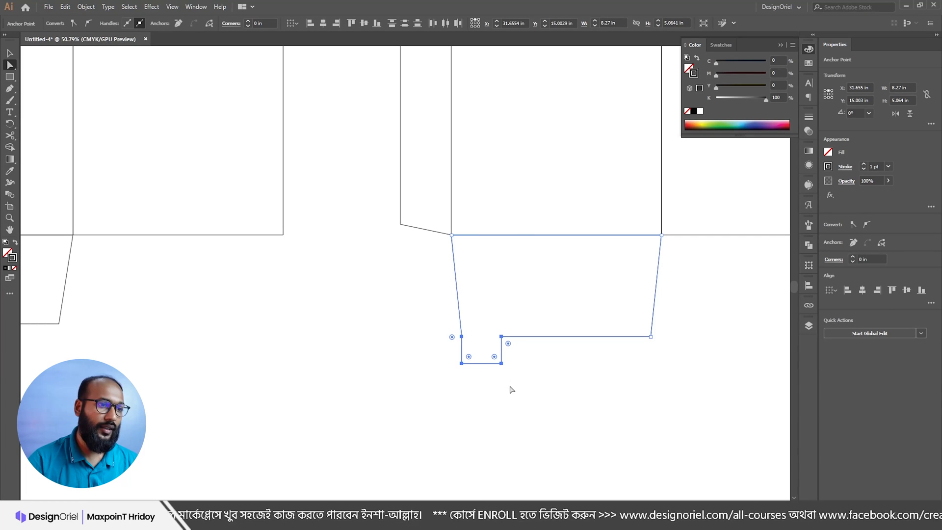
Step: Angle the small projecting tab's left edge by moving its lower-left corner slightly to the right
{"action": "left_click", "coordinate": [505, 415]}
{"action": "left_click_drag", "start_coordinate": [462, 363], "coordinate": [525, 391]}
{"action": "left_click", "coordinate": [523, 345]}
Step: Round the outer corners of the second layout's pocket flap, its small projecting tab and the glue tab
{"action": "left_click_drag", "start_coordinate": [673, 327], "coordinate": [626, 361]}
{"action": "left_click_drag", "start_coordinate": [451, 357], "coordinate": [479, 391]}
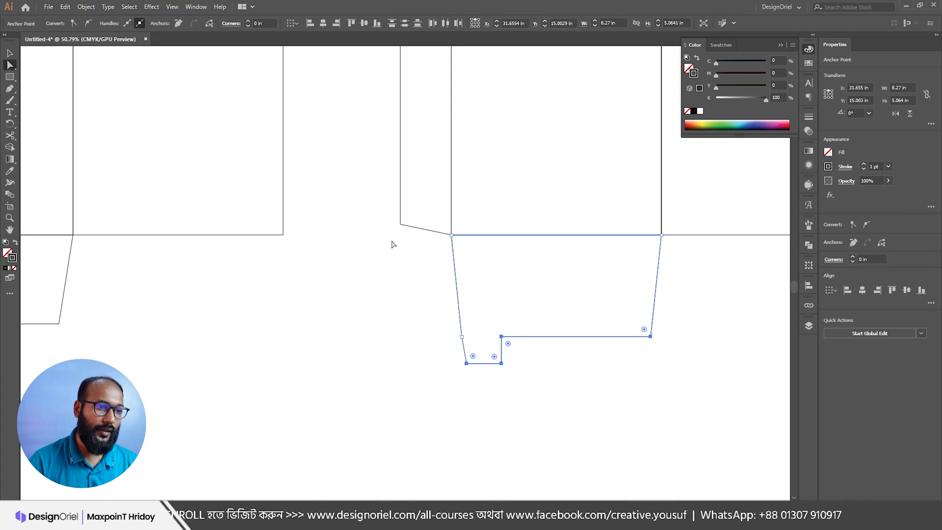
{"action": "scroll", "coordinate": [391, 243], "scroll_direction": "up", "scroll_amount": 5}
{"action": "left_click_drag", "start_coordinate": [385, 123], "coordinate": [415, 447]}
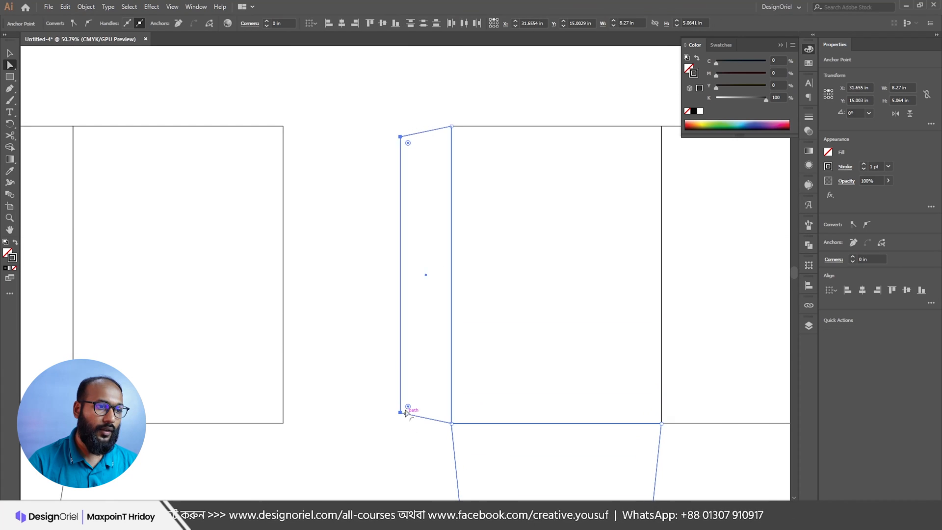
{"action": "left_click_drag", "start_coordinate": [410, 405], "coordinate": [395, 394]}
{"action": "scroll", "coordinate": [403, 408], "scroll_direction": "down", "scroll_amount": 2}
{"action": "left_click_drag", "start_coordinate": [407, 405], "coordinate": [415, 339]}
{"action": "left_click", "coordinate": [532, 421]}
{"action": "left_click_drag", "start_coordinate": [493, 387], "coordinate": [554, 380]}
{"action": "left_click_drag", "start_coordinate": [477, 336], "coordinate": [496, 369]}
{"action": "left_click", "coordinate": [530, 374]}
Step: Delete the entire second folder layout, keeping only the original template
{"action": "scroll", "coordinate": [530, 375], "scroll_direction": "down", "scroll_amount": 8}
{"action": "key", "text": "v"}
{"action": "left_click_drag", "start_coordinate": [471, 174], "coordinate": [690, 440]}
{"action": "key", "text": "Delete"}
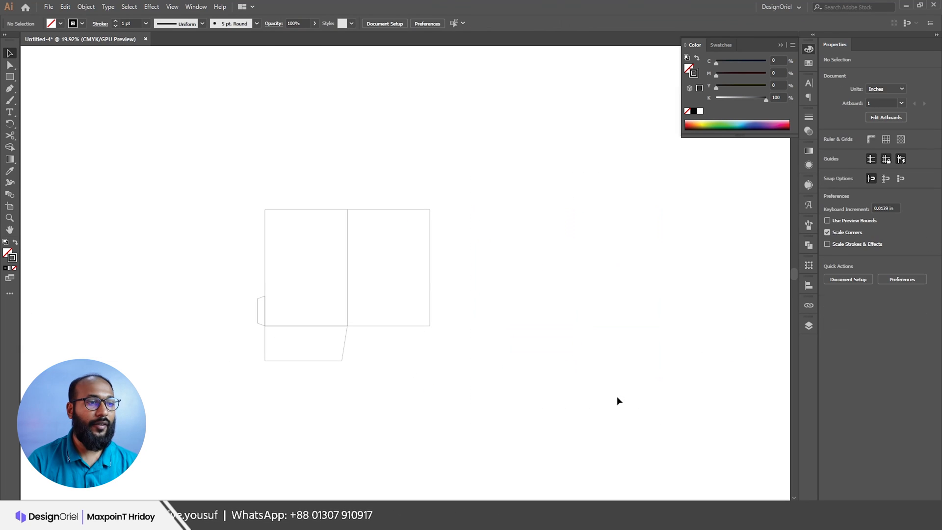
Step: Add three new layers above Layer 1, then make Layer 1 the active layer
{"action": "scroll", "coordinate": [330, 329], "scroll_direction": "up", "scroll_amount": 3}
{"action": "scroll", "coordinate": [376, 338], "scroll_direction": "up", "scroll_amount": 2}
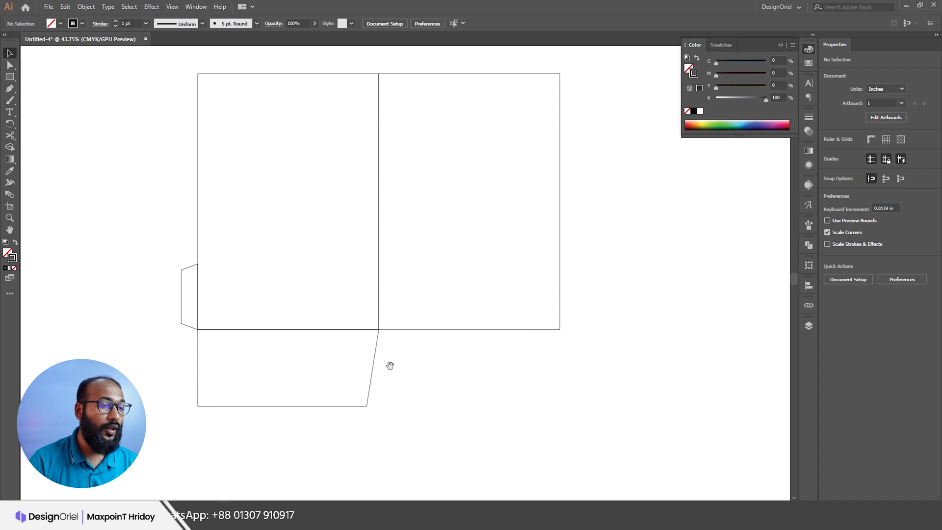
{"action": "scroll", "coordinate": [449, 384], "scroll_direction": "down", "scroll_amount": 1}
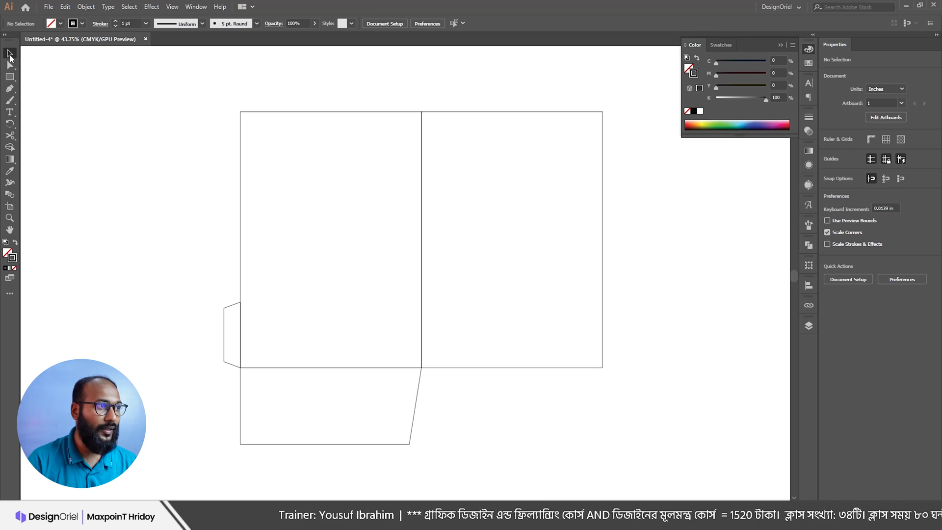
{"action": "scroll", "coordinate": [221, 162], "scroll_direction": "down", "scroll_amount": 1}
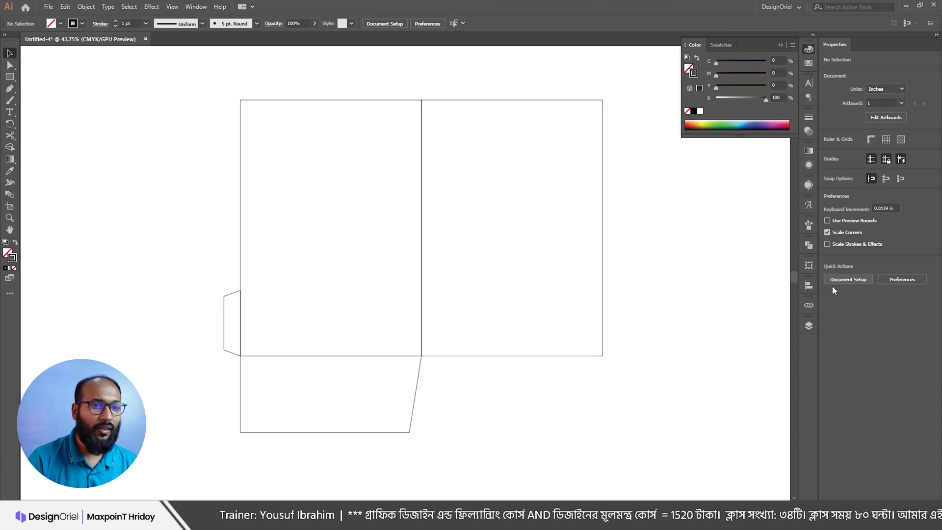
{"action": "left_click", "coordinate": [808, 325]}
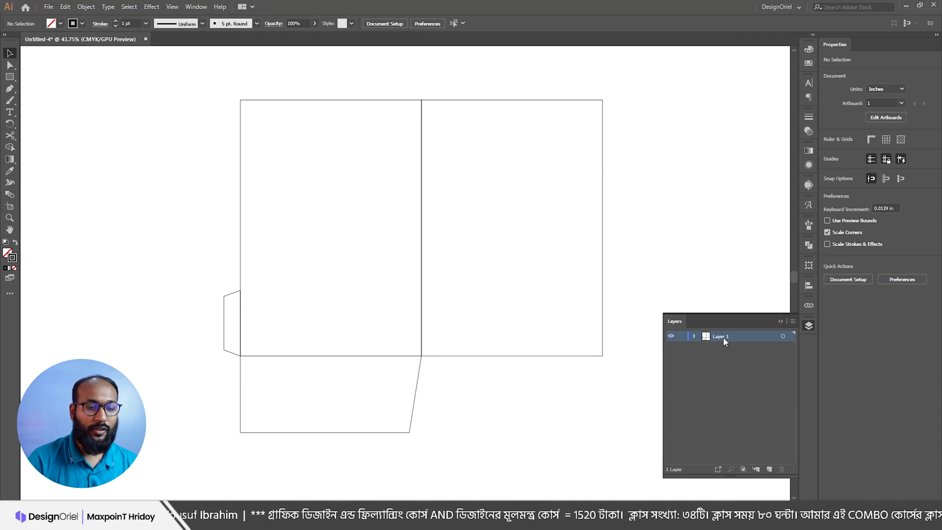
{"action": "left_click", "coordinate": [768, 469]}
{"action": "left_click", "coordinate": [769, 470]}
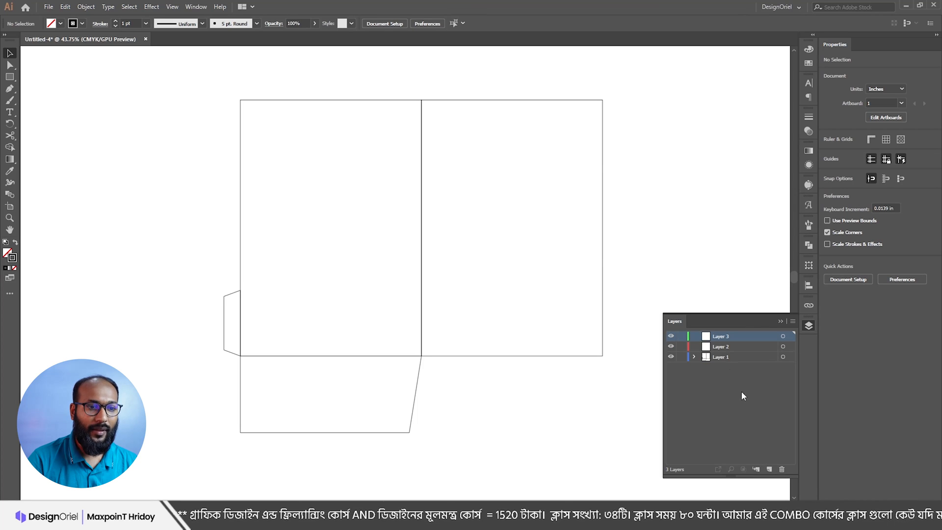
{"action": "left_click", "coordinate": [770, 469]}
{"action": "left_click", "coordinate": [721, 369]}
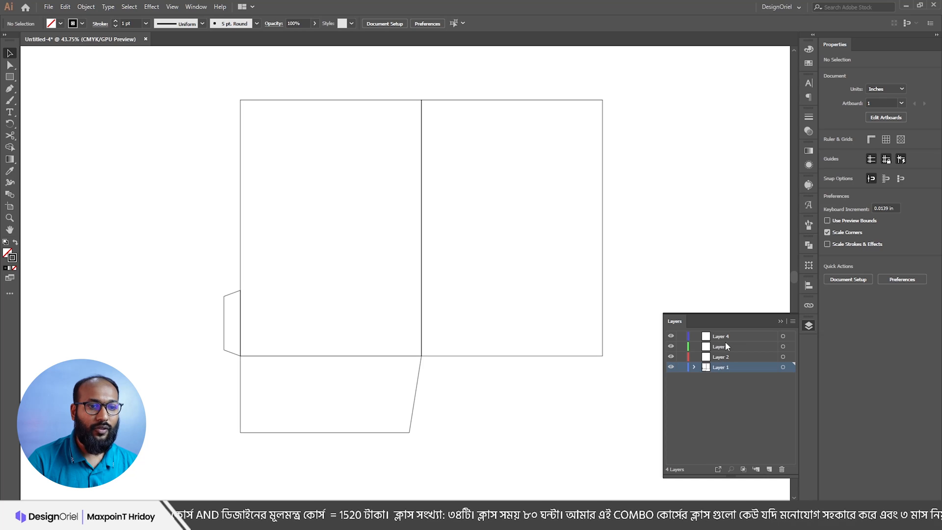
Step: Rename Layer 2 as Bleed, Layer 3 as Crease and Layer 4 as Trim
{"action": "double_click", "coordinate": [721, 357]}
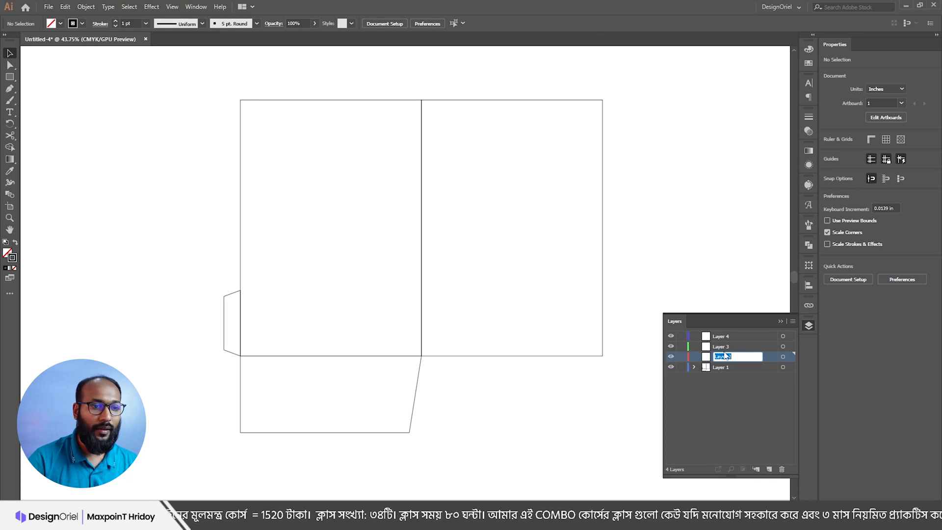
{"action": "type", "text": "Bleed"}
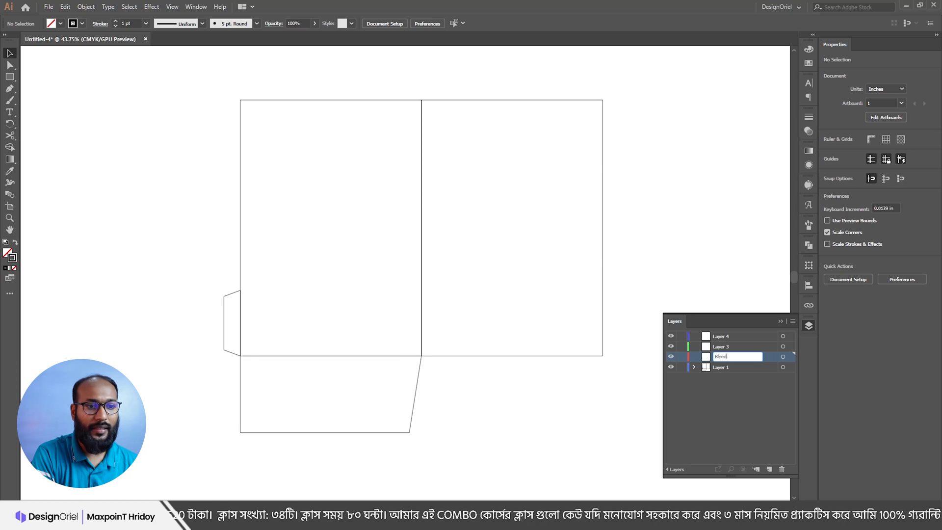
{"action": "double_click", "coordinate": [721, 346]}
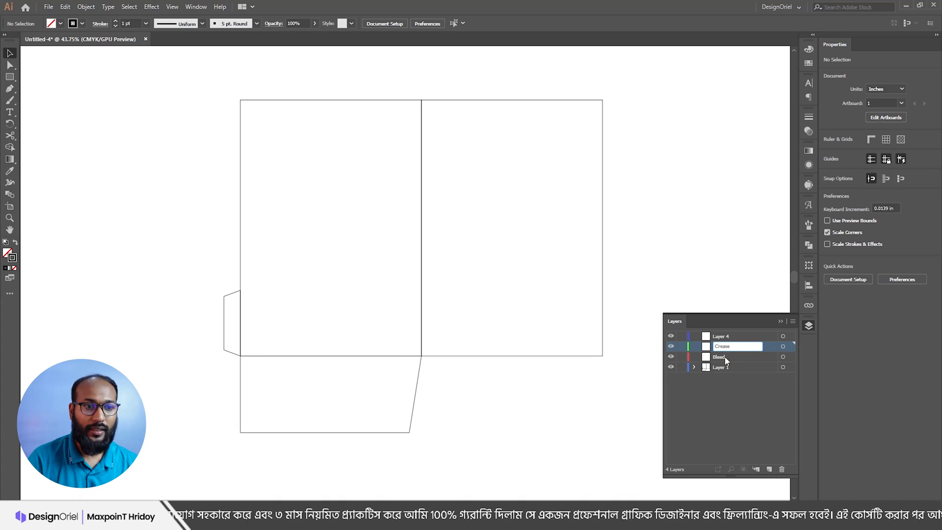
{"action": "key", "text": "Return"}
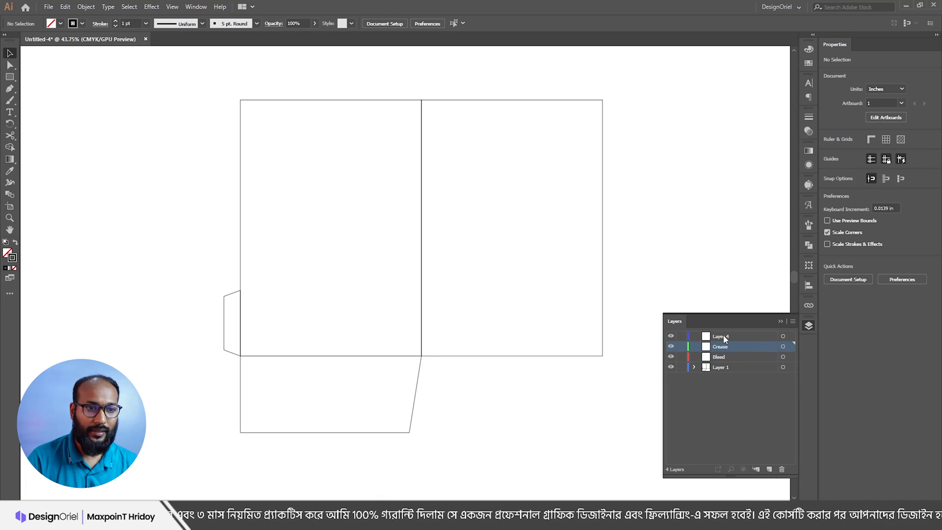
{"action": "double_click", "coordinate": [722, 335]}
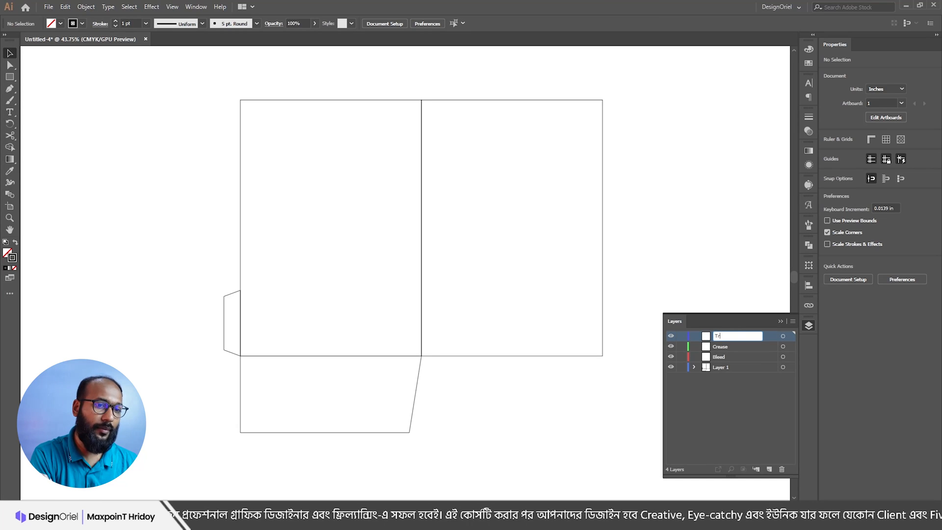
{"action": "key", "text": "Return"}
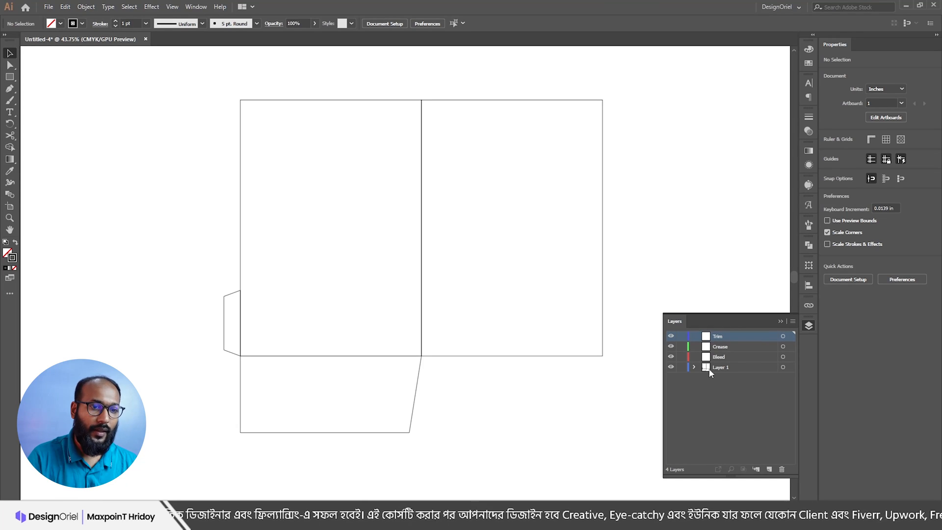
Step: Make Layer 1 the active layer and clear any selection of the folder outlines
{"action": "left_click", "coordinate": [721, 369]}
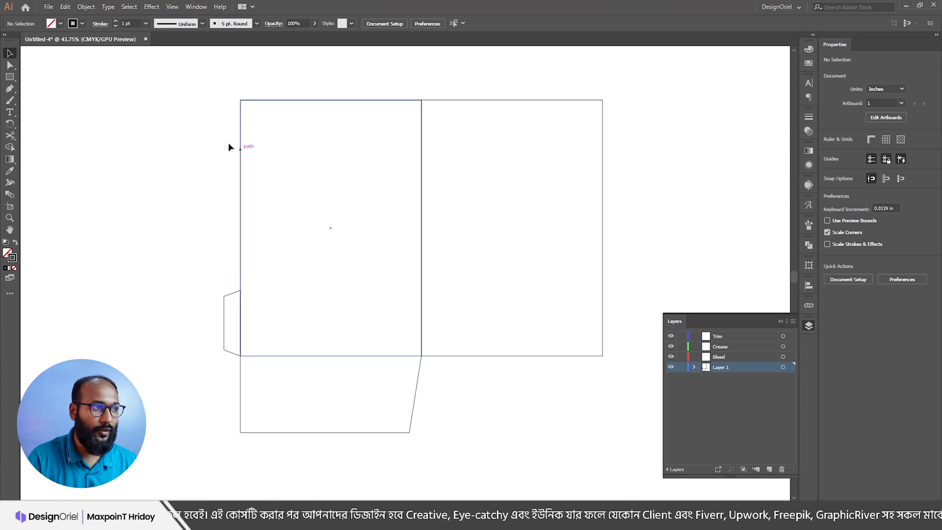
{"action": "left_click_drag", "start_coordinate": [631, 211], "coordinate": [550, 212]}
{"action": "left_click_drag", "start_coordinate": [452, 237], "coordinate": [480, 236]}
{"action": "left_click_drag", "start_coordinate": [431, 249], "coordinate": [460, 243]}
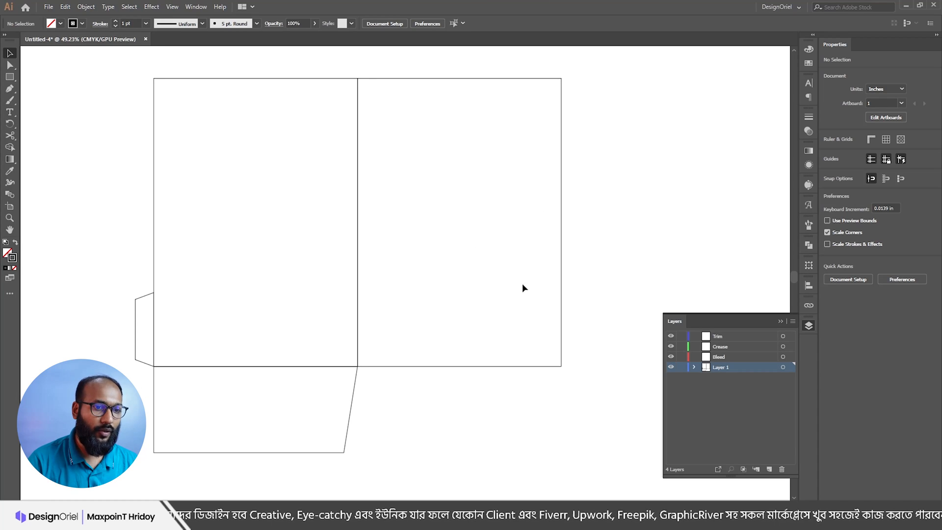
{"action": "left_click_drag", "start_coordinate": [111, 74], "coordinate": [568, 423]}
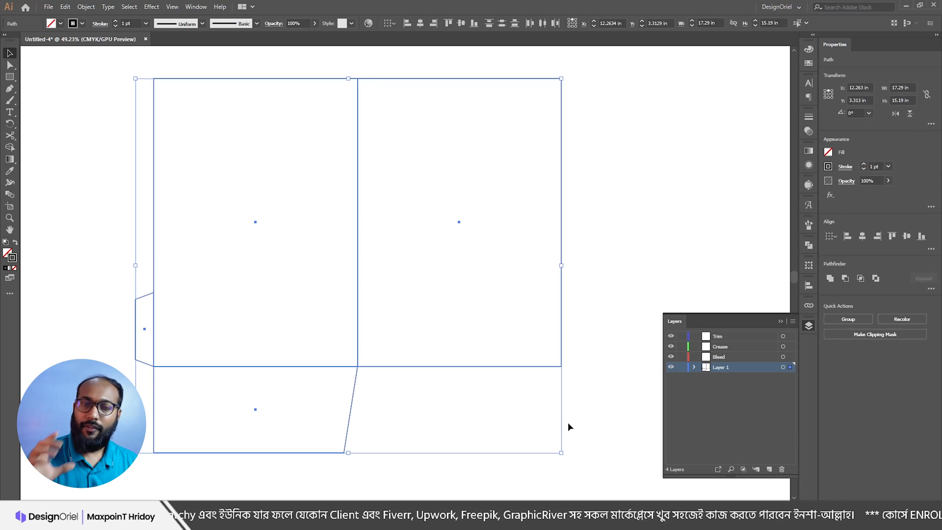
{"action": "left_click", "coordinate": [10, 64]}
{"action": "key", "text": "ctrl+shift+a"}
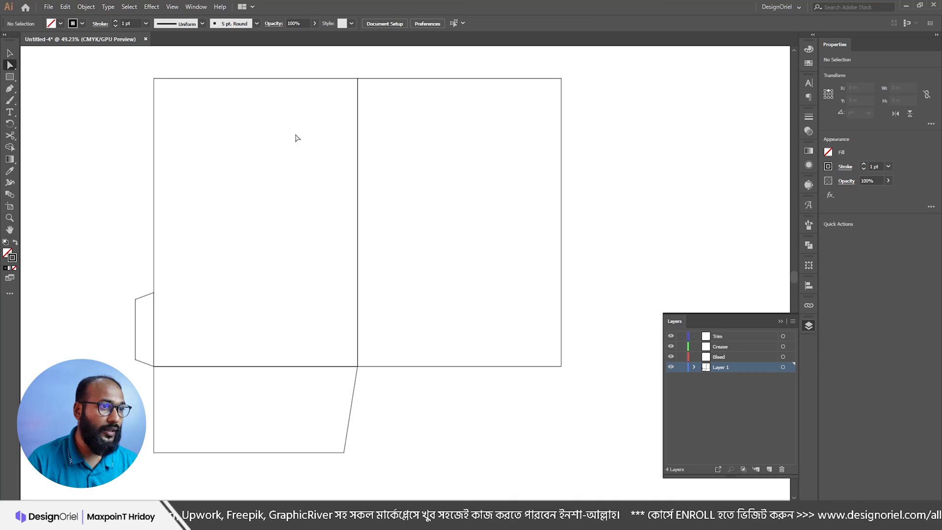
Step: Try to cut the spine, pocket fold and glue tab fold edges out of the folder shapes together
{"action": "left_click_drag", "start_coordinate": [295, 135], "coordinate": [392, 271]}
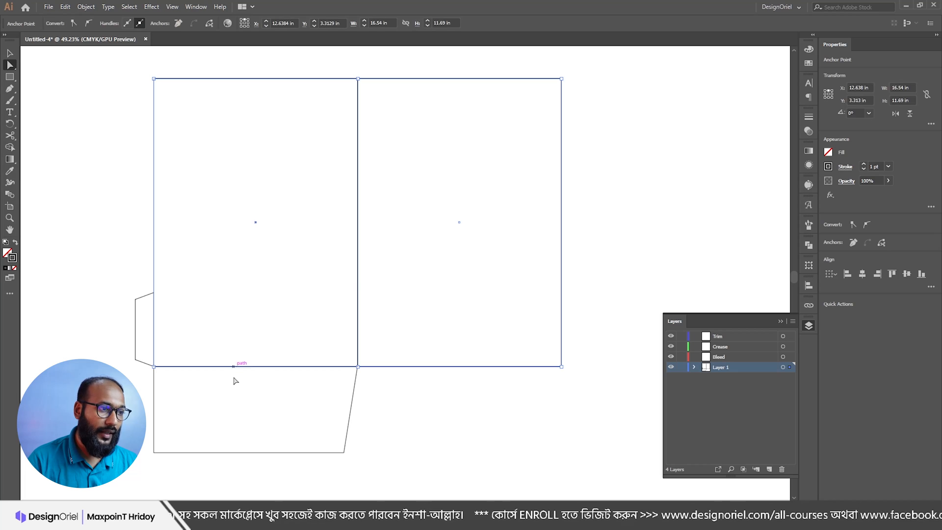
{"action": "left_click_drag", "start_coordinate": [236, 346], "coordinate": [259, 405]}
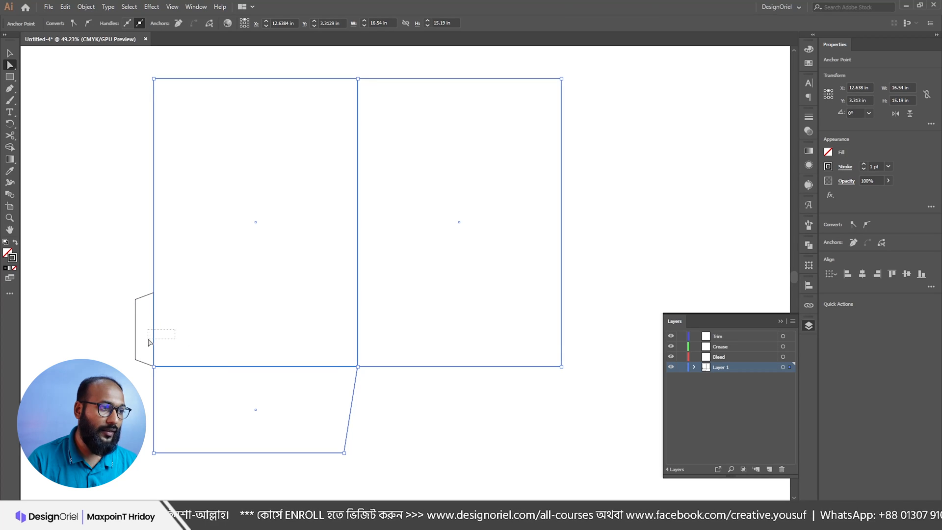
{"action": "left_click_drag", "start_coordinate": [150, 342], "coordinate": [134, 343]}
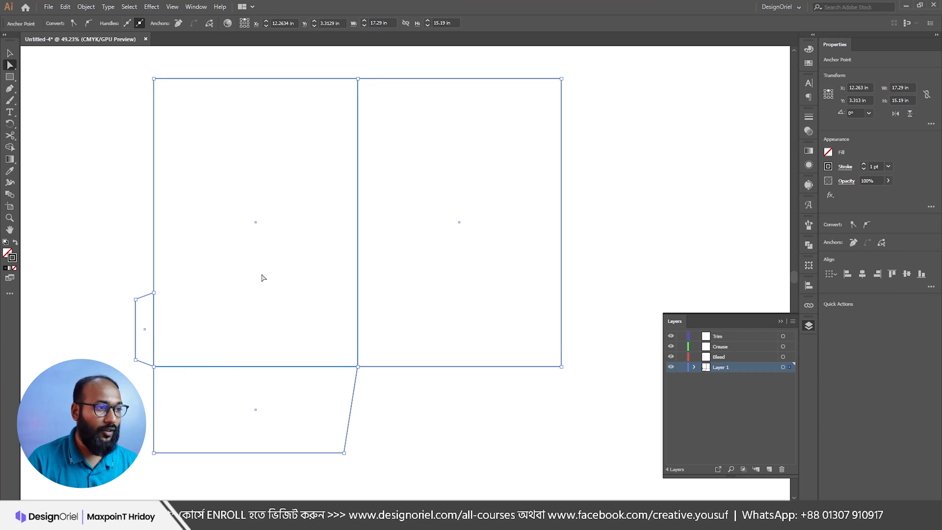
{"action": "key", "text": "ctrl+x"}
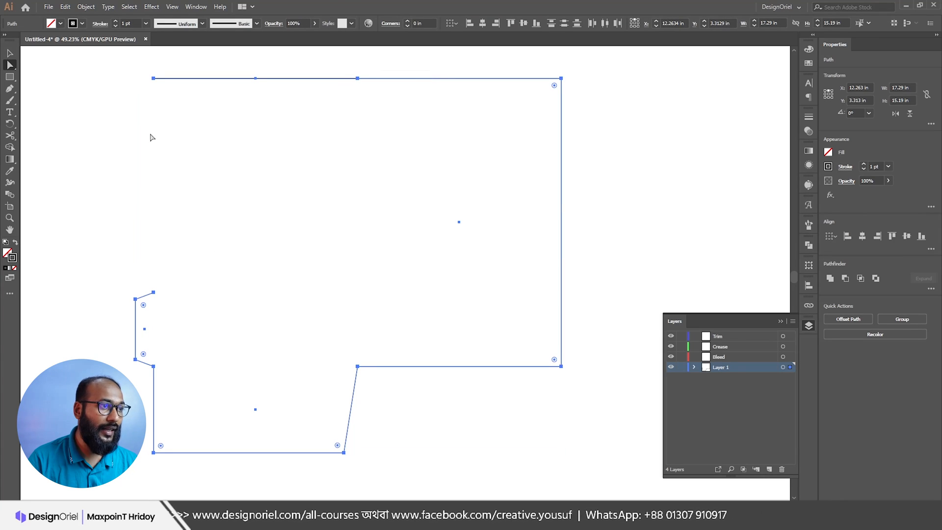
{"action": "key", "text": "ctrl+f"}
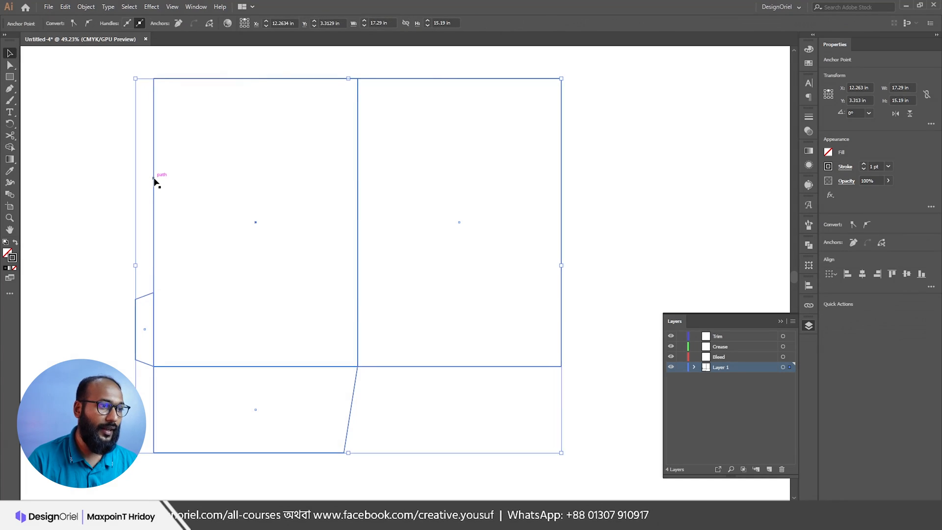
{"action": "left_click", "coordinate": [91, 144]}
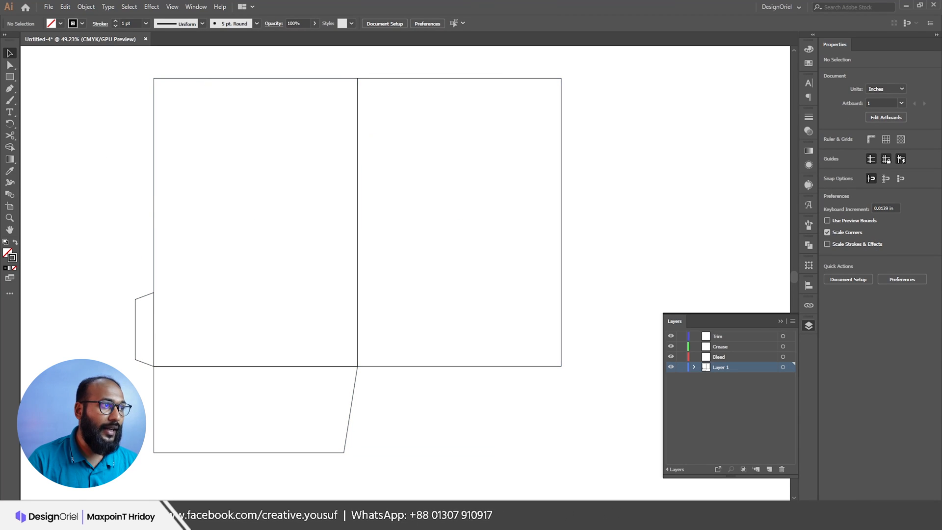
Step: Cut only the shared spine edges and the edges where the pocket flap meets the left panel
{"action": "left_click", "coordinate": [11, 66]}
{"action": "left_click_drag", "start_coordinate": [386, 153], "coordinate": [321, 186]}
{"action": "left_click_drag", "start_coordinate": [265, 365], "coordinate": [272, 389]}
{"action": "key", "text": "ctrl+x"}
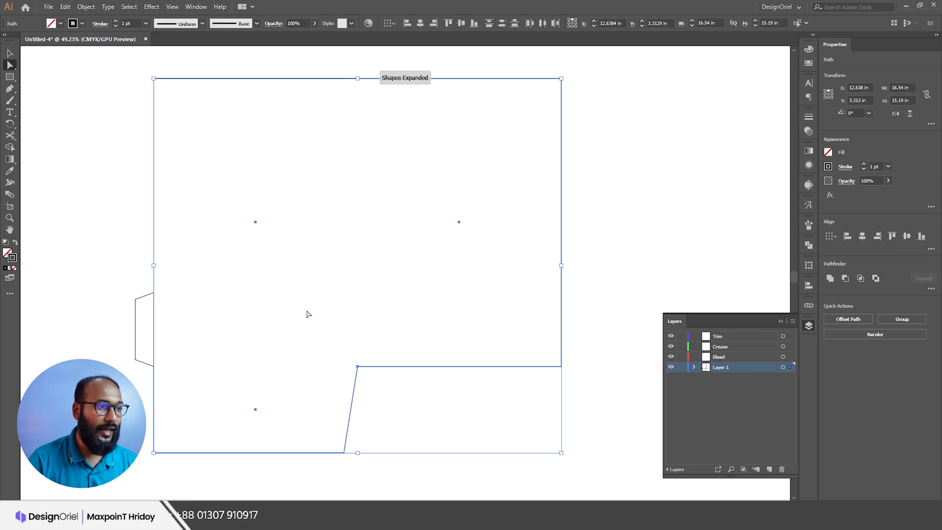
Step: Paste the cut spine and pocket fold lines in place on the Crease layer
{"action": "left_click", "coordinate": [728, 348]}
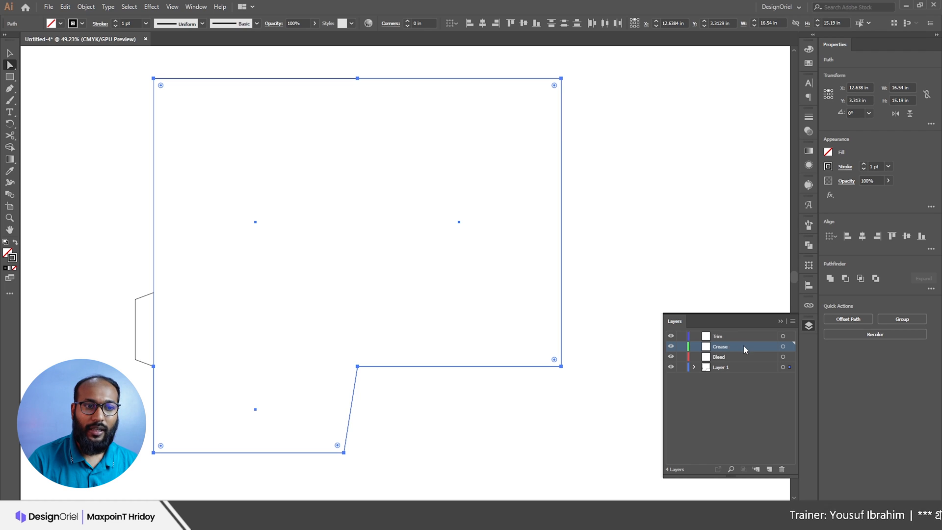
{"action": "left_click", "coordinate": [783, 347]}
{"action": "left_click", "coordinate": [776, 348]}
{"action": "left_click", "coordinate": [782, 347]}
{"action": "left_click", "coordinate": [778, 346]}
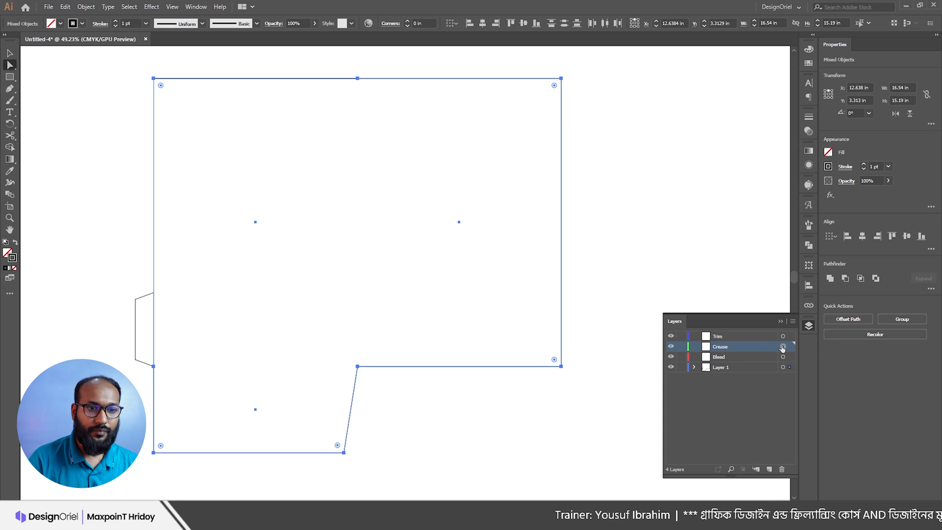
{"action": "left_click", "coordinate": [740, 368]}
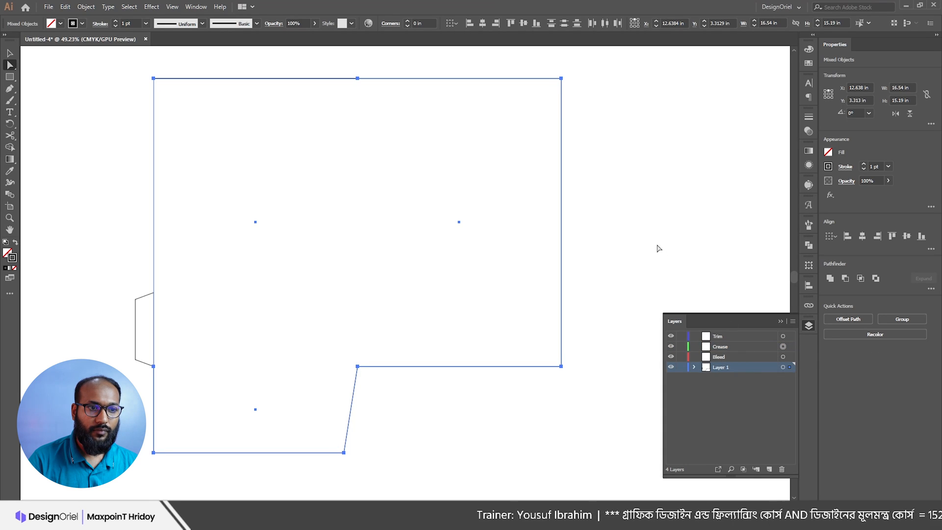
{"action": "left_click", "coordinate": [658, 248]}
{"action": "left_click", "coordinate": [734, 347]}
{"action": "left_click", "coordinate": [783, 346]}
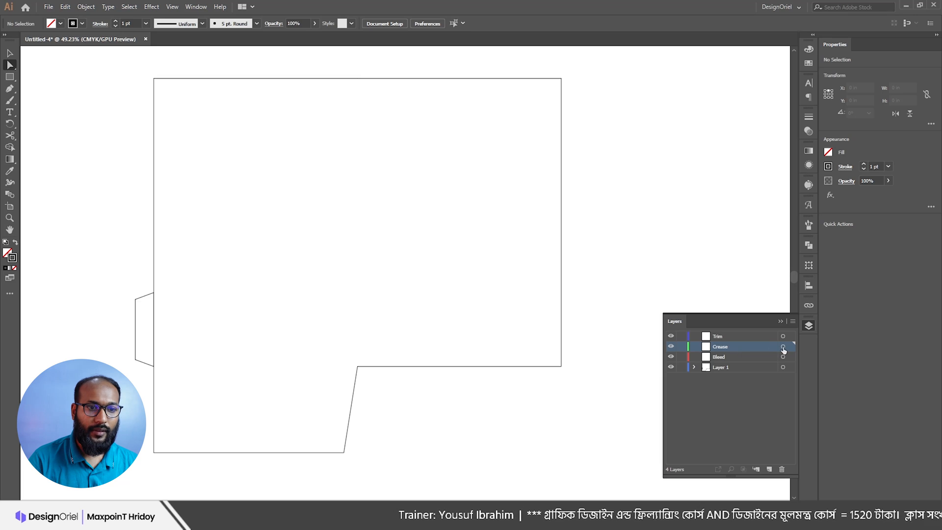
{"action": "key", "text": "ctrl+f"}
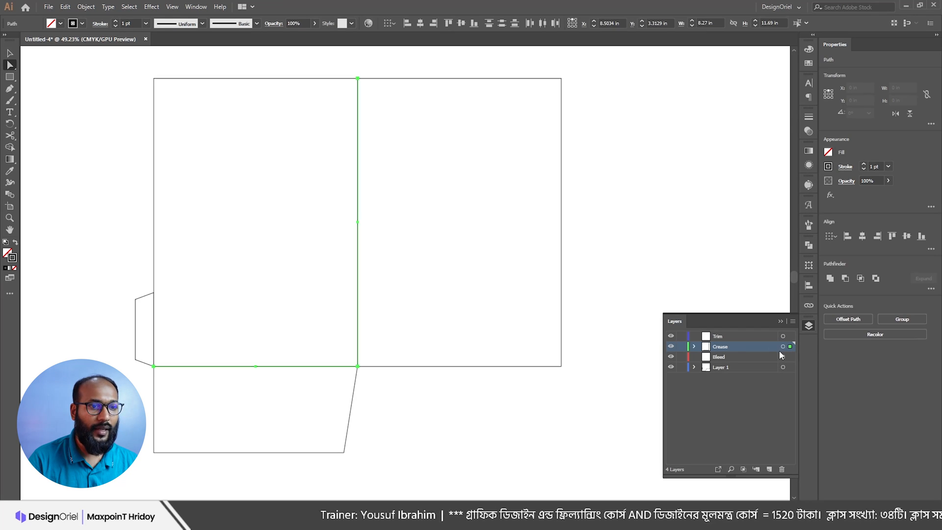
Step: Toggle the Crease layer's visibility to check which fold lines it holds
{"action": "left_click", "coordinate": [671, 346]}
{"action": "left_click", "coordinate": [670, 346]}
{"action": "left_click", "coordinate": [670, 346]}
{"action": "left_click", "coordinate": [670, 346]}
{"action": "left_click", "coordinate": [670, 346]}
{"action": "left_click", "coordinate": [671, 347]}
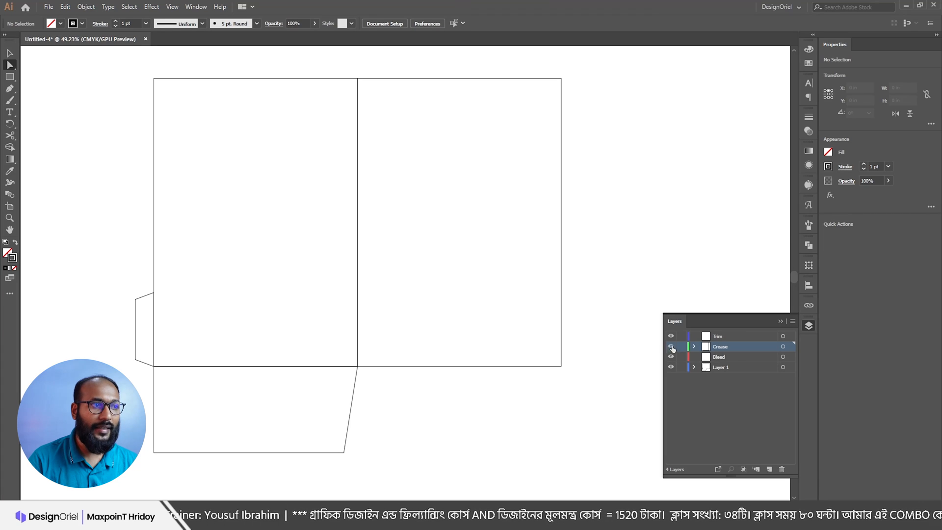
Step: Try to set up a dashed stroke with a 5 pt dash for the fold lines
{"action": "left_click", "coordinate": [100, 24]}
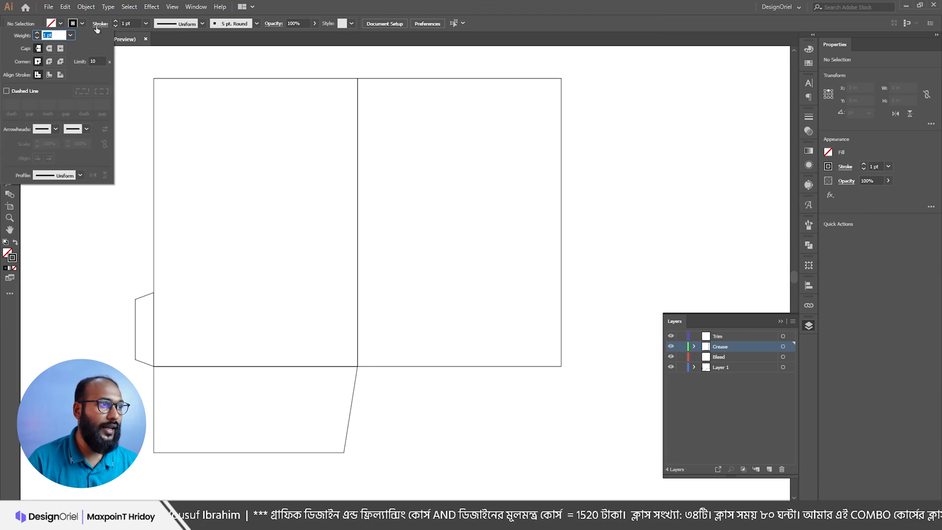
{"action": "left_click", "coordinate": [23, 92]}
{"action": "type", "text": "5"}
{"action": "key", "text": "Tab"}
{"action": "key", "text": "Return"}
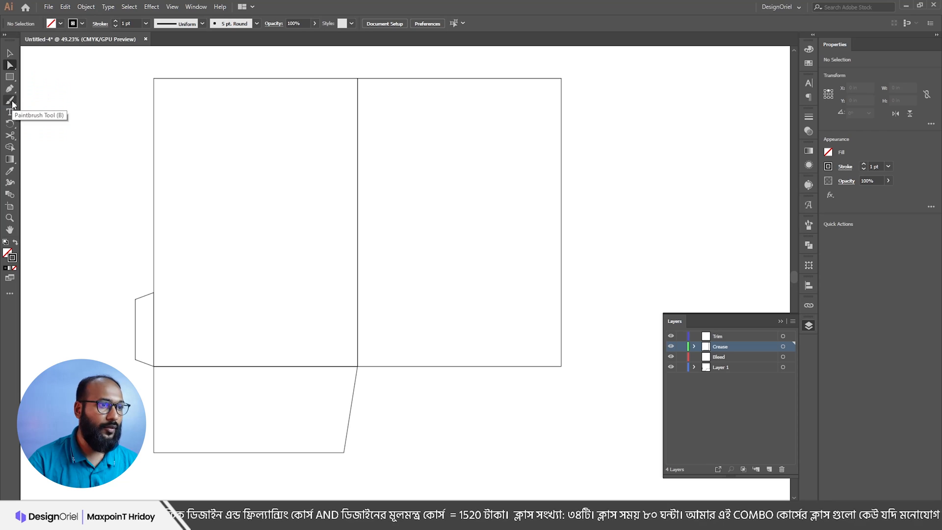
{"action": "left_click", "coordinate": [95, 24]}
{"action": "left_click_drag", "start_coordinate": [363, 205], "coordinate": [445, 235]}
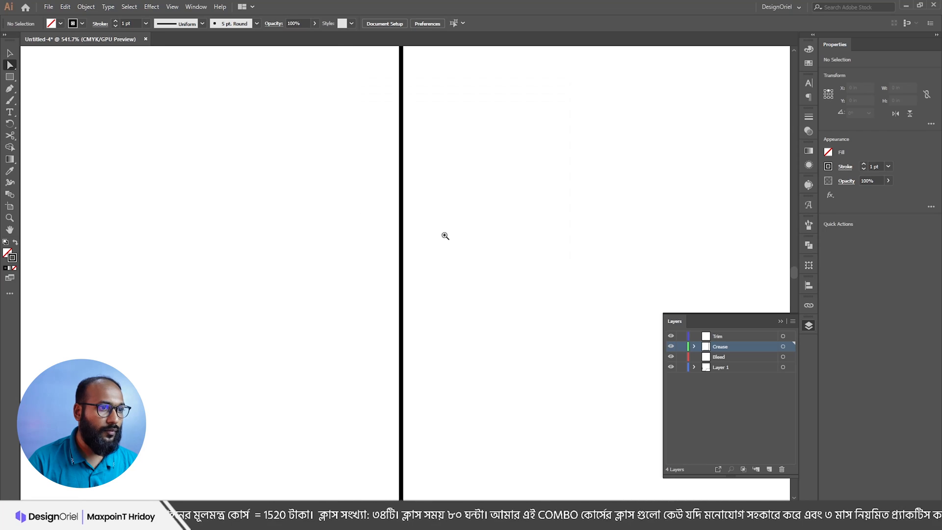
Step: Give all fold lines on the Crease layer a dashed stroke, then deselect them
{"action": "left_click", "coordinate": [693, 346]}
{"action": "left_click", "coordinate": [693, 346]}
{"action": "left_click", "coordinate": [782, 346]}
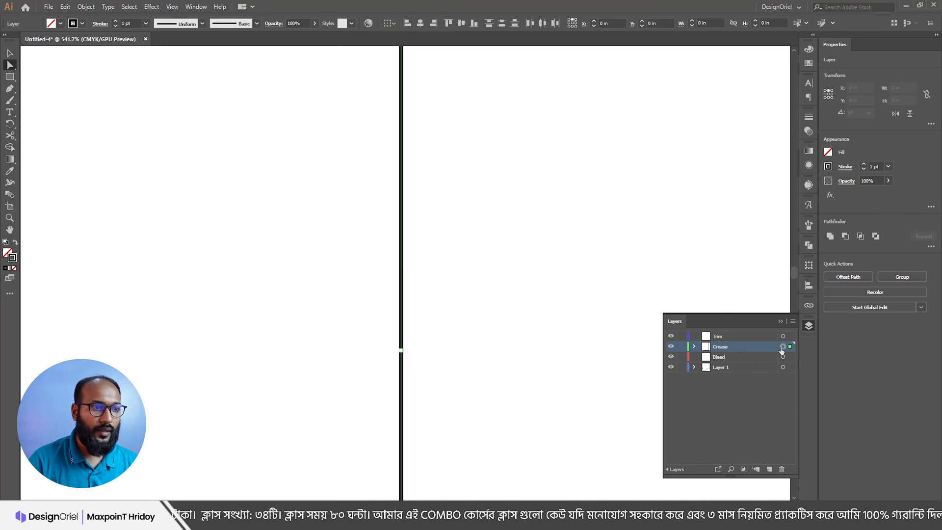
{"action": "left_click", "coordinate": [101, 24]}
{"action": "left_click", "coordinate": [23, 92]}
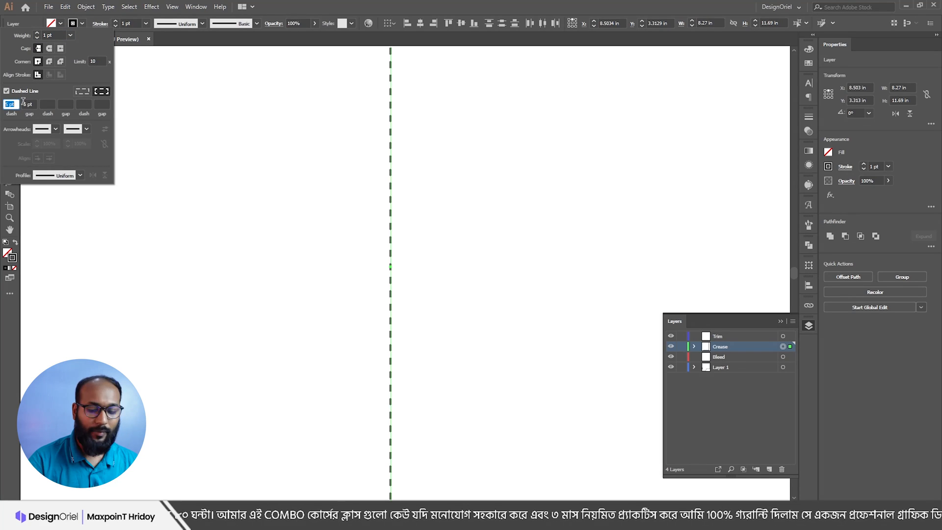
{"action": "key", "text": "ctrl+0"}
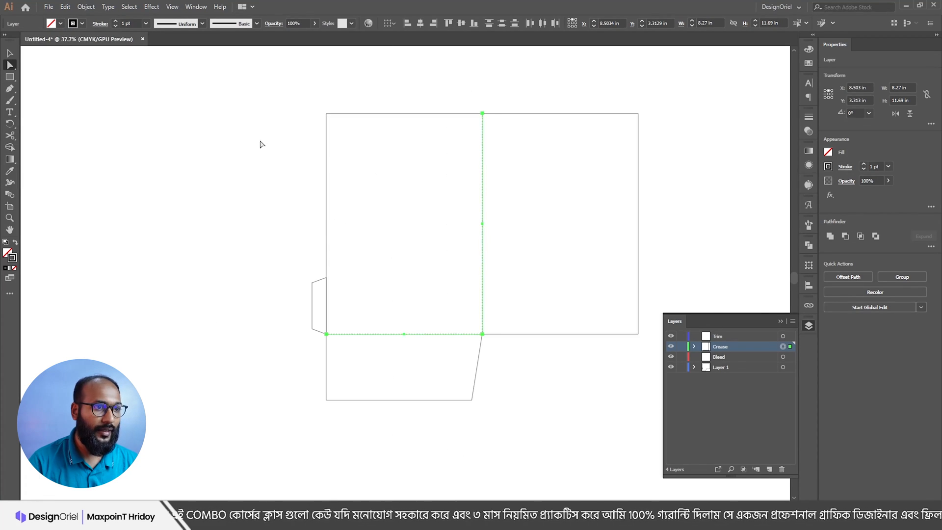
{"action": "left_click", "coordinate": [260, 141]}
Step: Hide the left panel's outline on Layer 1 to isolate the glue tab's inner edge
{"action": "left_click_drag", "start_coordinate": [459, 246], "coordinate": [488, 268]}
{"action": "left_click_drag", "start_coordinate": [405, 260], "coordinate": [360, 256]}
{"action": "left_click_drag", "start_coordinate": [257, 304], "coordinate": [313, 334]}
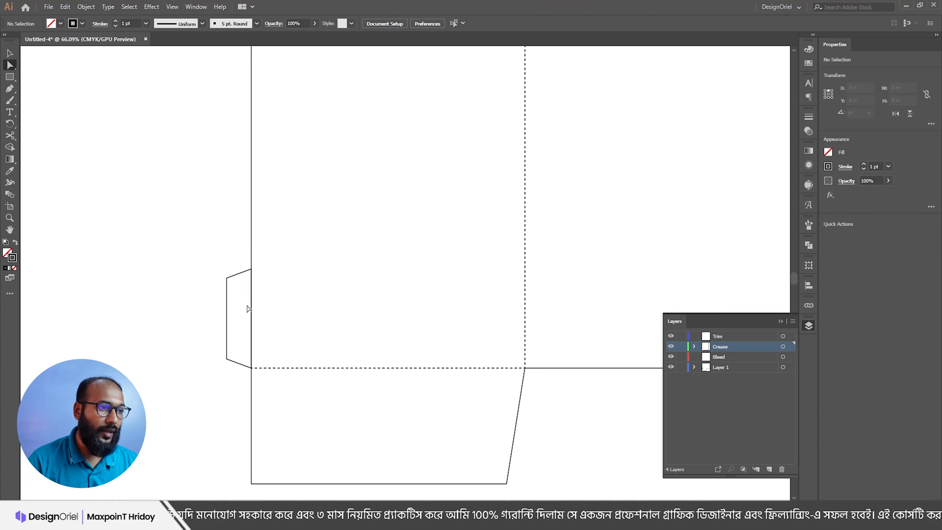
{"action": "left_click_drag", "start_coordinate": [258, 328], "coordinate": [269, 335]}
{"action": "left_click", "coordinate": [10, 52]}
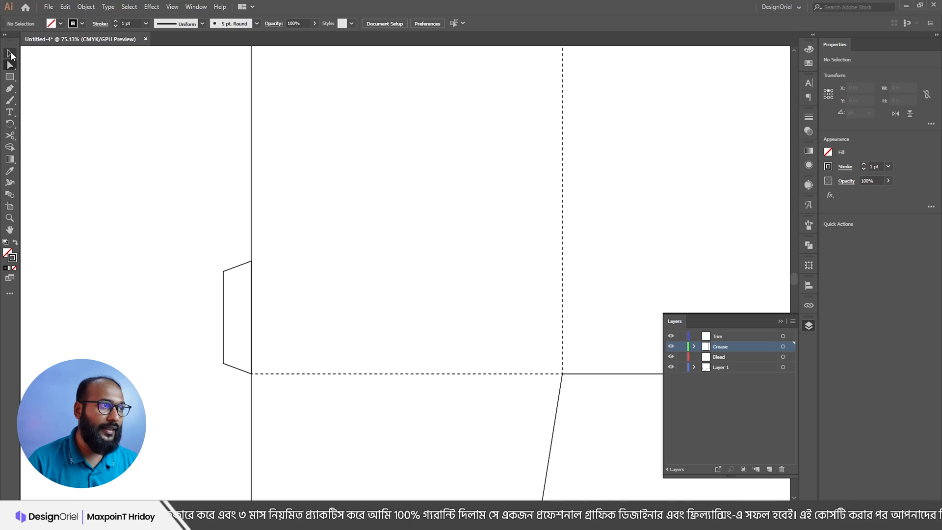
{"action": "left_click_drag", "start_coordinate": [264, 107], "coordinate": [271, 107]}
{"action": "left_click_drag", "start_coordinate": [217, 92], "coordinate": [272, 120]}
{"action": "key", "text": "Delete"}
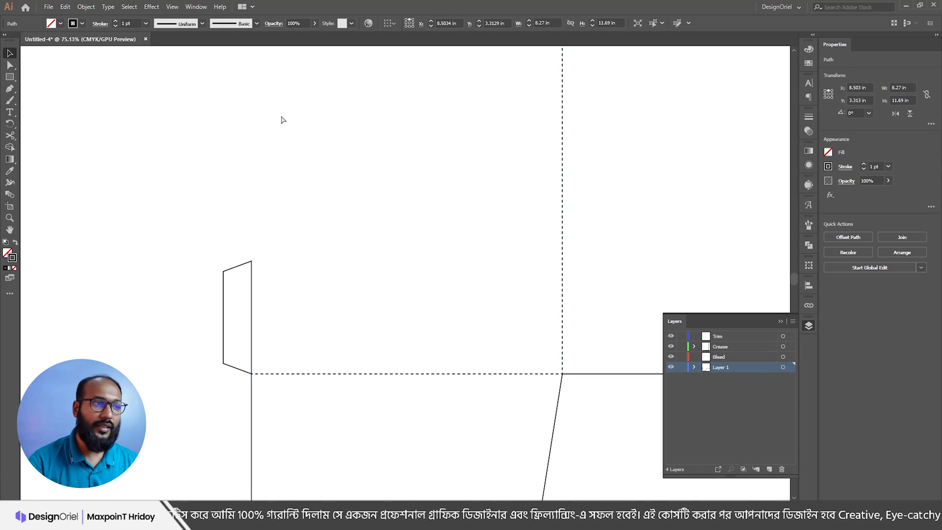
Step: Cut the glue tab's inner edge and paste it in place on the Crease layer
{"action": "left_click", "coordinate": [10, 65]}
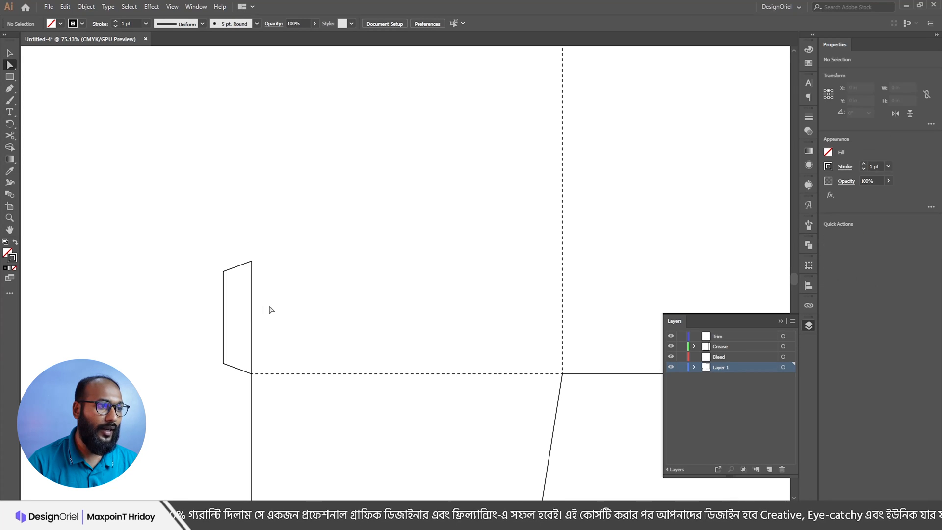
{"action": "left_click_drag", "start_coordinate": [268, 297], "coordinate": [244, 309]}
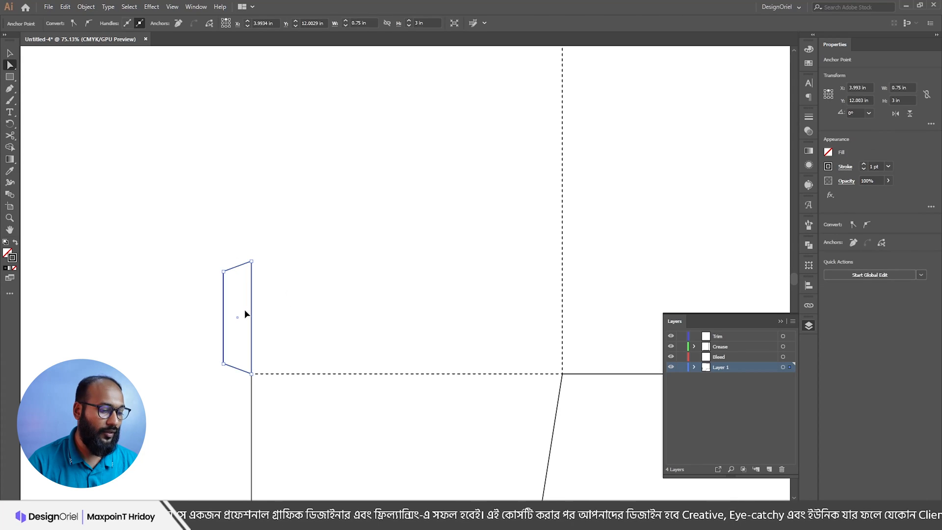
{"action": "key", "text": "Delete"}
{"action": "left_click", "coordinate": [726, 348]}
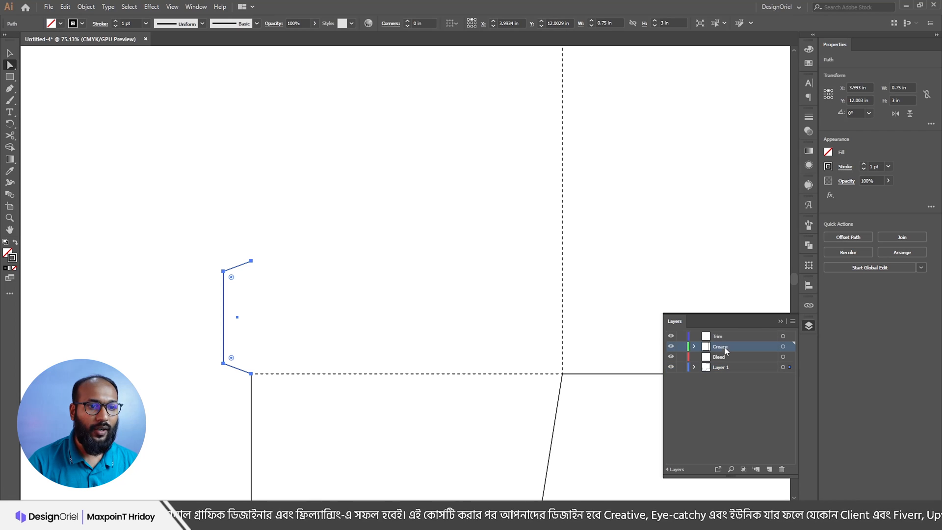
{"action": "left_click", "coordinate": [677, 260]}
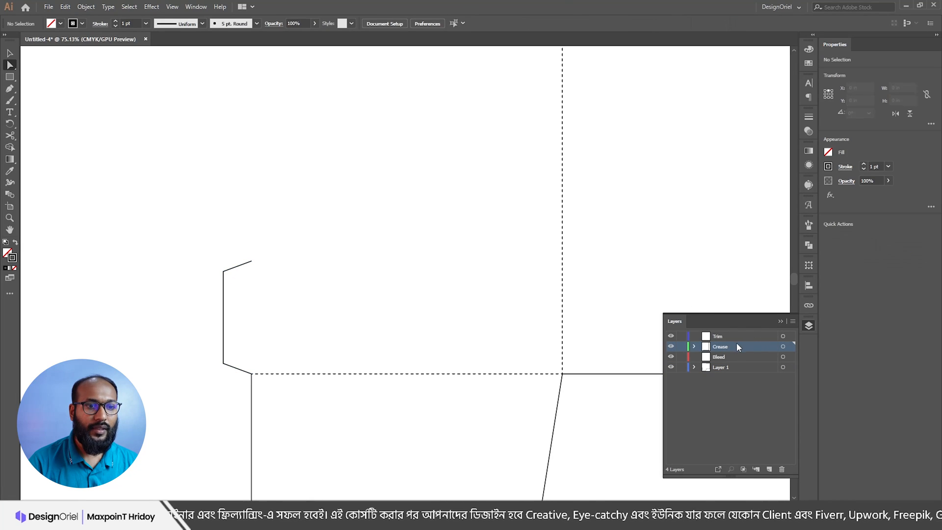
{"action": "left_click", "coordinate": [782, 346]}
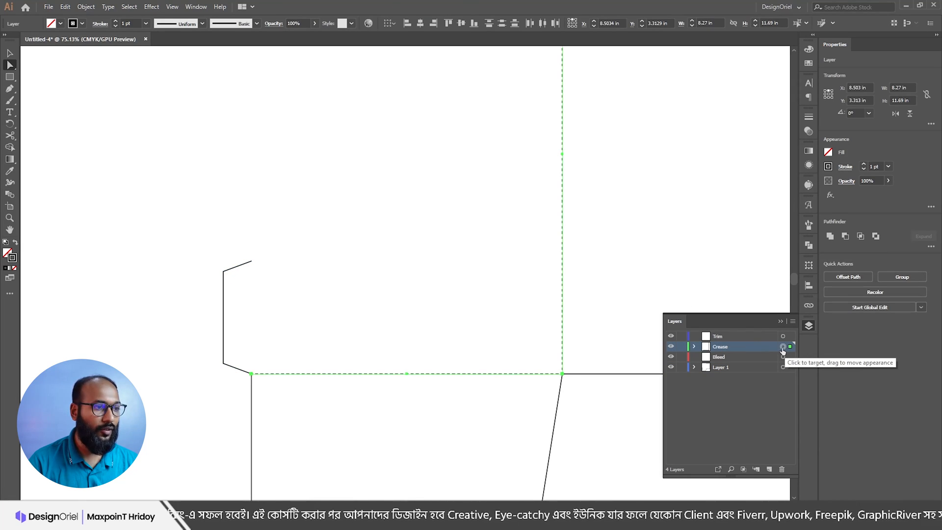
{"action": "key", "text": "ctrl+f"}
Step: Copy the spine's dashed stroke onto the glue tab fold line with the Eyedropper, and show the hidden left panel outline again
{"action": "left_click", "coordinate": [11, 174]}
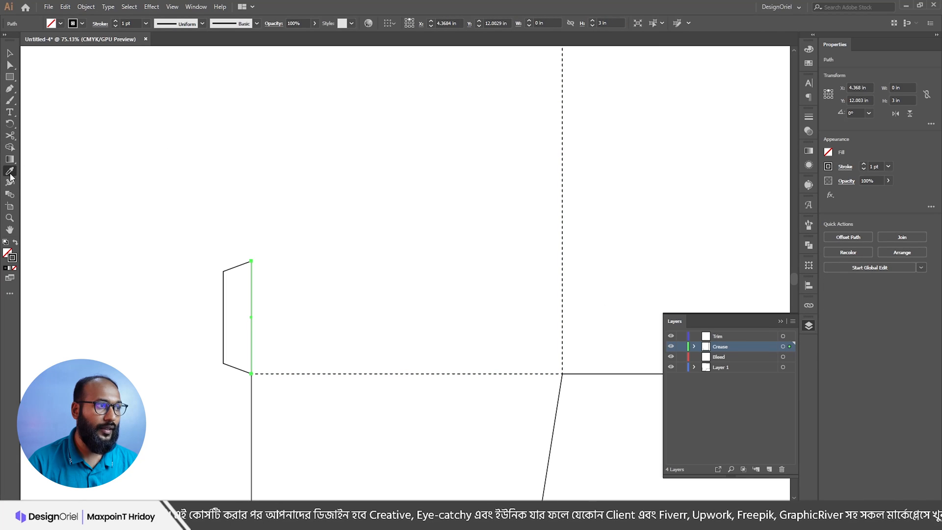
{"action": "left_click", "coordinate": [562, 187]}
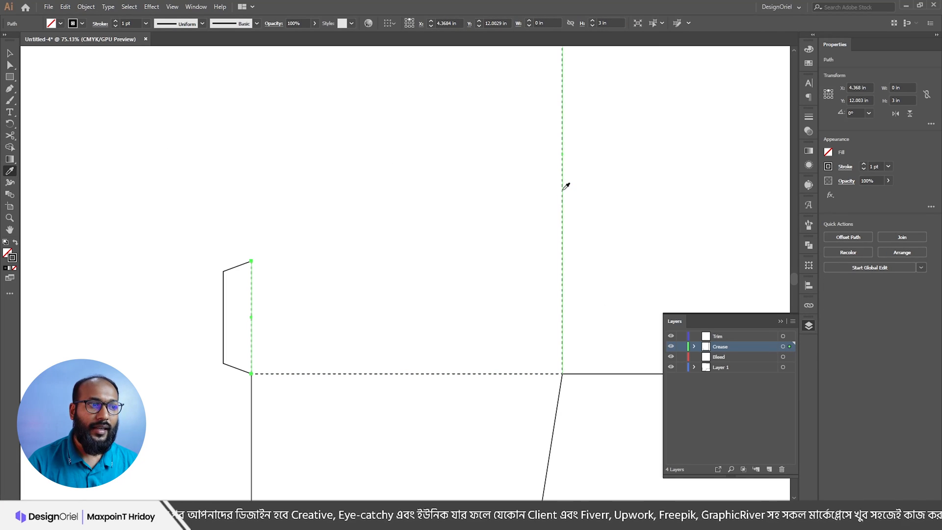
{"action": "key", "text": "v"}
{"action": "left_click", "coordinate": [328, 149]}
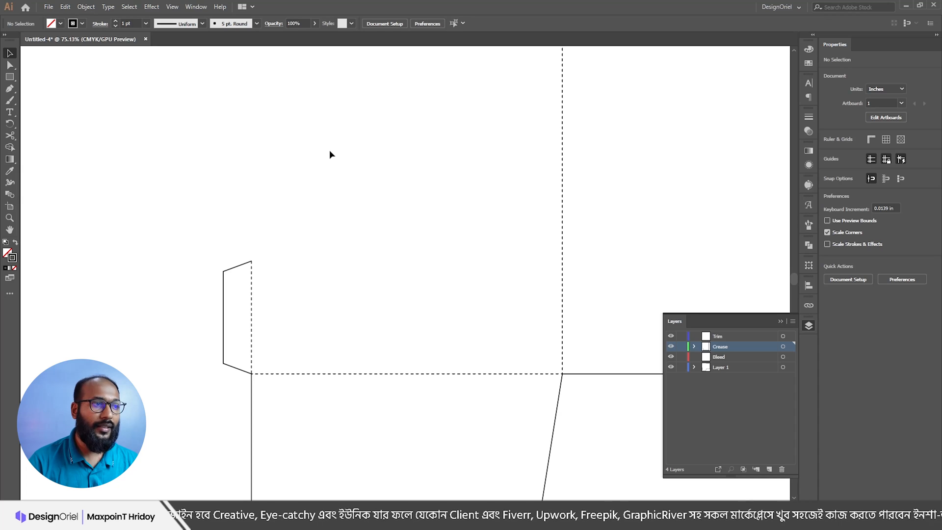
{"action": "left_click", "coordinate": [329, 155]}
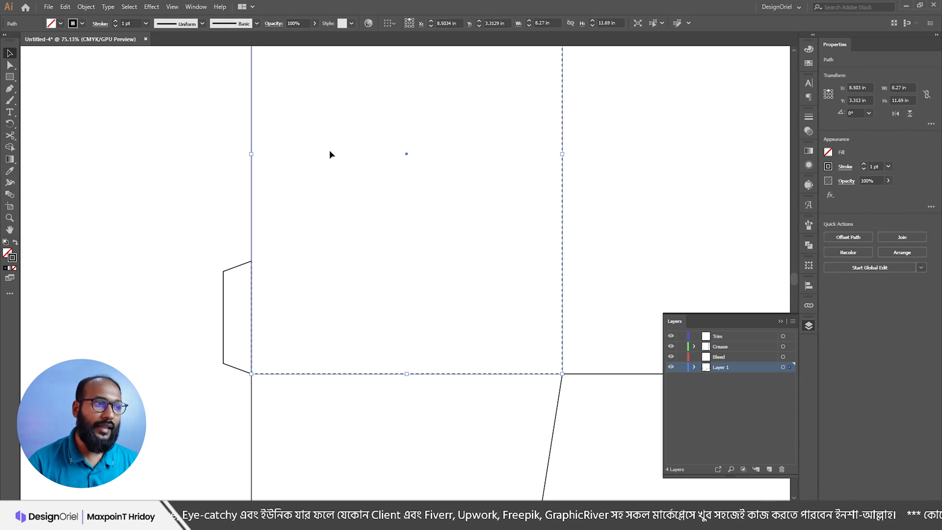
Step: Deselect the left panel's outline and hide the Crease layer so only the solid outlines show
{"action": "left_click", "coordinate": [188, 153]}
{"action": "scroll", "coordinate": [364, 235], "scroll_direction": "down", "scroll_amount": 4}
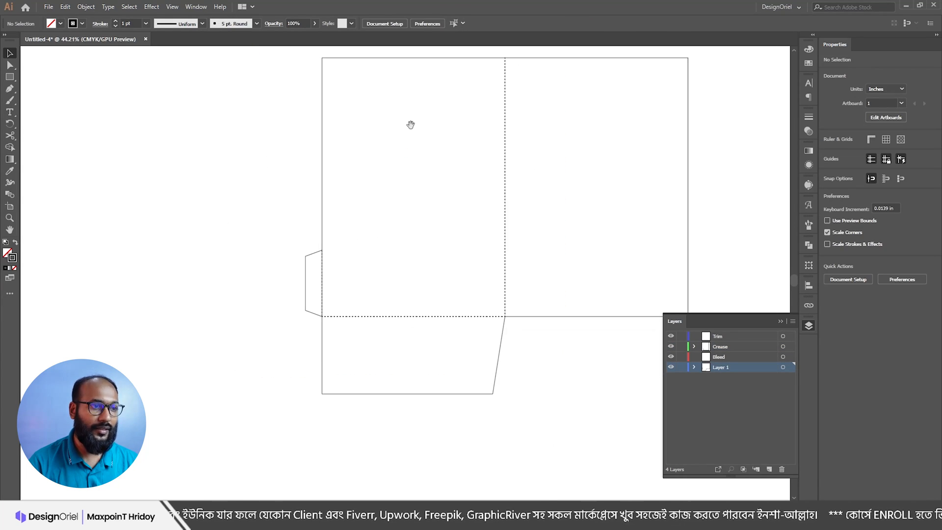
{"action": "left_click_drag", "start_coordinate": [604, 280], "coordinate": [556, 293]}
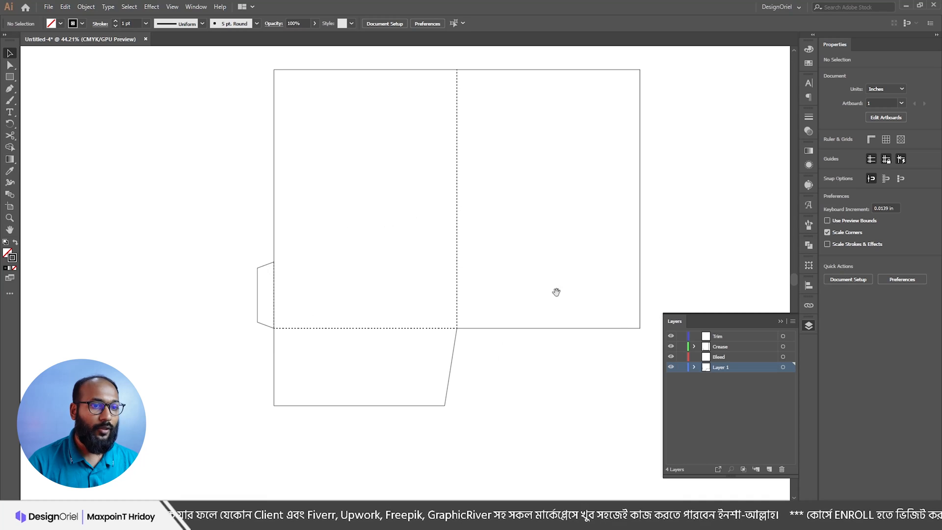
{"action": "left_click", "coordinate": [670, 347]}
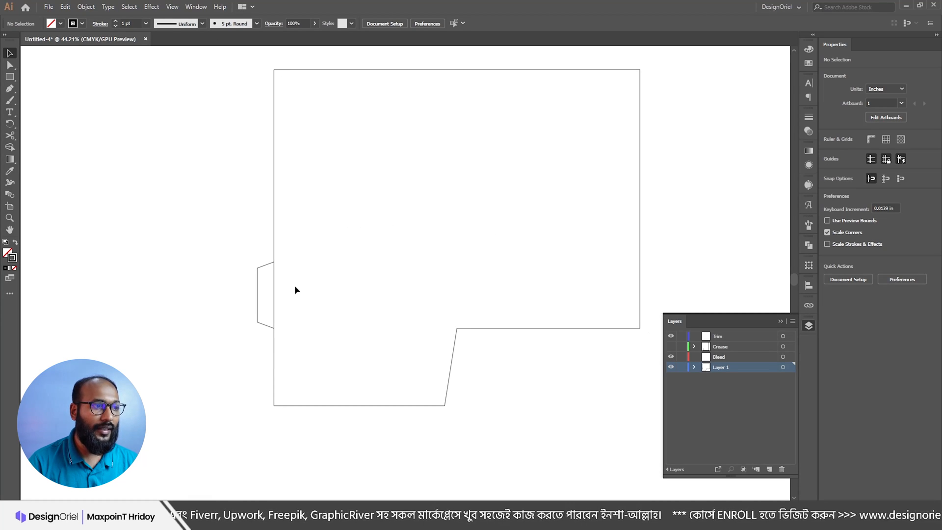
{"action": "left_click_drag", "start_coordinate": [274, 301], "coordinate": [387, 308]}
{"action": "left_click_drag", "start_coordinate": [327, 221], "coordinate": [246, 241]}
{"action": "left_click_drag", "start_coordinate": [319, 255], "coordinate": [303, 239]}
{"action": "left_click_drag", "start_coordinate": [303, 239], "coordinate": [300, 267]}
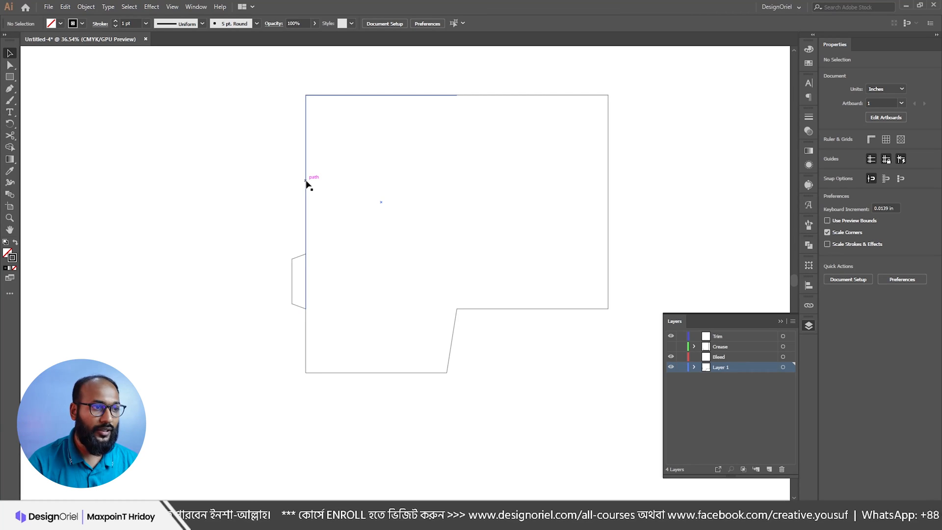
{"action": "key", "text": "ctrl+space"}
{"action": "mouse_move", "coordinate": [320, 275]}
{"action": "left_mouse_down"}
{"action": "mouse_move", "coordinate": [387, 283]}
{"action": "mouse_move", "coordinate": [323, 281]}
{"action": "left_mouse_up"}
{"action": "left_click", "coordinate": [318, 284]}
{"action": "scroll", "coordinate": [321, 267], "scroll_direction": "down", "scroll_amount": 2}
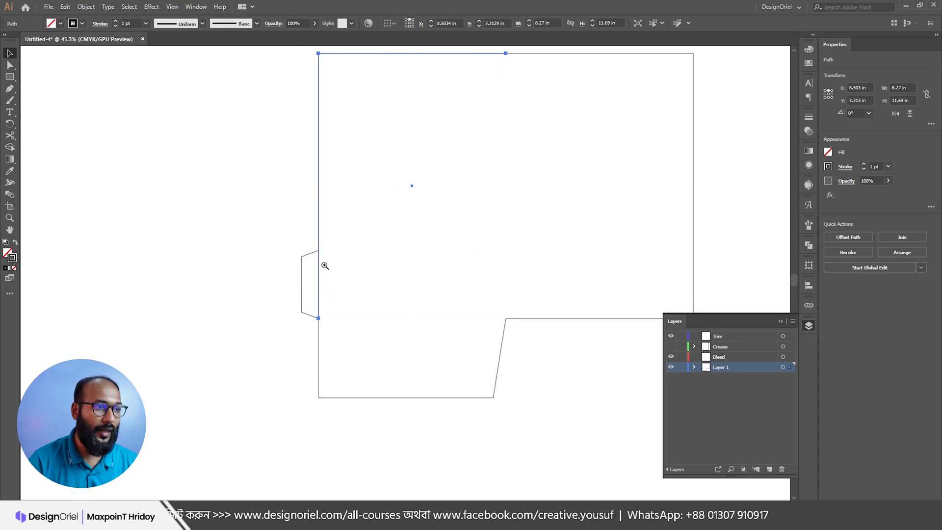
{"action": "left_click", "coordinate": [277, 300]}
{"action": "key", "text": "a"}
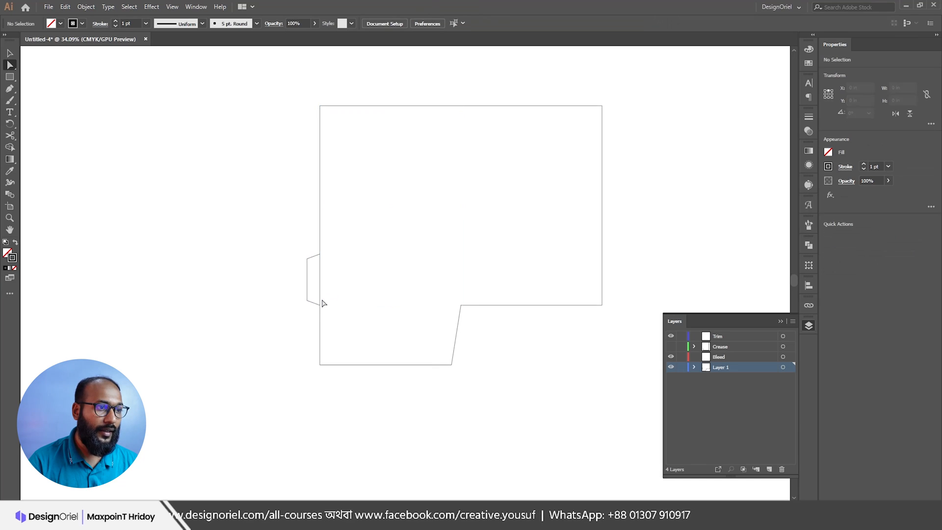
{"action": "left_click", "coordinate": [320, 302]}
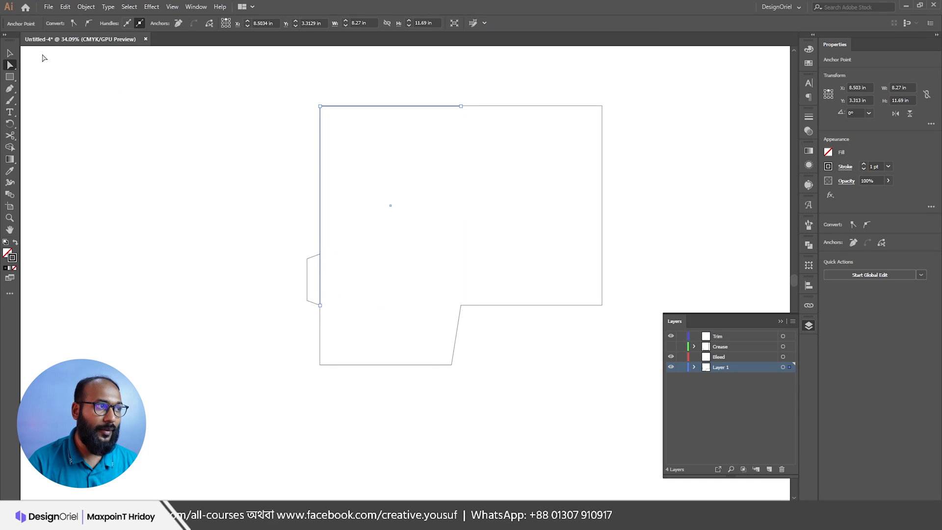
{"action": "left_click", "coordinate": [11, 53]}
{"action": "left_click", "coordinate": [210, 84]}
{"action": "scroll", "coordinate": [311, 172], "scroll_direction": "up", "scroll_amount": 4}
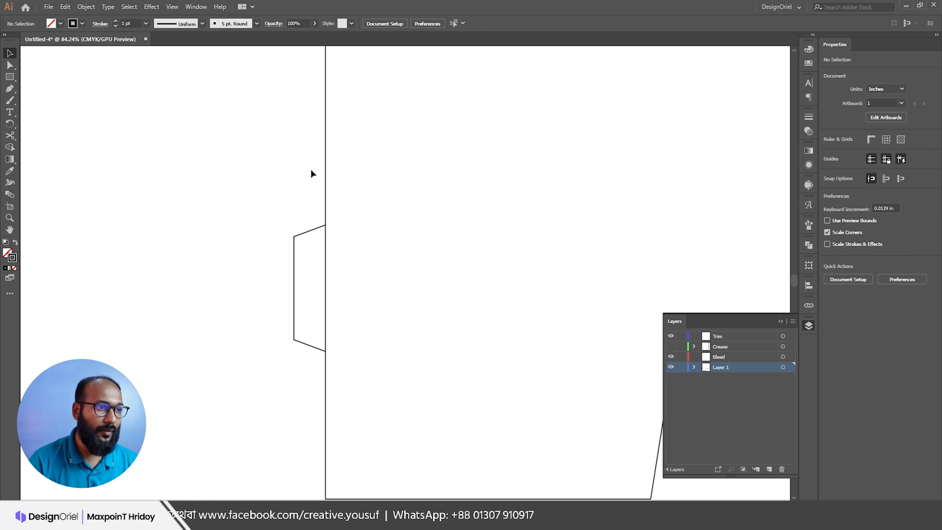
Step: Try to remove the left panel's edge segment between the glue tab's two inner corners
{"action": "left_click", "coordinate": [325, 175]}
{"action": "key", "text": "a"}
{"action": "left_click_drag", "start_coordinate": [326, 350], "coordinate": [325, 225]}
{"action": "left_click", "coordinate": [328, 277]}
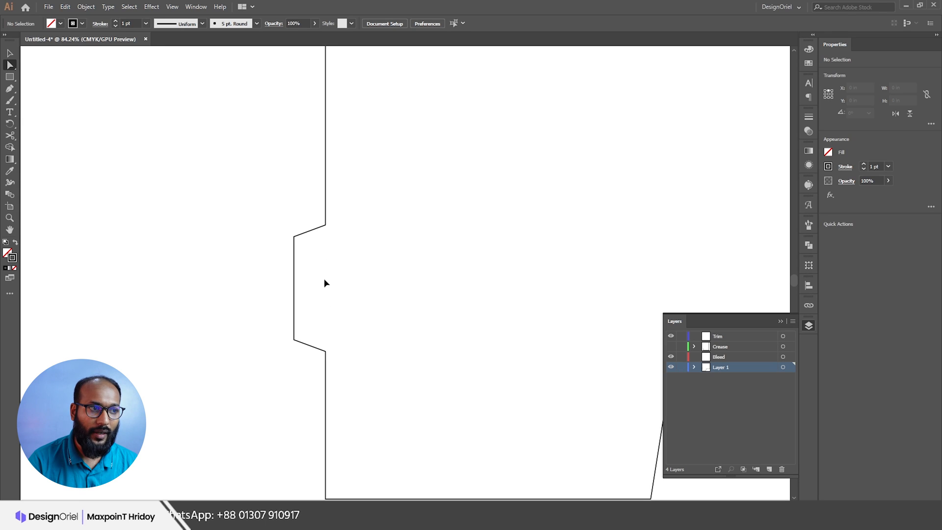
{"action": "key", "text": "ctrl+z"}
Step: Select all the solid outlines and merge the panels, lower flap and glue tab into one shape with the Shape Builder
{"action": "left_click_drag", "start_coordinate": [331, 222], "coordinate": [86, 105]}
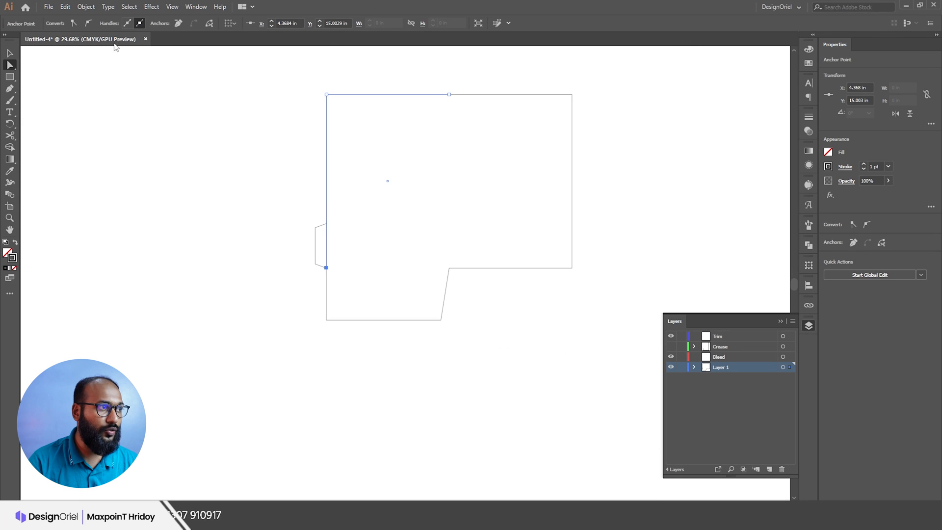
{"action": "left_click", "coordinate": [10, 52]}
{"action": "left_click_drag", "start_coordinate": [252, 75], "coordinate": [605, 363]}
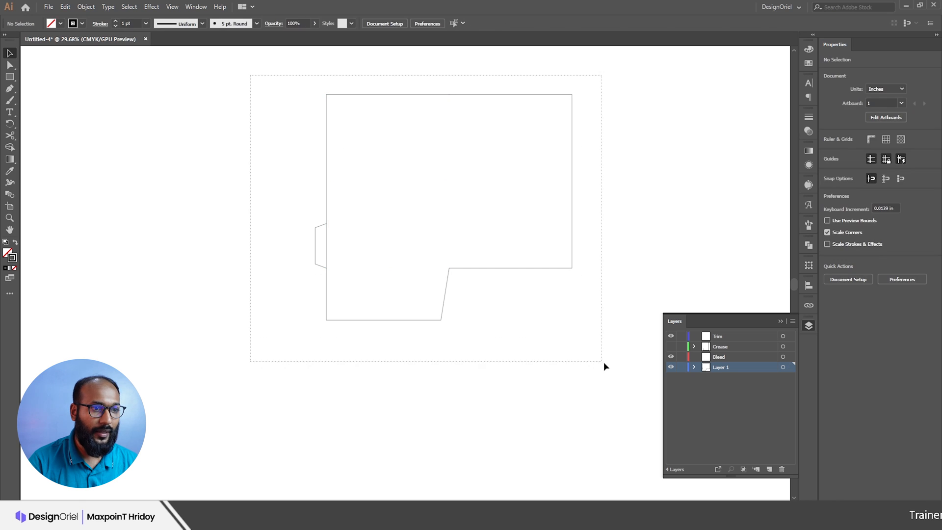
{"action": "left_click", "coordinate": [10, 147]}
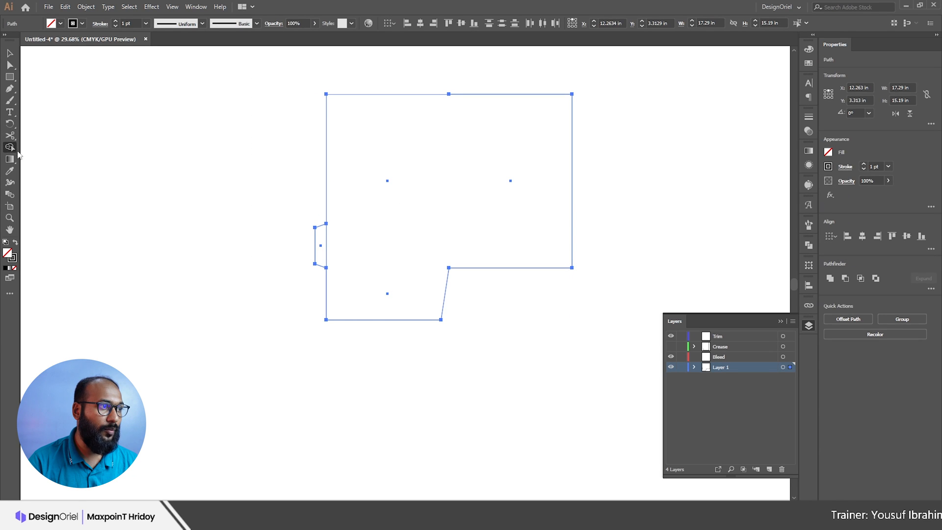
{"action": "left_click_drag", "start_coordinate": [388, 230], "coordinate": [320, 245]}
{"action": "left_click", "coordinate": [10, 52]}
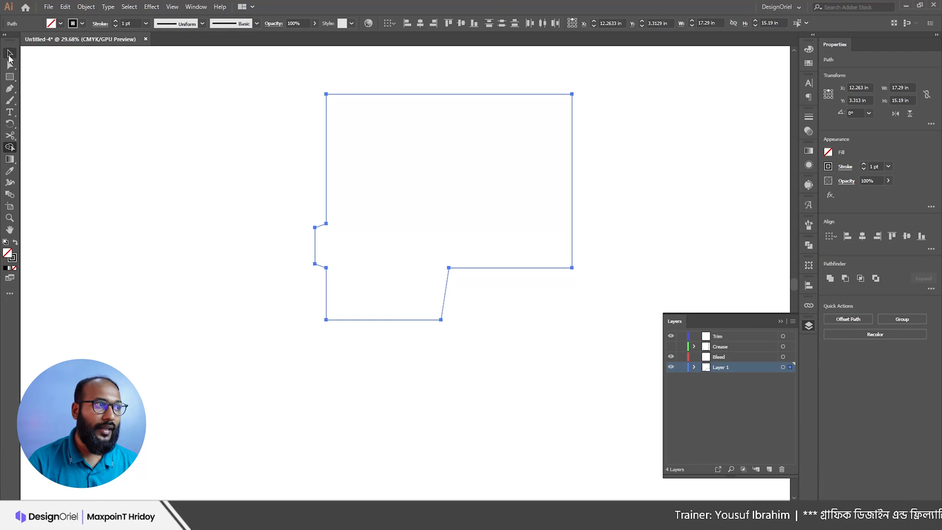
{"action": "scroll", "coordinate": [294, 147], "scroll_direction": "up", "scroll_amount": 2}
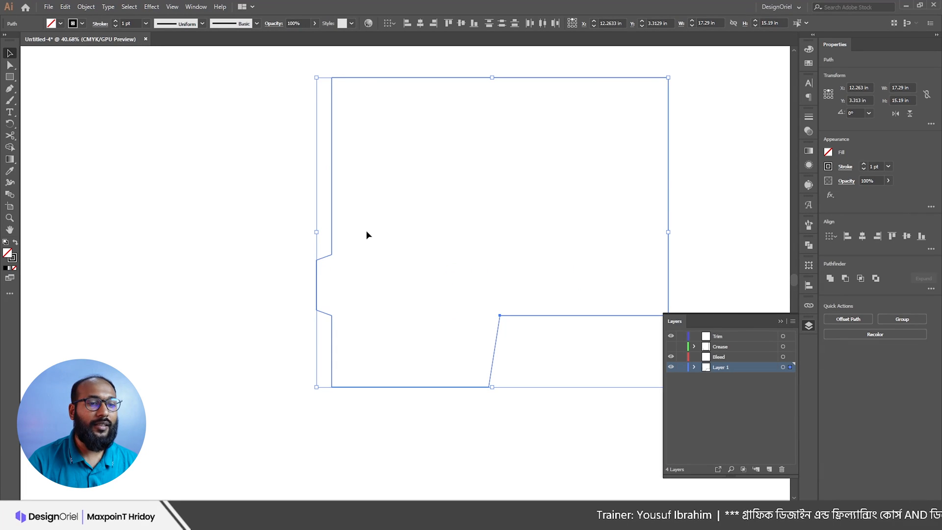
Step: Cut the merged folder outline from Layer 1 and paste it in place on the Trim layer
{"action": "left_click", "coordinate": [395, 256]}
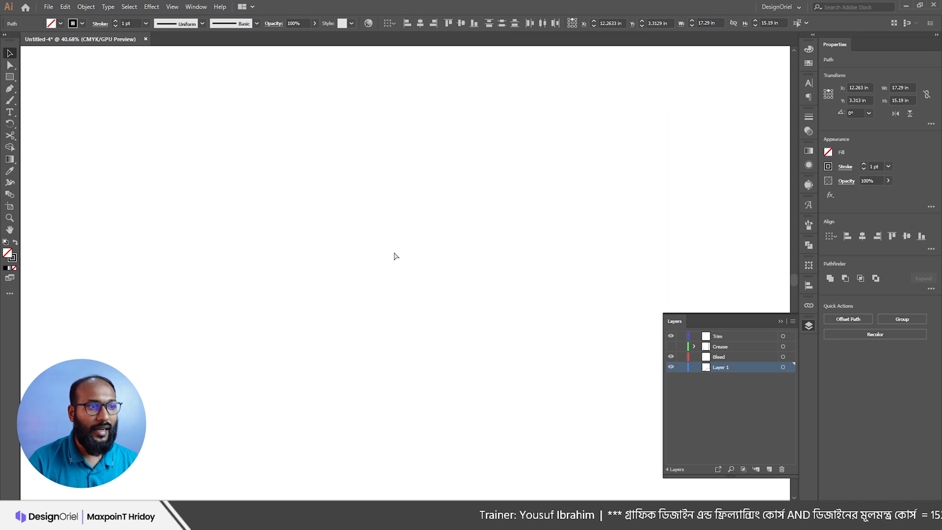
{"action": "left_click", "coordinate": [727, 337]}
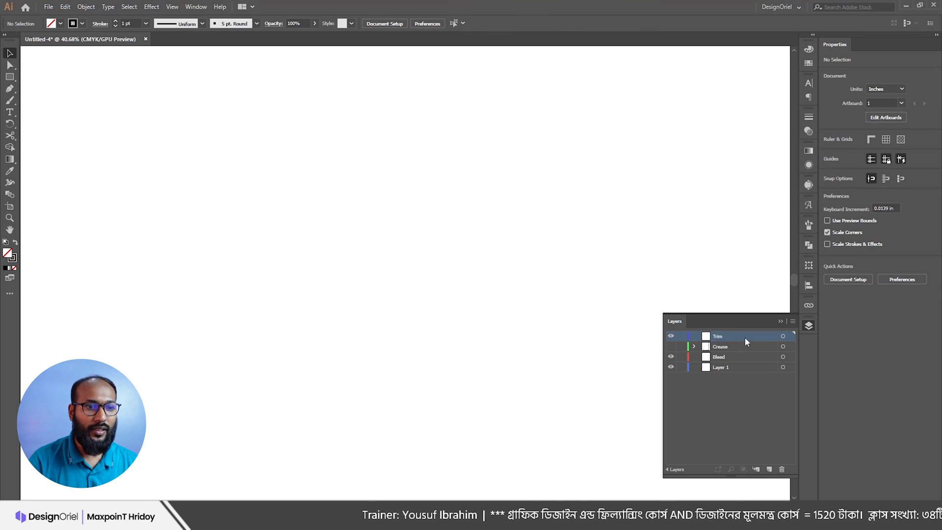
{"action": "left_click", "coordinate": [782, 337]}
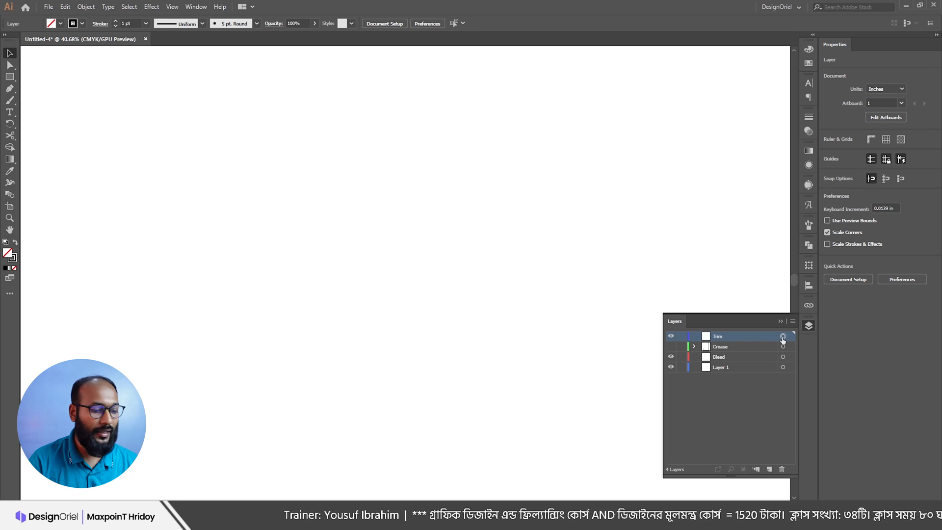
{"action": "key", "text": "ctrl+f"}
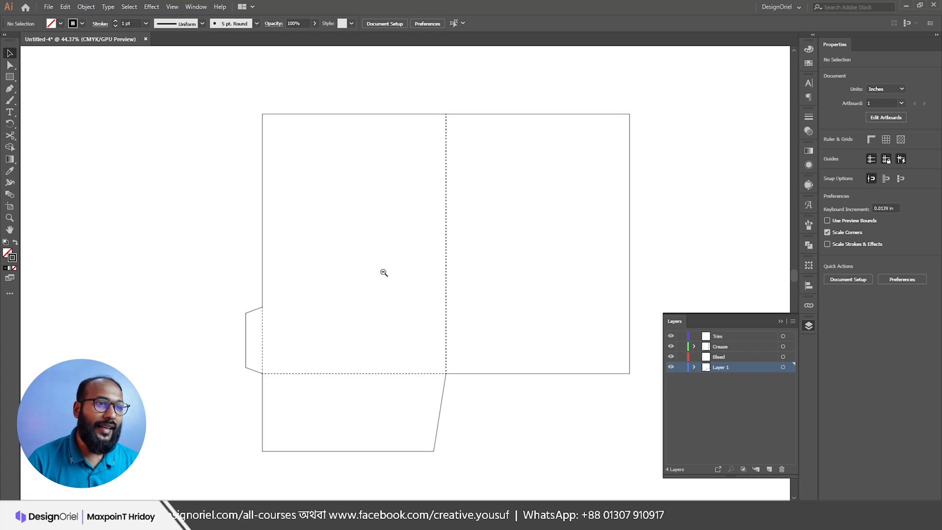
Step: Offset the merged folder outline outward by 0.125 in with mitered joins, using Offset Path with the preview on
{"action": "scroll", "coordinate": [369, 275], "scroll_direction": "up", "scroll_amount": 1}
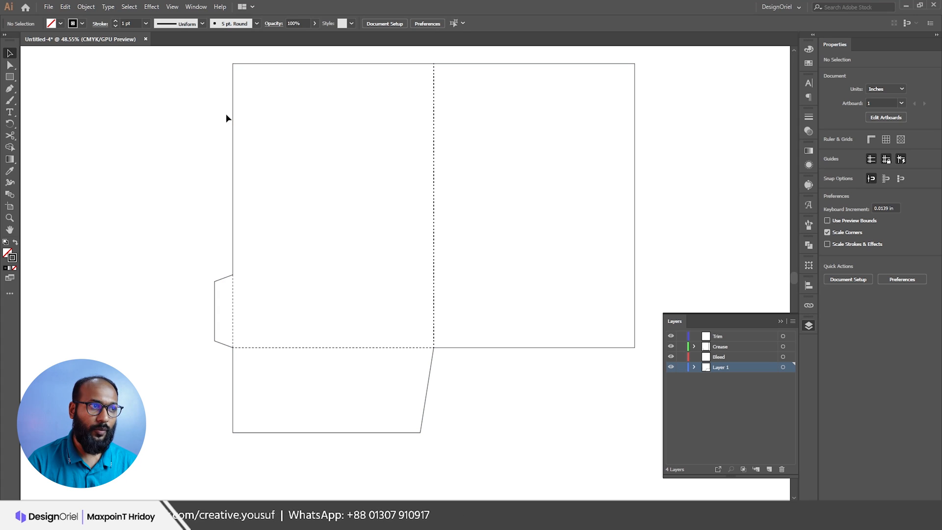
{"action": "left_click", "coordinate": [231, 126]}
{"action": "left_click", "coordinate": [191, 140]}
{"action": "left_click", "coordinate": [233, 141]}
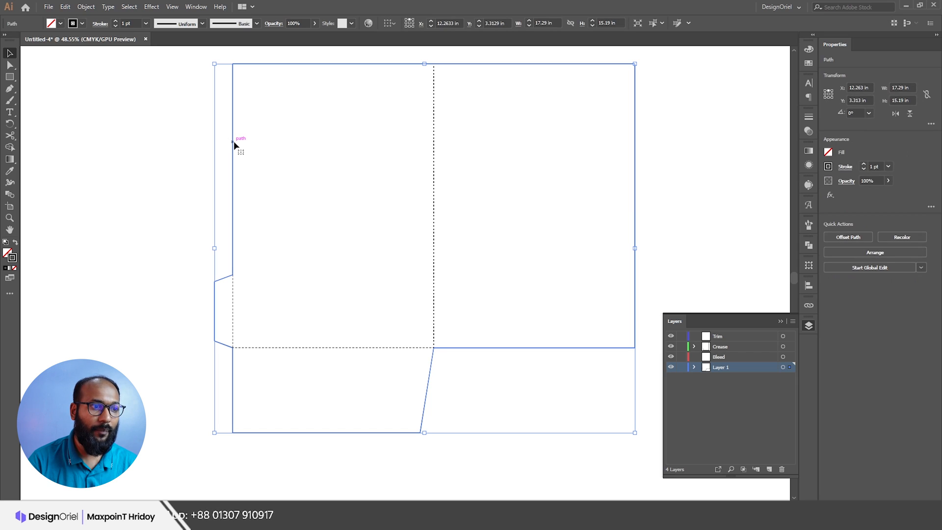
{"action": "left_click", "coordinate": [86, 7]}
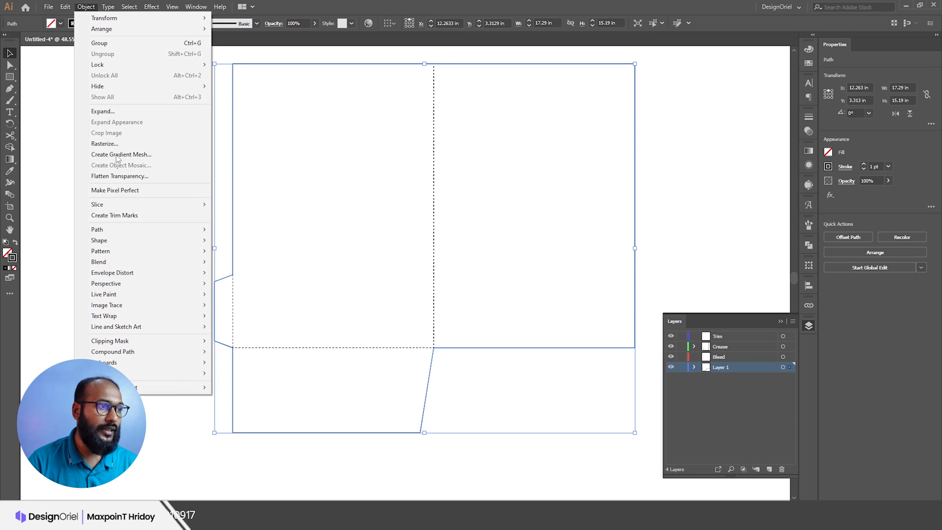
{"action": "mouse_move", "coordinate": [123, 227]}
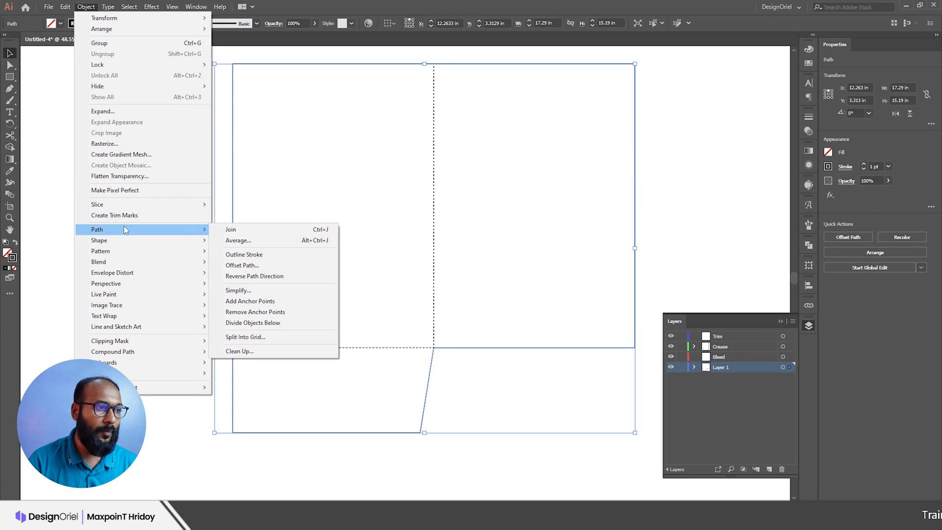
{"action": "left_click", "coordinate": [249, 265]}
{"action": "left_click", "coordinate": [29, 85]}
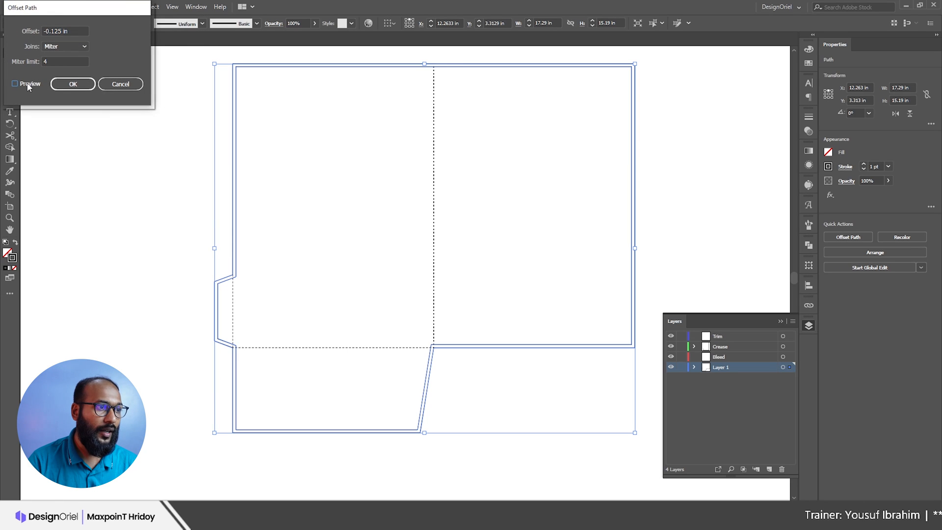
{"action": "left_click", "coordinate": [37, 31]}
{"action": "left_click", "coordinate": [51, 32]}
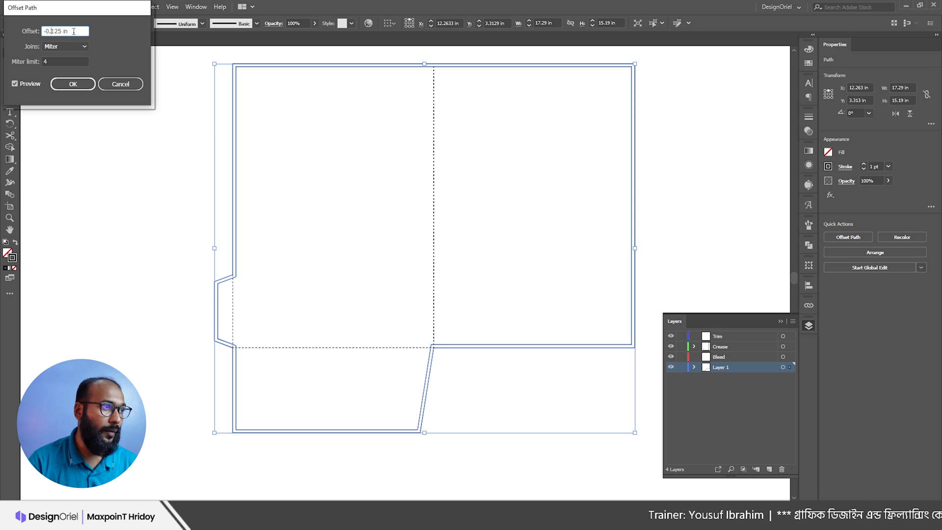
{"action": "left_click", "coordinate": [23, 30]}
{"action": "type", "text": "0.1"}
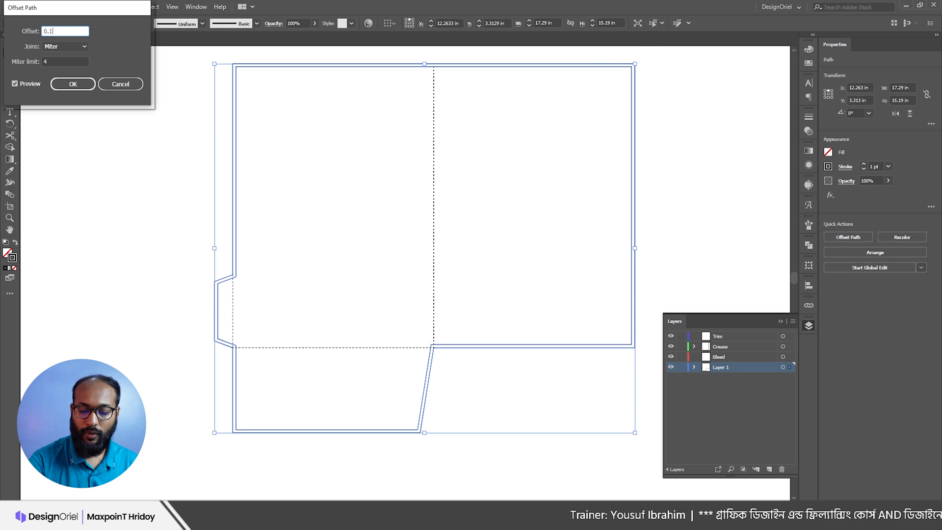
{"action": "left_click", "coordinate": [28, 85]}
{"action": "left_click", "coordinate": [28, 85]}
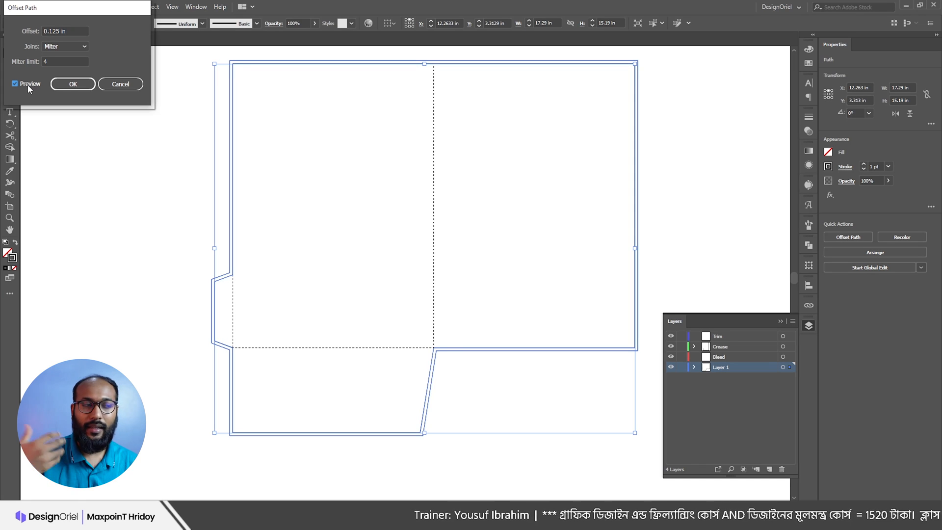
{"action": "left_click", "coordinate": [73, 86]}
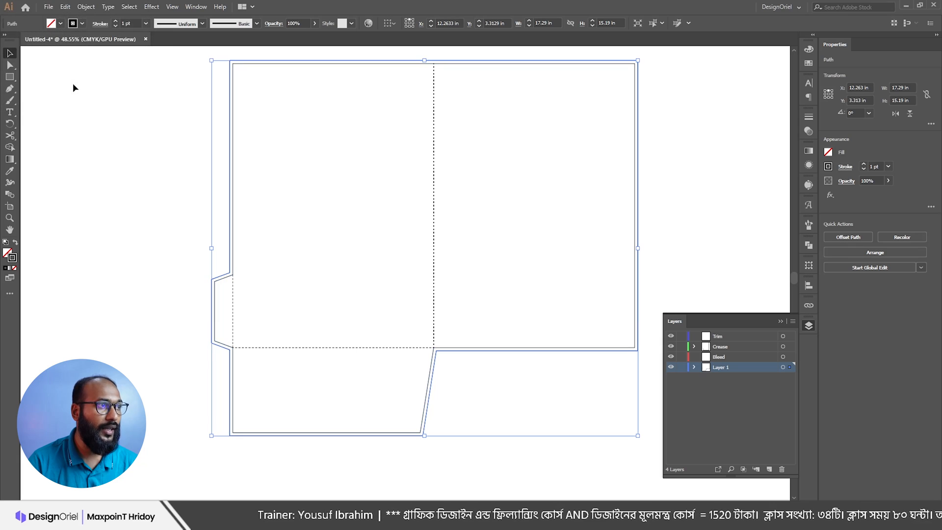
Step: Colour the stroke of the outer offset outline red
{"action": "key", "text": "ctrl"}
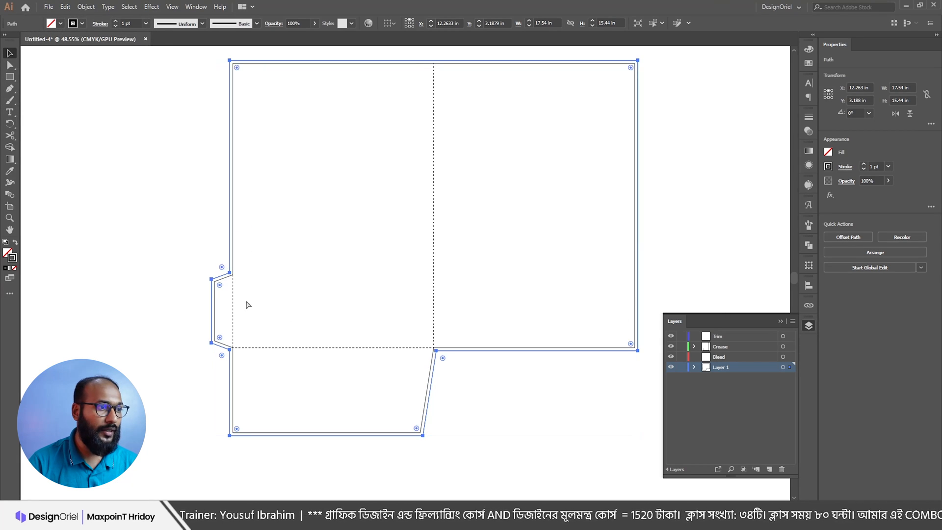
{"action": "scroll", "coordinate": [230, 271], "scroll_direction": "up", "scroll_amount": 5}
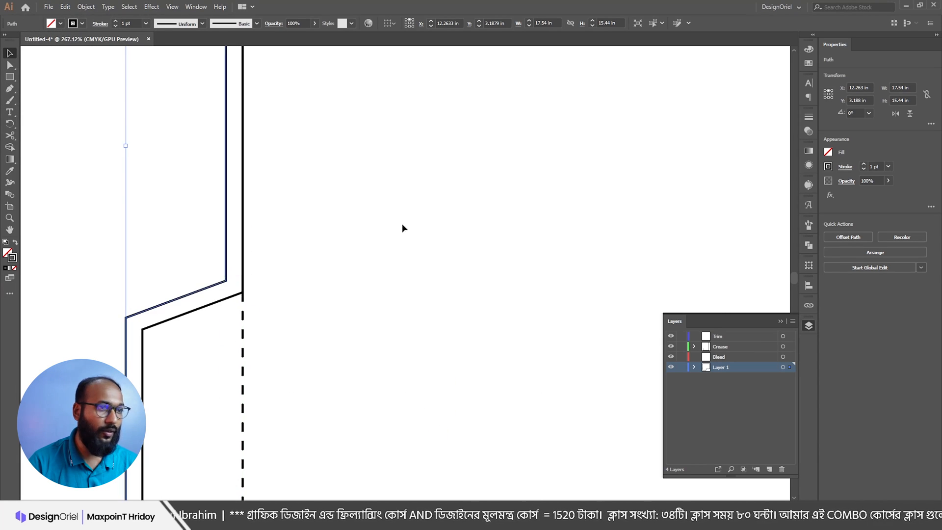
{"action": "left_click", "coordinate": [809, 62]}
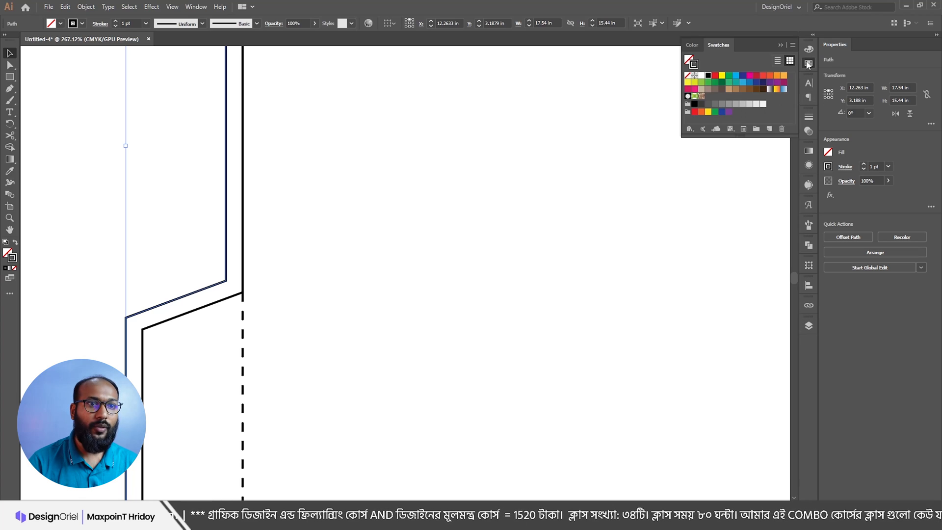
{"action": "left_click", "coordinate": [715, 76]}
Step: Cut the red offset outline from Layer 1, paste it in place on the Bleed layer, and deselect it
{"action": "key", "text": "Delete"}
{"action": "left_click", "coordinate": [808, 326]}
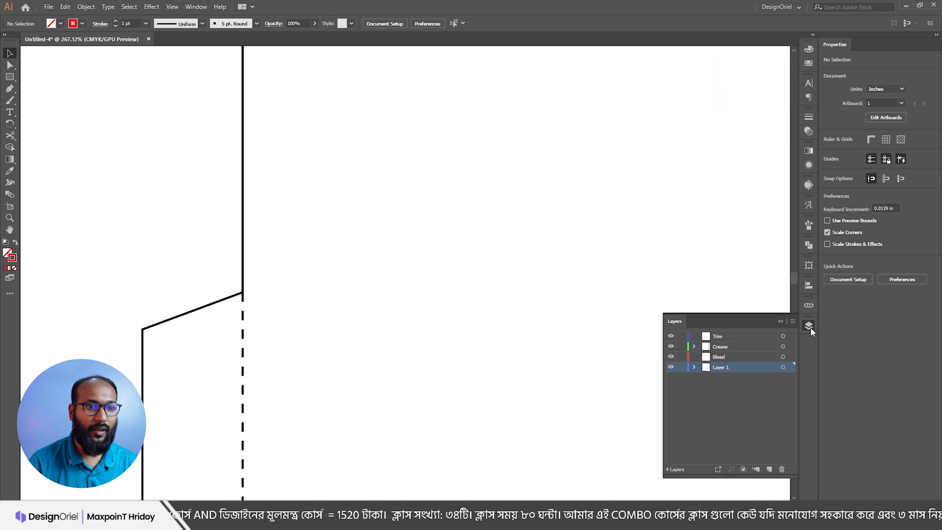
{"action": "left_click", "coordinate": [715, 359]}
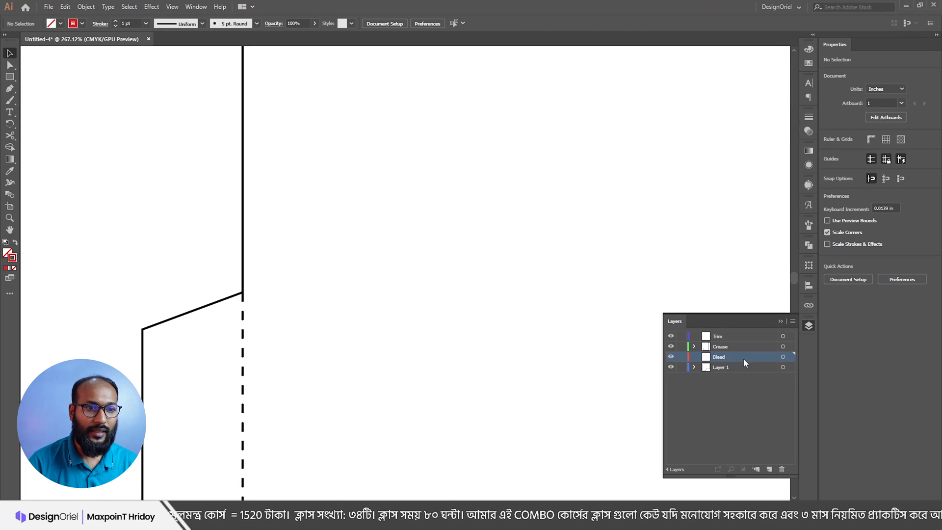
{"action": "left_click", "coordinate": [783, 357]}
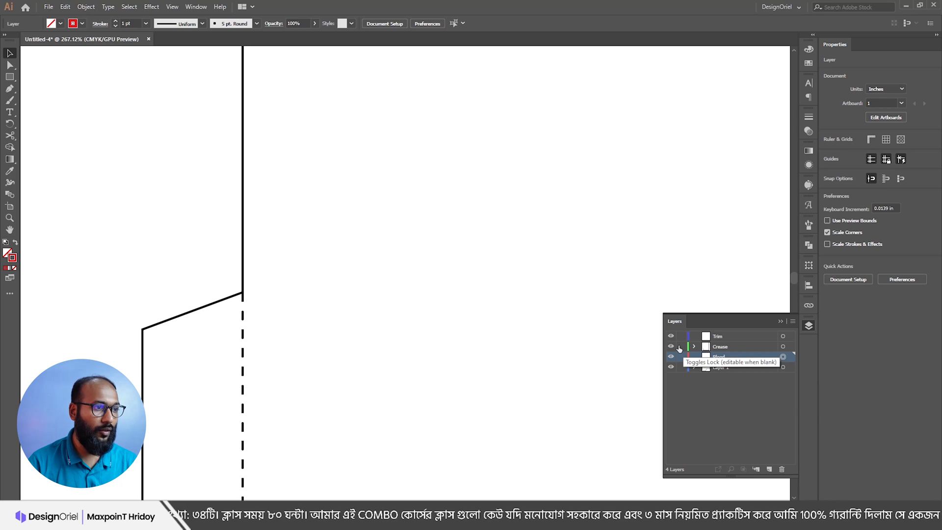
{"action": "key", "text": "ctrl+f"}
{"action": "left_click_drag", "start_coordinate": [357, 206], "coordinate": [246, 227]}
{"action": "left_click_drag", "start_coordinate": [404, 204], "coordinate": [317, 266]}
{"action": "left_click_drag", "start_coordinate": [397, 225], "coordinate": [422, 242]}
{"action": "left_click", "coordinate": [686, 273]}
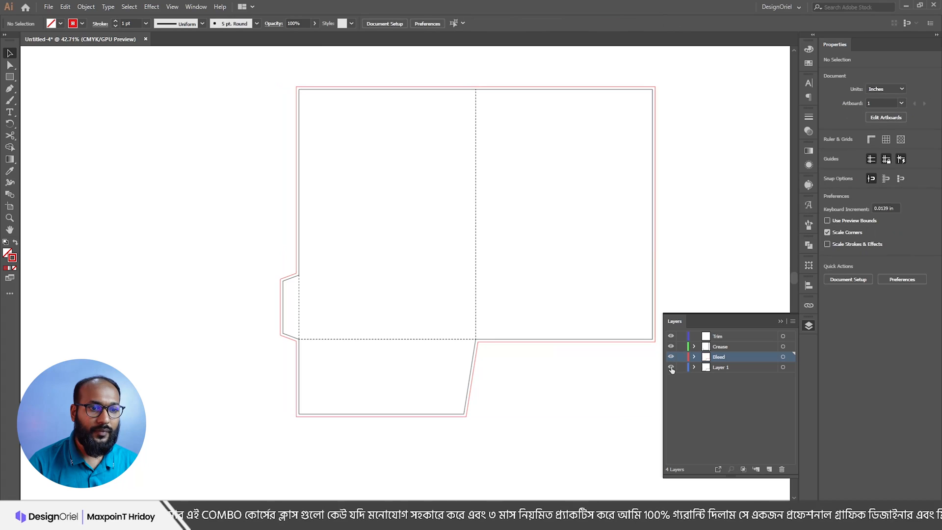
Step: Rename Layer 1 as Design
{"action": "double_click", "coordinate": [720, 367]}
{"action": "type", "text": "Design"}
{"action": "key", "text": "Return"}
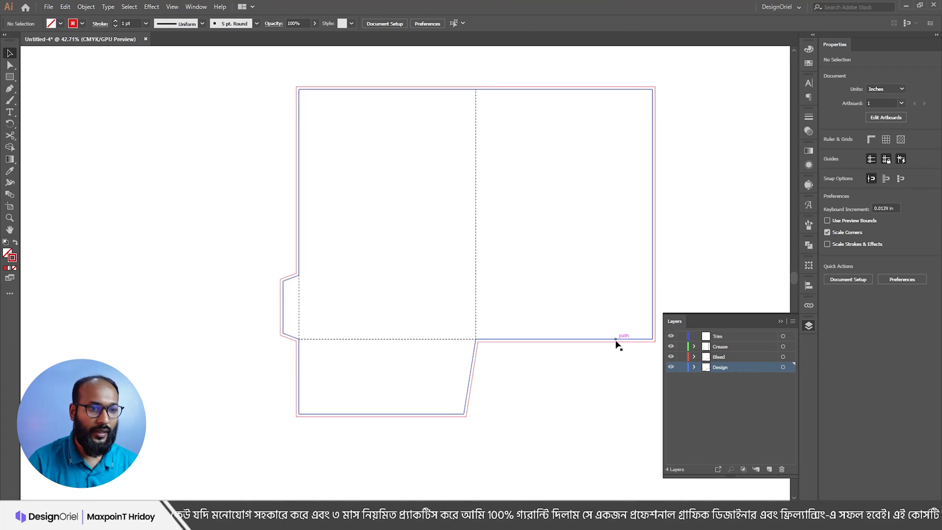
Step: Cut the solid black folder outline from the Design layer and paste it in place on the Trim layer
{"action": "left_click", "coordinate": [670, 367]}
{"action": "left_click", "coordinate": [670, 367]}
{"action": "left_click", "coordinate": [670, 368]}
{"action": "left_click", "coordinate": [671, 368]}
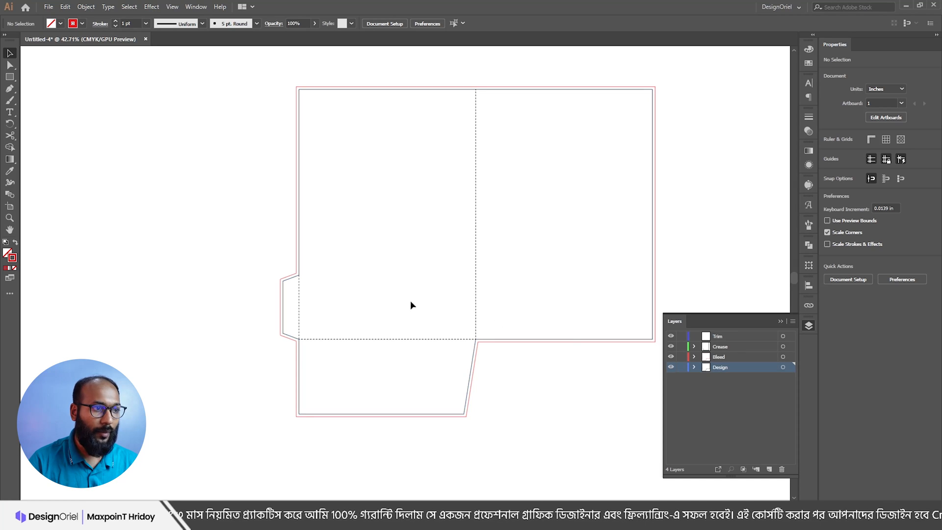
{"action": "left_click", "coordinate": [285, 297]}
{"action": "key", "text": "Delete"}
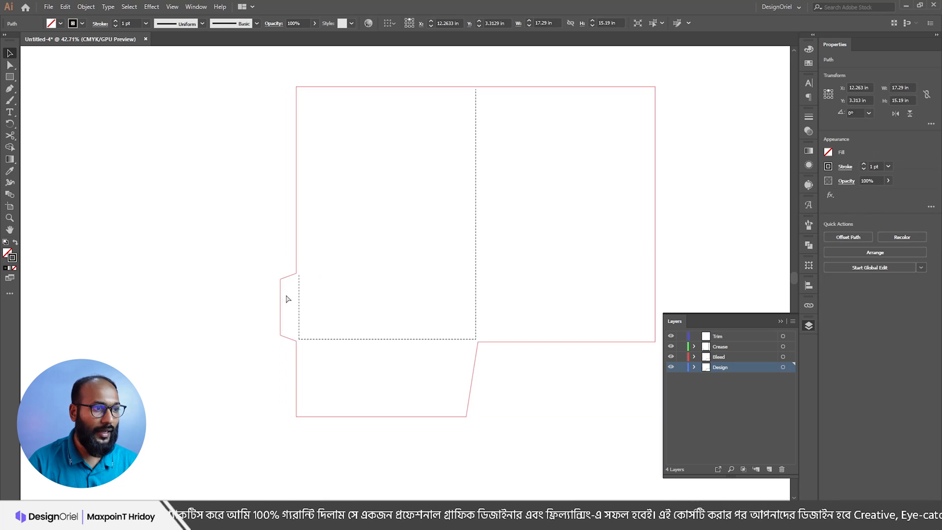
{"action": "left_click", "coordinate": [730, 336]}
{"action": "left_click", "coordinate": [781, 336]}
{"action": "key", "text": "ctrl+f"}
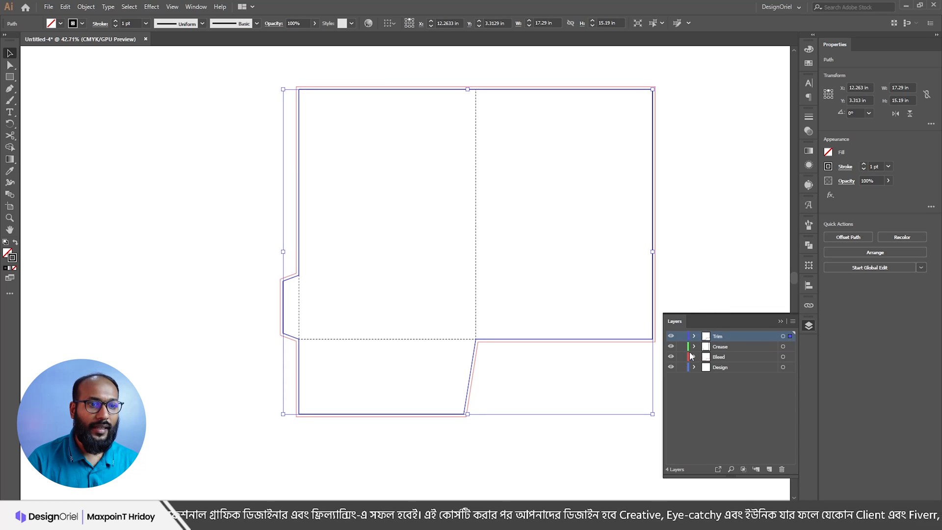
Step: Check the contents of the Trim, Crease and Bleed layers by toggling their visibility, and lock all three layers
{"action": "left_click", "coordinate": [671, 340]}
{"action": "left_click", "coordinate": [670, 339]}
{"action": "left_click", "coordinate": [671, 349]}
{"action": "left_click", "coordinate": [671, 348]}
{"action": "left_click", "coordinate": [670, 359]}
{"action": "left_click", "coordinate": [670, 358]}
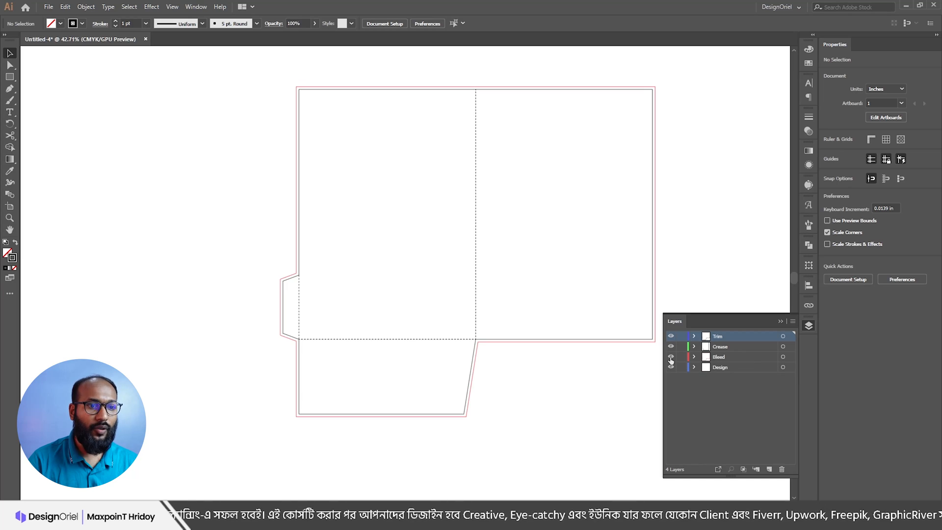
{"action": "left_click", "coordinate": [720, 358]}
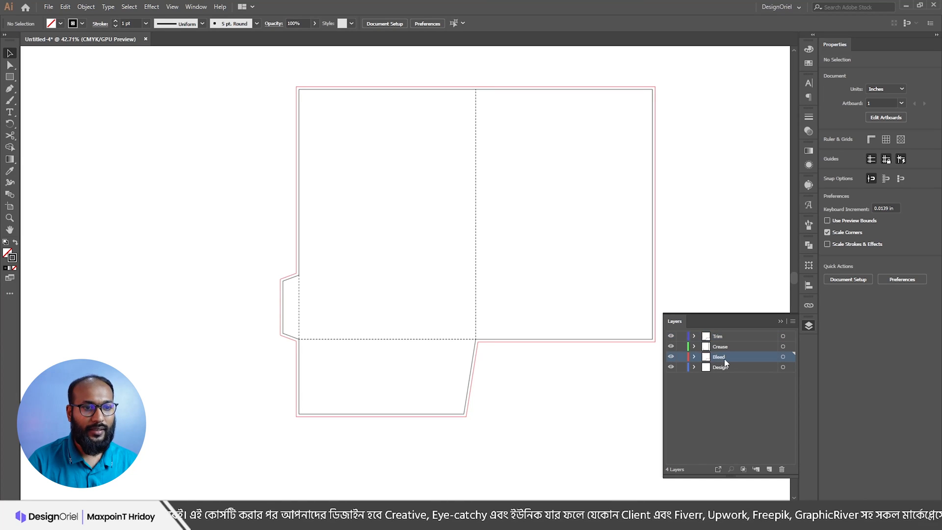
{"action": "left_click", "coordinate": [682, 356]}
{"action": "left_click", "coordinate": [681, 346]}
{"action": "left_click", "coordinate": [682, 337]}
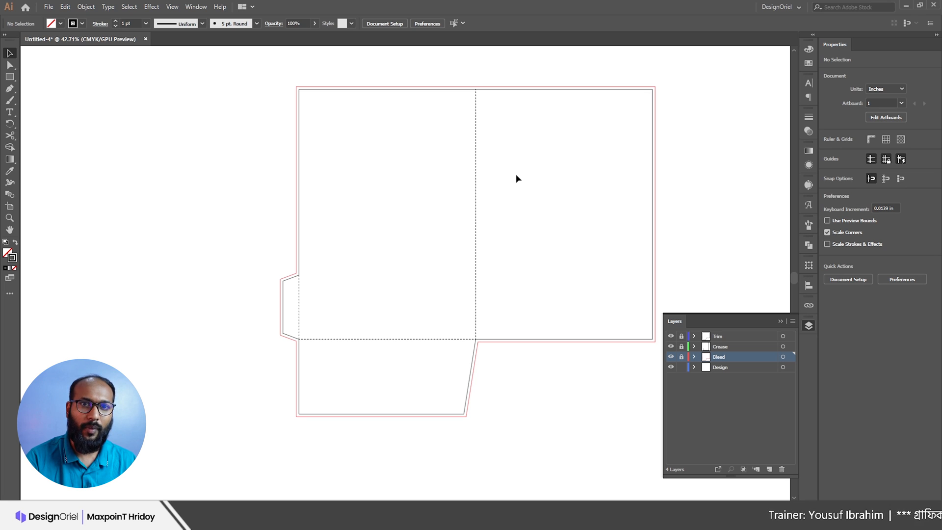
Step: Switch to File Explorer, open the Content text file from the File Folder Design folder in Notepad, and copy all its text
{"action": "left_click", "coordinate": [195, 519]}
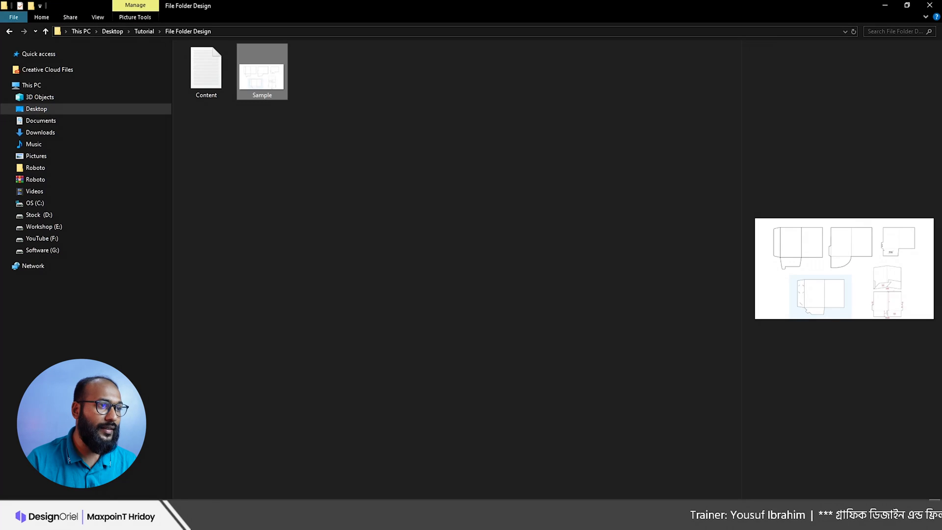
{"action": "left_click", "coordinate": [215, 78]}
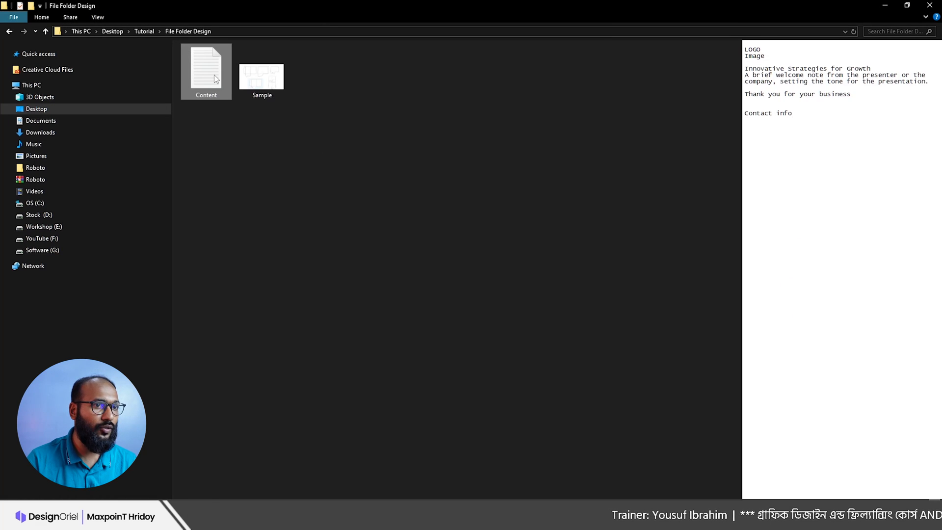
{"action": "double_click", "coordinate": [216, 77]}
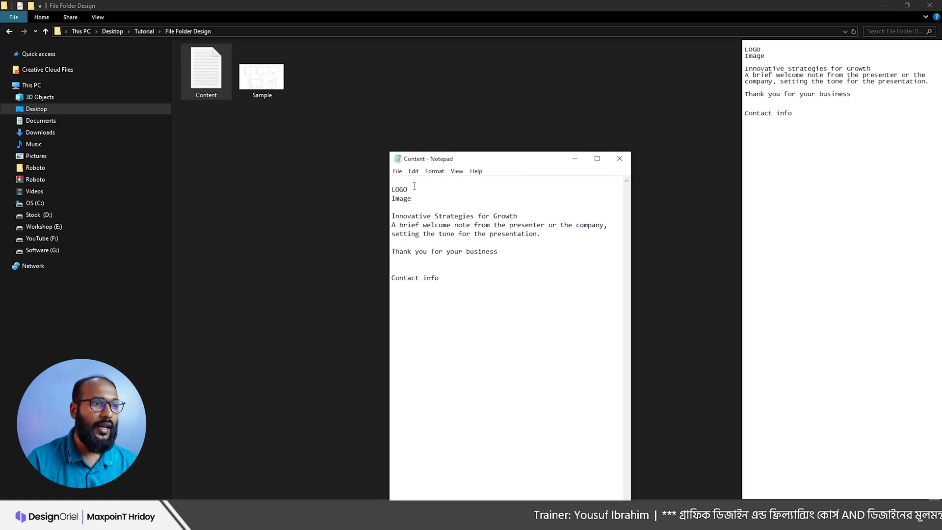
{"action": "left_click_drag", "start_coordinate": [412, 190], "coordinate": [394, 216]}
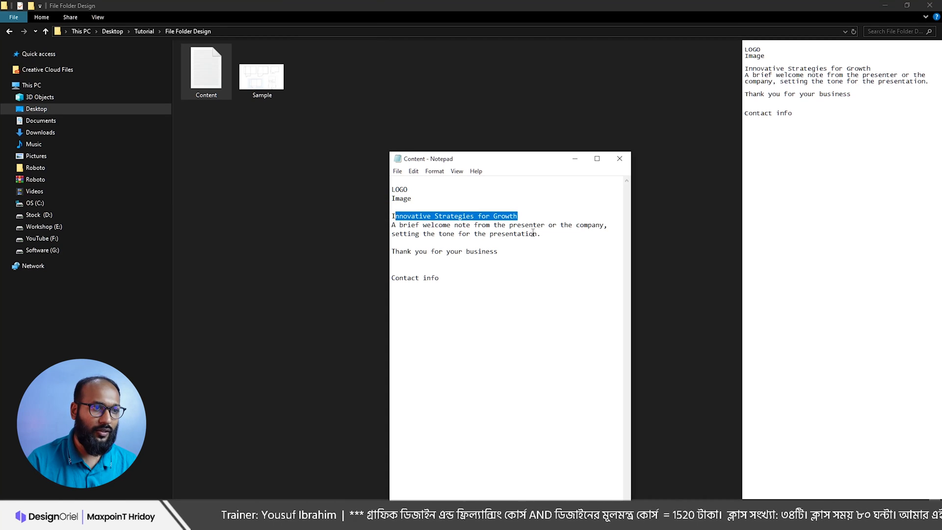
{"action": "left_click_drag", "start_coordinate": [559, 235], "coordinate": [391, 220]}
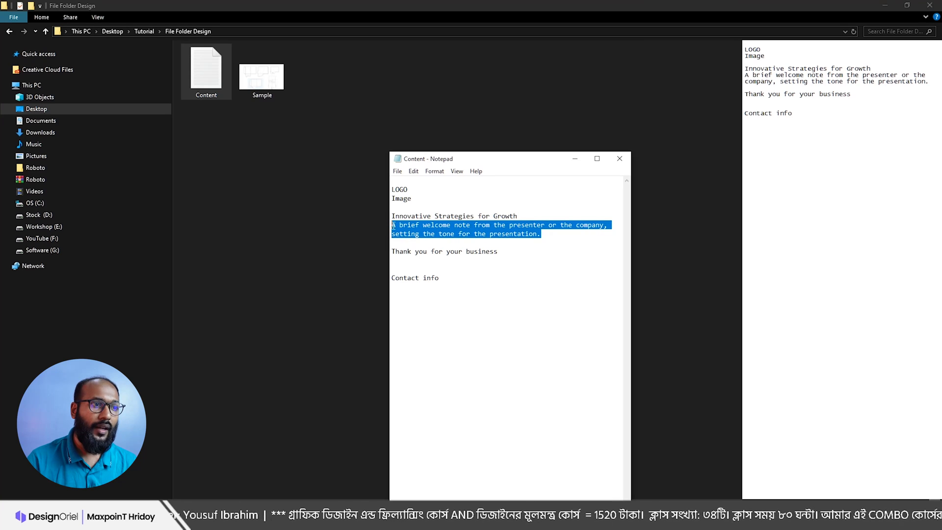
{"action": "left_click", "coordinate": [435, 230]}
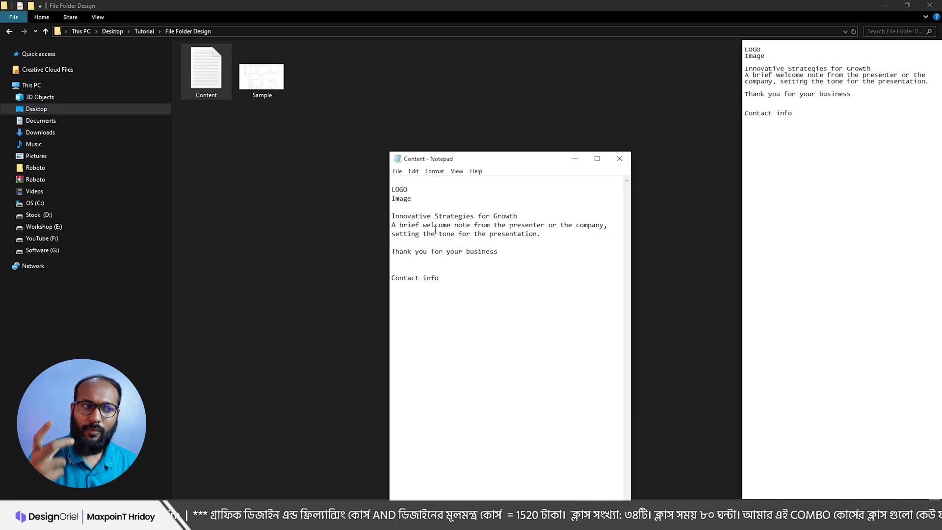
{"action": "left_click_drag", "start_coordinate": [548, 236], "coordinate": [383, 227]}
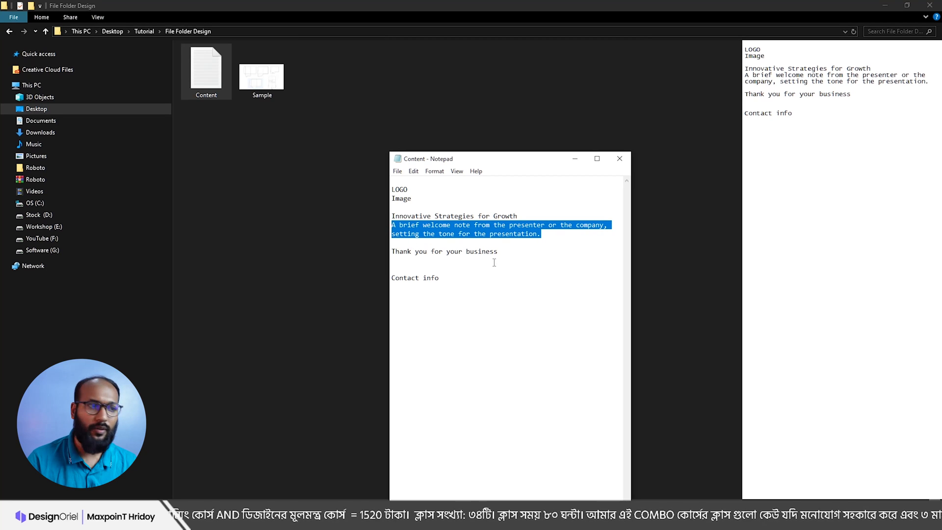
{"action": "left_click_drag", "start_coordinate": [439, 278], "coordinate": [352, 275]}
{"action": "left_click_drag", "start_coordinate": [450, 283], "coordinate": [387, 188]}
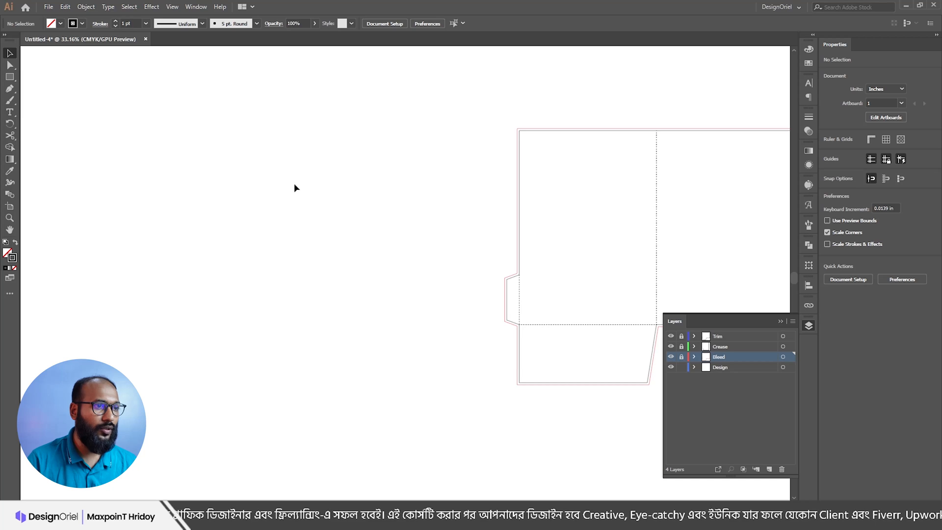
Step: Switch back to Illustrator and paste the copied content into a new area text frame beside the folder template on the Design layer
{"action": "key", "text": "t"}
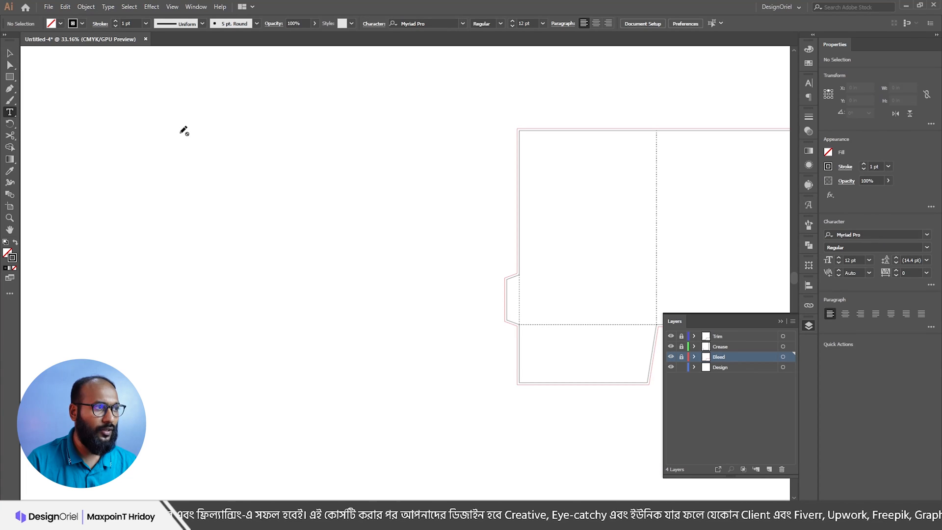
{"action": "left_click", "coordinate": [724, 368]}
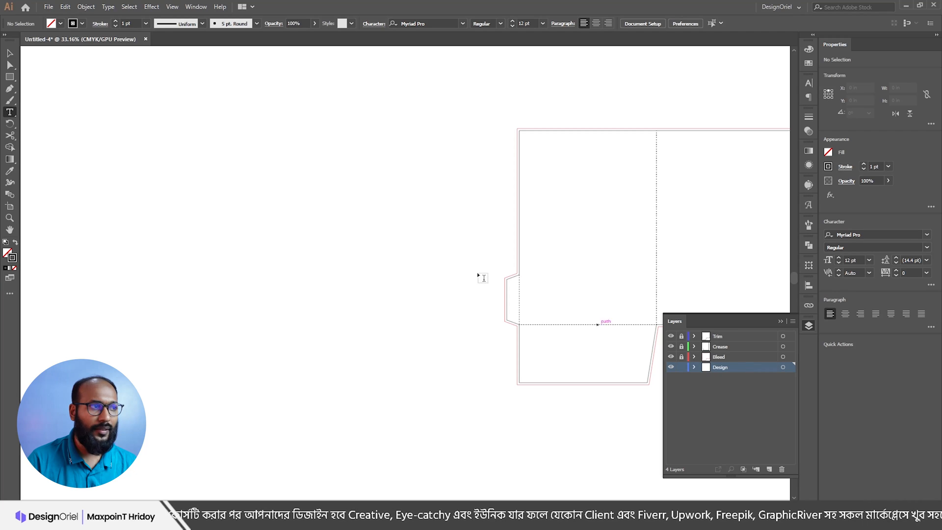
{"action": "left_click_drag", "start_coordinate": [233, 126], "coordinate": [374, 302]}
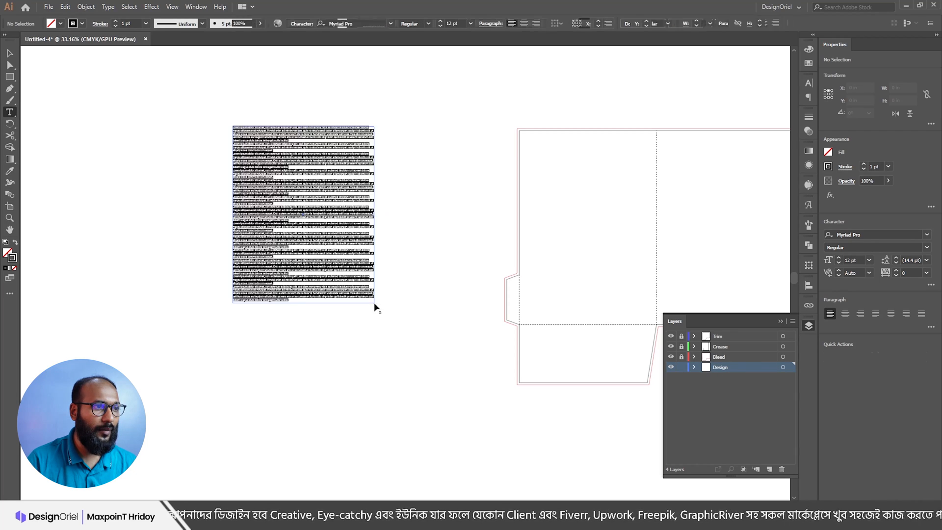
{"action": "type", "text": "LOGO Image  Innovative Strategies for Growth A brief welcome note from the presenter or the company, setting the tone for the presentation.  Thank you for your business   Contact Info"}
{"action": "key", "text": "Escape"}
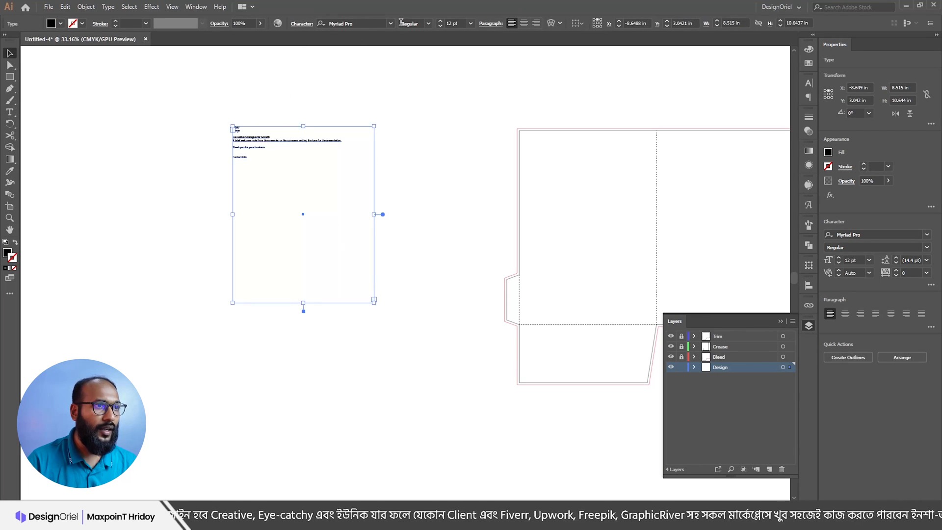
Step: Enlarge the pasted text to 31 pt, widen its frame to about 10.8 in, and move it nearer the folder template
{"action": "left_click", "coordinate": [441, 21]}
{"action": "left_click", "coordinate": [441, 21]}
{"action": "left_click_drag", "start_coordinate": [377, 214], "coordinate": [411, 214]}
{"action": "left_click", "coordinate": [441, 21]}
{"action": "left_click_drag", "start_coordinate": [265, 156], "coordinate": [279, 187]}
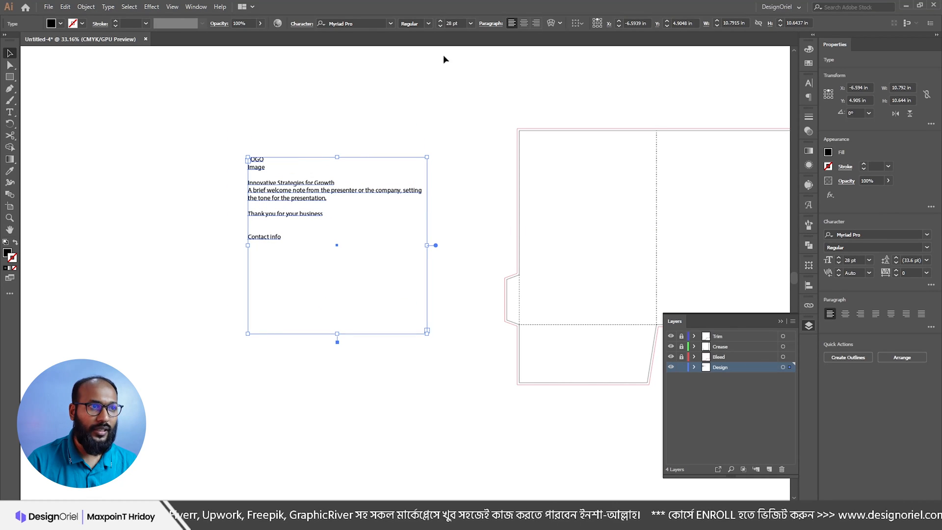
{"action": "left_click", "coordinate": [440, 21]}
{"action": "left_click", "coordinate": [440, 22]}
{"action": "left_click", "coordinate": [440, 21]}
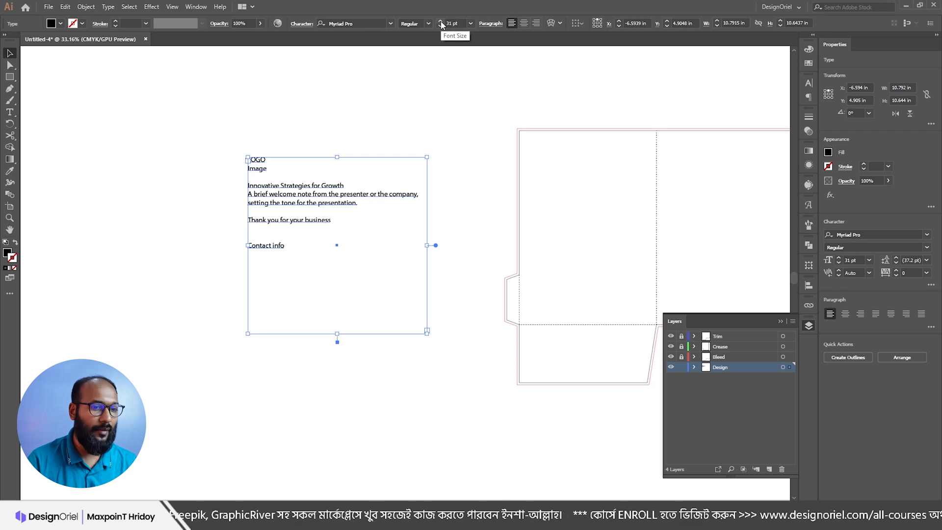
Step: Set the content text's font to Poppins Regular and deselect the text
{"action": "left_click", "coordinate": [287, 110]}
{"action": "left_click", "coordinate": [282, 184]}
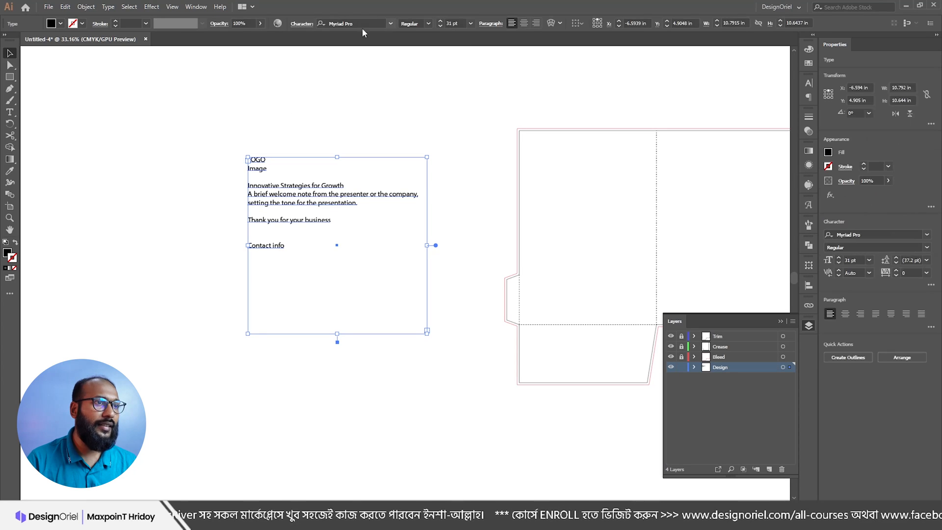
{"action": "left_click", "coordinate": [360, 23]}
{"action": "type", "text": "p"}
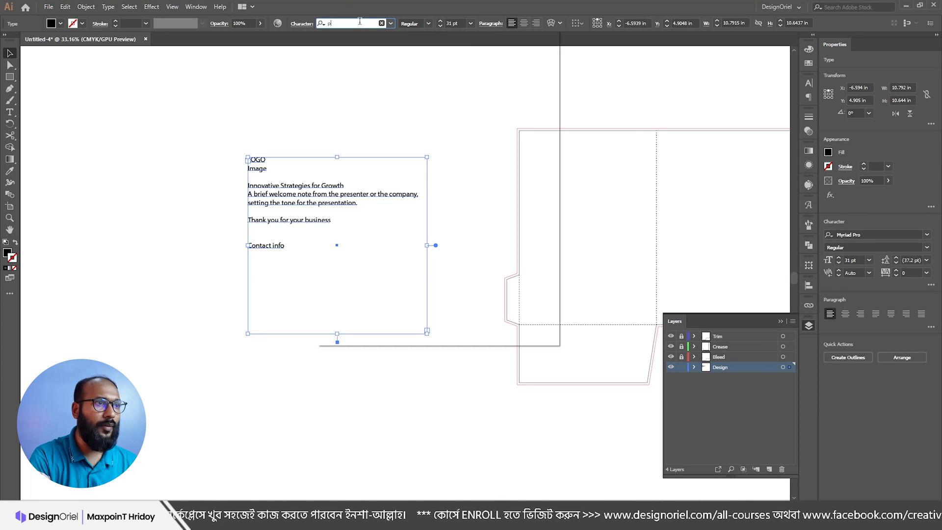
{"action": "type", "text": "op"}
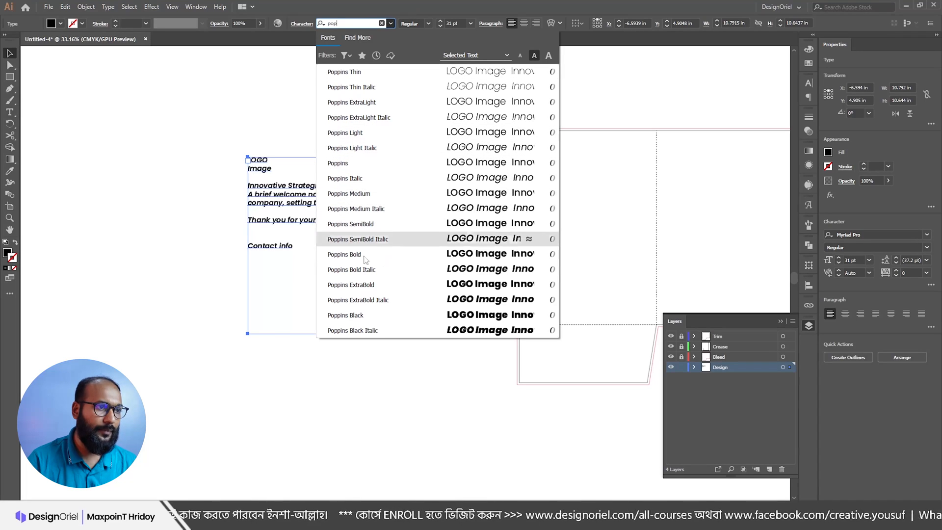
{"action": "left_click", "coordinate": [355, 165]}
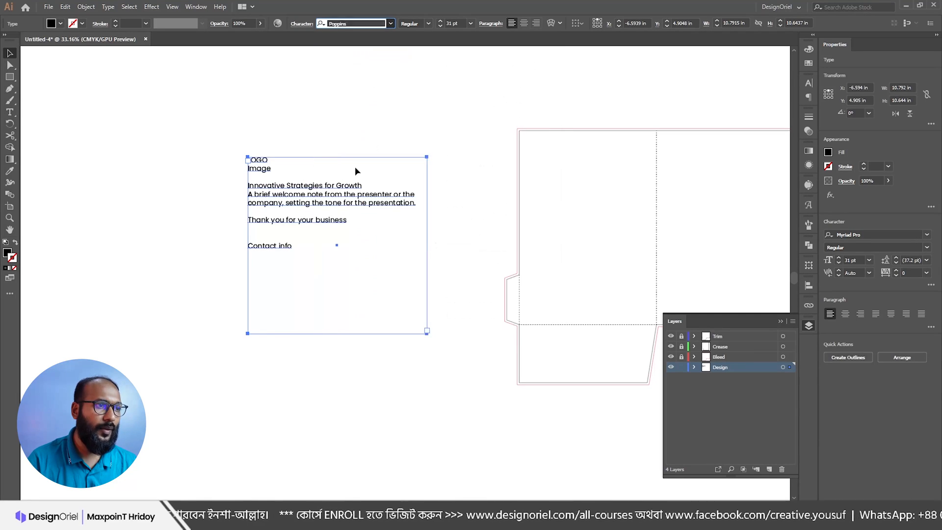
{"action": "left_click", "coordinate": [316, 132]}
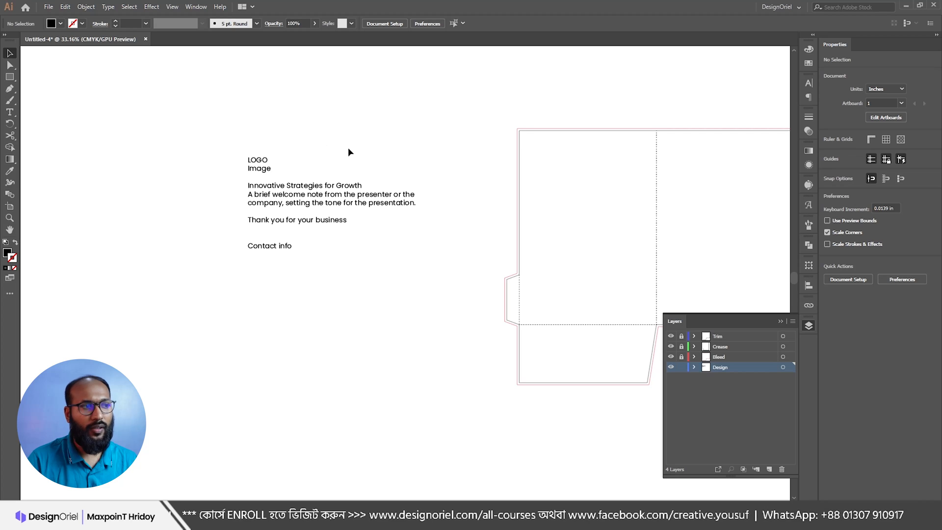
Step: Examine the folder template's two main panels, side tab and lower pocket flap
{"action": "left_click_drag", "start_coordinate": [385, 129], "coordinate": [296, 152]}
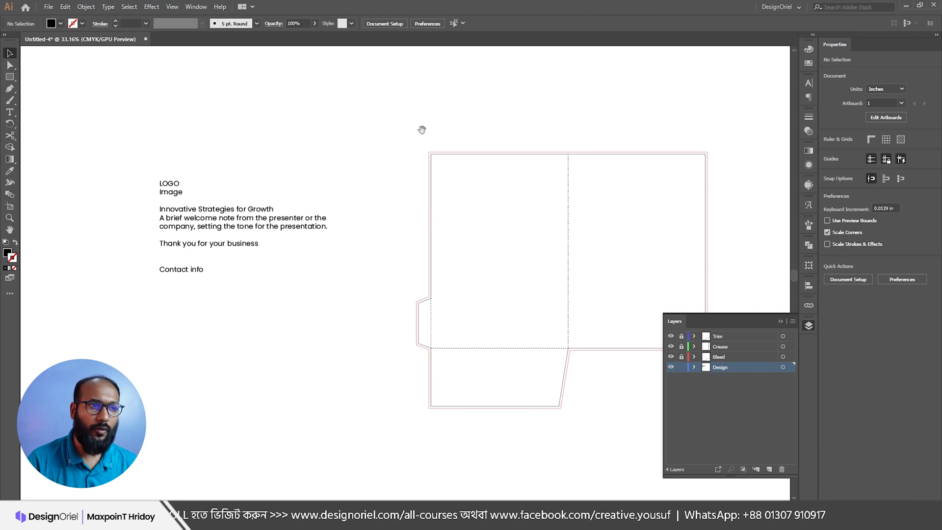
{"action": "left_click_drag", "start_coordinate": [422, 128], "coordinate": [361, 131]}
{"action": "scroll", "coordinate": [631, 282], "scroll_direction": "up", "scroll_amount": 1}
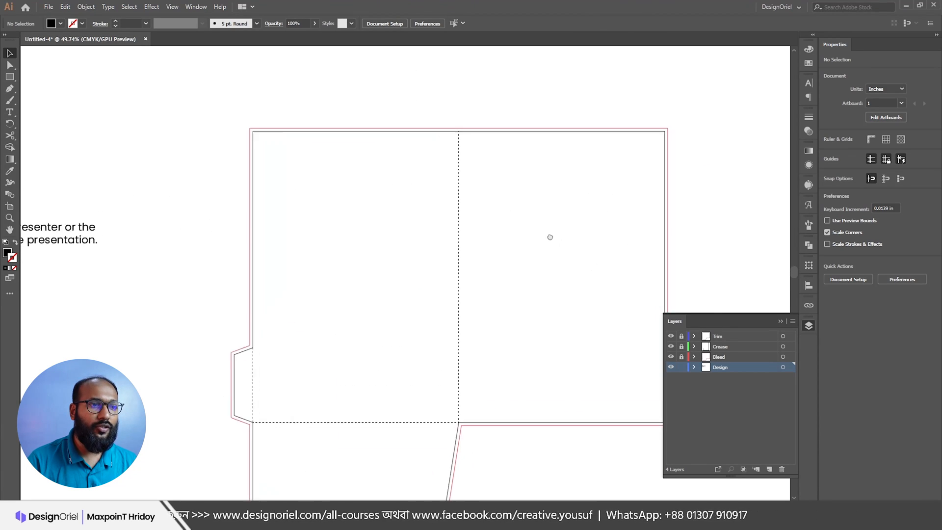
{"action": "left_click_drag", "start_coordinate": [555, 271], "coordinate": [561, 274]}
{"action": "left_click_drag", "start_coordinate": [357, 199], "coordinate": [361, 265]}
{"action": "left_click_drag", "start_coordinate": [559, 254], "coordinate": [506, 247]}
{"action": "scroll", "coordinate": [520, 225], "scroll_direction": "down", "scroll_amount": 1}
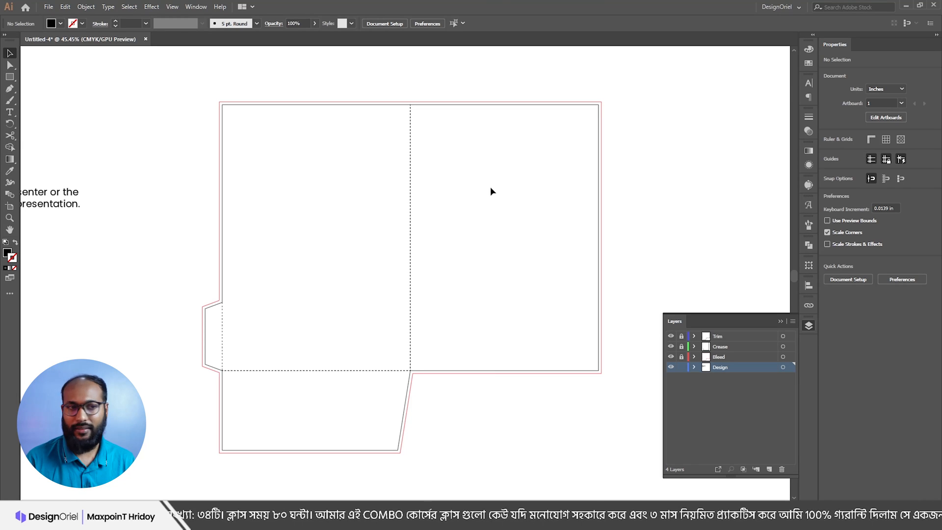
{"action": "left_click_drag", "start_coordinate": [505, 289], "coordinate": [474, 287]}
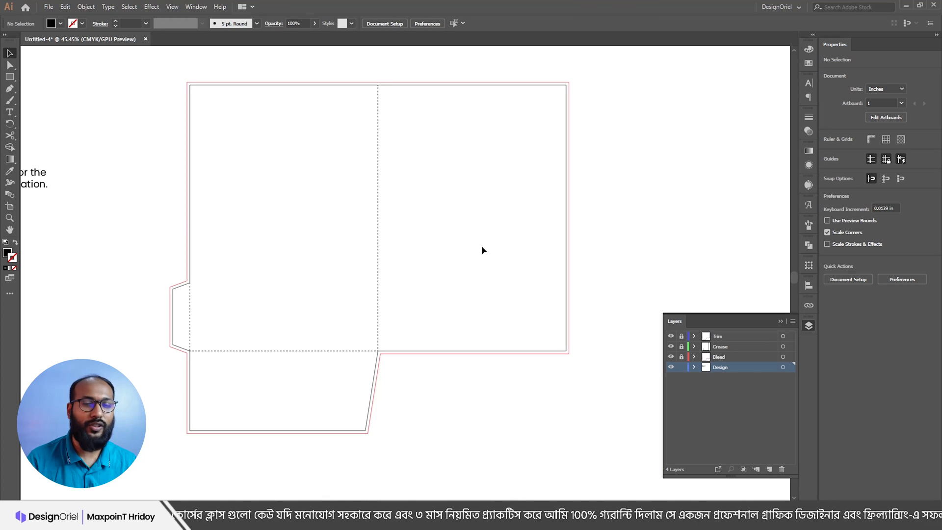
{"action": "mouse_move", "coordinate": [443, 225]}
{"action": "left_mouse_down"}
{"action": "mouse_move", "coordinate": [451, 240]}
{"action": "mouse_move", "coordinate": [458, 226]}
{"action": "left_mouse_up"}
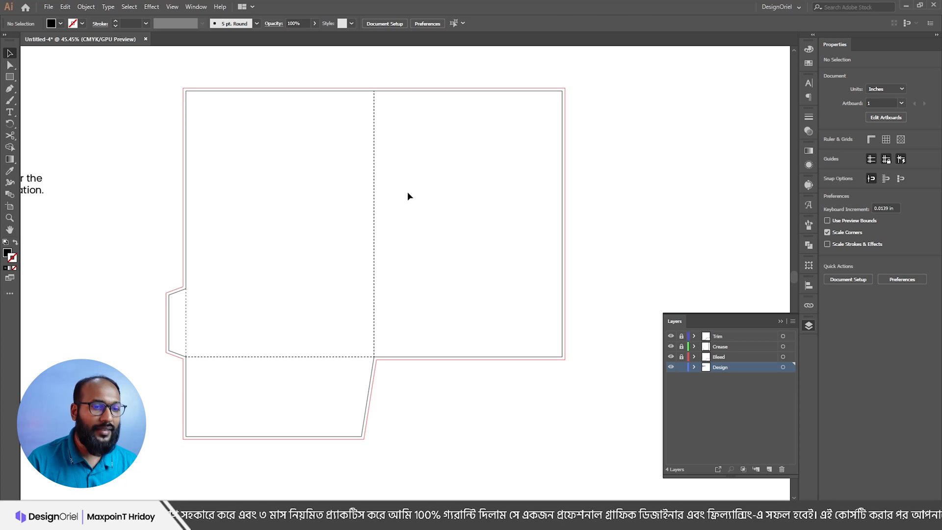
Step: Draw a black hexagon about 14.28 by 12.36 in with the Polygon tool and position it over the right panel's lower corner
{"action": "left_click_drag", "start_coordinate": [9, 76], "coordinate": [59, 124]}
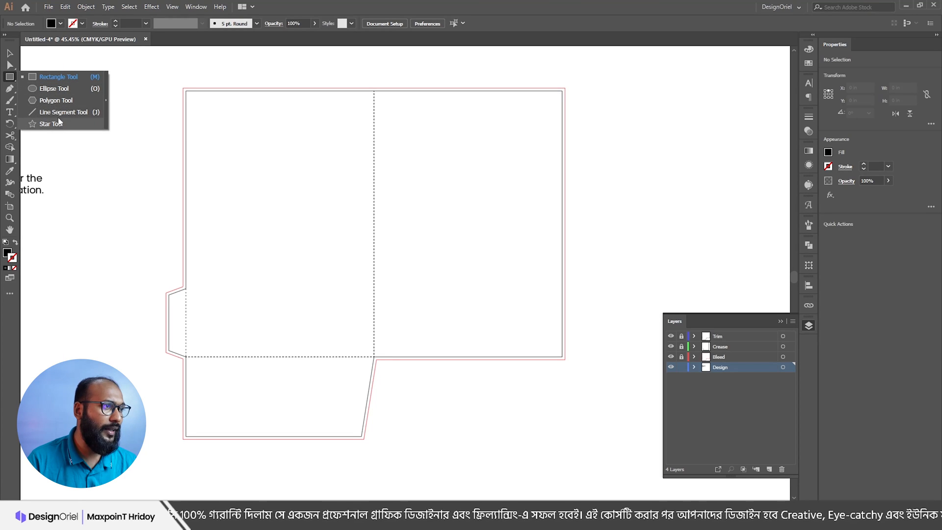
{"action": "left_click", "coordinate": [57, 100]}
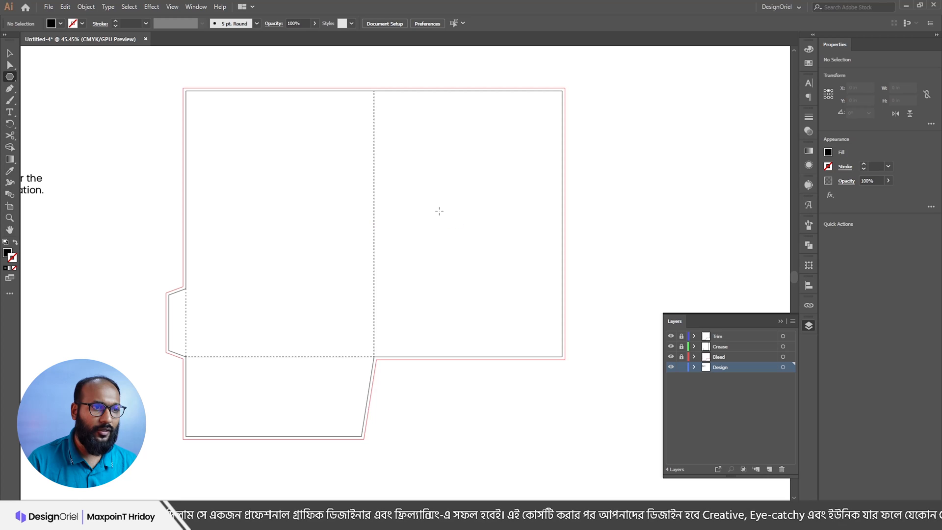
{"action": "left_click_drag", "start_coordinate": [429, 199], "coordinate": [520, 331]}
{"action": "key", "text": "v"}
{"action": "left_click_drag", "start_coordinate": [409, 147], "coordinate": [511, 265]}
{"action": "key", "text": "ctrl+shift+a"}
{"action": "left_click", "coordinate": [483, 250]}
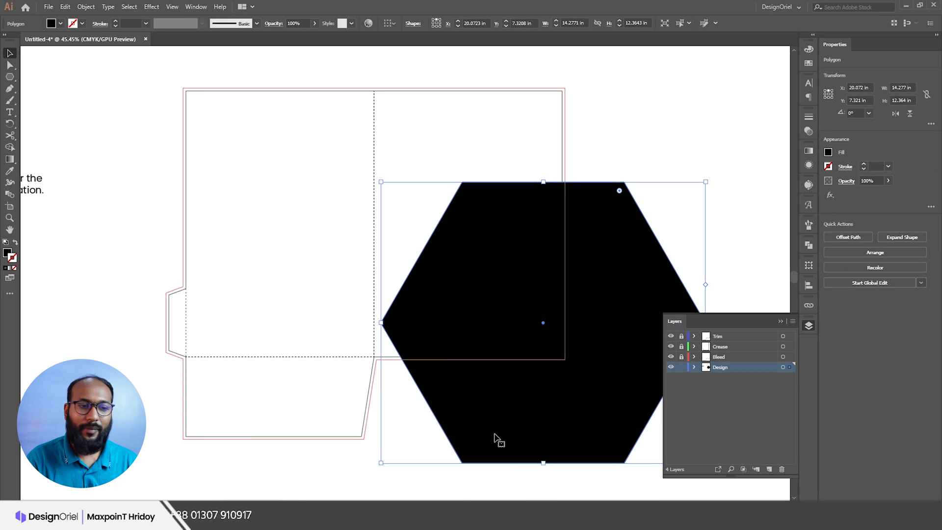
Step: Narrow the content text frame to about 7.56 in wide
{"action": "scroll", "coordinate": [269, 246], "scroll_direction": "left", "scroll_amount": 5}
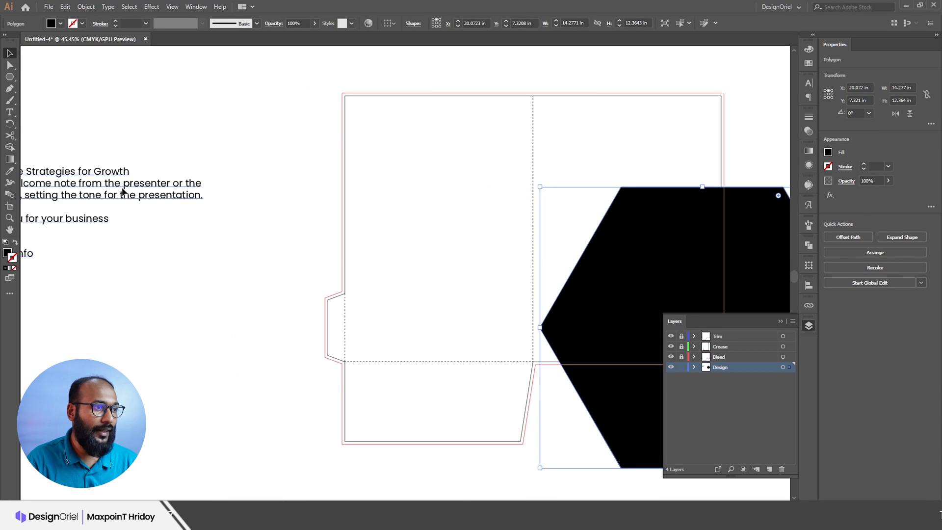
{"action": "left_click", "coordinate": [237, 202]}
{"action": "left_click_drag", "start_coordinate": [337, 261], "coordinate": [262, 261]}
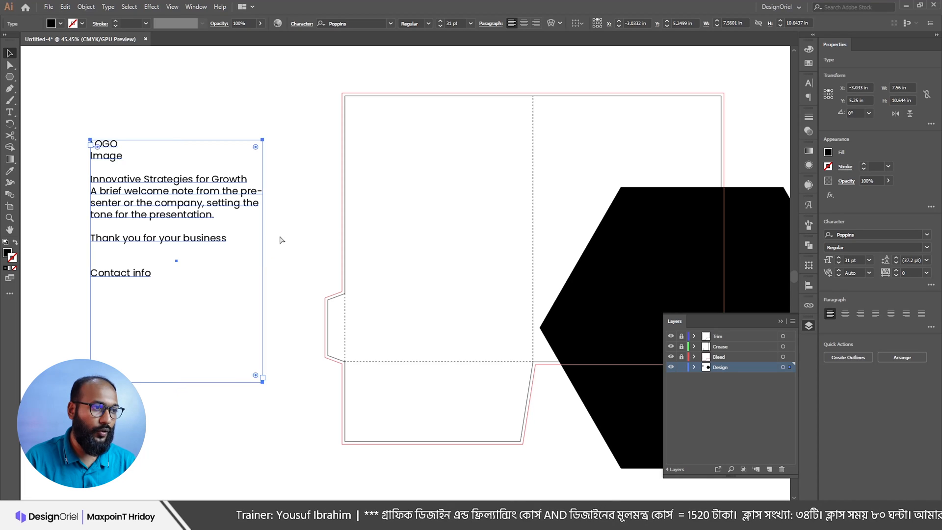
Step: Deselect the content text and shift the black hexagon slightly to the right, away from the folder's centre fold
{"action": "scroll", "coordinate": [311, 244], "scroll_direction": "down", "scroll_amount": 1}
{"action": "left_click_drag", "start_coordinate": [310, 244], "coordinate": [238, 244]}
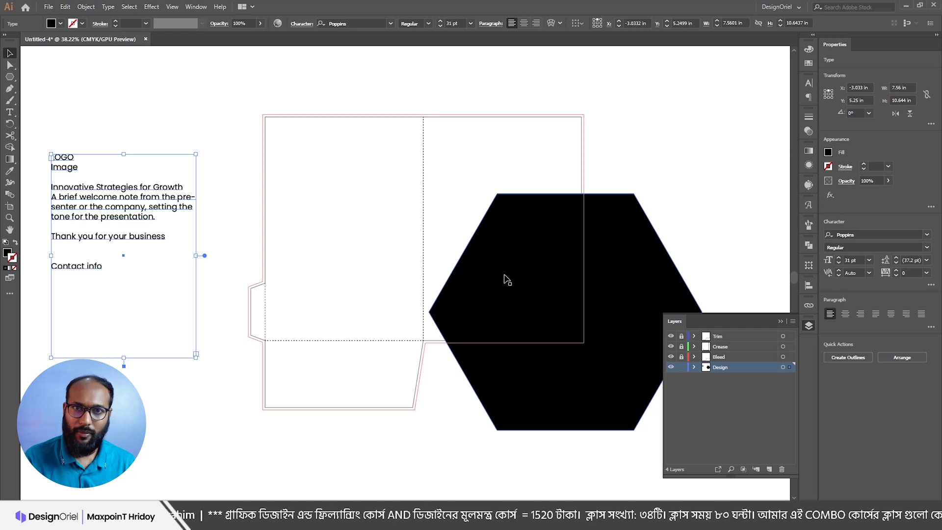
{"action": "left_click", "coordinate": [622, 161]}
{"action": "scroll", "coordinate": [528, 231], "scroll_direction": "left", "scroll_amount": 2}
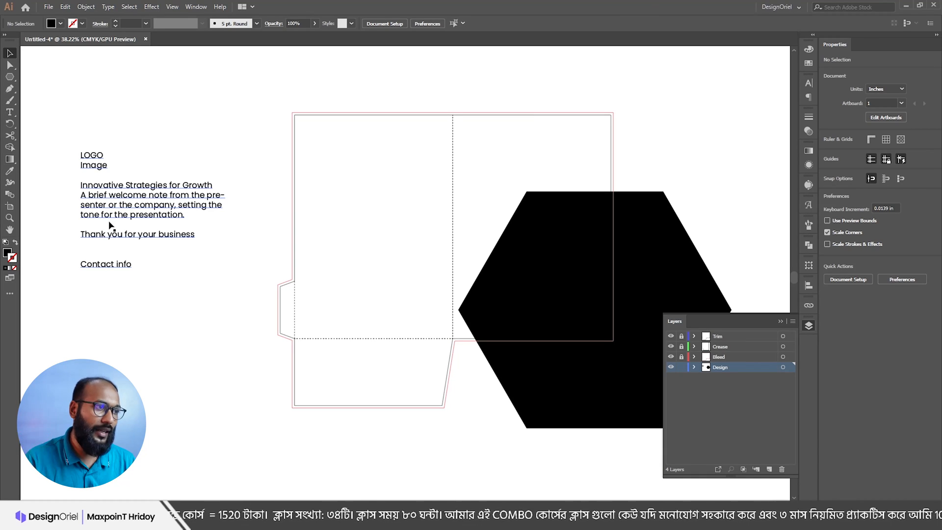
{"action": "left_click_drag", "start_coordinate": [485, 236], "coordinate": [450, 239]}
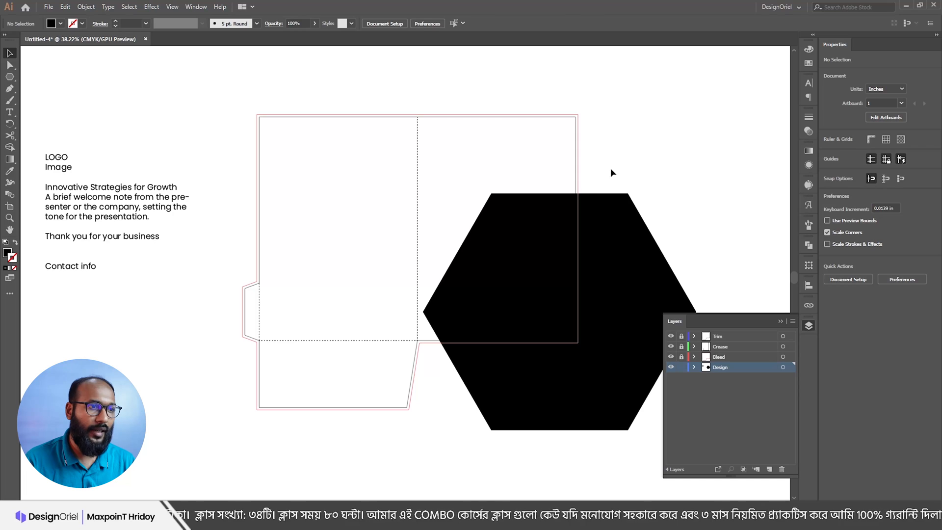
{"action": "left_click", "coordinate": [500, 261]}
{"action": "left_click_drag", "start_coordinate": [481, 283], "coordinate": [488, 283]}
{"action": "left_click", "coordinate": [515, 170]}
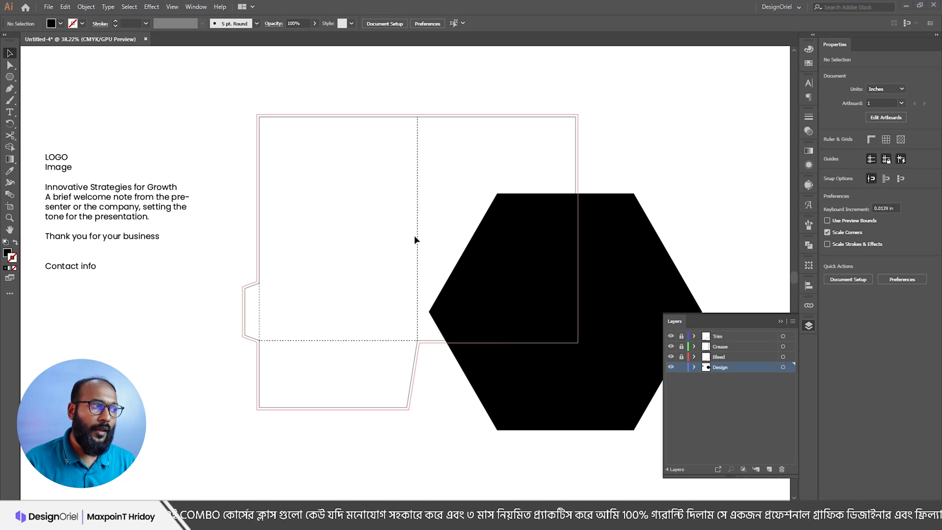
Step: Rotate the black hexagon to 270° so it points upward, over the right panel's lower corner
{"action": "left_click", "coordinate": [627, 212]}
{"action": "left_click_drag", "start_coordinate": [708, 190], "coordinate": [597, 358]}
{"action": "left_click_drag", "start_coordinate": [601, 237], "coordinate": [531, 272]}
{"action": "left_click", "coordinate": [601, 181]}
{"action": "left_click", "coordinate": [485, 274]}
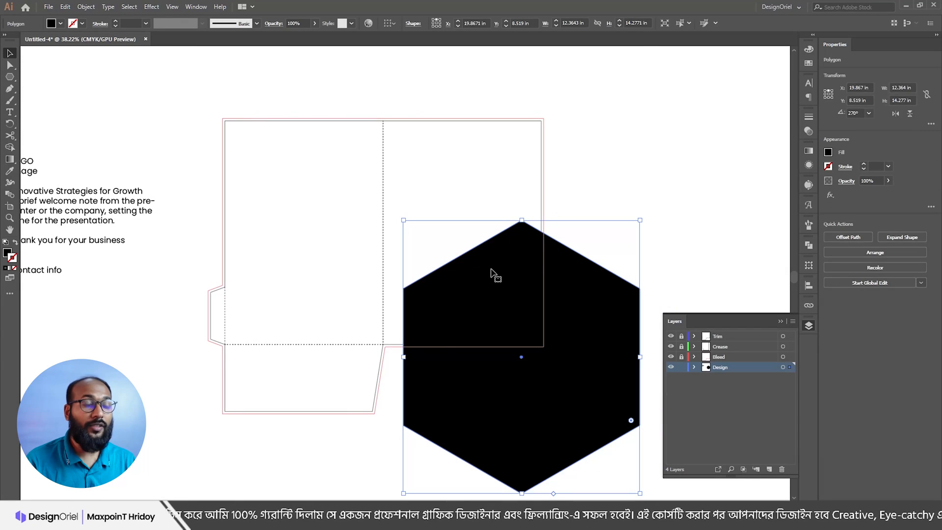
{"action": "left_click", "coordinate": [566, 187]}
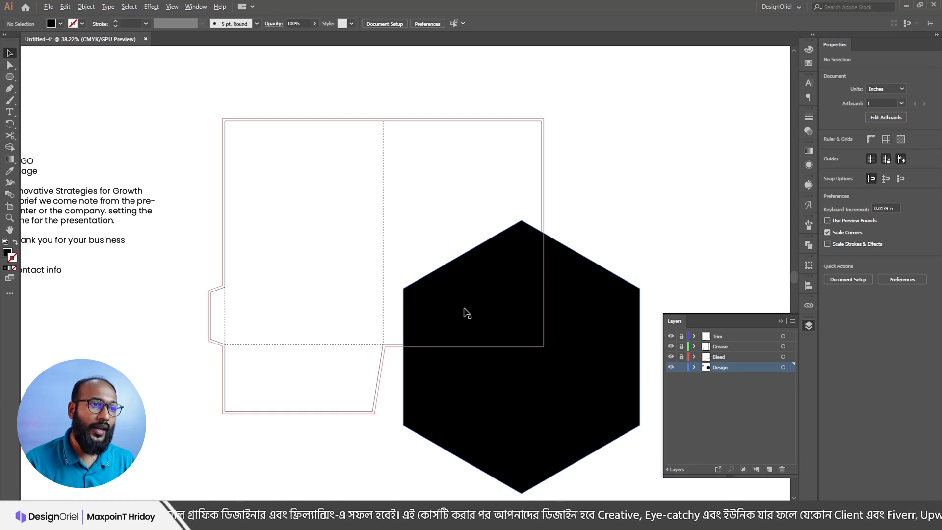
Step: Duplicate the black hexagon upward against the centre fold and fill the copy with a mid-gray swatch
{"action": "left_click_drag", "start_coordinate": [483, 318], "coordinate": [420, 229]}
{"action": "left_click", "coordinate": [808, 63]}
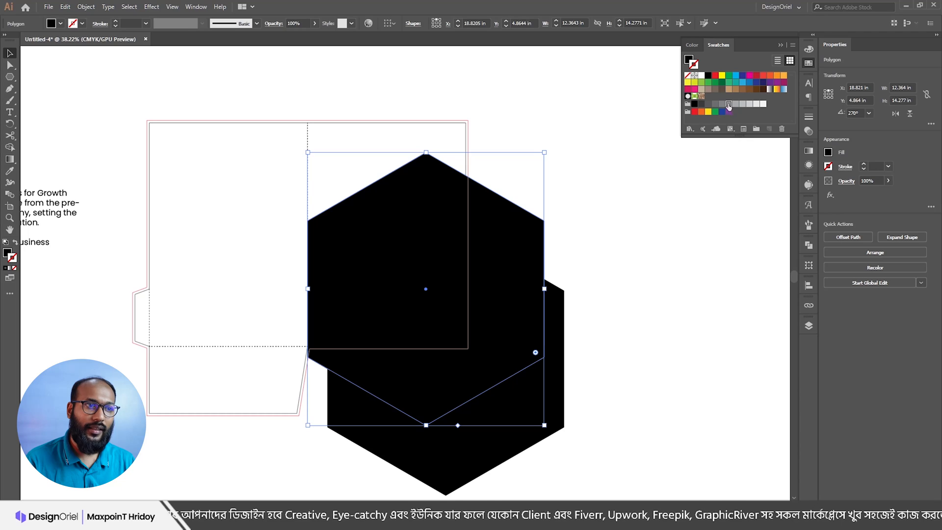
{"action": "left_click", "coordinate": [728, 105]}
{"action": "left_click", "coordinate": [688, 76]}
{"action": "left_click", "coordinate": [689, 59]}
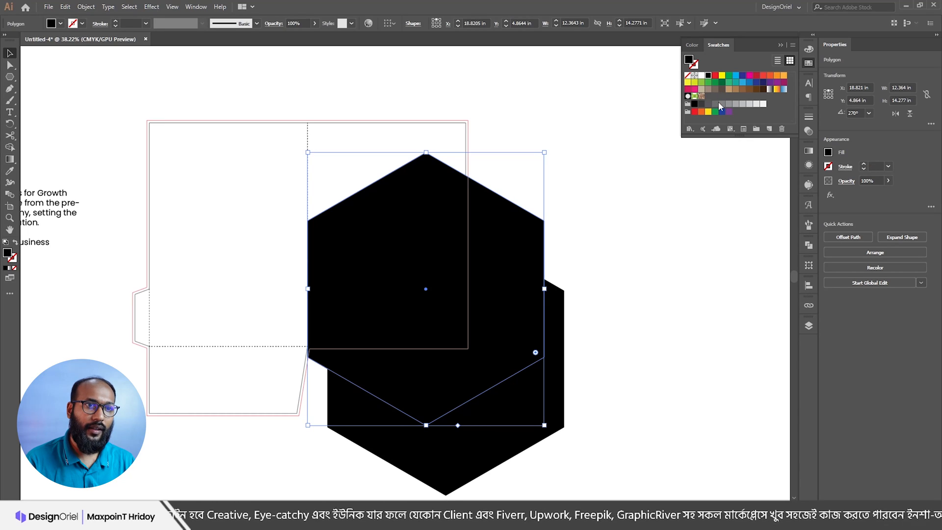
{"action": "left_click", "coordinate": [721, 104]}
Step: Enlarge the gray hexagon to about 24.37 by 28.15 in from the centre fold and send it to the back
{"action": "left_click_drag", "start_coordinate": [544, 288], "coordinate": [773, 295]}
{"action": "left_click_drag", "start_coordinate": [495, 190], "coordinate": [512, 210]}
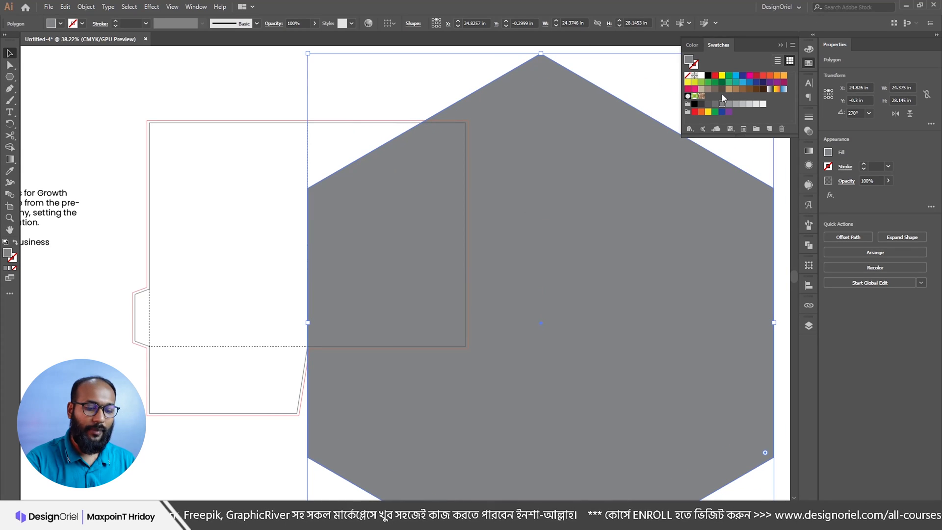
{"action": "right_click", "coordinate": [675, 194]}
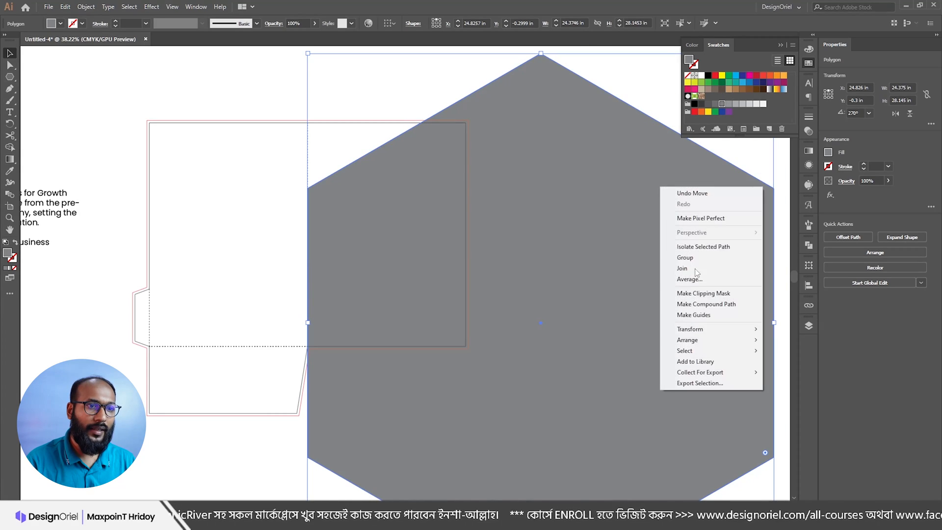
{"action": "mouse_move", "coordinate": [702, 339]}
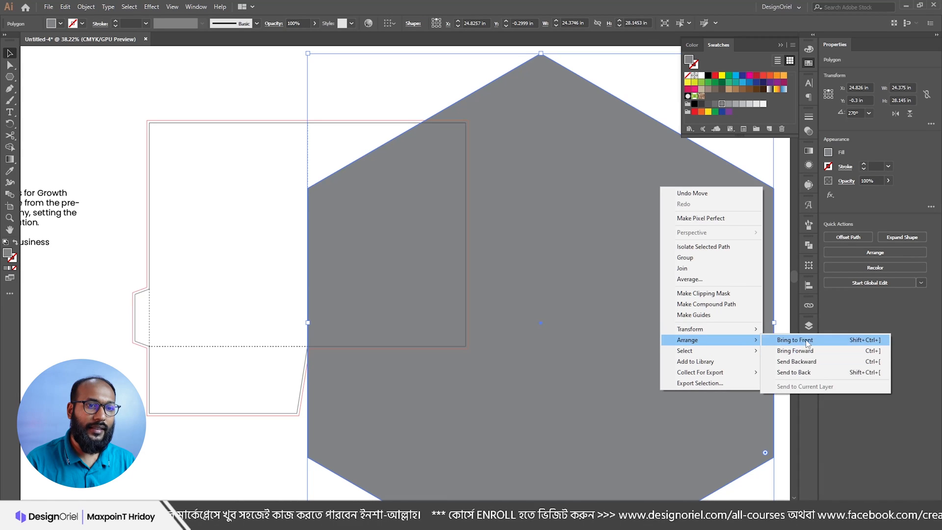
{"action": "left_click", "coordinate": [805, 374]}
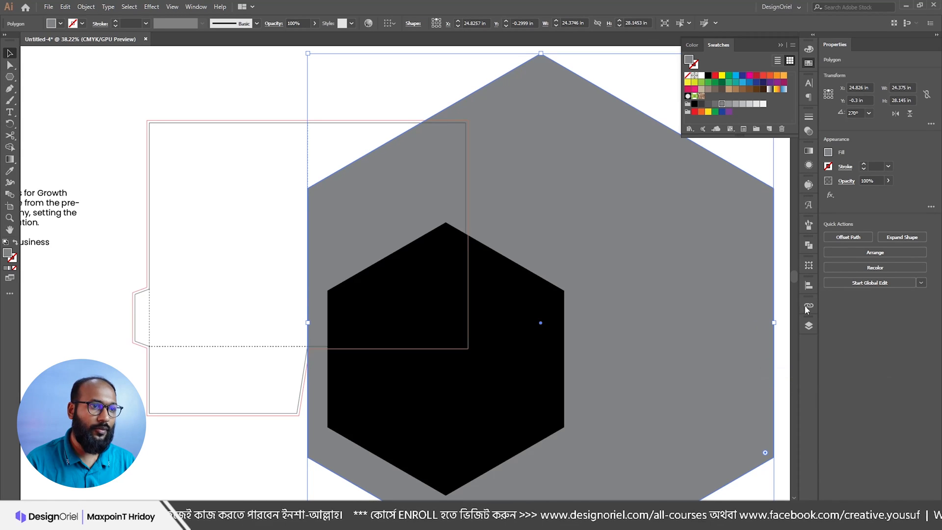
{"action": "left_click", "coordinate": [390, 103]}
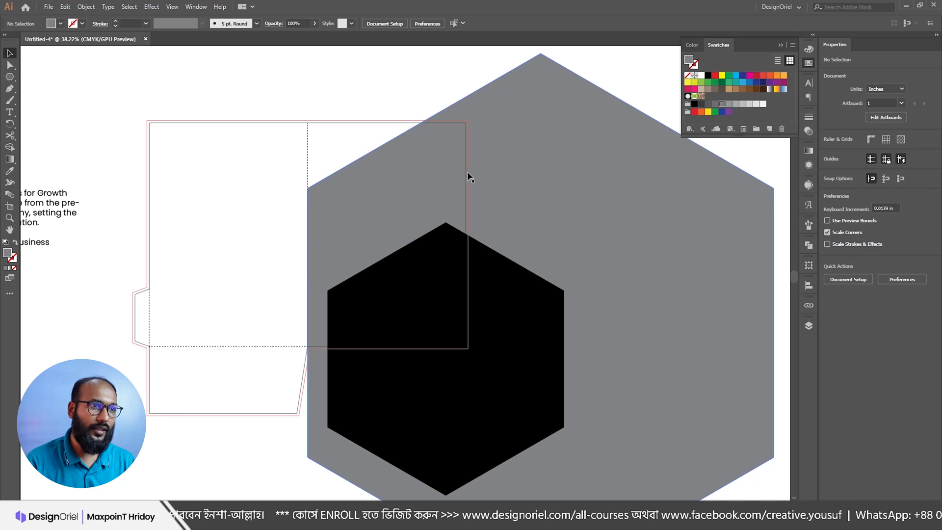
Step: Add the text "Logo" in the white area at the right panel's upper corner beside the fold
{"action": "key", "text": "t"}
{"action": "left_click", "coordinate": [329, 147]}
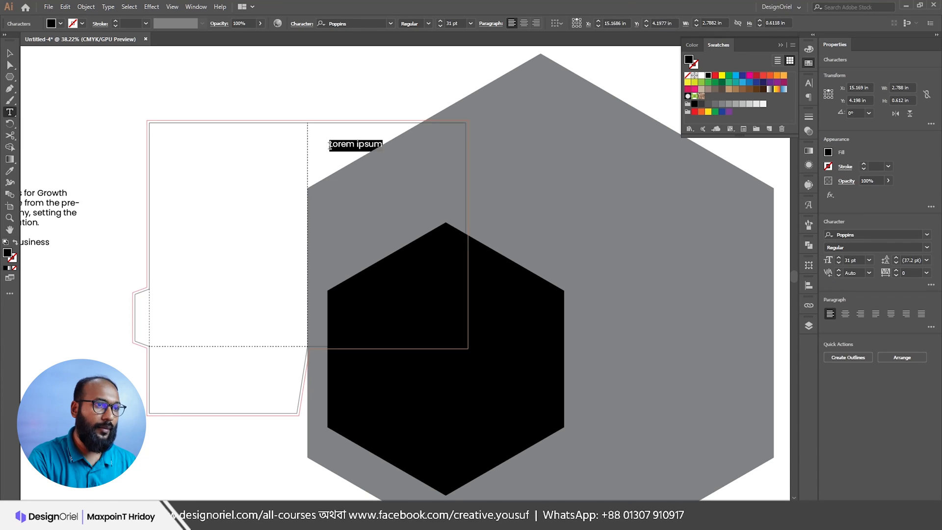
{"action": "type", "text": "Logo"}
{"action": "key", "text": "Escape"}
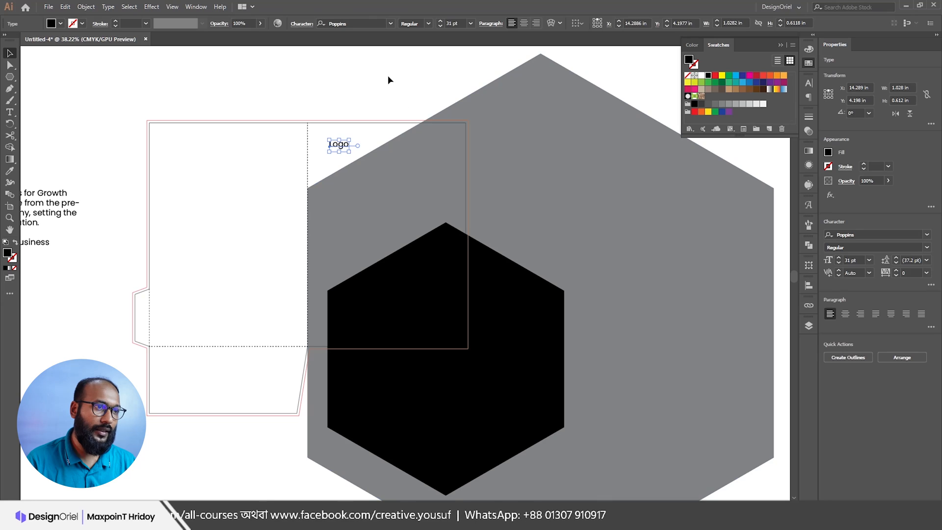
{"action": "left_click", "coordinate": [387, 75]}
Step: Move the large gray hexagon slightly down to leave more white space beneath the Logo text
{"action": "left_click", "coordinate": [388, 172]}
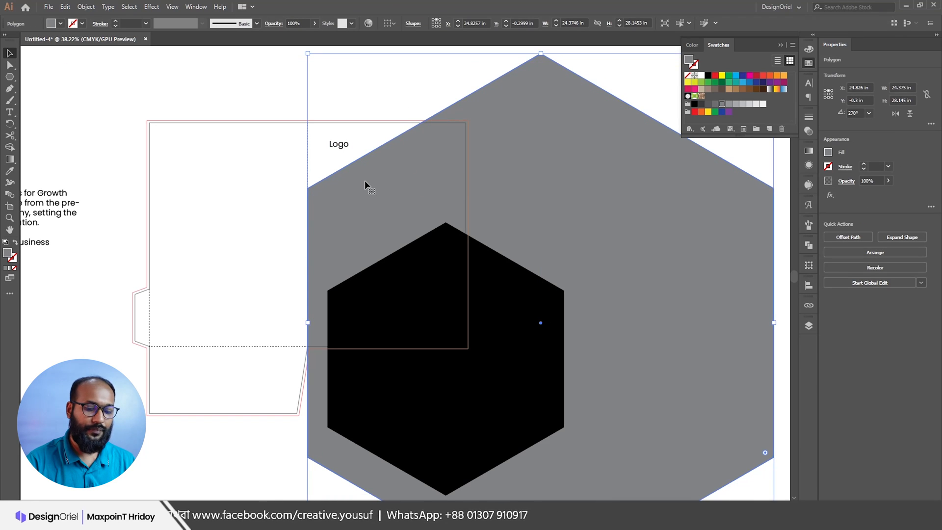
{"action": "key", "text": "Down"}
{"action": "key", "text": "Down"}
{"action": "key", "text": "Down"}
{"action": "key", "text": "Down"}
{"action": "key", "text": "Down"}
{"action": "key", "text": "Down"}
{"action": "key", "text": "Down"}
{"action": "key", "text": "Down"}
{"action": "key", "text": "Down"}
{"action": "key", "text": "Down"}
{"action": "key", "text": "Down"}
{"action": "key", "text": "Down"}
{"action": "key", "text": "Down"}
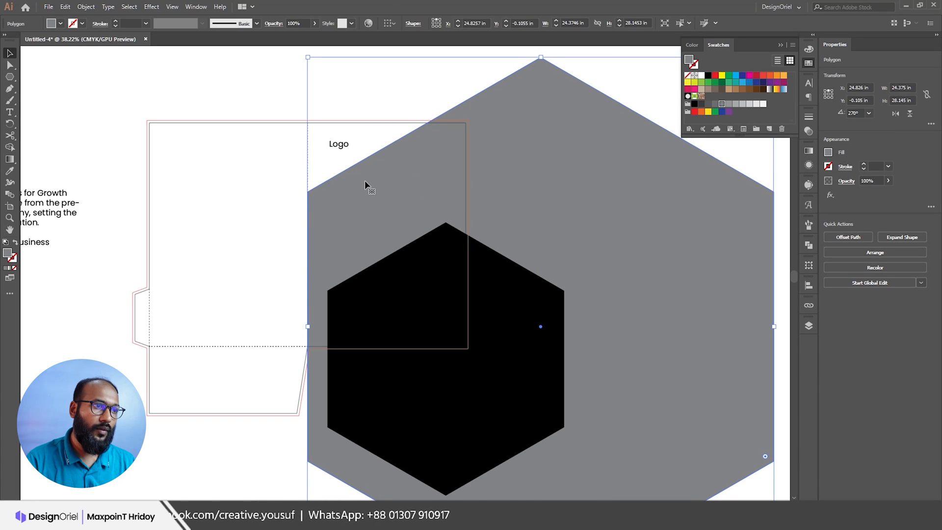
{"action": "left_click", "coordinate": [370, 90]}
Step: Duplicate the large gray hexagon up and to the right in a lighter gray and send the copy backward one level
{"action": "left_click_drag", "start_coordinate": [376, 192], "coordinate": [412, 188]}
{"action": "left_click", "coordinate": [365, 113]}
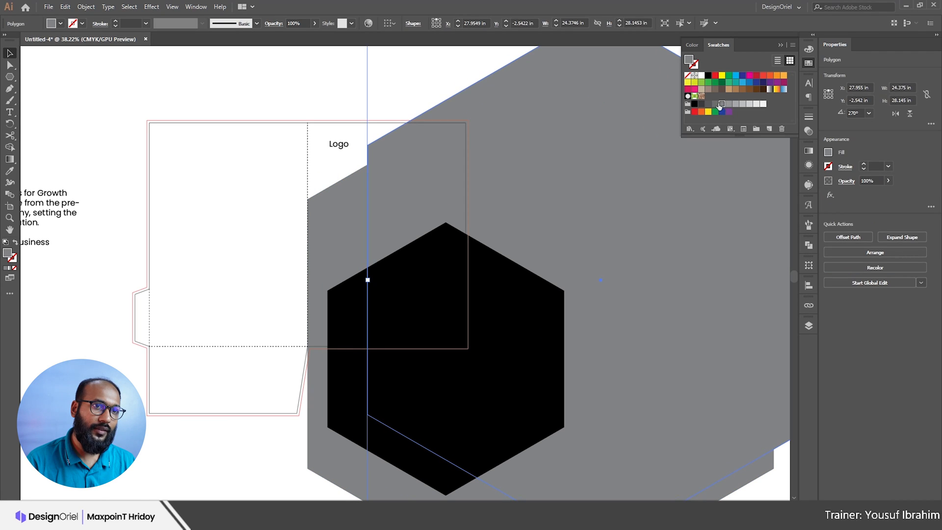
{"action": "left_click", "coordinate": [735, 104]}
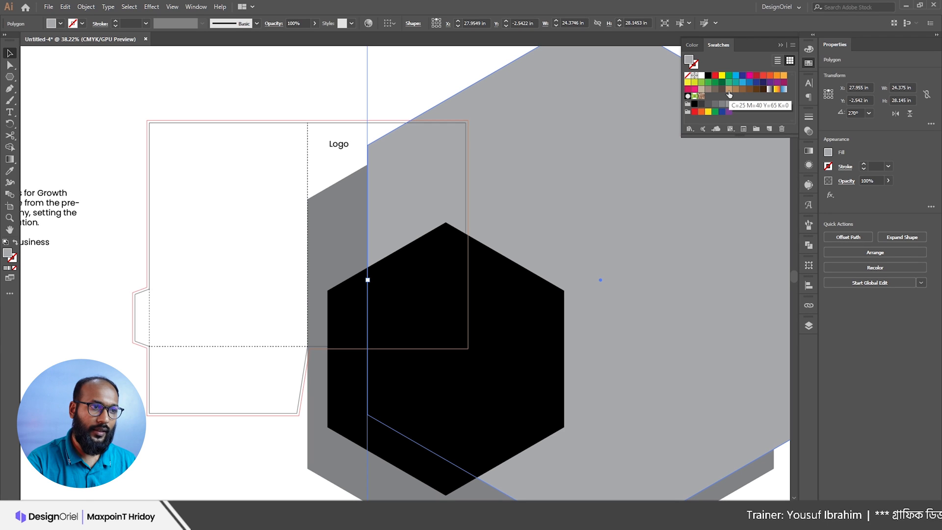
{"action": "right_click", "coordinate": [641, 121]}
{"action": "mouse_move", "coordinate": [696, 273]}
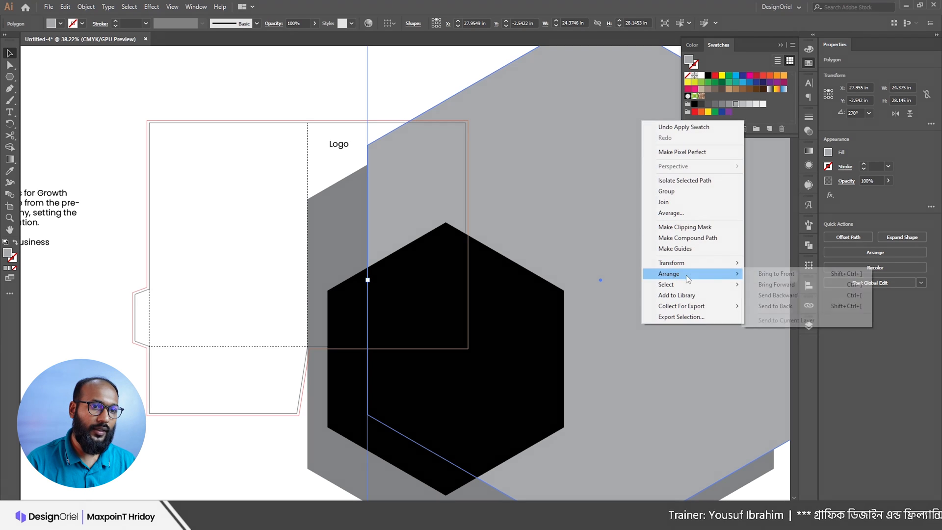
{"action": "left_click", "coordinate": [774, 296]}
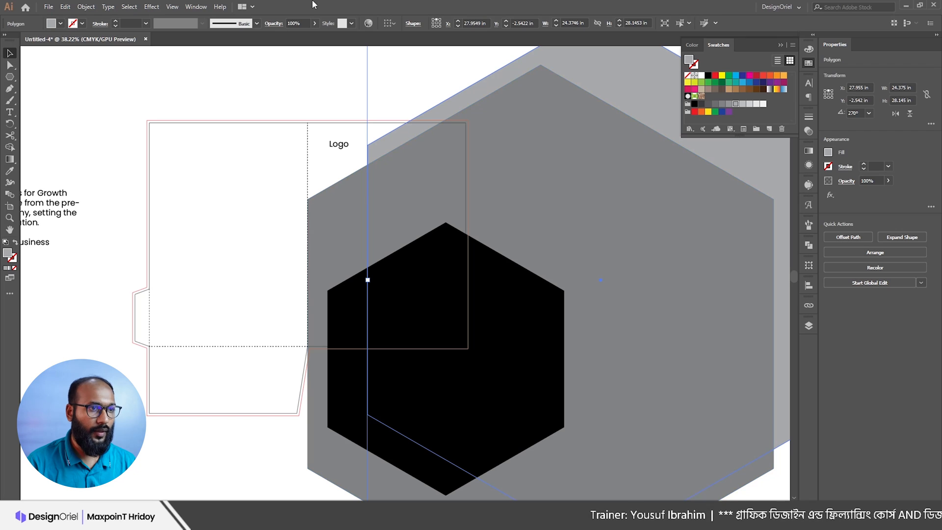
{"action": "left_click", "coordinate": [387, 82]}
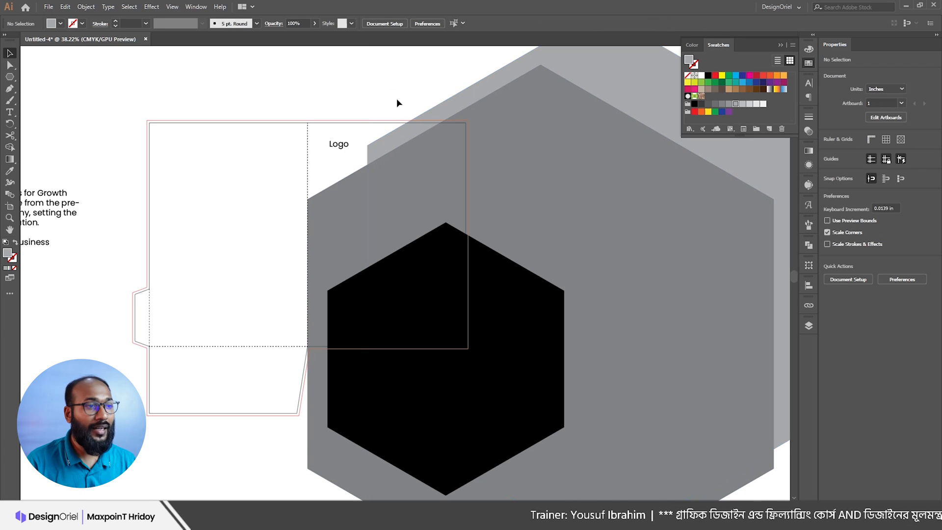
Step: Shift the lighter gray hexagon at the back slightly up and to the right, farther from the Logo text
{"action": "left_click", "coordinate": [388, 145]}
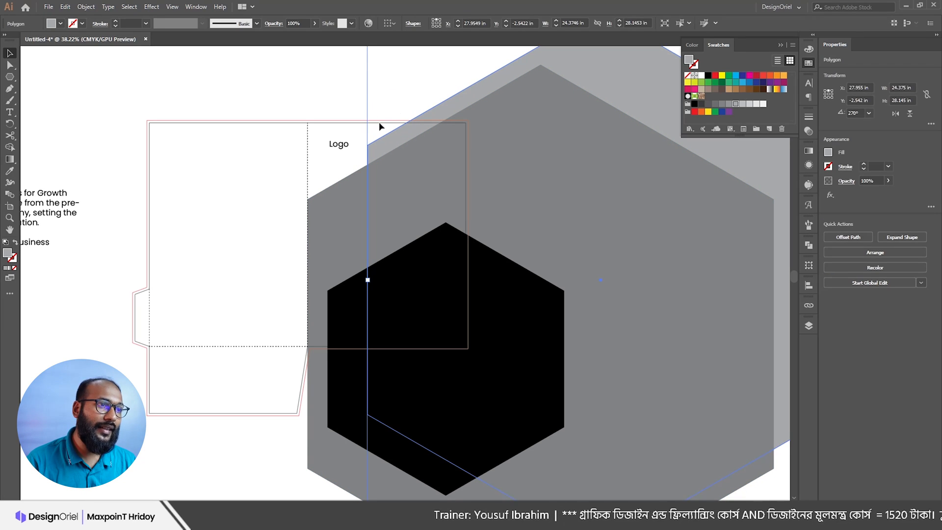
{"action": "left_click", "coordinate": [395, 163]}
{"action": "mouse_move", "coordinate": [398, 147]}
{"action": "left_mouse_down"}
{"action": "mouse_move", "coordinate": [396, 136]}
{"action": "mouse_move", "coordinate": [406, 140]}
{"action": "mouse_move", "coordinate": [392, 142]}
{"action": "mouse_move", "coordinate": [398, 133]}
{"action": "left_mouse_up"}
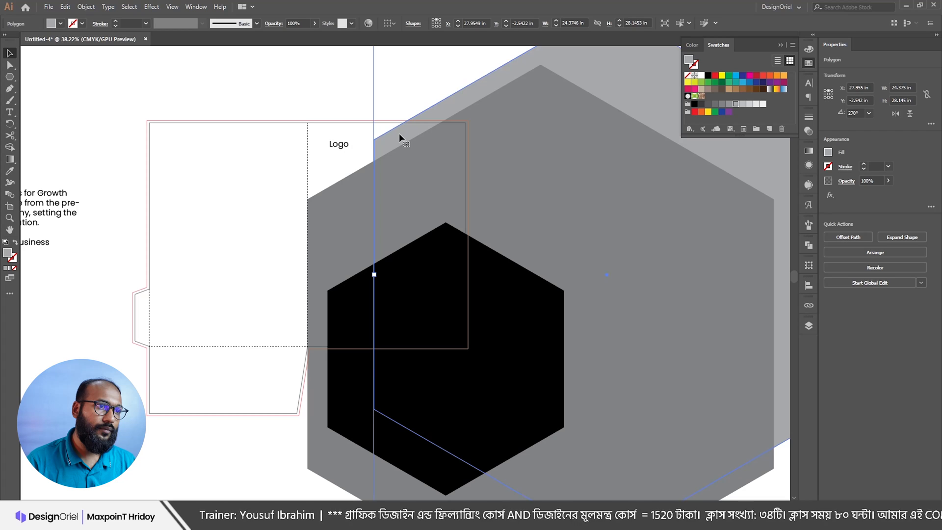
{"action": "left_click", "coordinate": [388, 104]}
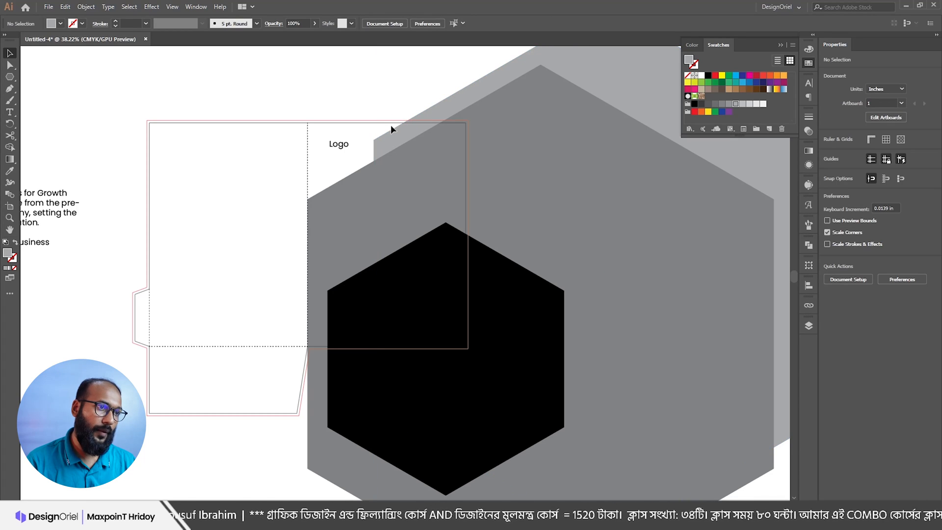
{"action": "scroll", "coordinate": [386, 129], "scroll_direction": "down", "scroll_amount": 1}
{"action": "scroll", "coordinate": [390, 138], "scroll_direction": "up", "scroll_amount": 1}
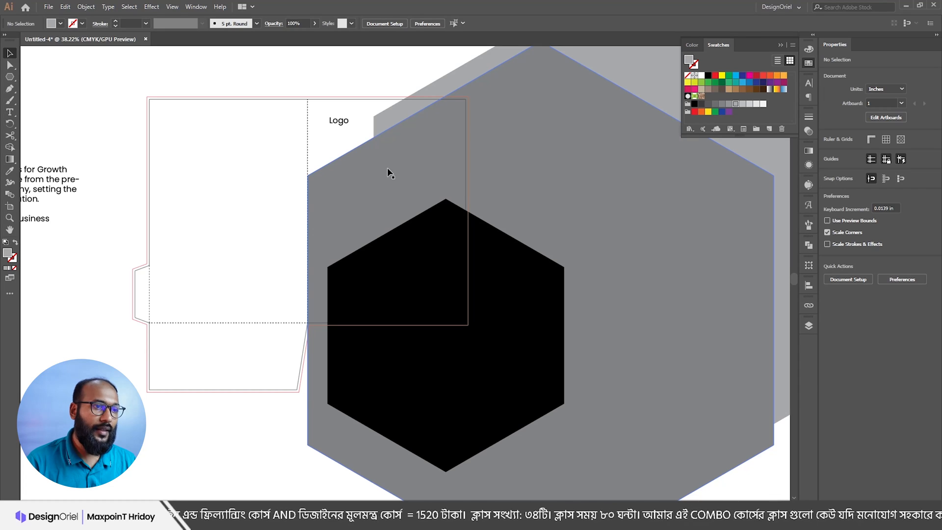
{"action": "left_click", "coordinate": [396, 258]}
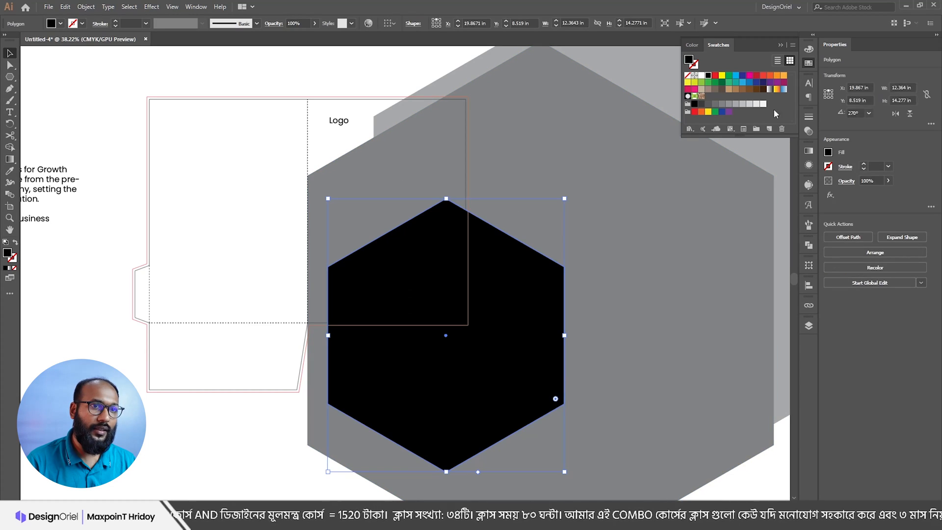
{"action": "left_click_drag", "start_coordinate": [410, 273], "coordinate": [438, 238]}
{"action": "key", "text": "ctrl+z"}
Step: Duplicate the mid-gray hexagon down and to the right, behind the black one, and fill the copy with lighter gray
{"action": "left_click_drag", "start_coordinate": [353, 210], "coordinate": [402, 262]}
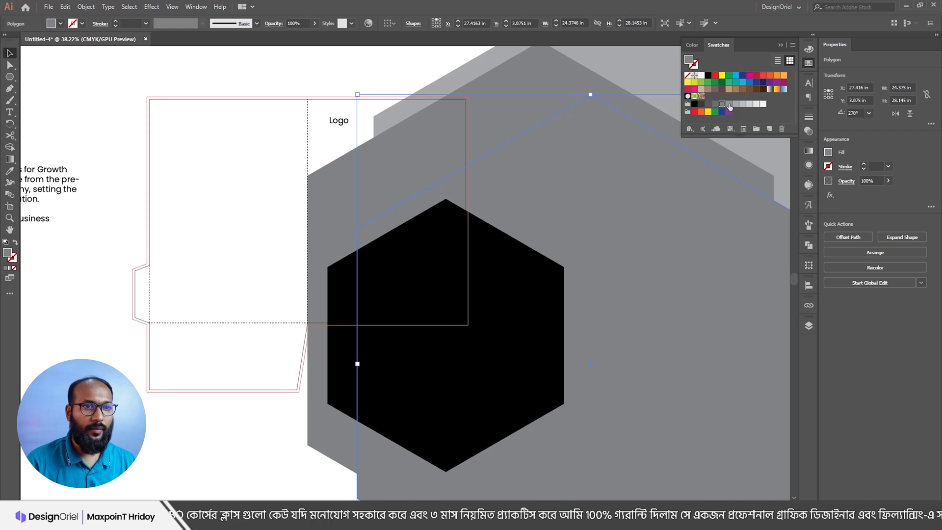
{"action": "left_click", "coordinate": [729, 105]}
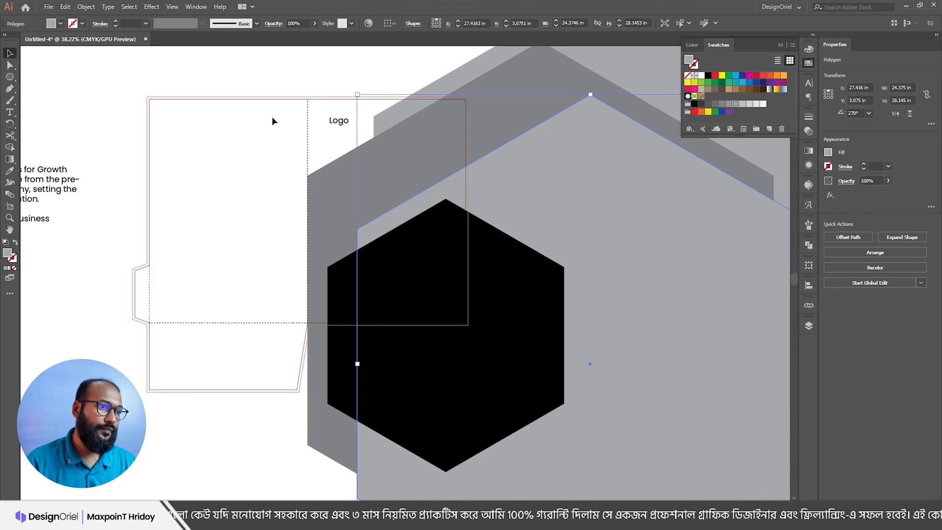
{"action": "left_click", "coordinate": [273, 118]}
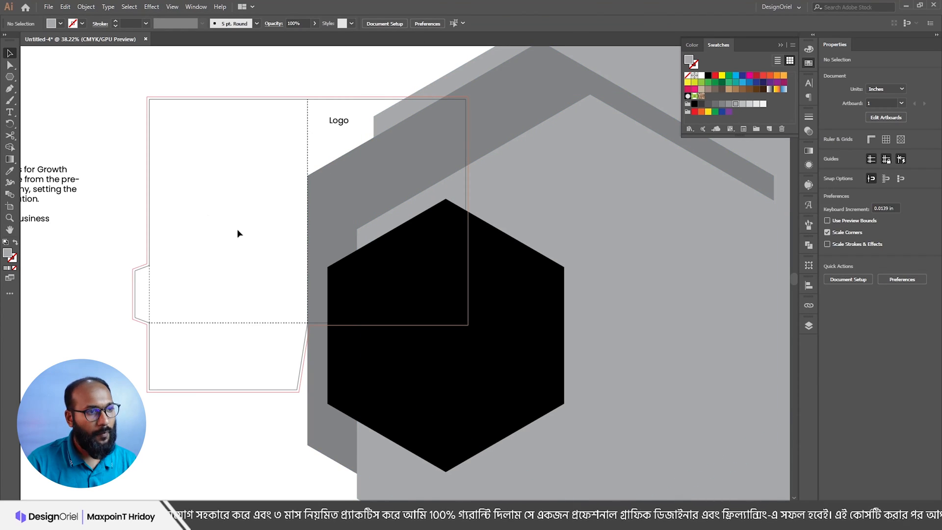
Step: Examine how the layered gray and black hexagons overlap on the folder's right panel
{"action": "left_click", "coordinate": [397, 217]}
{"action": "left_click_drag", "start_coordinate": [397, 214], "coordinate": [401, 208]}
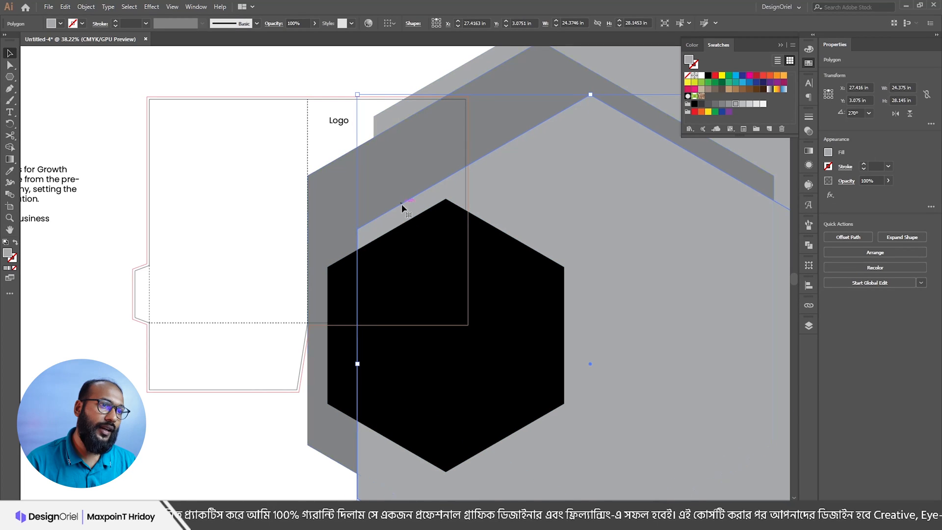
{"action": "left_click_drag", "start_coordinate": [384, 102], "coordinate": [436, 121]}
{"action": "left_click_drag", "start_coordinate": [432, 267], "coordinate": [366, 237]}
{"action": "left_click_drag", "start_coordinate": [405, 273], "coordinate": [418, 270]}
{"action": "left_click", "coordinate": [282, 216]}
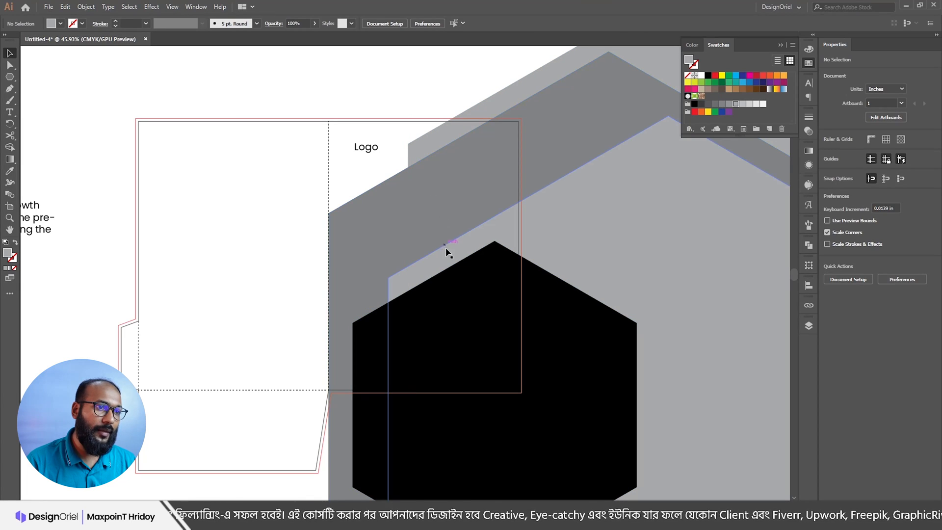
{"action": "scroll", "coordinate": [427, 315], "scroll_direction": "down", "scroll_amount": 2}
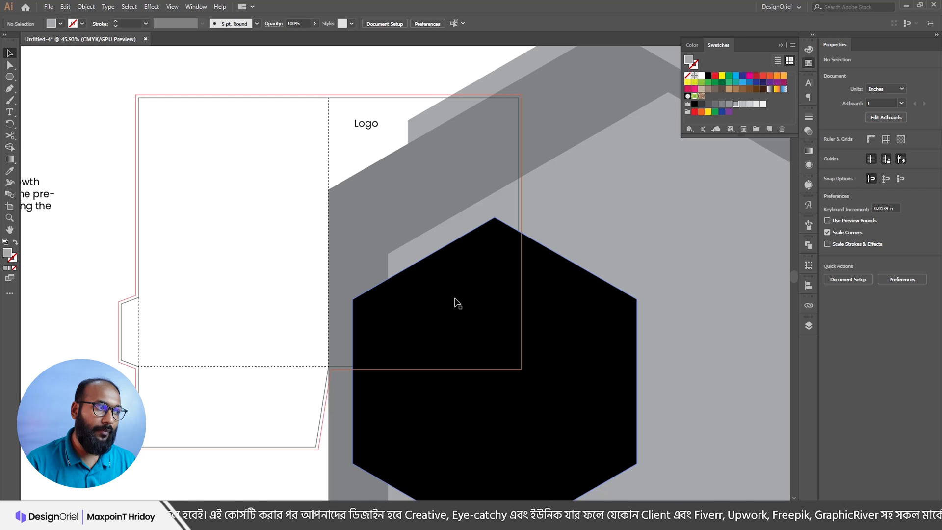
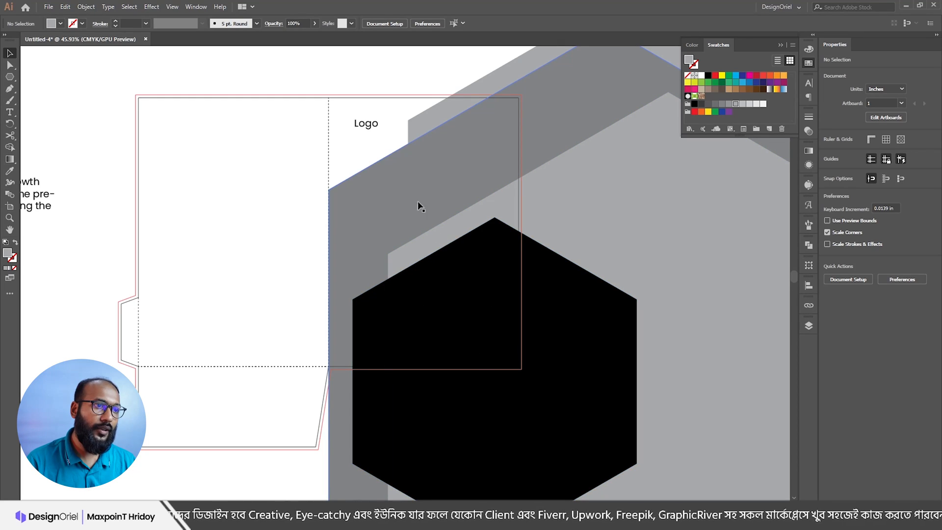
{"action": "left_click", "coordinate": [435, 284]}
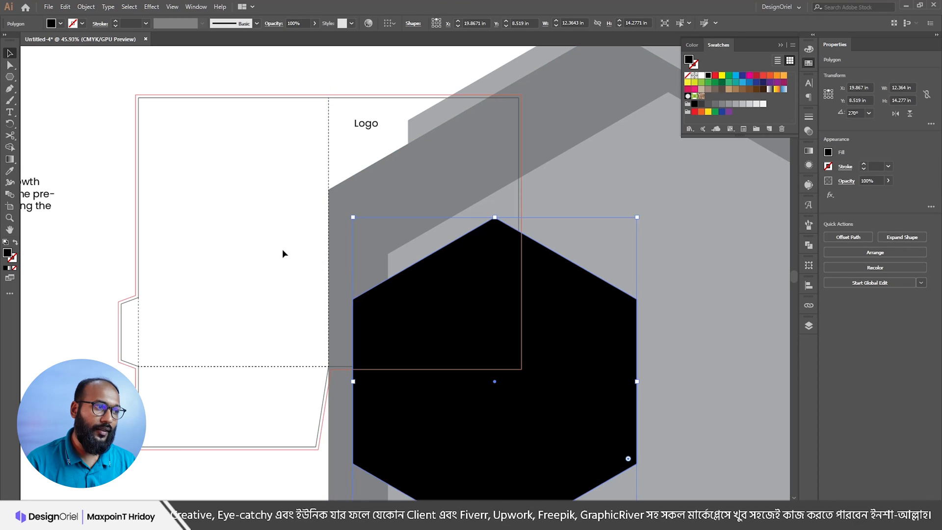
{"action": "left_click", "coordinate": [282, 249]}
{"action": "left_click_drag", "start_coordinate": [238, 264], "coordinate": [302, 260]}
{"action": "left_click_drag", "start_coordinate": [344, 229], "coordinate": [330, 235]}
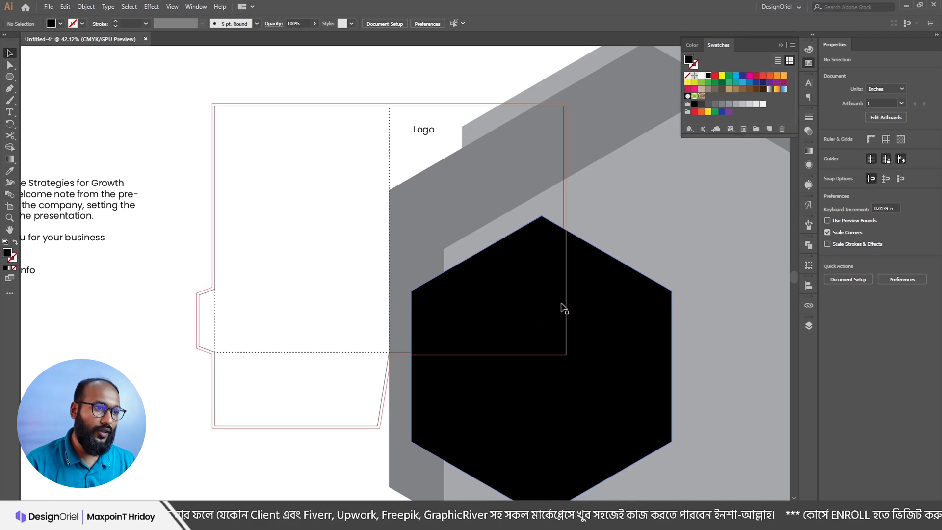
Step: Move the black hexagon's upper-left anchor point down onto the lower pocket flap, at about X 5.93 in, Y 16.56 in
{"action": "key", "text": "a"}
{"action": "left_click_drag", "start_coordinate": [411, 290], "coordinate": [707, 302]}
{"action": "left_click_drag", "start_coordinate": [520, 264], "coordinate": [334, 283]}
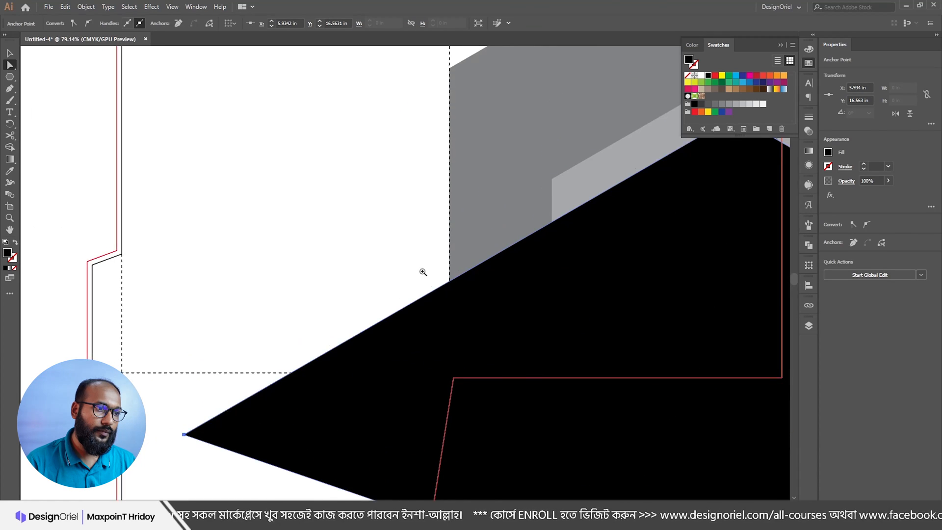
{"action": "left_click_drag", "start_coordinate": [422, 271], "coordinate": [377, 288]}
{"action": "left_click_drag", "start_coordinate": [469, 256], "coordinate": [431, 337]}
{"action": "left_click_drag", "start_coordinate": [445, 302], "coordinate": [416, 307]}
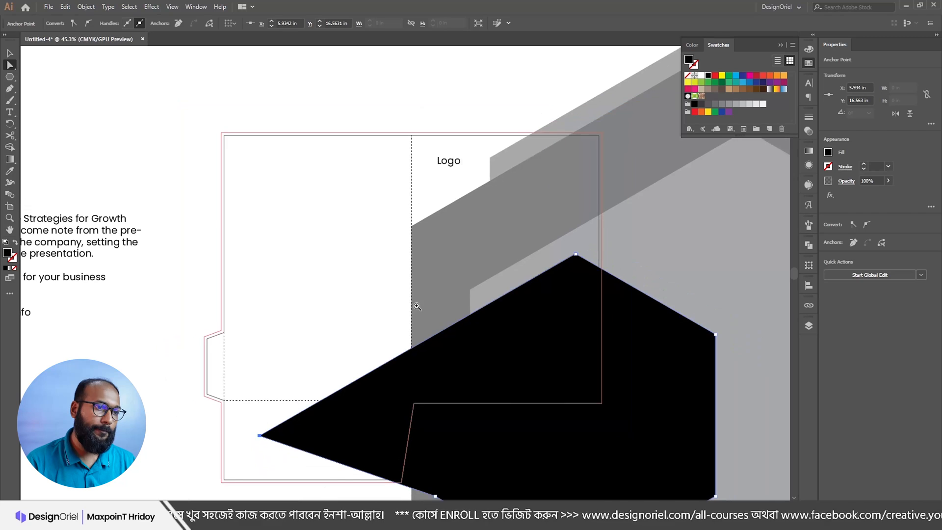
Step: Extend the medium gray polygon's upper-left corner along its slope to just beyond the folder's side tab
{"action": "key", "text": "v"}
{"action": "left_click", "coordinate": [342, 250]}
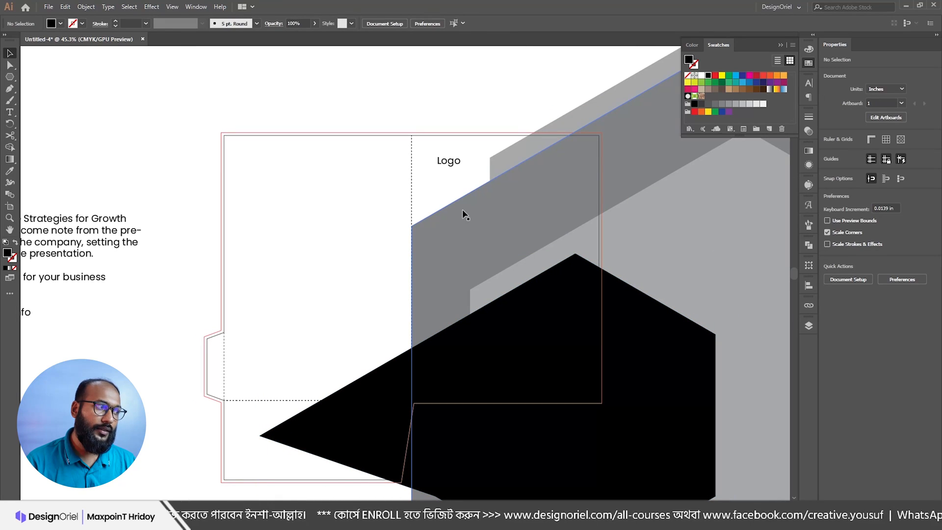
{"action": "key", "text": "a"}
{"action": "left_click_drag", "start_coordinate": [412, 227], "coordinate": [180, 362]}
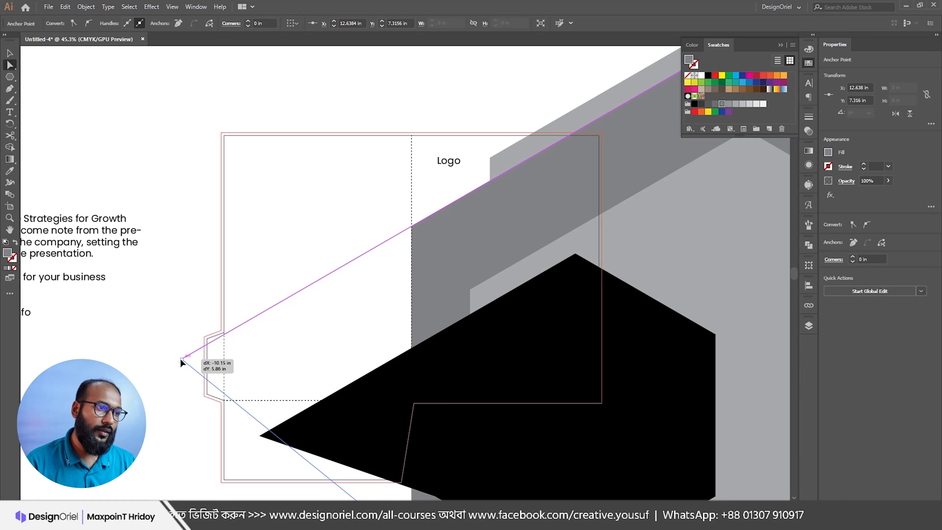
{"action": "left_click_drag", "start_coordinate": [180, 359], "coordinate": [180, 358]}
{"action": "left_click_drag", "start_coordinate": [203, 416], "coordinate": [279, 234]}
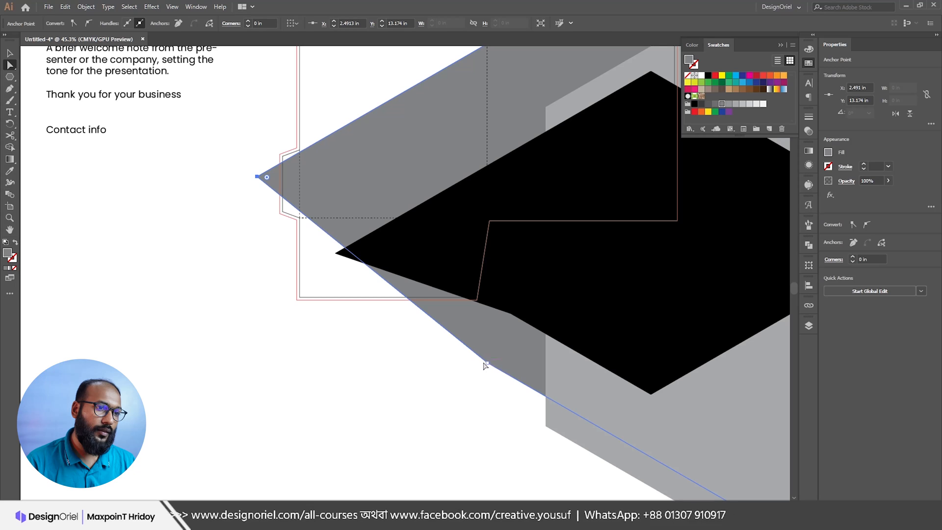
Step: Stretch the medium gray polygon's lower-left corner down and outward so the shape covers the lower back cover and side tab
{"action": "left_click_drag", "start_coordinate": [487, 363], "coordinate": [177, 430]}
{"action": "left_click", "coordinate": [226, 257]}
{"action": "left_click_drag", "start_coordinate": [301, 248], "coordinate": [296, 382]}
{"action": "key", "text": "v"}
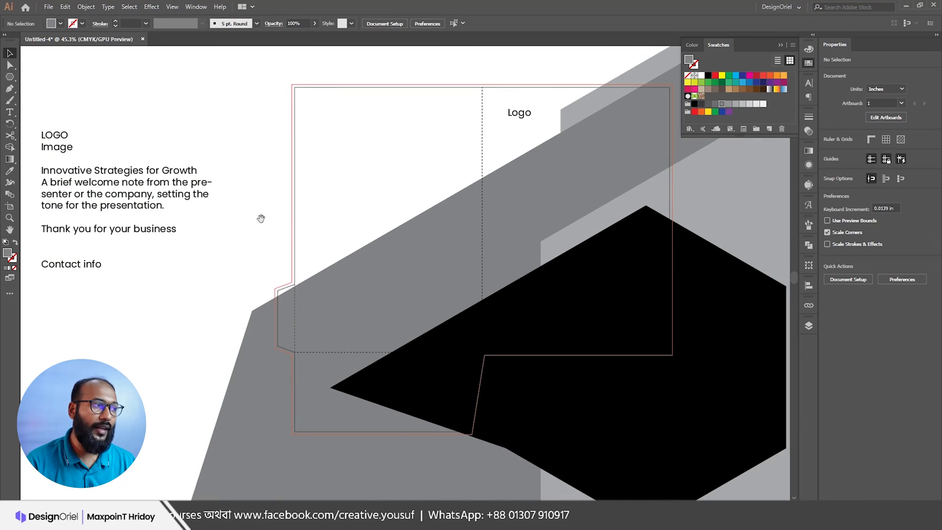
{"action": "left_click_drag", "start_coordinate": [260, 219], "coordinate": [266, 259]}
Step: Duplicate the light gray hexagon and place the copy so its peak rises above the gray band on the back cover
{"action": "left_click_drag", "start_coordinate": [634, 115], "coordinate": [306, 293]}
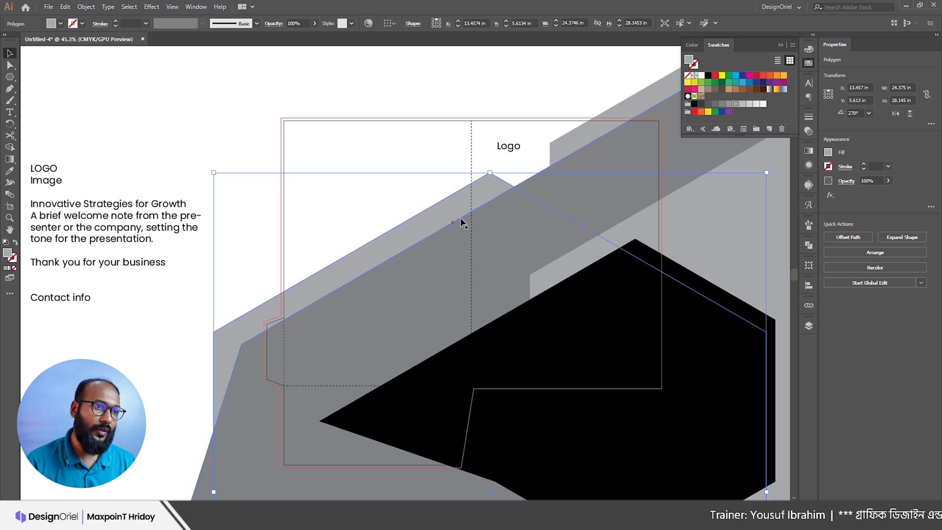
{"action": "left_click_drag", "start_coordinate": [485, 194], "coordinate": [371, 254]}
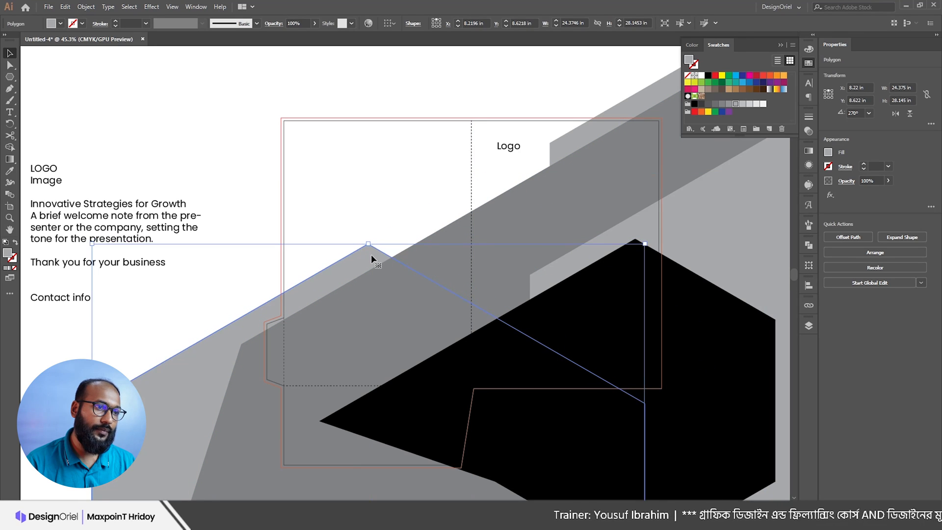
{"action": "left_click", "coordinate": [347, 197]}
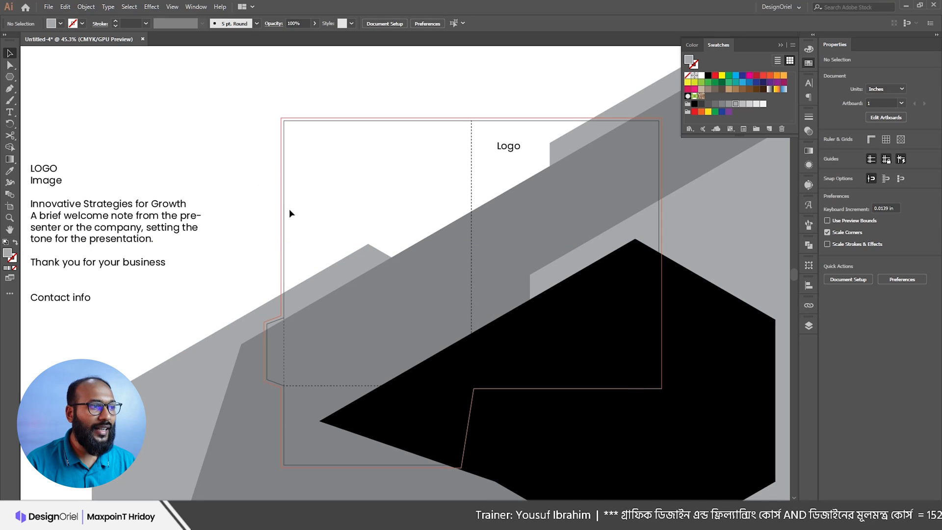
Step: Draw a rectangle about 16.45 by 11.67 in over the folder's front and back cover panels
{"action": "scroll", "coordinate": [316, 323], "scroll_direction": "down", "scroll_amount": 3}
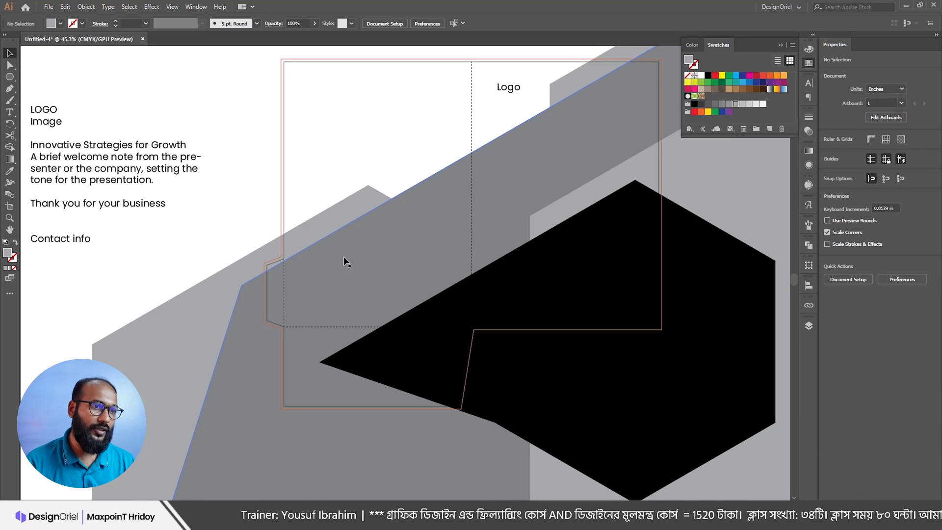
{"action": "scroll", "coordinate": [343, 256], "scroll_direction": "down", "scroll_amount": 3}
{"action": "scroll", "coordinate": [404, 196], "scroll_direction": "down", "scroll_amount": 2}
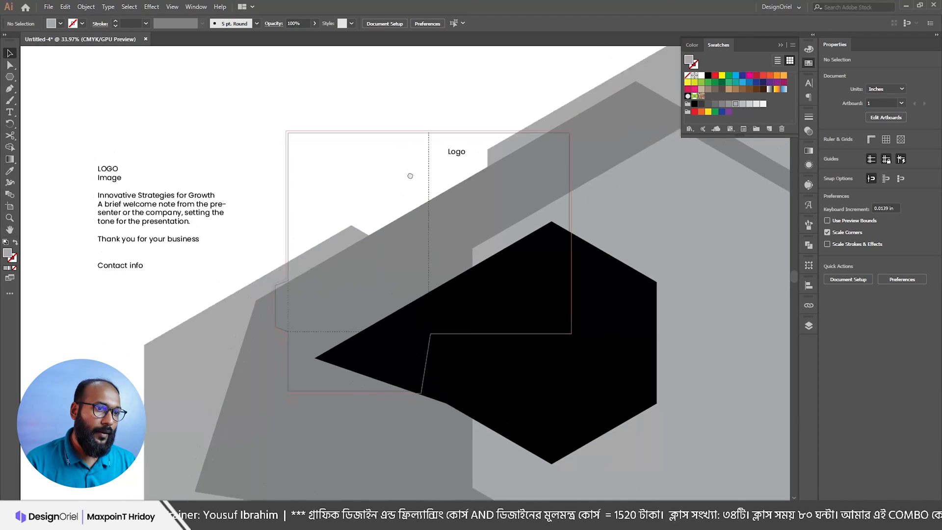
{"action": "scroll", "coordinate": [456, 222], "scroll_direction": "up", "scroll_amount": 2}
{"action": "scroll", "coordinate": [473, 213], "scroll_direction": "up", "scroll_amount": 3}
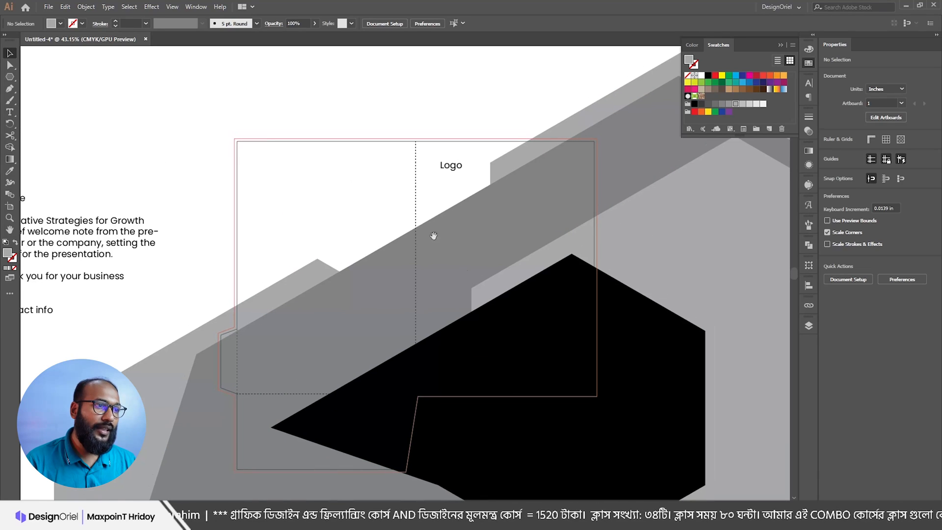
{"action": "left_click", "coordinate": [14, 78]}
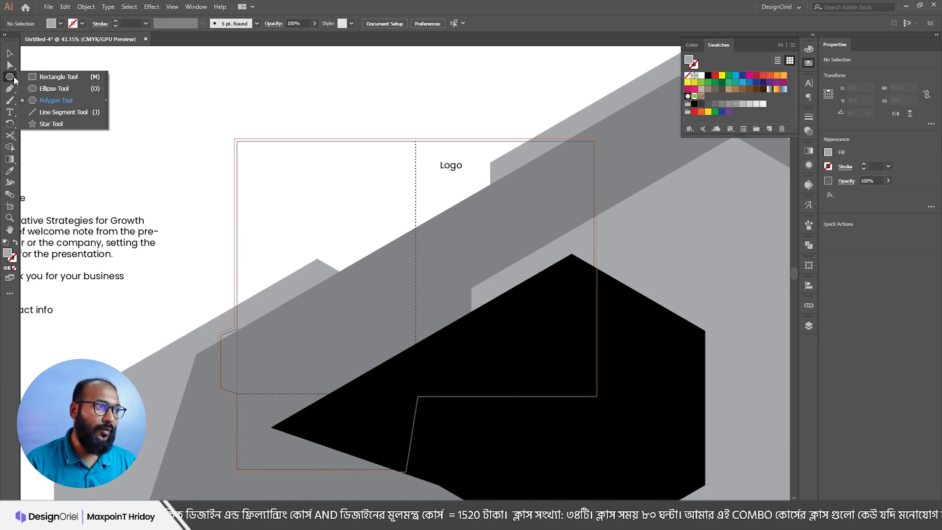
{"action": "left_click", "coordinate": [57, 78]}
{"action": "scroll", "coordinate": [197, 291], "scroll_direction": "down", "scroll_amount": 3}
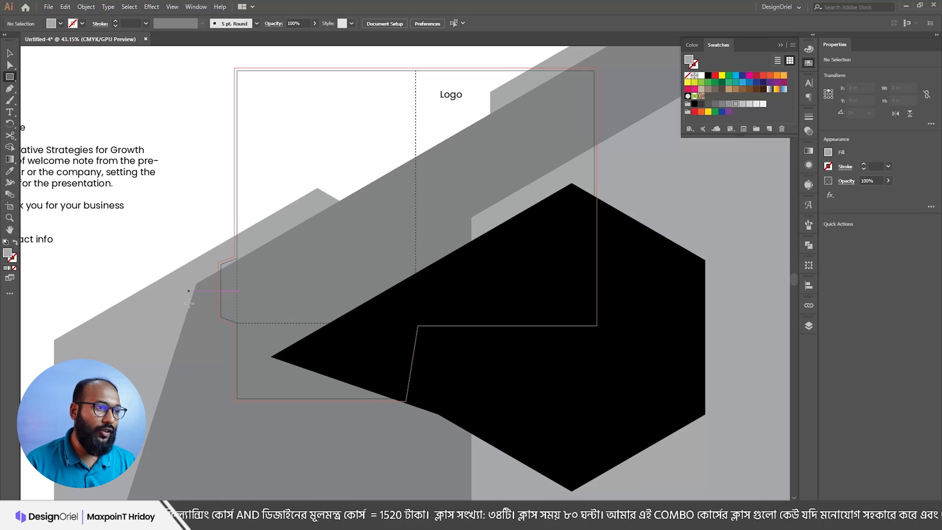
{"action": "scroll", "coordinate": [240, 130], "scroll_direction": "up", "scroll_amount": 2}
{"action": "left_click_drag", "start_coordinate": [239, 118], "coordinate": [725, 382]}
{"action": "left_click_drag", "start_coordinate": [577, 350], "coordinate": [706, 368]}
{"action": "key", "text": "v"}
{"action": "left_click_drag", "start_coordinate": [615, 374], "coordinate": [626, 373]}
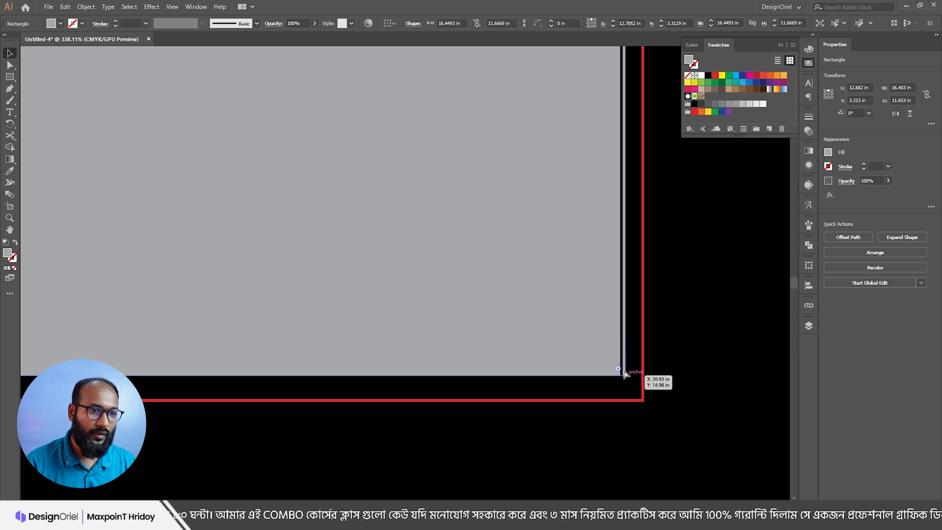
Step: Recolor the black polygon with a dark gray swatch
{"action": "left_click_drag", "start_coordinate": [601, 301], "coordinate": [422, 308]}
{"action": "left_click", "coordinate": [666, 227]}
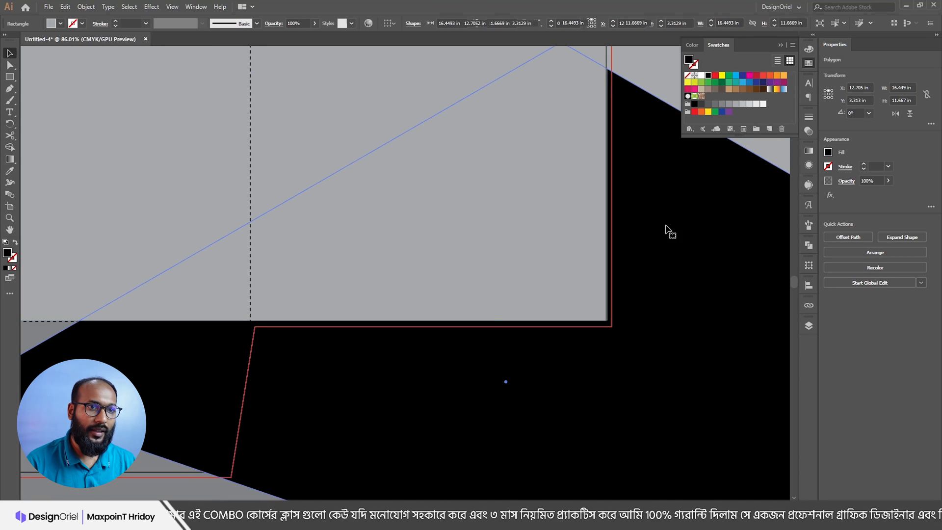
{"action": "left_click", "coordinate": [715, 104]}
Step: Extend the rectangle's lower-right corner to the front cover's side bleed line and bottom edge
{"action": "left_click_drag", "start_coordinate": [584, 350], "coordinate": [643, 242]}
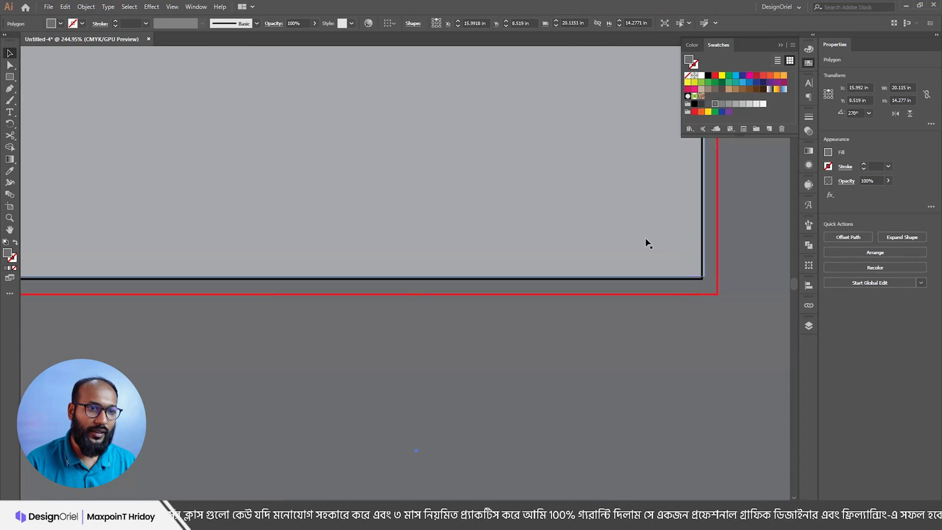
{"action": "left_click", "coordinate": [702, 271]}
{"action": "left_click_drag", "start_coordinate": [703, 276], "coordinate": [782, 298]}
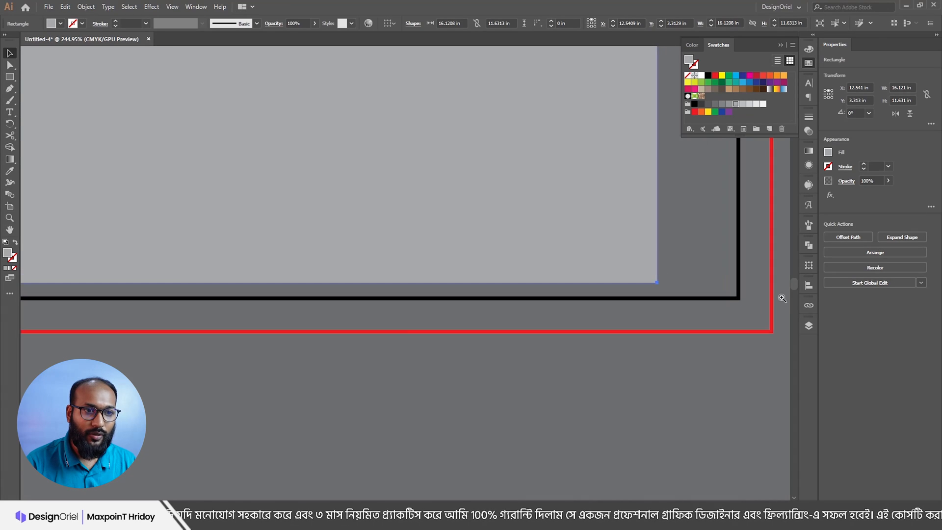
{"action": "left_click_drag", "start_coordinate": [653, 281], "coordinate": [772, 332]}
{"action": "left_click_drag", "start_coordinate": [696, 295], "coordinate": [339, 300]}
{"action": "left_click_drag", "start_coordinate": [444, 271], "coordinate": [407, 263]}
Step: Align the rectangle's left edge with the back cover's bleed line, making the rectangle 16.79 in wide
{"action": "left_click_drag", "start_coordinate": [311, 290], "coordinate": [531, 332]}
{"action": "left_click_drag", "start_coordinate": [339, 297], "coordinate": [361, 351]}
{"action": "left_click_drag", "start_coordinate": [422, 288], "coordinate": [373, 288]}
{"action": "left_click_drag", "start_coordinate": [388, 220], "coordinate": [387, 431]}
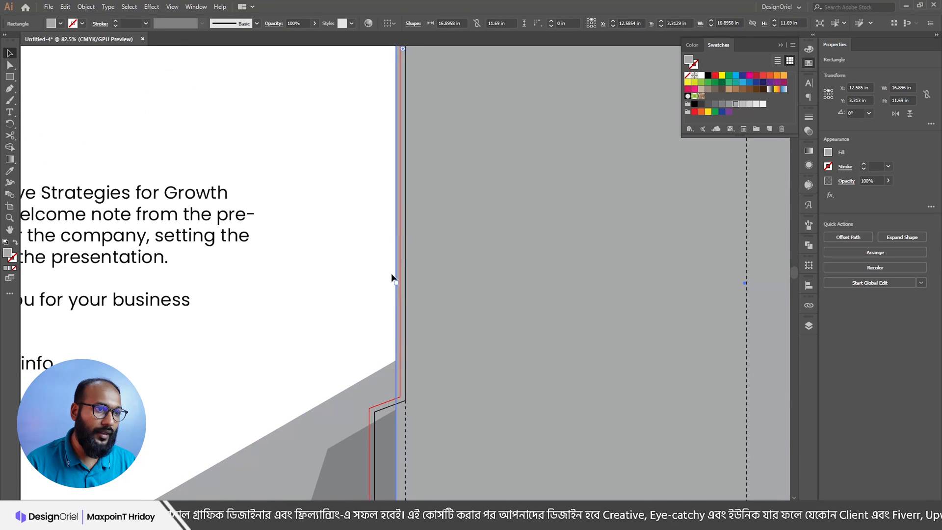
{"action": "left_click_drag", "start_coordinate": [396, 284], "coordinate": [401, 283]}
{"action": "left_click_drag", "start_coordinate": [398, 284], "coordinate": [579, 304]}
{"action": "left_click_drag", "start_coordinate": [442, 270], "coordinate": [360, 227]}
Step: Raise the rectangle's top edge to the upper bleed line, making it 11.815 in high, and check its lower corner
{"action": "left_click_drag", "start_coordinate": [644, 98], "coordinate": [413, 232]}
{"action": "left_click_drag", "start_coordinate": [414, 232], "coordinate": [579, 231]}
{"action": "left_click_drag", "start_coordinate": [372, 182], "coordinate": [498, 272]}
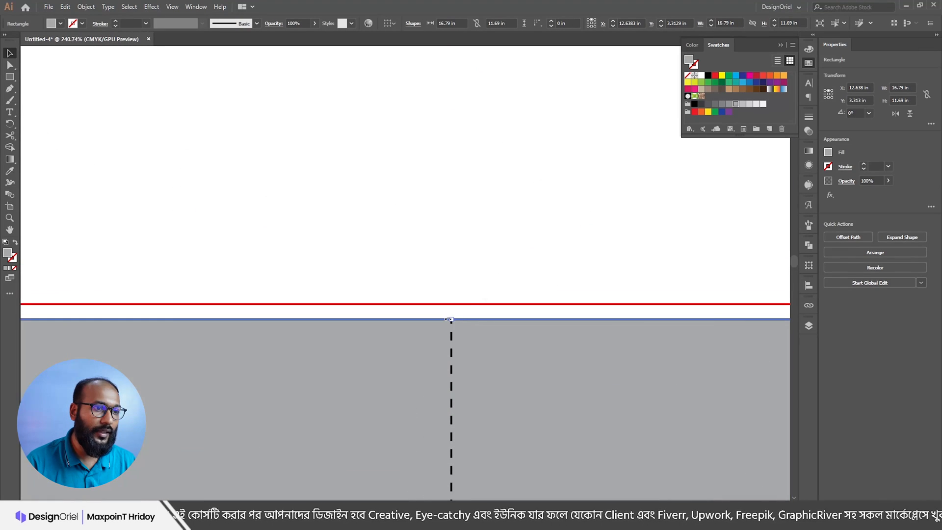
{"action": "left_click_drag", "start_coordinate": [451, 320], "coordinate": [452, 305]}
{"action": "left_click_drag", "start_coordinate": [508, 227], "coordinate": [318, 246]}
{"action": "left_click_drag", "start_coordinate": [613, 310], "coordinate": [372, 128]}
{"action": "left_click_drag", "start_coordinate": [545, 360], "coordinate": [601, 410]}
{"action": "left_click_drag", "start_coordinate": [526, 427], "coordinate": [569, 172]}
{"action": "left_click_drag", "start_coordinate": [523, 332], "coordinate": [514, 365]}
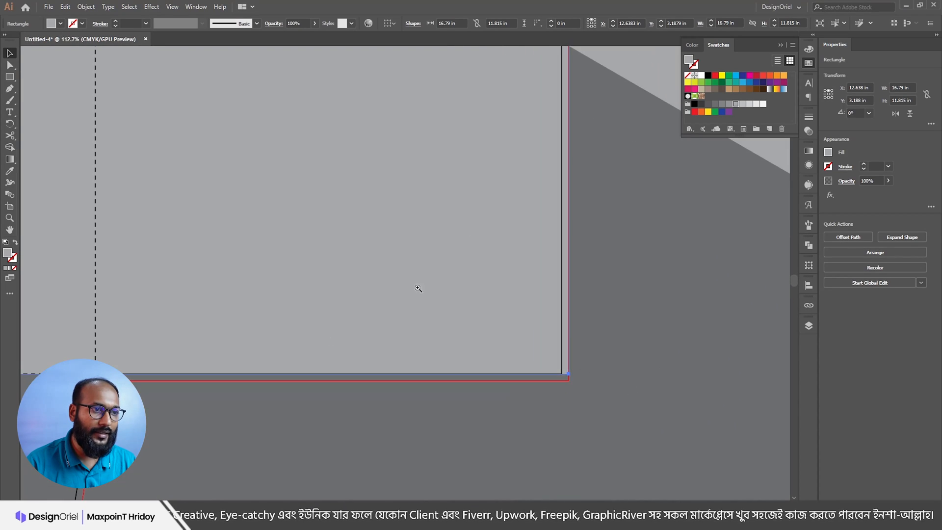
Step: Fill the cover rectangle with yellow
{"action": "left_click", "coordinate": [721, 76]}
{"action": "left_click_drag", "start_coordinate": [579, 172], "coordinate": [466, 164]}
{"action": "left_click_drag", "start_coordinate": [456, 176], "coordinate": [491, 321]}
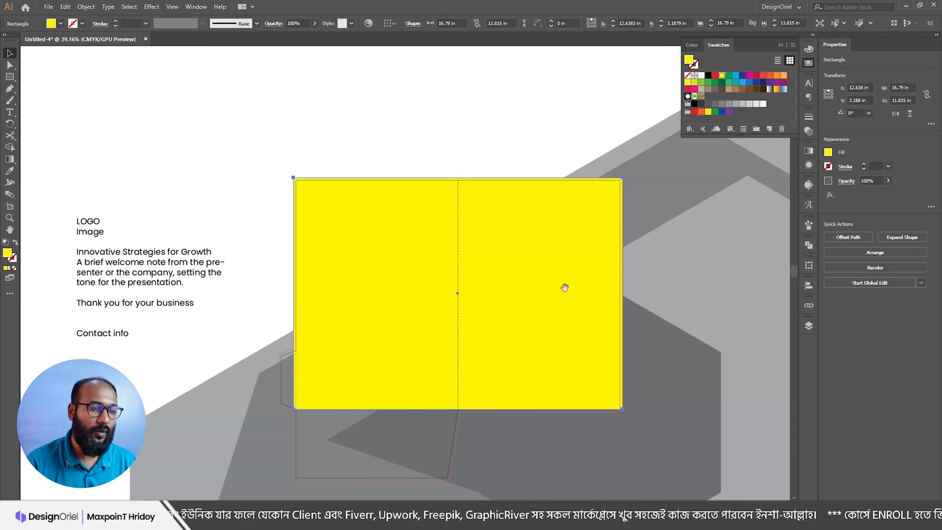
{"action": "left_click_drag", "start_coordinate": [469, 265], "coordinate": [428, 238]}
{"action": "left_click_drag", "start_coordinate": [471, 207], "coordinate": [458, 212]}
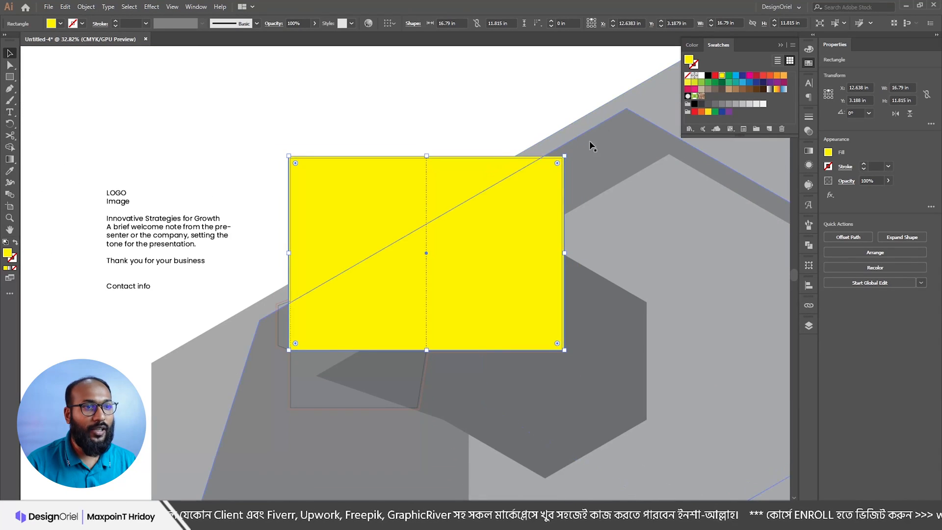
{"action": "left_click_drag", "start_coordinate": [585, 130], "coordinate": [571, 116]}
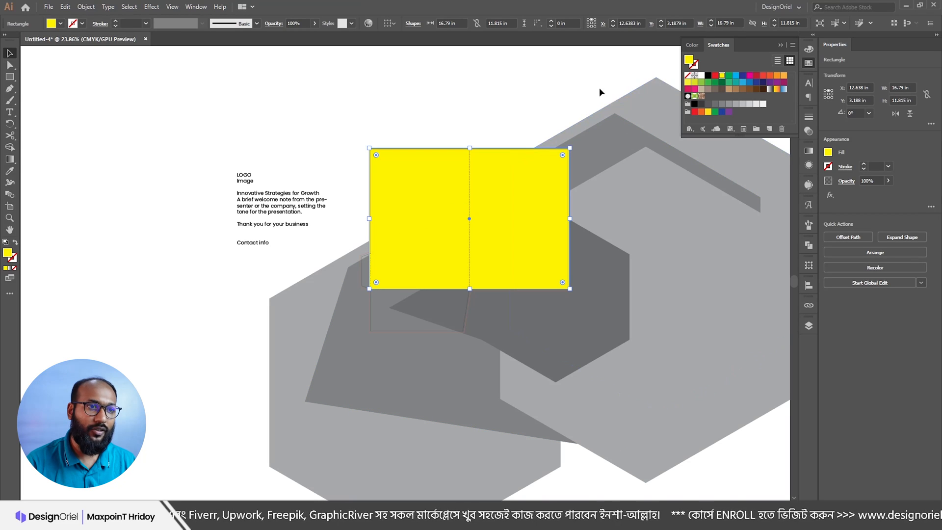
{"action": "left_click_drag", "start_coordinate": [491, 190], "coordinate": [485, 231]}
{"action": "key", "text": "ctrl+z"}
Step: Select the yellow rectangle with all gray polygons and trim away every region outside the rectangle with Shape Builder
{"action": "left_click_drag", "start_coordinate": [600, 83], "coordinate": [640, 188]}
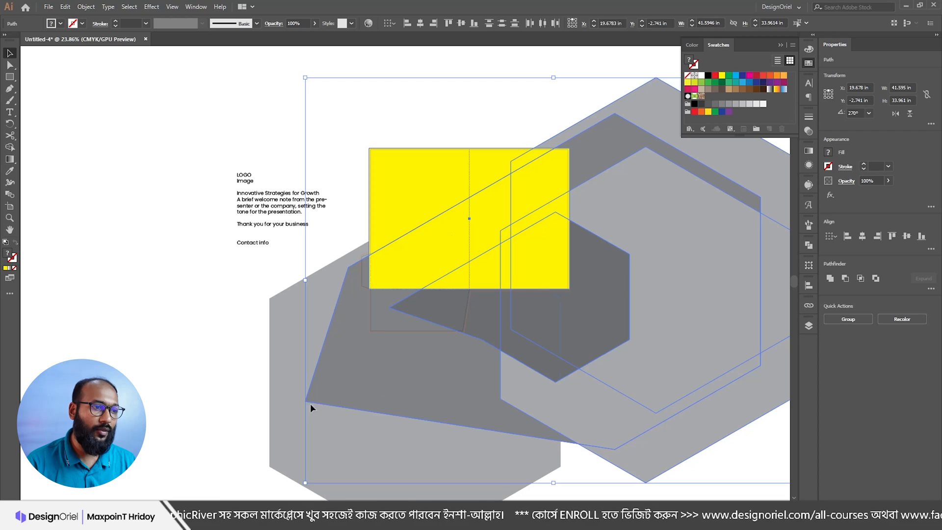
{"action": "left_click_drag", "start_coordinate": [542, 339], "coordinate": [645, 336]}
{"action": "key", "text": "ctrl+z"}
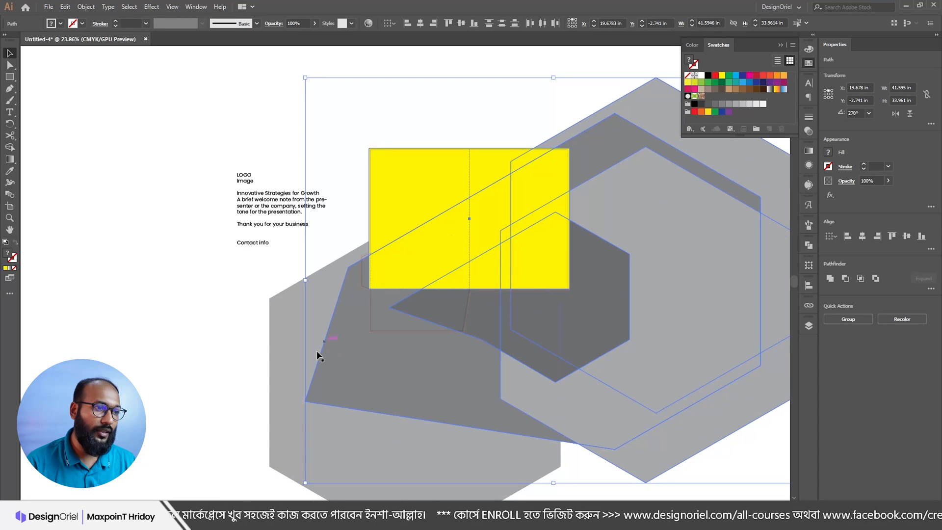
{"action": "left_click", "coordinate": [280, 328], "text": "shift"}
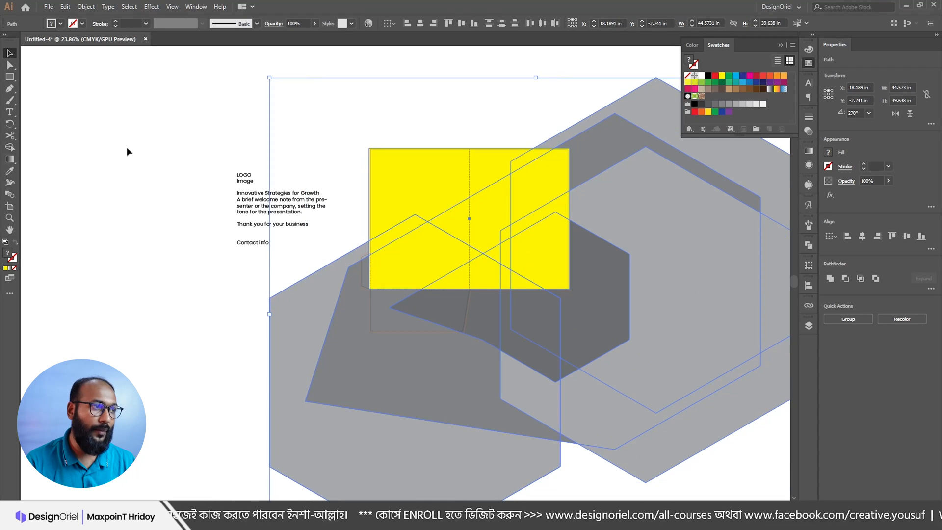
{"action": "left_click", "coordinate": [10, 147]}
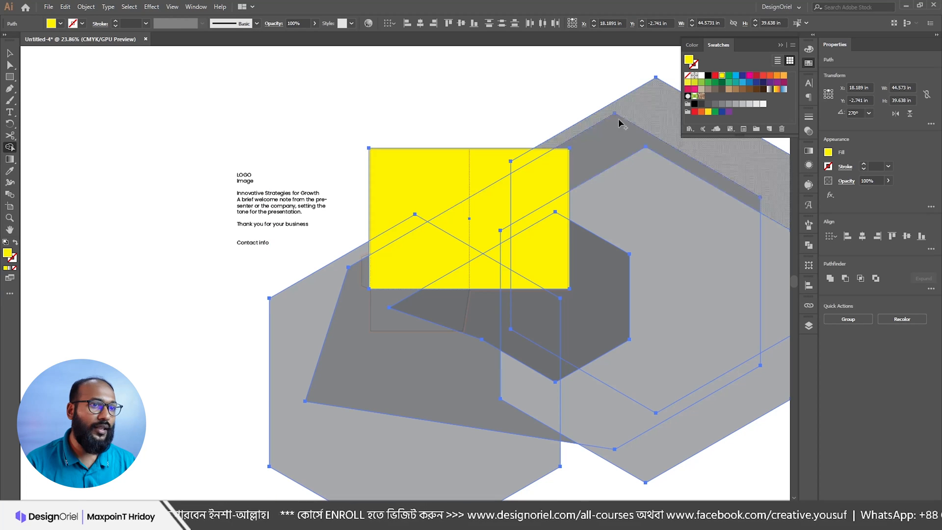
{"action": "left_click_drag", "start_coordinate": [558, 100], "coordinate": [626, 338]}
{"action": "left_click_drag", "start_coordinate": [689, 251], "coordinate": [765, 417]}
{"action": "left_click", "coordinate": [767, 306], "text": "alt"}
{"action": "left_click_drag", "start_coordinate": [608, 320], "coordinate": [431, 437]}
{"action": "left_click_drag", "start_coordinate": [483, 319], "coordinate": [408, 354]}
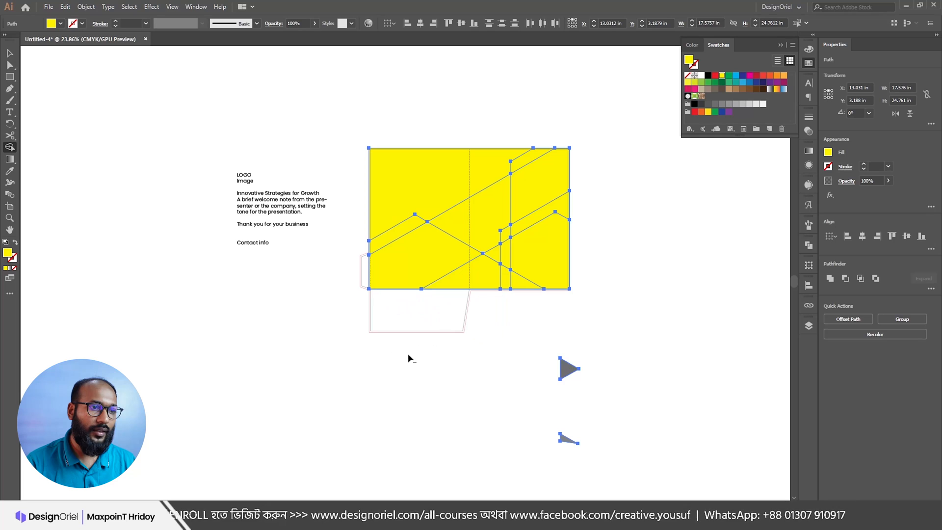
{"action": "left_click", "coordinate": [568, 369], "text": "alt"}
{"action": "left_click", "coordinate": [566, 438], "text": "alt"}
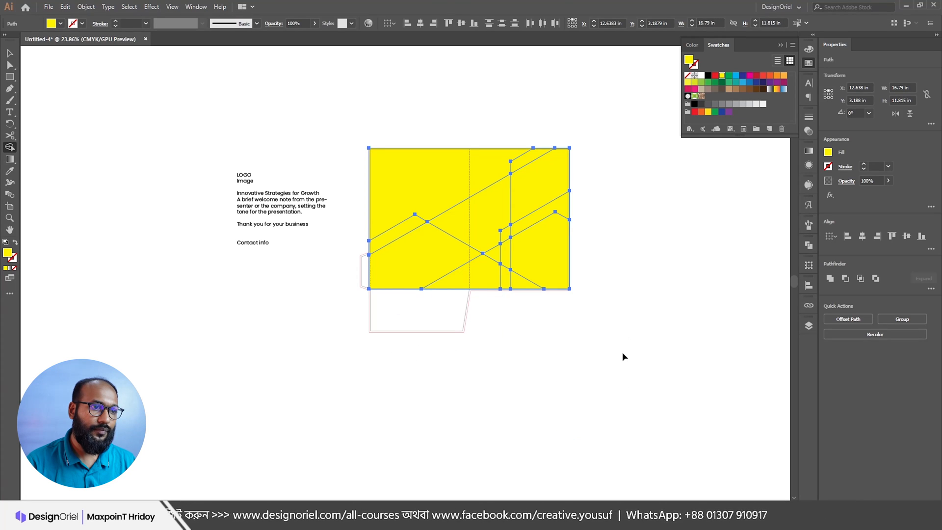
Step: Delete the yellow rectangle covering the trimmed gray shapes
{"action": "key", "text": "v"}
{"action": "scroll", "coordinate": [485, 193], "scroll_direction": "up", "scroll_amount": 3}
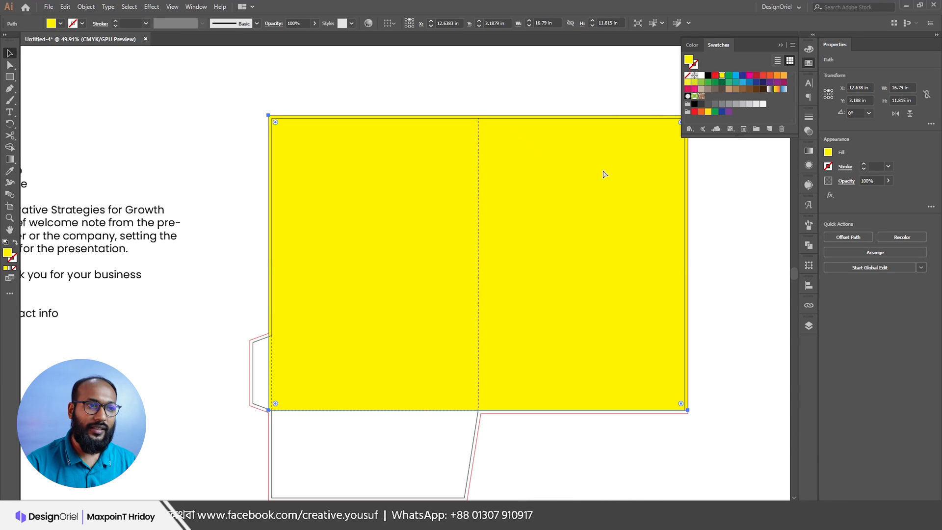
{"action": "key", "text": "Delete"}
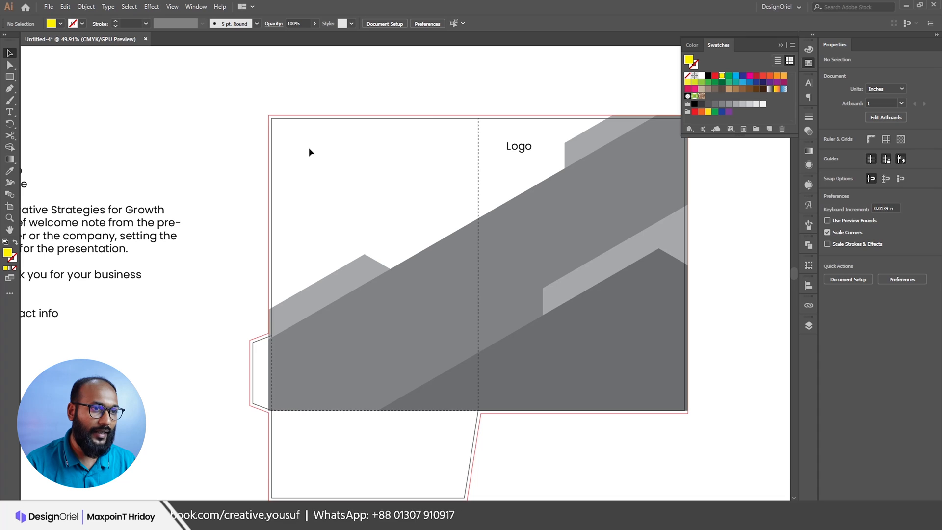
Step: Move the Logo text off the front cover to the empty area above the folder
{"action": "scroll", "coordinate": [468, 326], "scroll_direction": "down", "scroll_amount": 4}
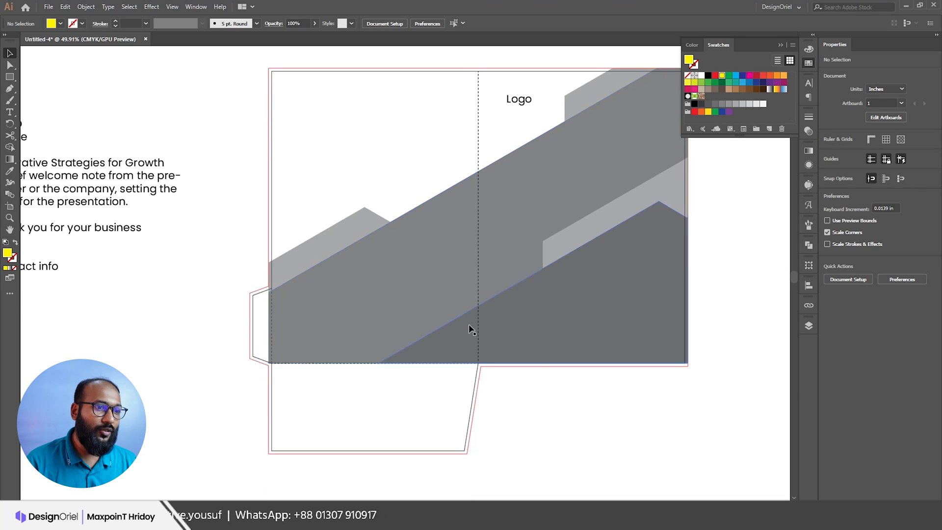
{"action": "scroll", "coordinate": [611, 298], "scroll_direction": "up", "scroll_amount": 3}
{"action": "scroll", "coordinate": [589, 272], "scroll_direction": "down", "scroll_amount": 2}
{"action": "scroll", "coordinate": [488, 210], "scroll_direction": "up", "scroll_amount": 4}
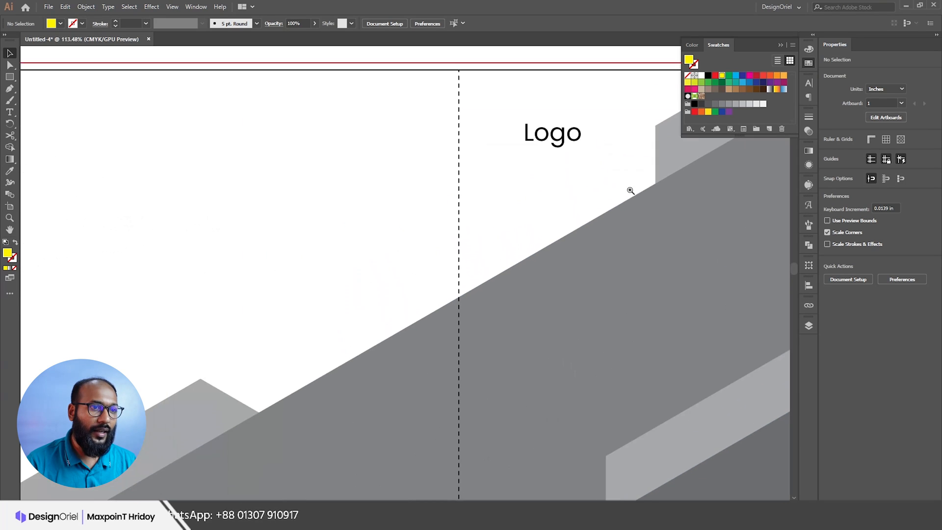
{"action": "scroll", "coordinate": [628, 191], "scroll_direction": "up", "scroll_amount": 2}
{"action": "left_click_drag", "start_coordinate": [542, 226], "coordinate": [539, 315]}
{"action": "left_click_drag", "start_coordinate": [546, 249], "coordinate": [484, 153]}
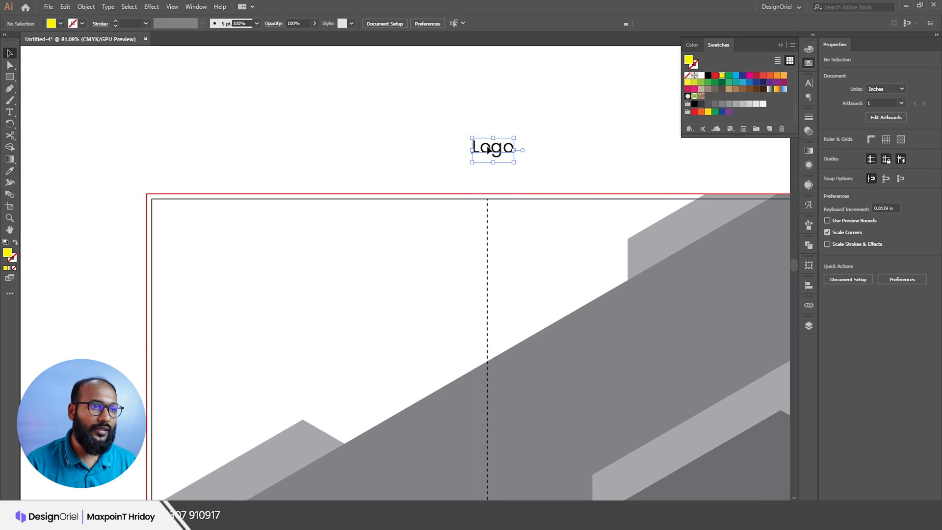
Step: Replace the Logo placeholder text with "DesignOriel"
{"action": "scroll", "coordinate": [485, 153], "scroll_direction": "up", "scroll_amount": 2}
{"action": "double_click", "coordinate": [499, 153]}
{"action": "double_click", "coordinate": [501, 153]}
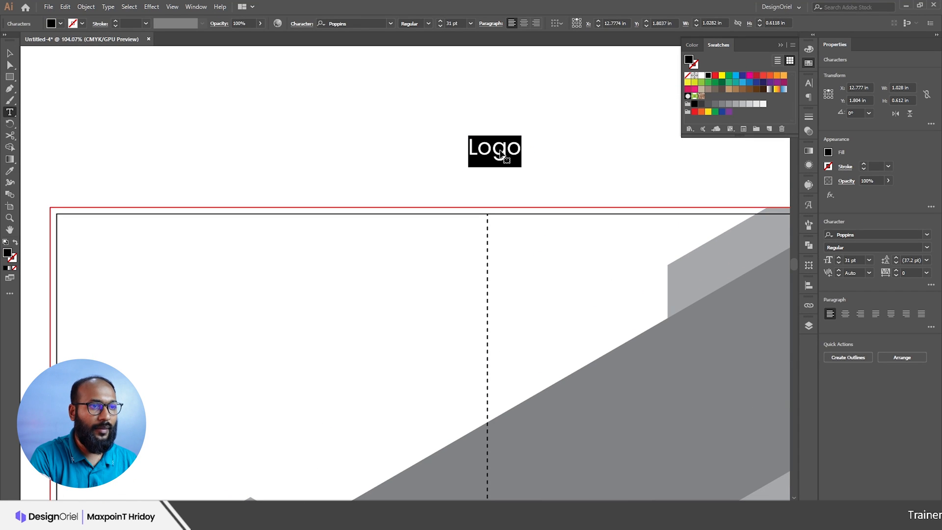
{"action": "type", "text": "DesignOriel"}
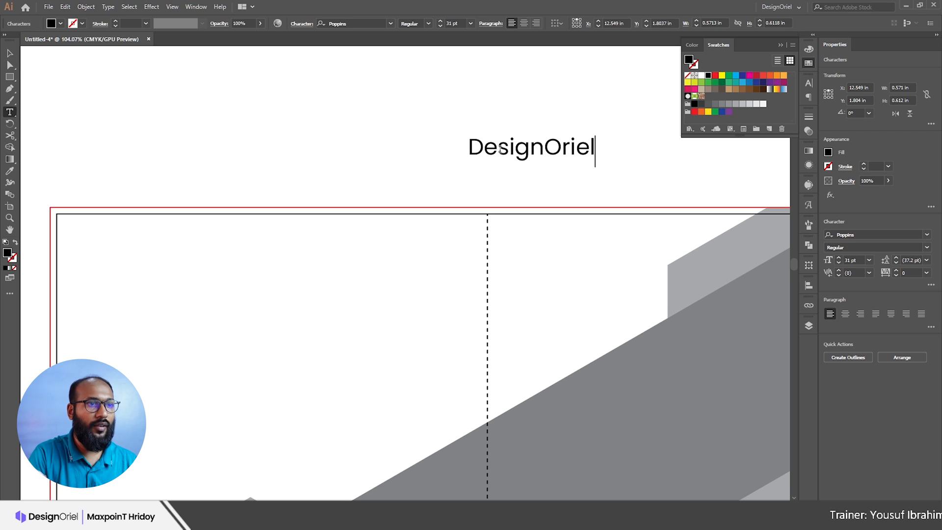
Step: Set the DesignOriel text to the Medium weight of Poppins
{"action": "key", "text": "Escape"}
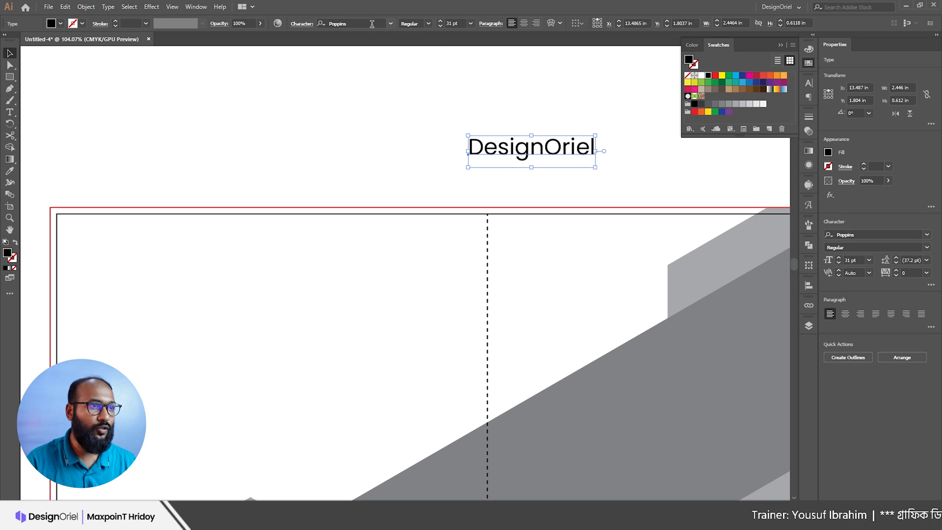
{"action": "left_click", "coordinate": [428, 23]}
{"action": "left_click", "coordinate": [423, 115]}
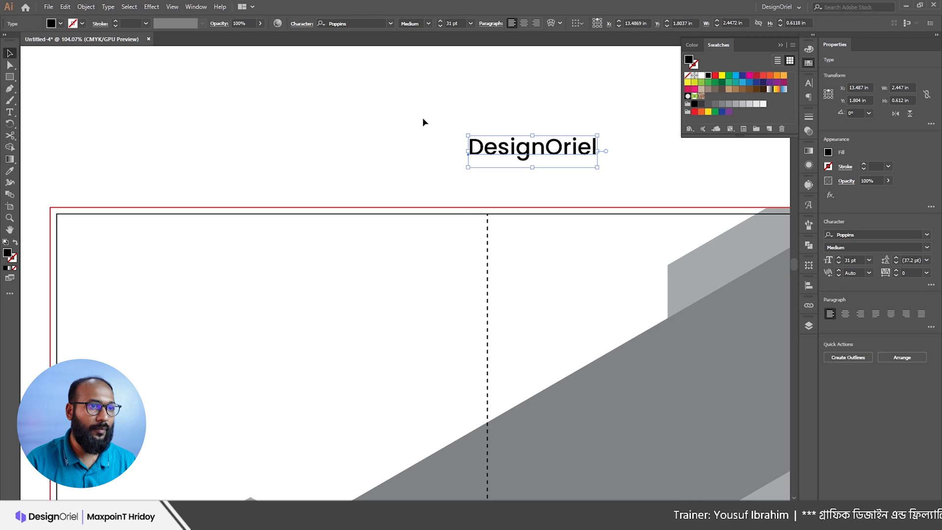
{"action": "left_click", "coordinate": [462, 105]}
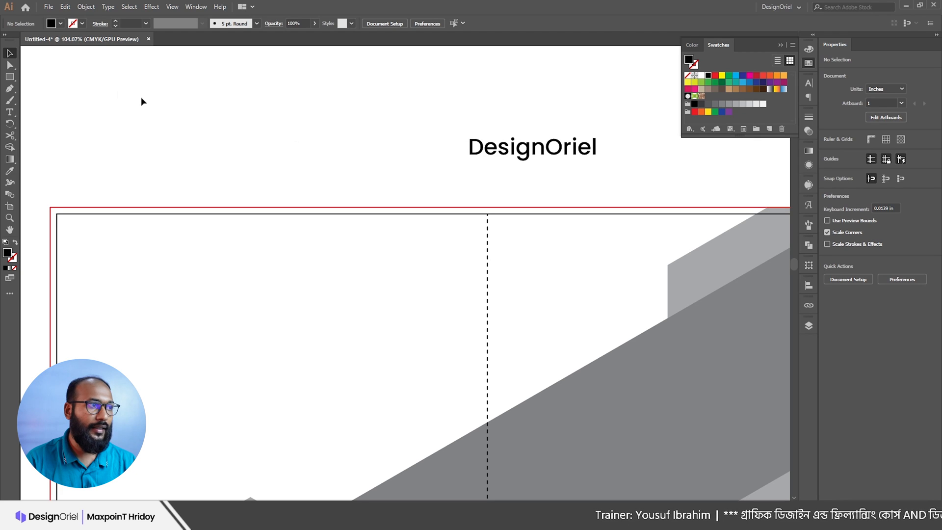
Step: Draw a black circle about 0.96 in across over the first letter of the DesignOriel text
{"action": "left_click_drag", "start_coordinate": [14, 78], "coordinate": [60, 93]}
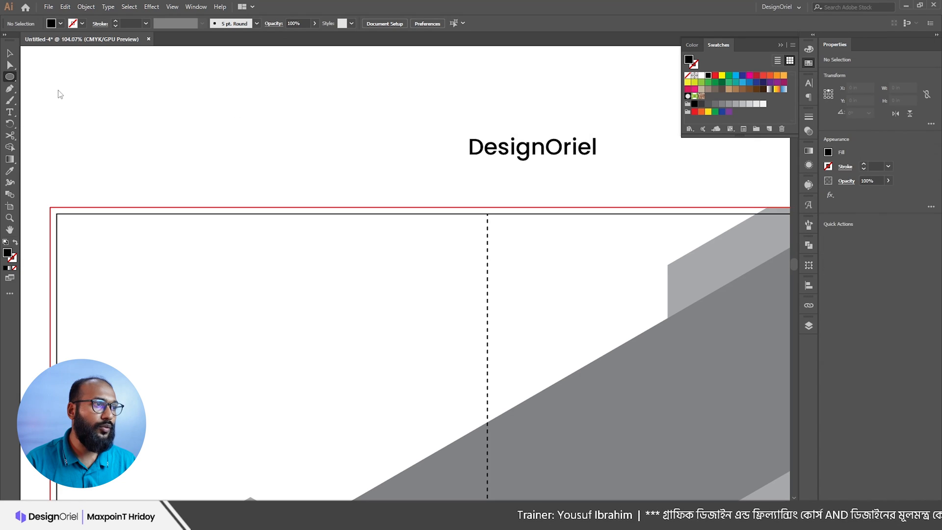
{"action": "mouse_move", "coordinate": [432, 134]}
{"action": "left_mouse_down"}
{"action": "mouse_move", "coordinate": [482, 184]}
{"action": "mouse_move", "coordinate": [462, 160]}
{"action": "left_mouse_up"}
{"action": "key", "text": "v"}
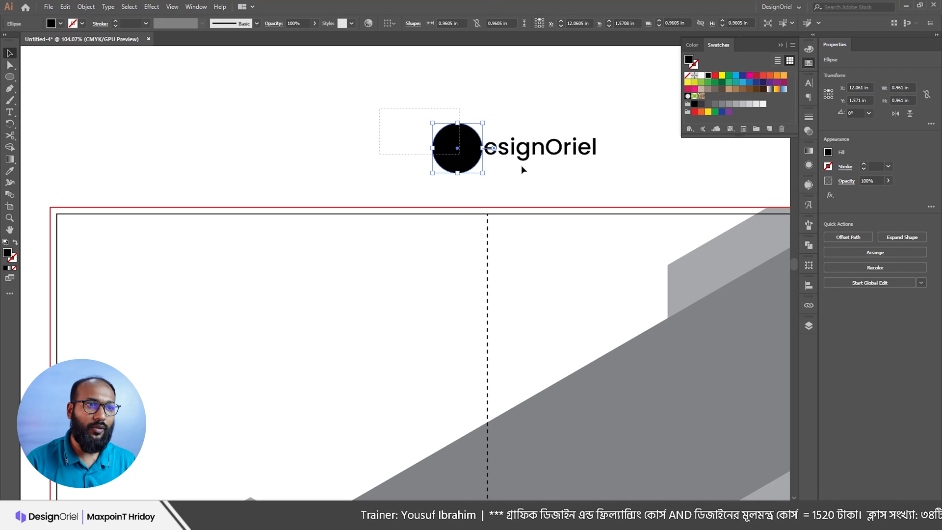
Step: Center the circle and the DesignOriel text vertically on each other and nudge the text slightly down
{"action": "left_click", "coordinate": [544, 170], "text": "shift"}
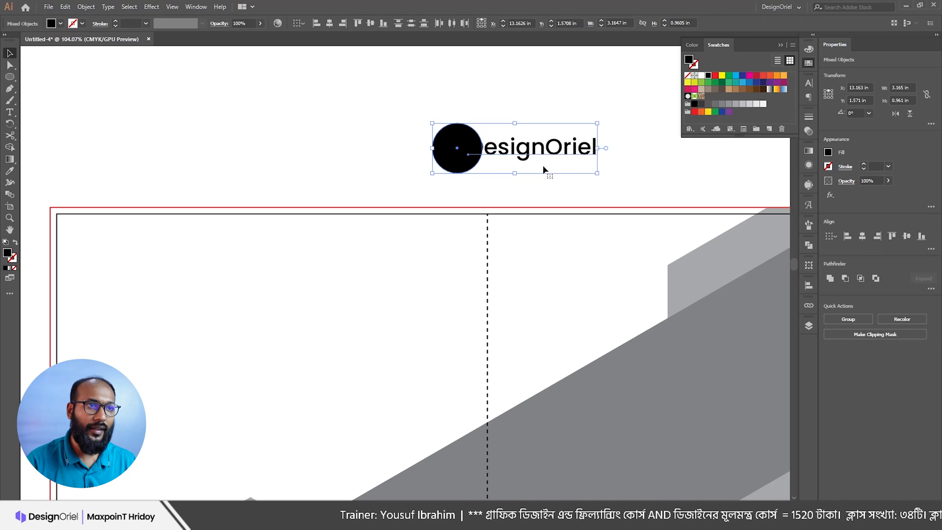
{"action": "left_click", "coordinate": [370, 24]}
{"action": "left_click", "coordinate": [383, 98]}
{"action": "left_click", "coordinate": [497, 154]}
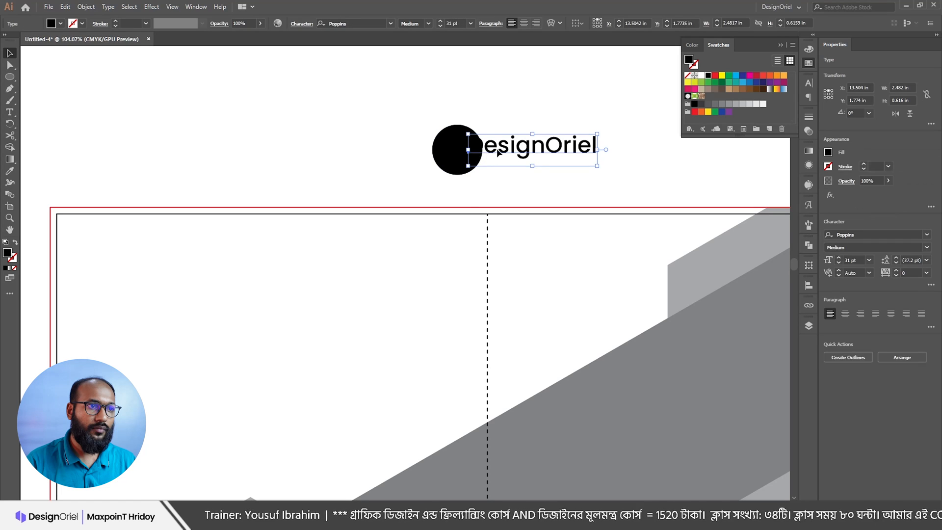
{"action": "left_click_drag", "start_coordinate": [497, 153], "coordinate": [498, 157]}
Step: Enlarge the circle to about 1.065 in across and fill it with light blue
{"action": "left_click", "coordinate": [451, 147]}
{"action": "left_click_drag", "start_coordinate": [432, 149], "coordinate": [426, 150]}
{"action": "left_click", "coordinate": [742, 82]}
Step: Bring the DesignOriel text in front of the blue circle
{"action": "left_click", "coordinate": [524, 144]}
{"action": "right_click", "coordinate": [527, 148]}
{"action": "mouse_move", "coordinate": [573, 289]}
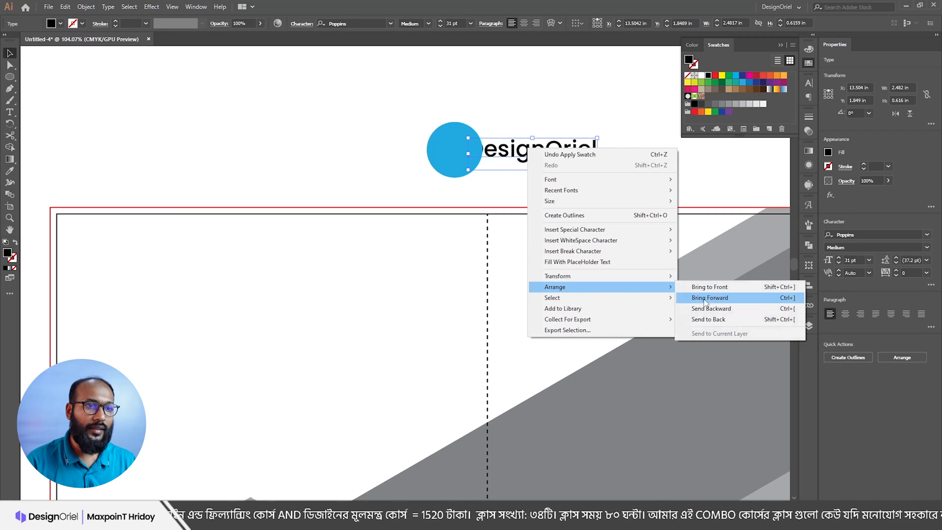
{"action": "left_click", "coordinate": [708, 287]}
{"action": "left_click", "coordinate": [380, 120]}
Step: Slide the DesignOriel text left until its first letters overlap the blue circle
{"action": "left_click_drag", "start_coordinate": [509, 152], "coordinate": [490, 152]}
{"action": "scroll", "coordinate": [477, 145], "scroll_direction": "up", "scroll_amount": 5}
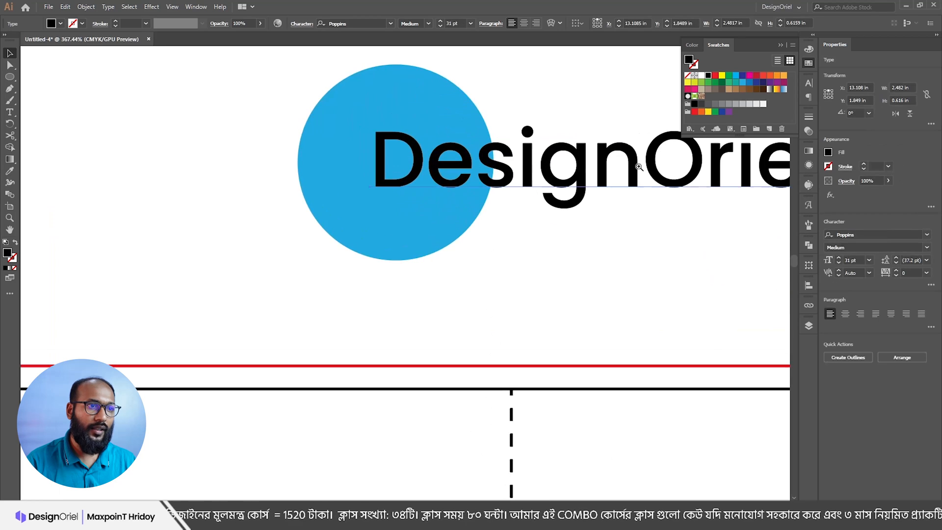
{"action": "left_click", "coordinate": [314, 107]}
{"action": "left_click_drag", "start_coordinate": [425, 165], "coordinate": [386, 165]}
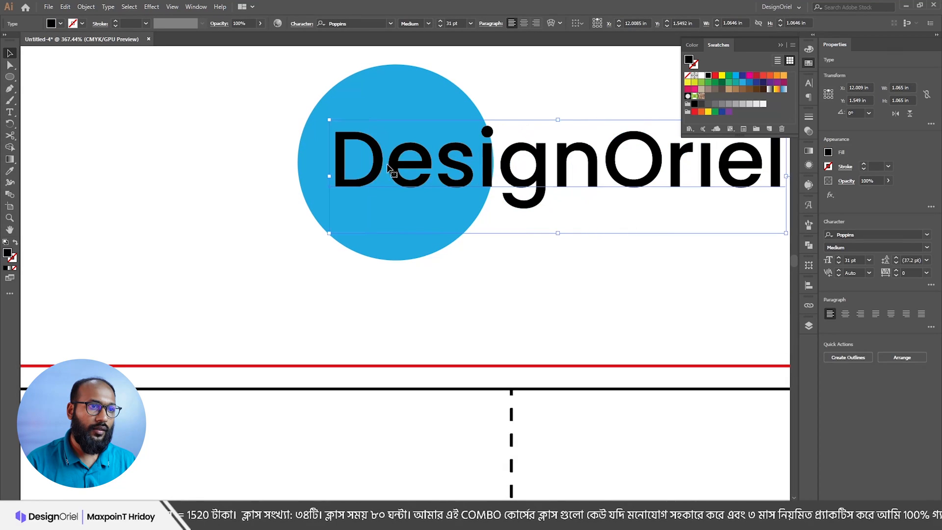
{"action": "left_click_drag", "start_coordinate": [456, 165], "coordinate": [448, 165]}
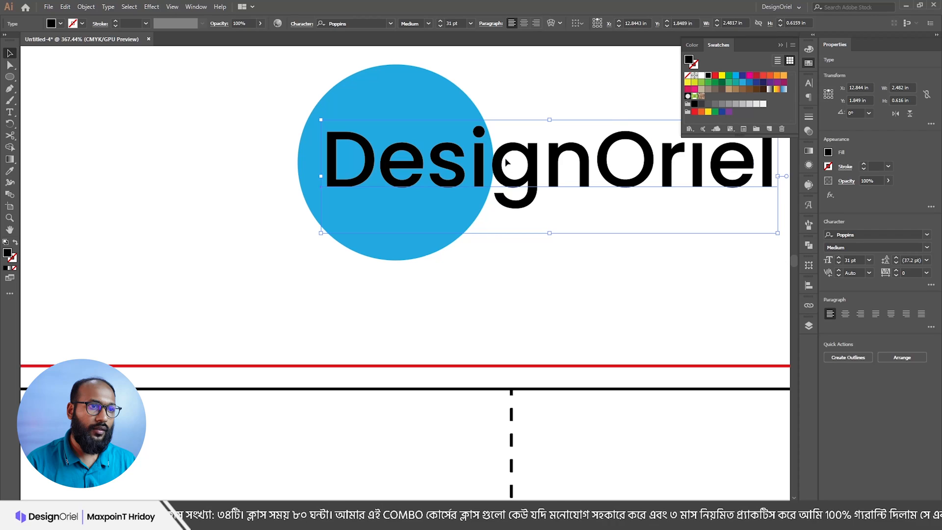
Step: Fine-tune the text slightly back to the right, to an X position of about 12.975 in, leaving a blue margin before the D
{"action": "left_click_drag", "start_coordinate": [506, 160], "coordinate": [508, 160]}
{"action": "scroll", "coordinate": [456, 133], "scroll_direction": "up", "scroll_amount": 1}
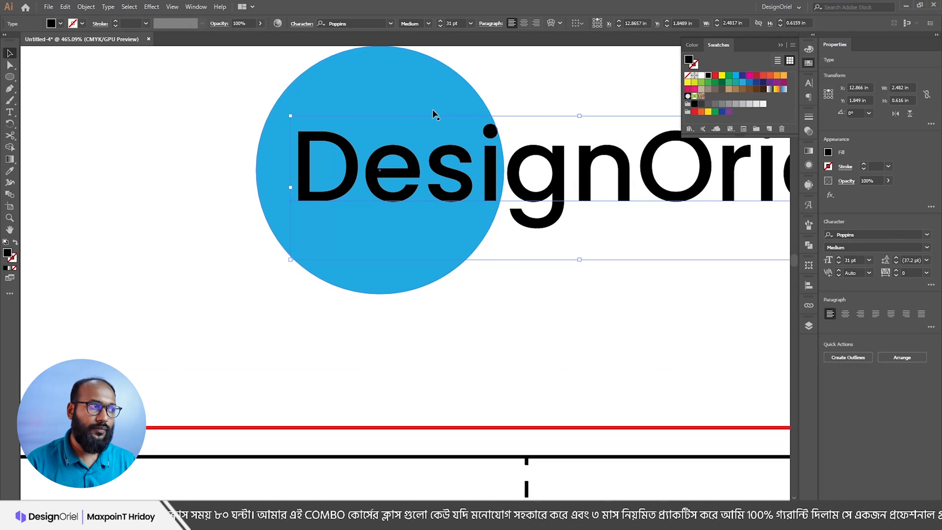
{"action": "left_click", "coordinate": [527, 95]}
{"action": "mouse_move", "coordinate": [529, 173]}
{"action": "left_mouse_down"}
{"action": "mouse_move", "coordinate": [551, 177]}
{"action": "mouse_move", "coordinate": [541, 176]}
{"action": "left_mouse_up"}
{"action": "scroll", "coordinate": [524, 133], "scroll_direction": "down", "scroll_amount": 4}
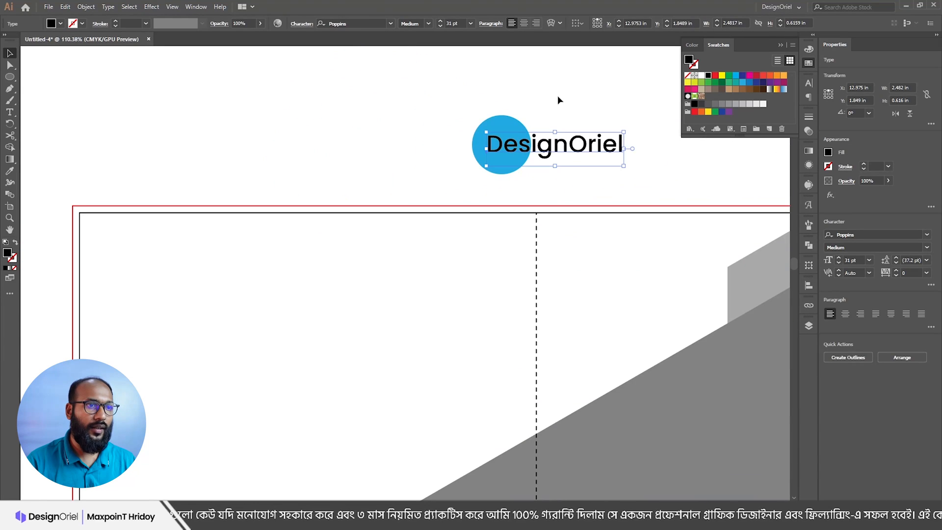
{"action": "left_click", "coordinate": [557, 100]}
{"action": "left_click", "coordinate": [490, 122]}
{"action": "left_click", "coordinate": [517, 76]}
Step: Group the blue circle and the DesignOriel text into one logo
{"action": "left_click_drag", "start_coordinate": [559, 152], "coordinate": [523, 155]}
{"action": "left_click_drag", "start_coordinate": [467, 117], "coordinate": [611, 173]}
{"action": "key", "text": "ctrl+g"}
Step: Move the logo group into the white area at the top of the front cover and scale it down
{"action": "left_click_drag", "start_coordinate": [561, 151], "coordinate": [633, 264]}
{"action": "left_click_drag", "start_coordinate": [619, 232], "coordinate": [530, 234]}
{"action": "left_click_drag", "start_coordinate": [678, 303], "coordinate": [539, 179]}
Step: Draw an 8.27 × 11.69 in blue rectangle over the front cover and offset its path inward
{"action": "left_click", "coordinate": [9, 77]}
{"action": "left_click_drag", "start_coordinate": [419, 89], "coordinate": [625, 381]}
{"action": "left_click", "coordinate": [86, 7]}
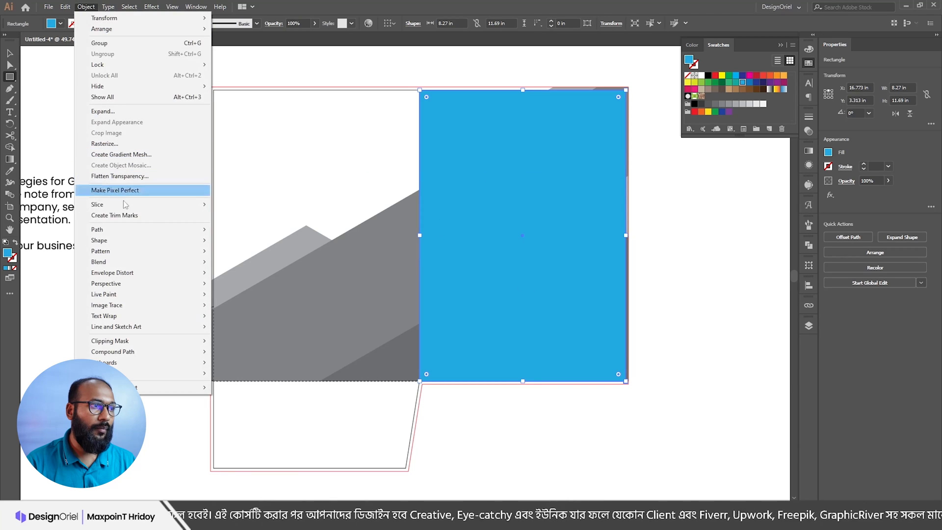
{"action": "mouse_move", "coordinate": [131, 230]}
{"action": "left_click", "coordinate": [263, 265]}
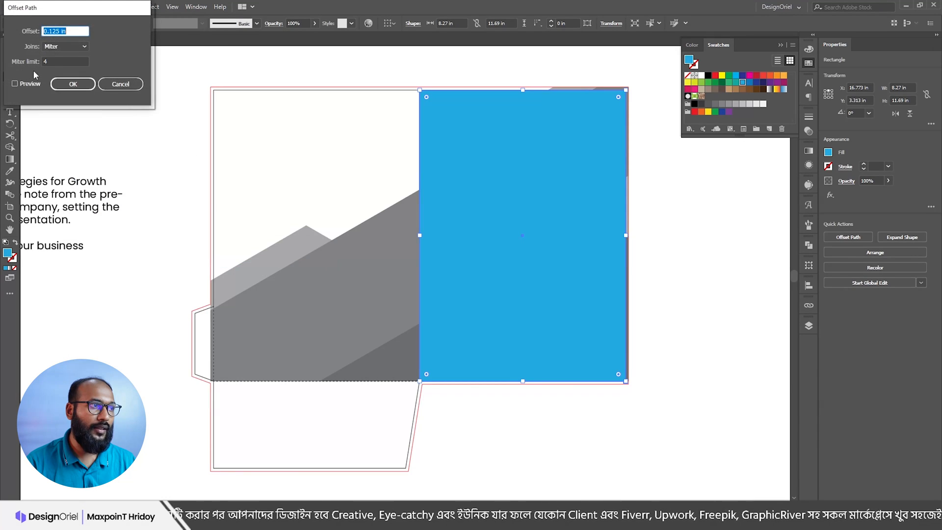
{"action": "scroll", "coordinate": [79, 30], "scroll_direction": "down", "scroll_amount": 5}
{"action": "scroll", "coordinate": [78, 30], "scroll_direction": "up", "scroll_amount": 1}
{"action": "left_click", "coordinate": [72, 84]}
Step: Turn the inset path into a margin guide and delete the blue rectangle covering the front cover
{"action": "key", "text": "ctrl+shift+a"}
{"action": "key", "text": "v"}
{"action": "left_click_drag", "start_coordinate": [483, 138], "coordinate": [593, 200]}
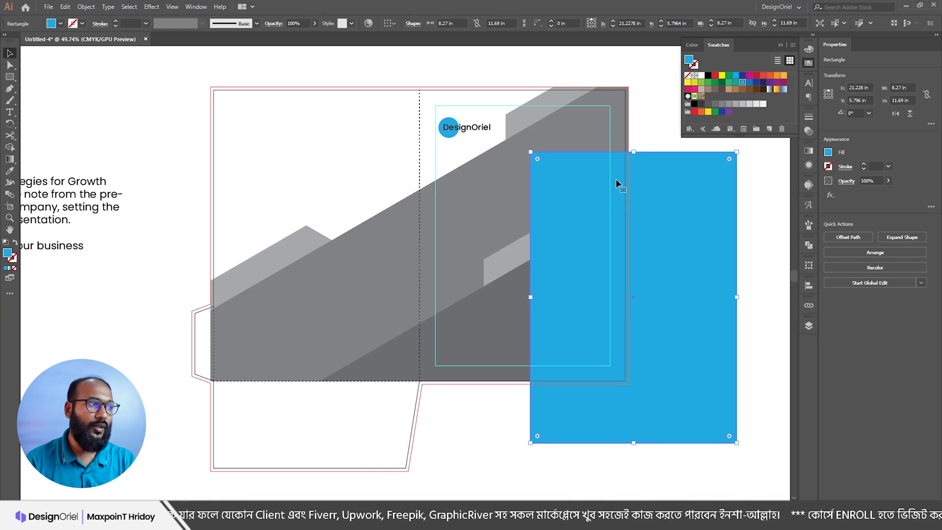
{"action": "key", "text": "Delete"}
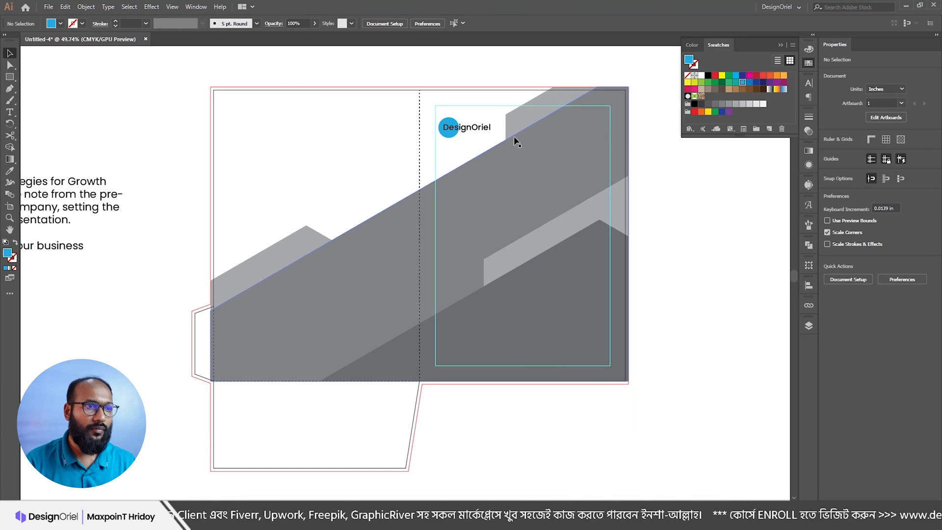
Step: Undo the margin guide and the blue rectangle drawn on the front cover
{"action": "key", "text": "ctrl+z"}
{"action": "key", "text": "ctrl+z"}
{"action": "key", "text": "ctrl+z"}
{"action": "key", "text": "ctrl+z"}
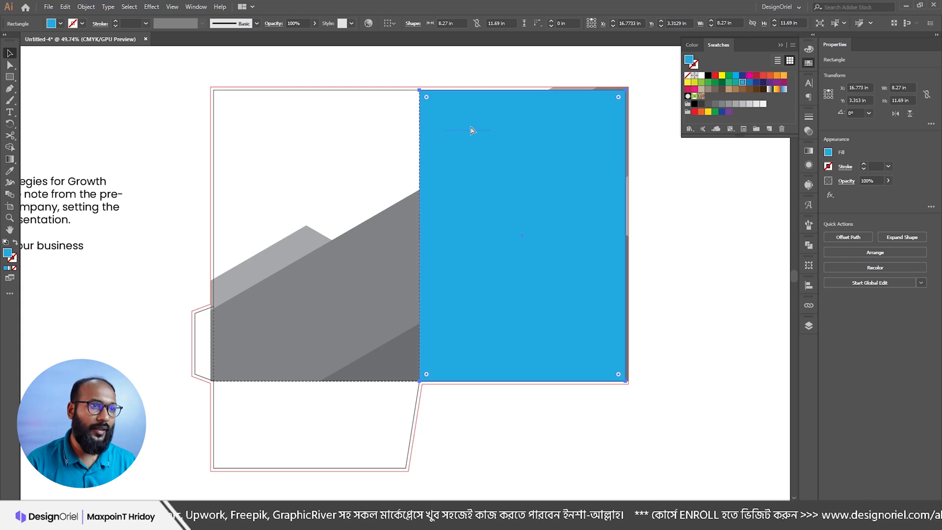
Step: Scale the logo group on the front cover down to about 1.83 in wide
{"action": "scroll", "coordinate": [449, 122], "scroll_direction": "up", "scroll_amount": 3}
{"action": "left_click_drag", "start_coordinate": [512, 130], "coordinate": [479, 129]}
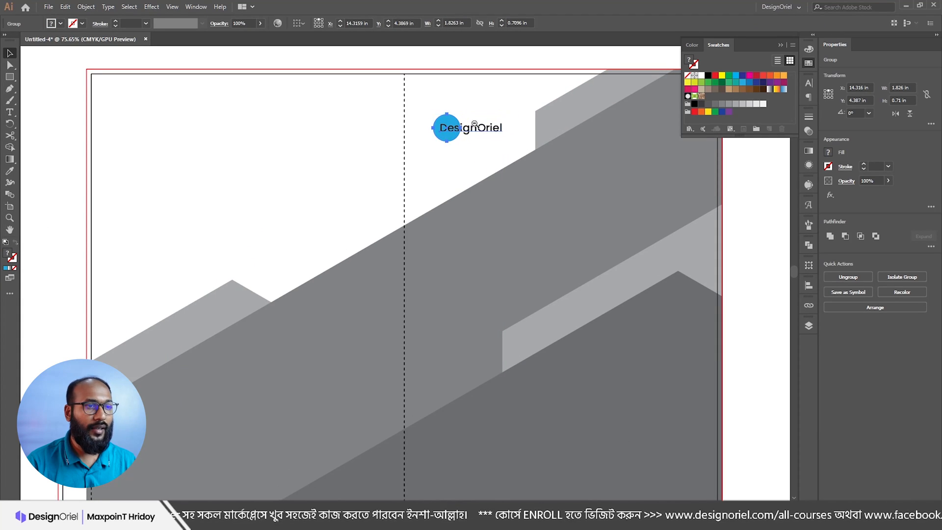
{"action": "scroll", "coordinate": [507, 119], "scroll_direction": "down", "scroll_amount": 3}
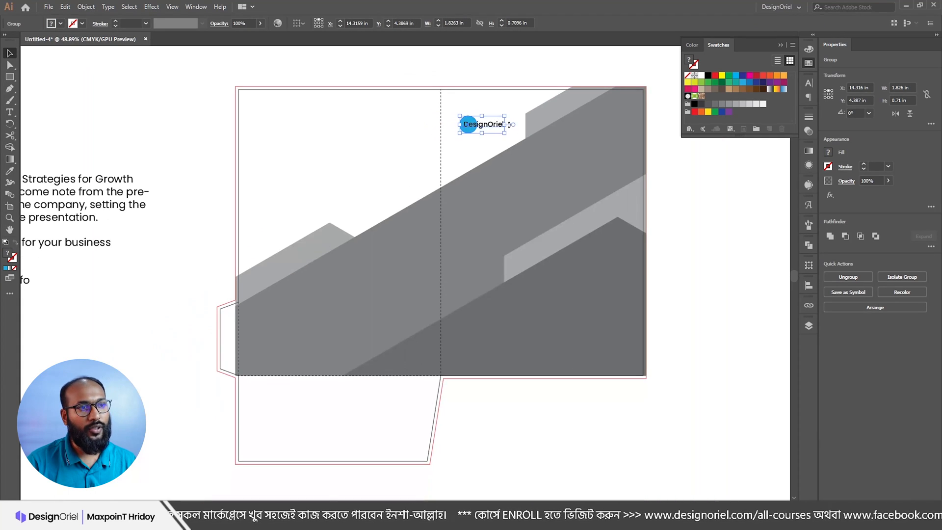
{"action": "left_click", "coordinate": [482, 81]}
Step: Set the "Oriel" part of the logo text to the Light weight of Poppins
{"action": "scroll", "coordinate": [502, 118], "scroll_direction": "up", "scroll_amount": 5}
{"action": "key", "text": "t"}
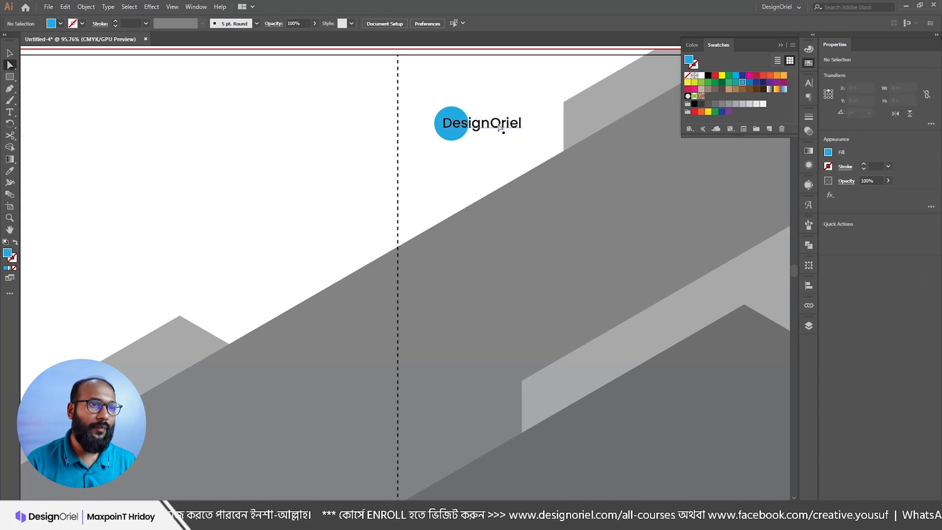
{"action": "left_click_drag", "start_coordinate": [490, 122], "coordinate": [523, 123]}
{"action": "left_click", "coordinate": [428, 24]}
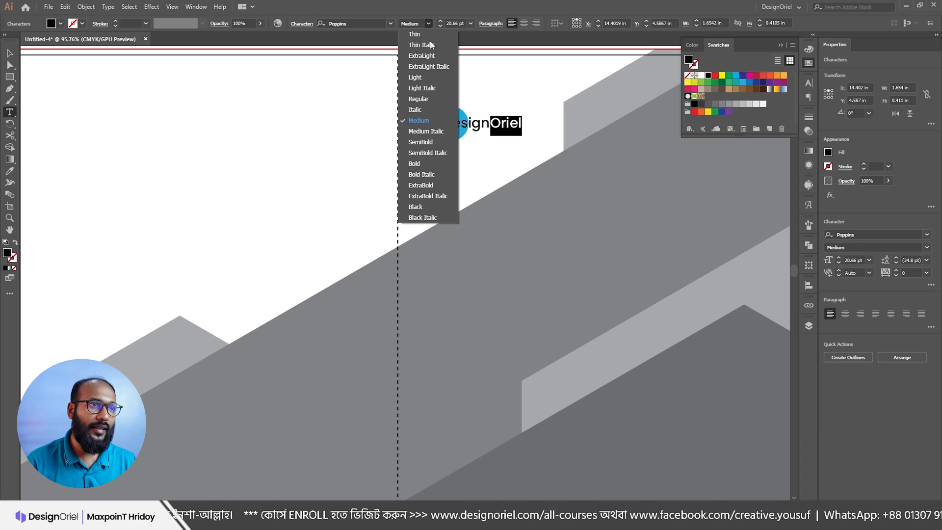
{"action": "left_click", "coordinate": [423, 80]}
{"action": "key", "text": "Escape"}
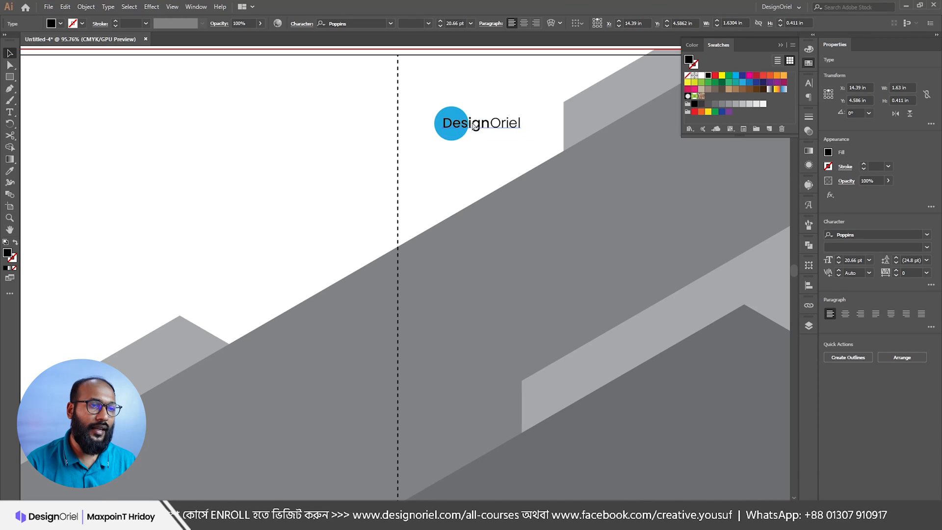
Step: Select the logo text together with the blue circle and group them
{"action": "scroll", "coordinate": [530, 129], "scroll_direction": "up", "scroll_amount": 5}
{"action": "left_click", "coordinate": [507, 116]}
{"action": "left_click_drag", "start_coordinate": [535, 111], "coordinate": [347, 118]}
{"action": "key", "text": "Down"}
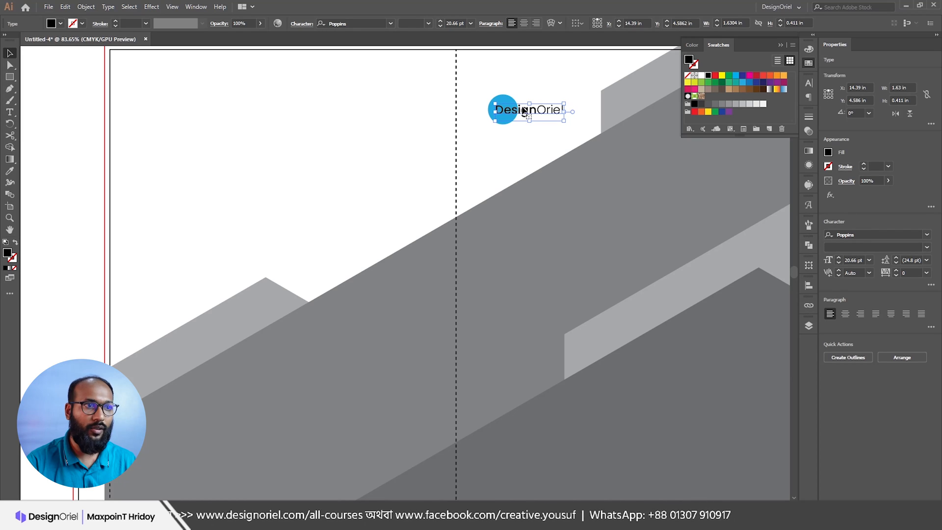
{"action": "left_click", "coordinate": [506, 100], "text": "shift"}
{"action": "key", "text": "ctrl+g"}
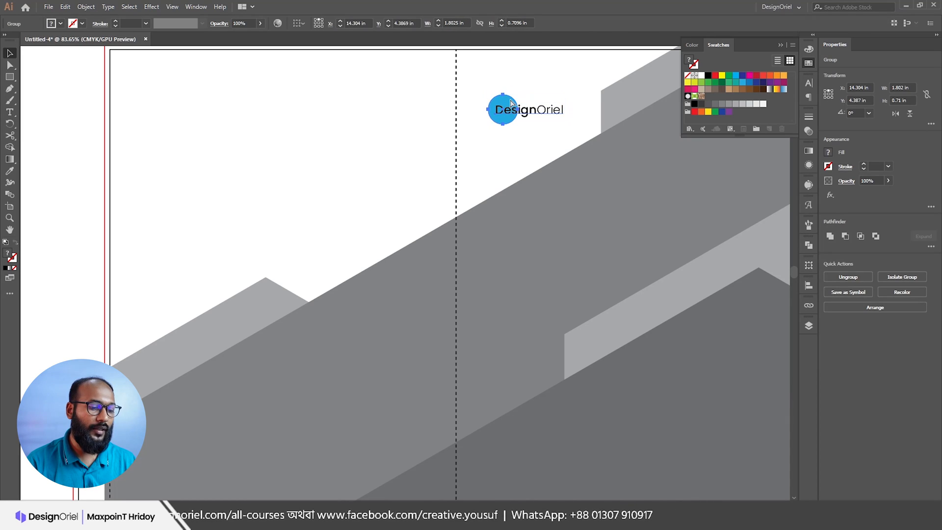
{"action": "left_click_drag", "start_coordinate": [510, 104], "coordinate": [559, 205]}
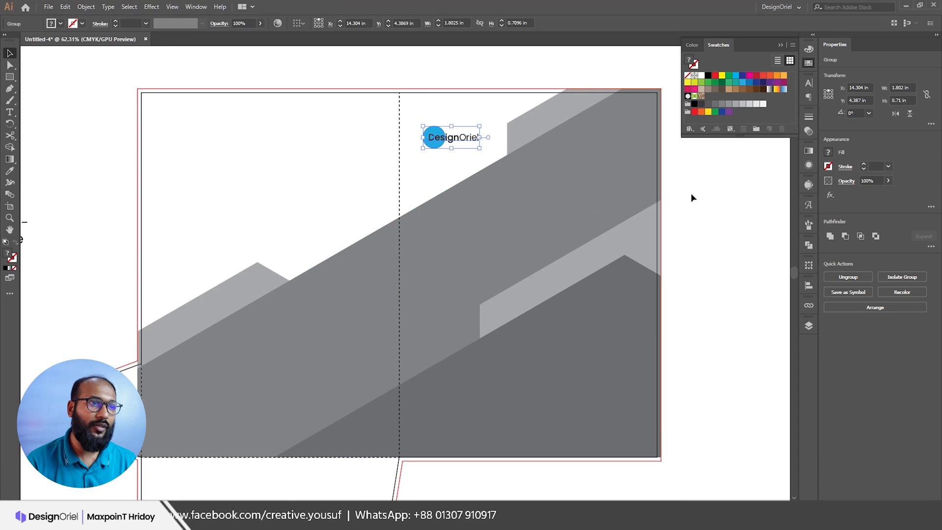
{"action": "left_click", "coordinate": [691, 193]}
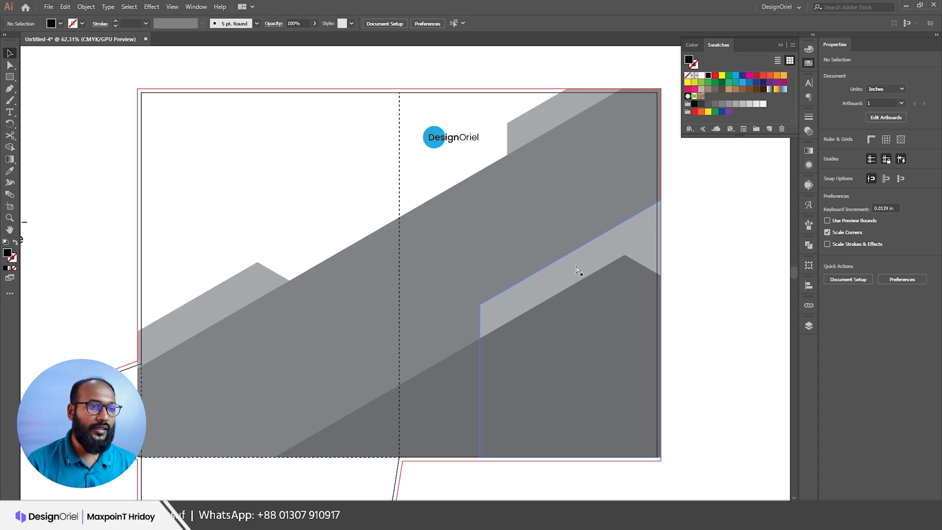
Step: Fill the dark gray polygon at the bottom of the front cover with white
{"action": "left_click", "coordinate": [580, 286]}
{"action": "left_click", "coordinate": [700, 75]}
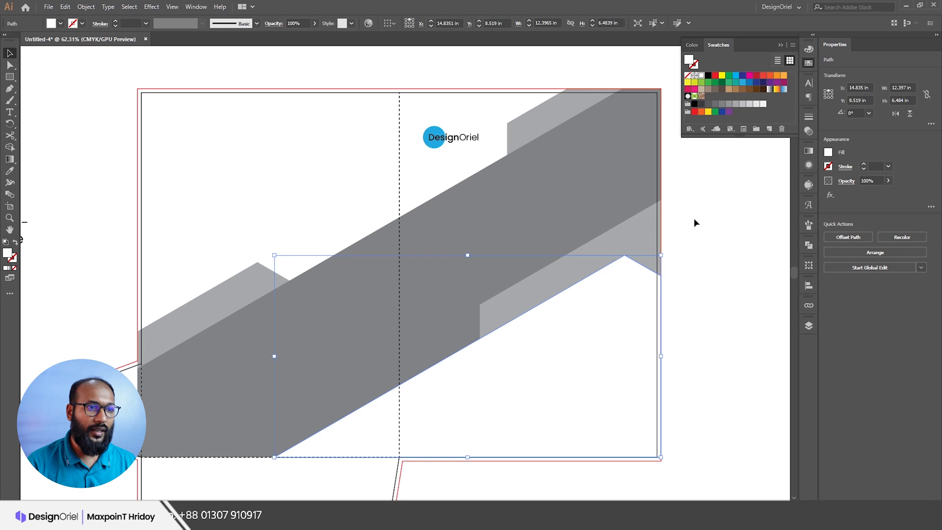
{"action": "left_click", "coordinate": [693, 218]}
Step: Recolor the light gray polygon above the white shape with the logo circle's blue using the Eyedropper
{"action": "left_click", "coordinate": [636, 239]}
{"action": "left_click", "coordinate": [9, 170]}
{"action": "left_click", "coordinate": [434, 126]}
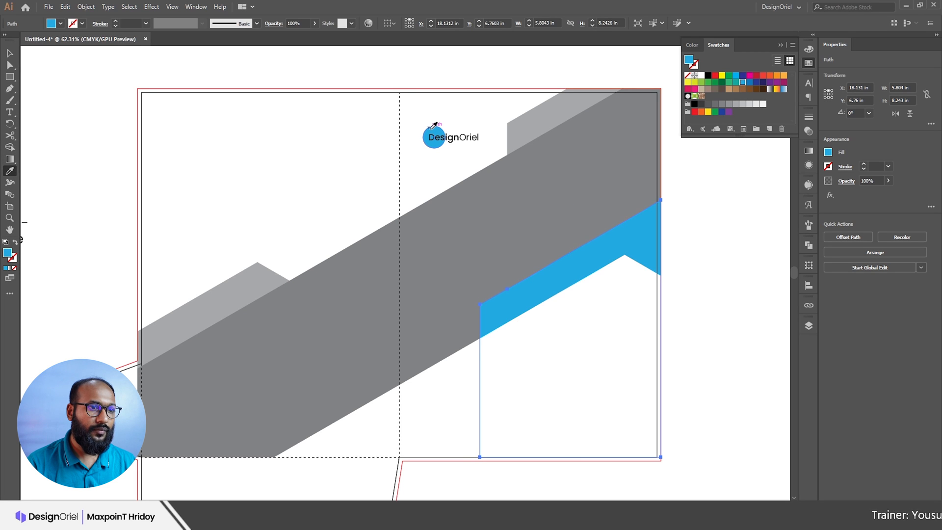
{"action": "left_click", "coordinate": [806, 50]}
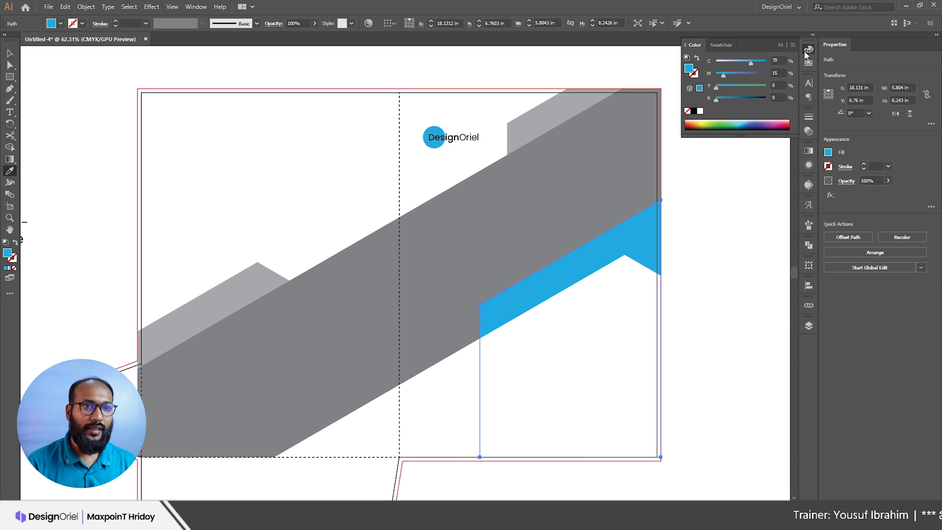
{"action": "key", "text": "v"}
{"action": "left_click", "coordinate": [676, 199]}
{"action": "left_click", "coordinate": [468, 231]}
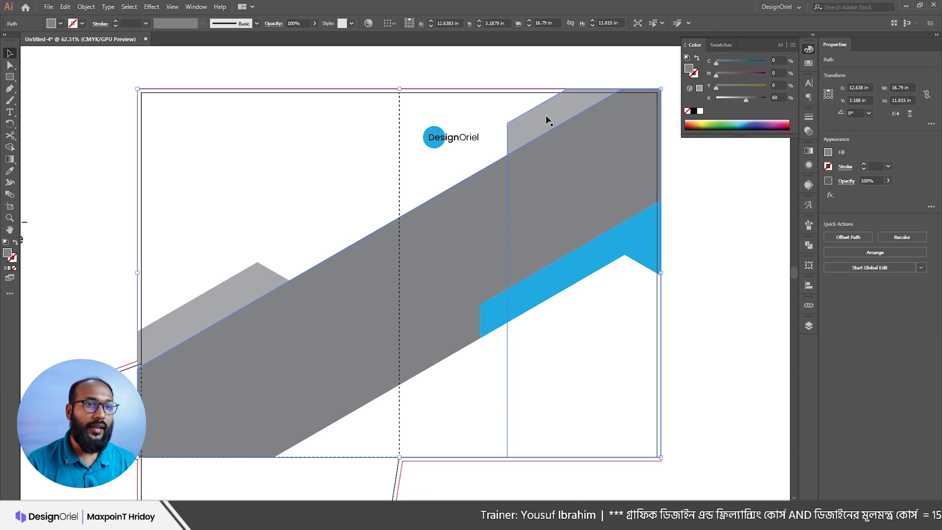
{"action": "left_click_drag", "start_coordinate": [561, 181], "coordinate": [543, 223]}
{"action": "key", "text": "ctrl+z"}
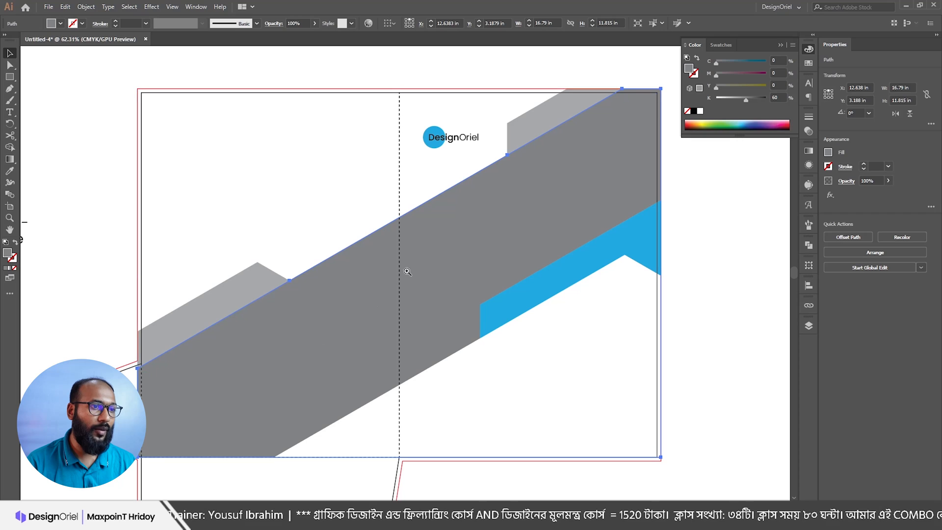
Step: Try to divide the large gray polygon with a vertical line drawn along the center crease
{"action": "left_click", "coordinate": [10, 77]}
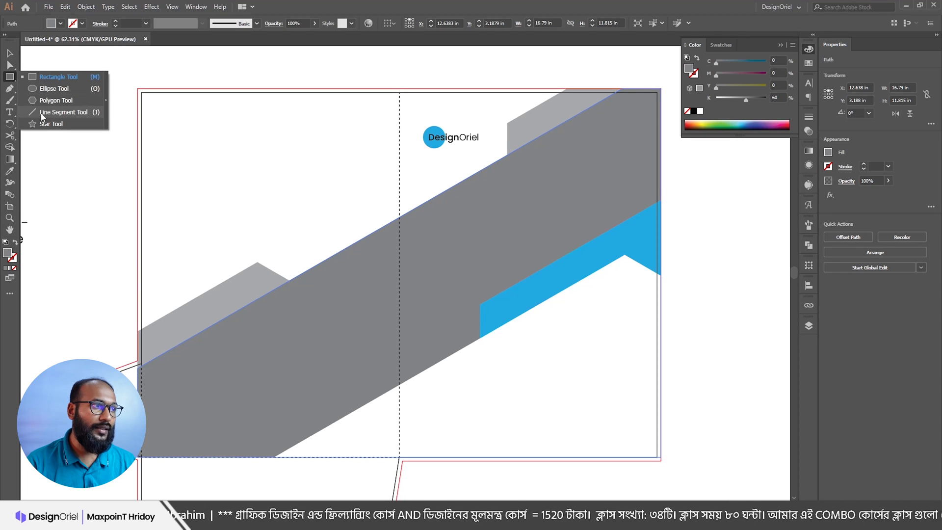
{"action": "left_click", "coordinate": [62, 112]}
{"action": "left_click_drag", "start_coordinate": [399, 158], "coordinate": [399, 413]}
{"action": "key", "text": "v"}
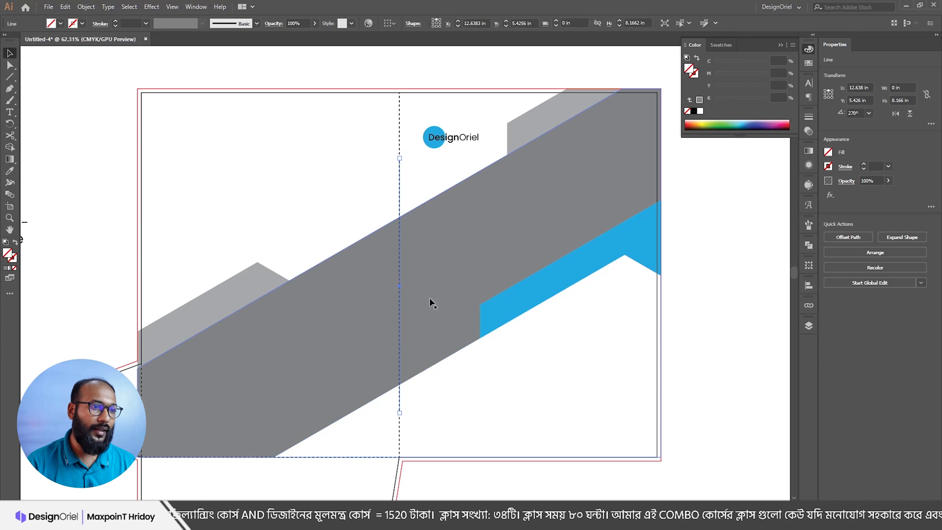
{"action": "left_click", "coordinate": [431, 271], "text": "shift"}
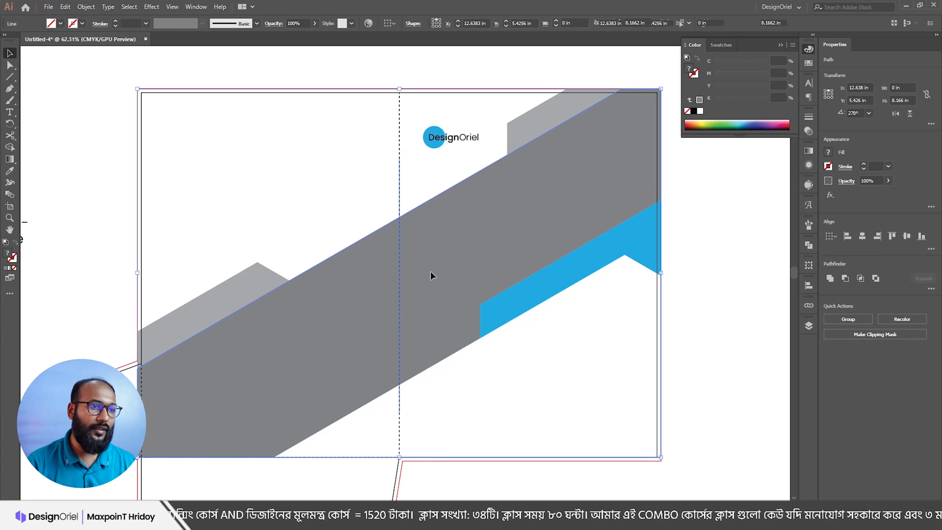
{"action": "left_click", "coordinate": [930, 288]}
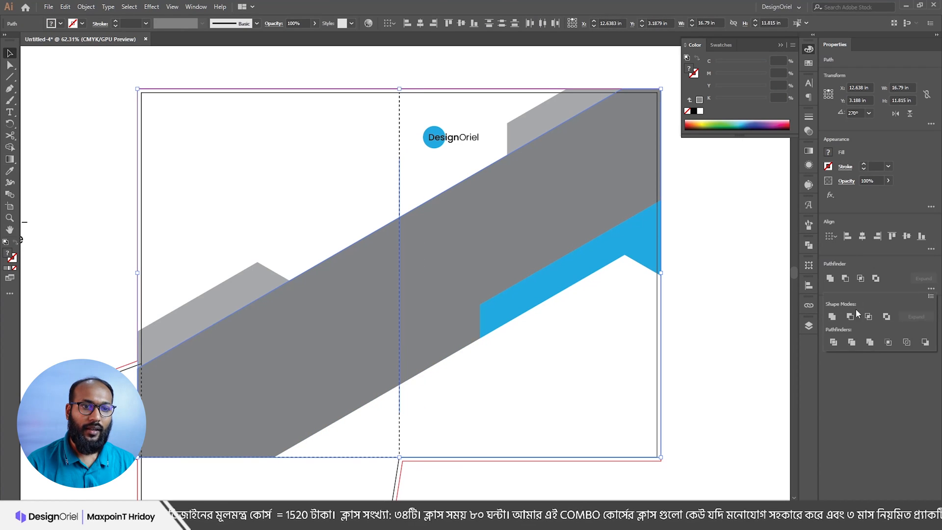
{"action": "left_click", "coordinate": [833, 342]}
{"action": "key", "text": "ctrl+shift+a"}
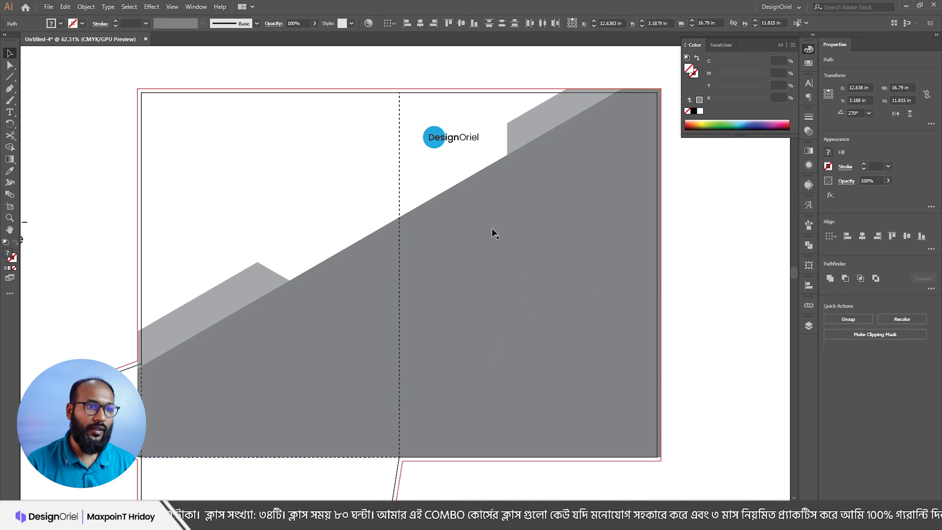
Step: Undo the division of the large gray polygon
{"action": "right_click", "coordinate": [514, 232]}
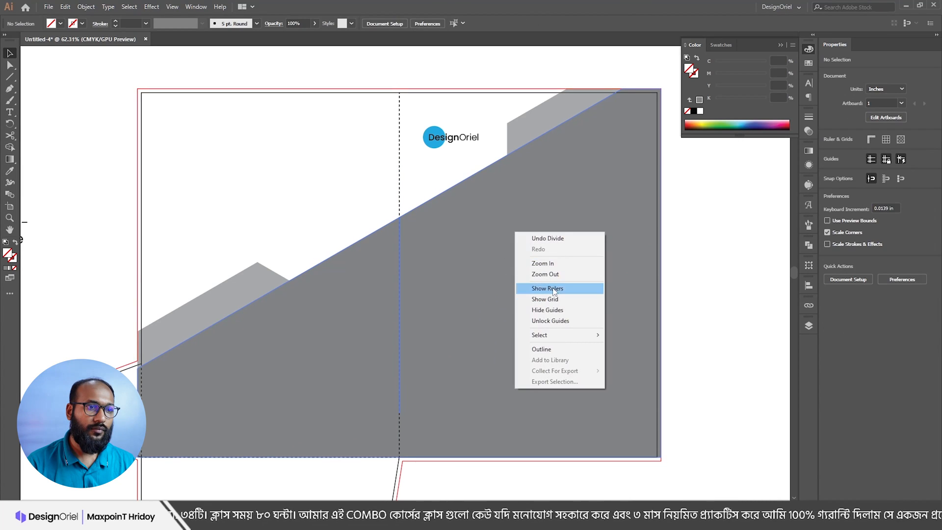
{"action": "left_click", "coordinate": [652, 248]}
{"action": "left_click", "coordinate": [523, 228]}
{"action": "right_click", "coordinate": [542, 206]}
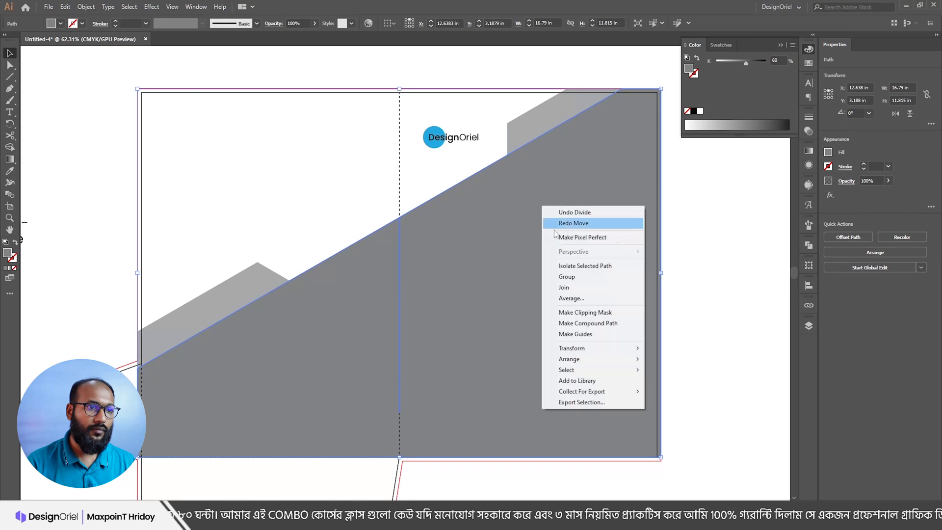
{"action": "left_click", "coordinate": [568, 276]}
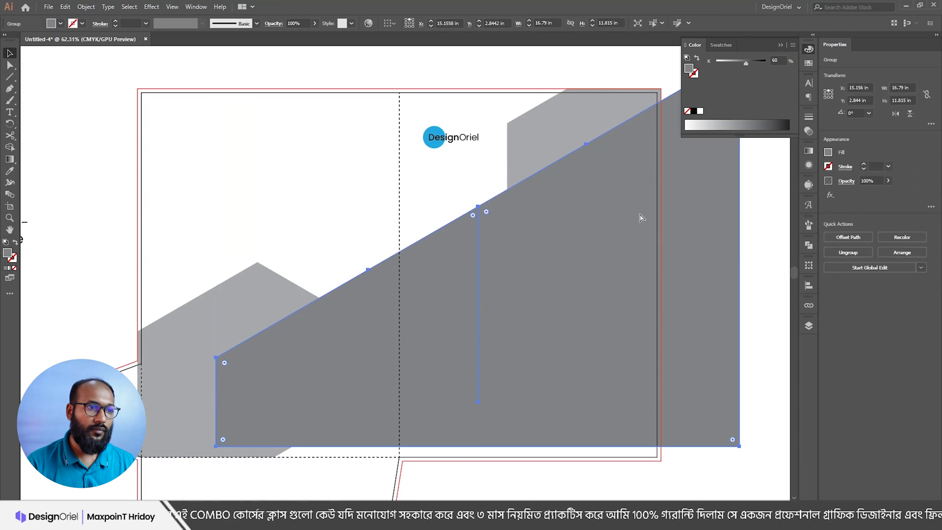
{"action": "key", "text": "ctrl+z"}
{"action": "key", "text": "ctrl+z"}
{"action": "left_click", "coordinate": [719, 211]}
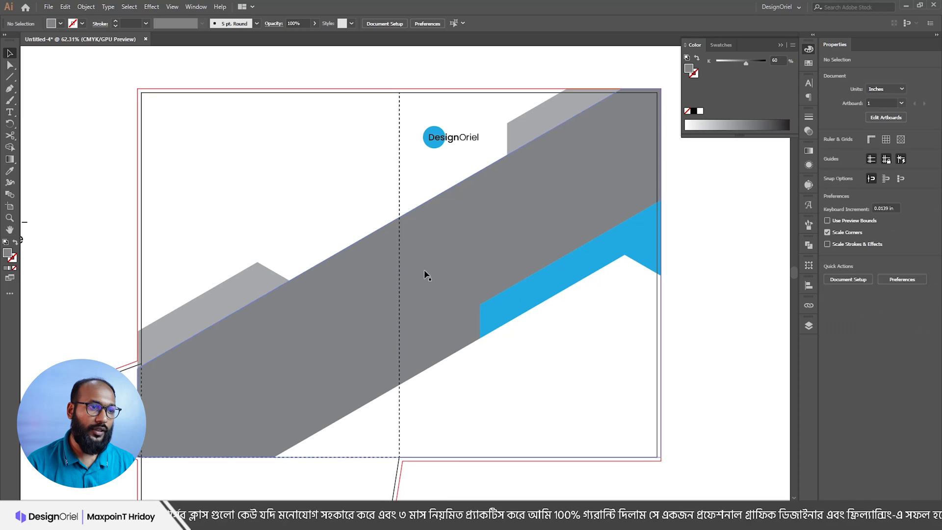
{"action": "left_click_drag", "start_coordinate": [424, 268], "coordinate": [480, 234]}
{"action": "key", "text": "ctrl+z"}
{"action": "left_click_drag", "start_coordinate": [398, 276], "coordinate": [453, 264]}
{"action": "key", "text": "ctrl+z"}
{"action": "left_click", "coordinate": [681, 236]}
Step: Divide the large gray polygon with a vertical line along the center crease, extending past its lower edge, and ungroup the pieces
{"action": "scroll", "coordinate": [636, 223], "scroll_direction": "down", "scroll_amount": 2}
{"action": "left_click_drag", "start_coordinate": [581, 253], "coordinate": [559, 205]}
{"action": "left_click", "coordinate": [8, 77]}
{"action": "left_click_drag", "start_coordinate": [420, 131], "coordinate": [419, 394]}
{"action": "key", "text": "v"}
{"action": "left_click", "coordinate": [548, 146], "text": "shift"}
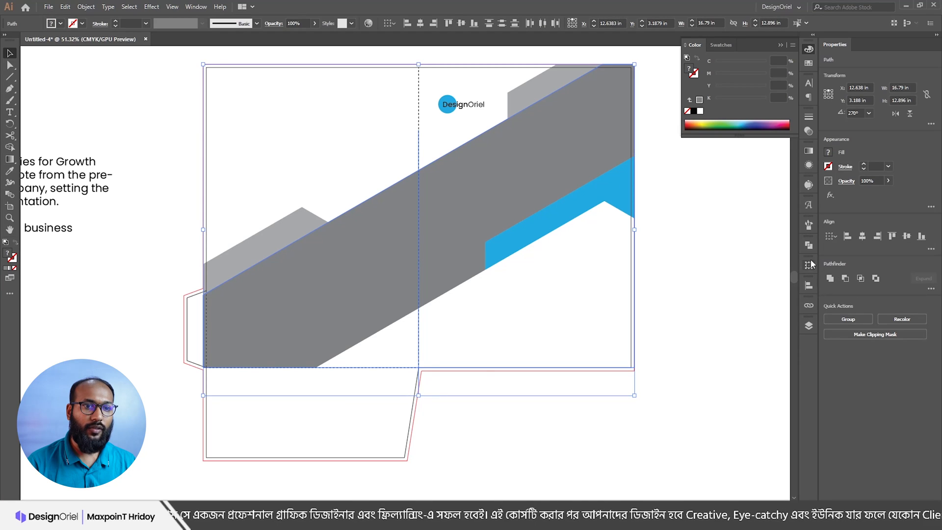
{"action": "left_click", "coordinate": [808, 245]}
{"action": "left_click", "coordinate": [695, 292]}
{"action": "right_click", "coordinate": [527, 175]}
{"action": "left_click", "coordinate": [560, 260]}
Step: Move the two divided gray pieces to check that they are separate, undoing each move
{"action": "left_click", "coordinate": [680, 166]}
{"action": "left_click_drag", "start_coordinate": [562, 163], "coordinate": [619, 159]}
{"action": "key", "text": "ctrl+z"}
{"action": "left_click_drag", "start_coordinate": [371, 225], "coordinate": [316, 230]}
{"action": "key", "text": "ctrl+z"}
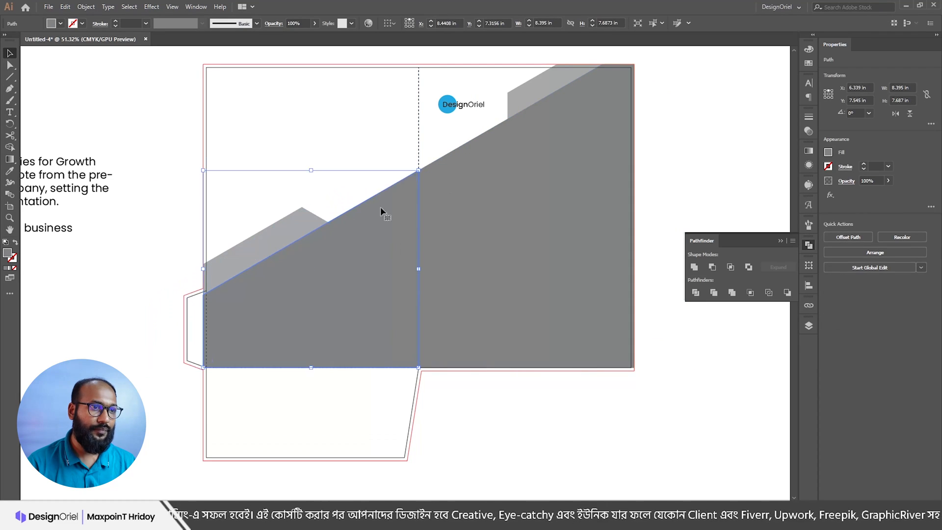
{"action": "left_click", "coordinate": [497, 154]}
{"action": "left_click_drag", "start_coordinate": [512, 119], "coordinate": [611, 156]}
{"action": "key", "text": "ctrl+z"}
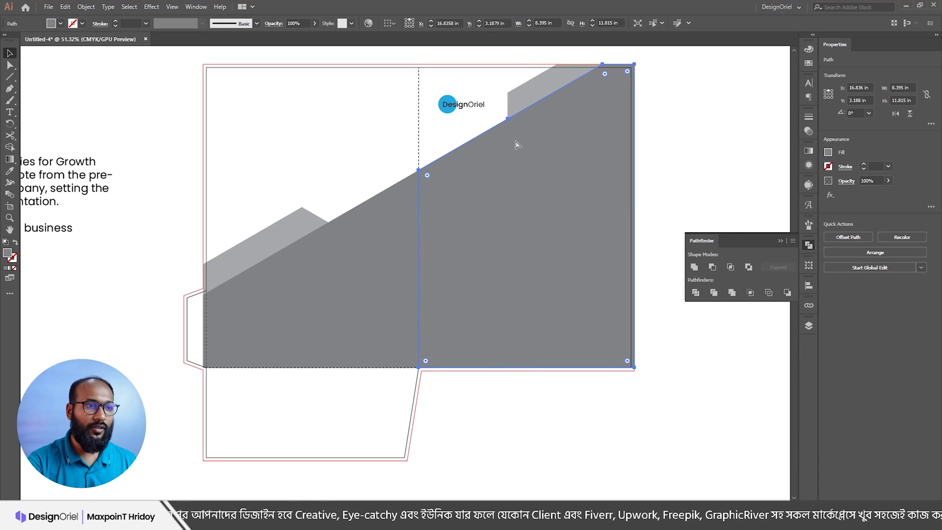
Step: Send the front cover's gray piece backward, behind the blue and white shapes but above the light gray polygon at the upper edge
{"action": "key", "text": "ctrl"}
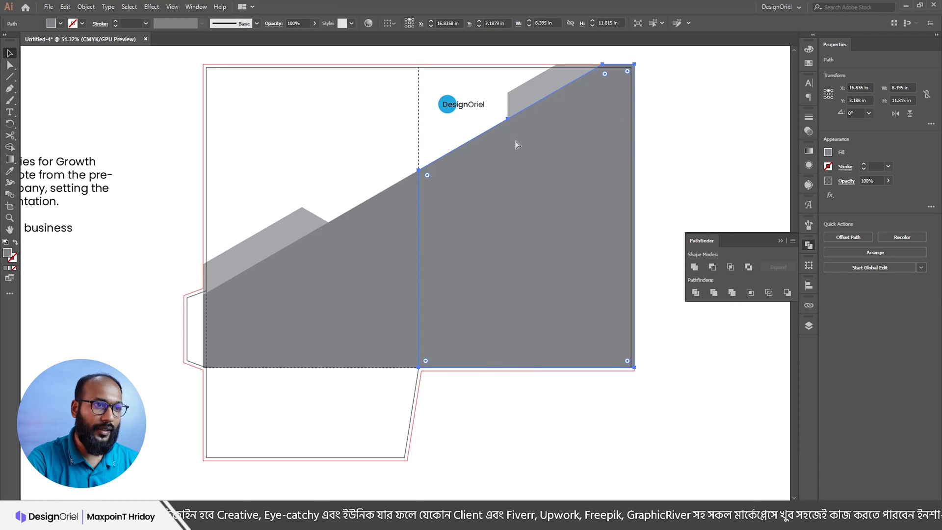
{"action": "key", "text": "ctrl+["}
{"action": "key", "text": "ctrl+["}
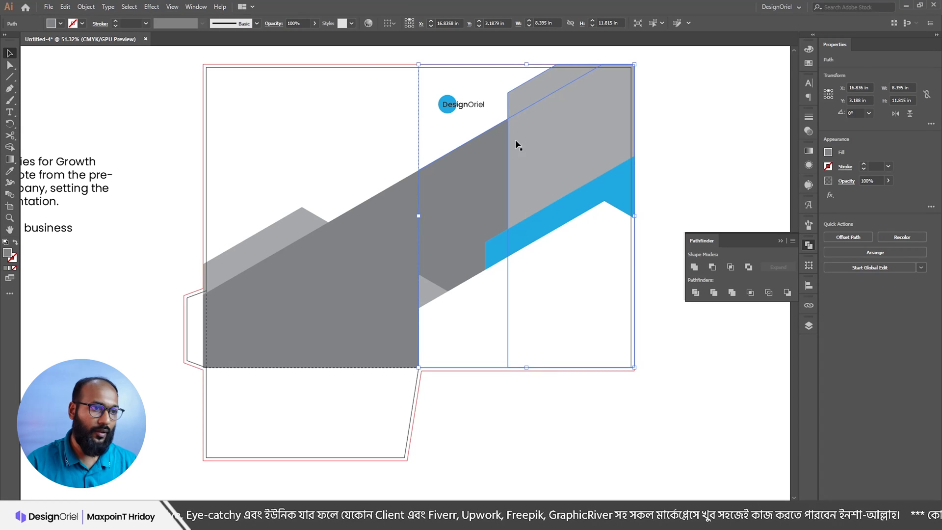
{"action": "key", "text": "ctrl+]"}
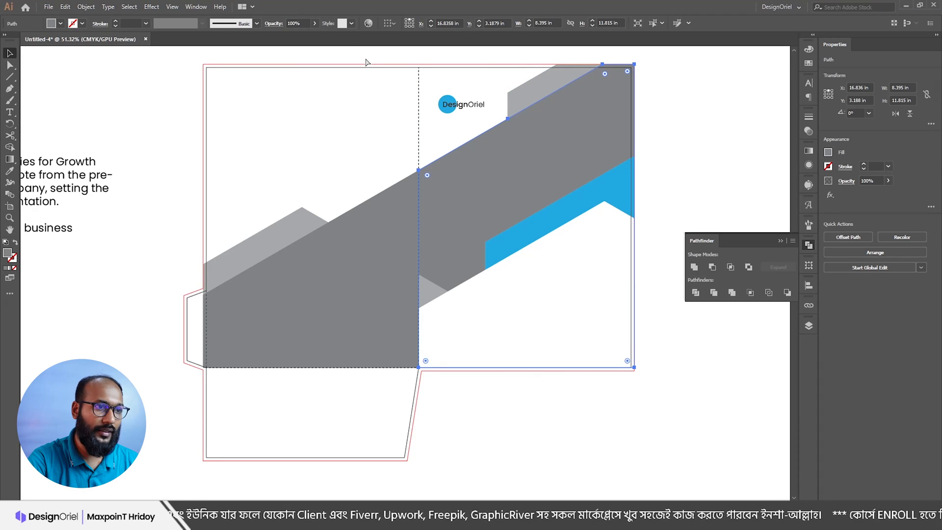
{"action": "left_click_drag", "start_coordinate": [491, 162], "coordinate": [553, 167]}
{"action": "key", "text": "ctrl+z"}
Step: Recolor the back cover's gray piece with the front cover shape's blue using the Eyedropper
{"action": "left_click", "coordinate": [382, 250]}
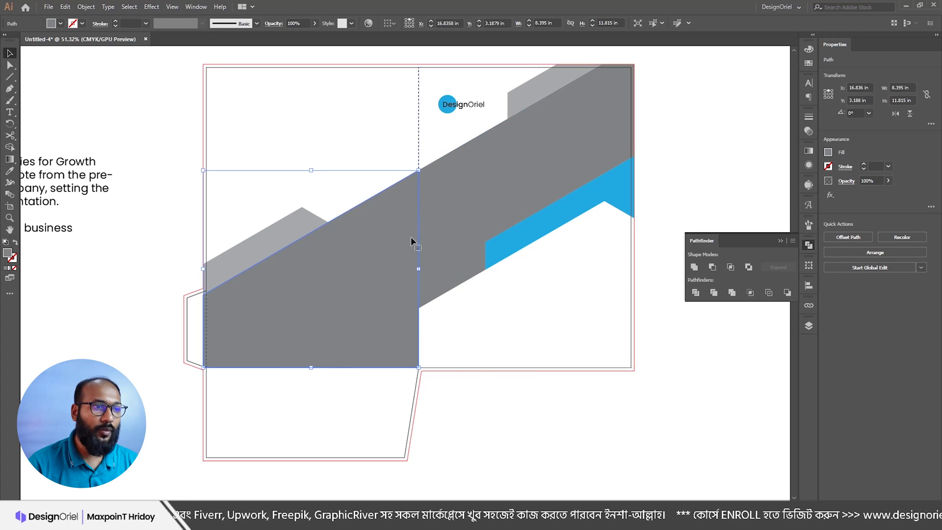
{"action": "left_click", "coordinate": [806, 65]}
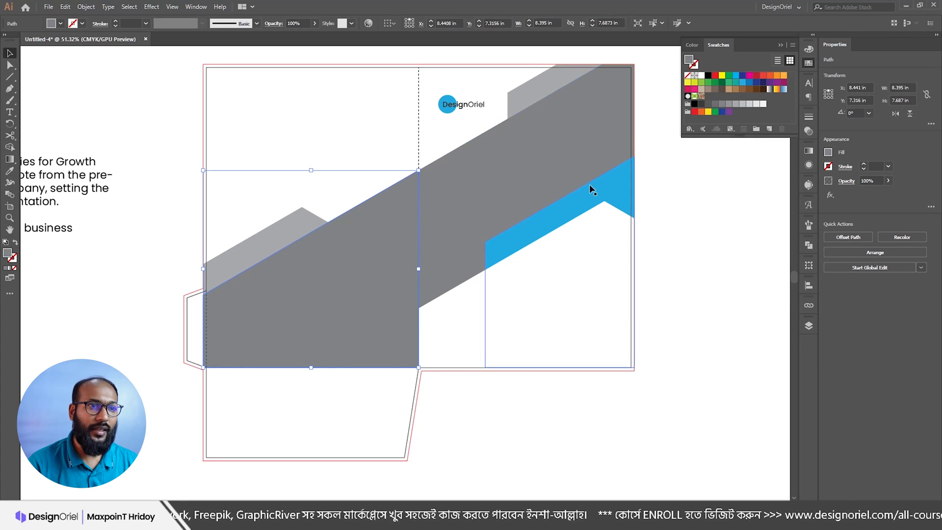
{"action": "key", "text": "i"}
{"action": "left_click", "coordinate": [578, 198]}
{"action": "key", "text": "v"}
{"action": "left_click", "coordinate": [641, 186]}
Step: Fill the light gray polygon at the front cover's upper edge with the very dark gray swatch beside black
{"action": "left_click", "coordinate": [537, 146]}
{"action": "left_click", "coordinate": [530, 89]}
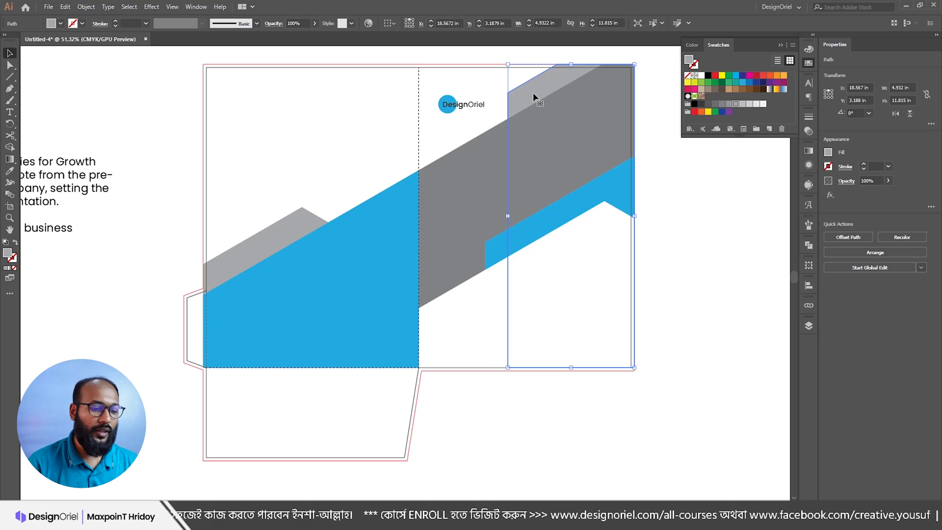
{"action": "key", "text": "i"}
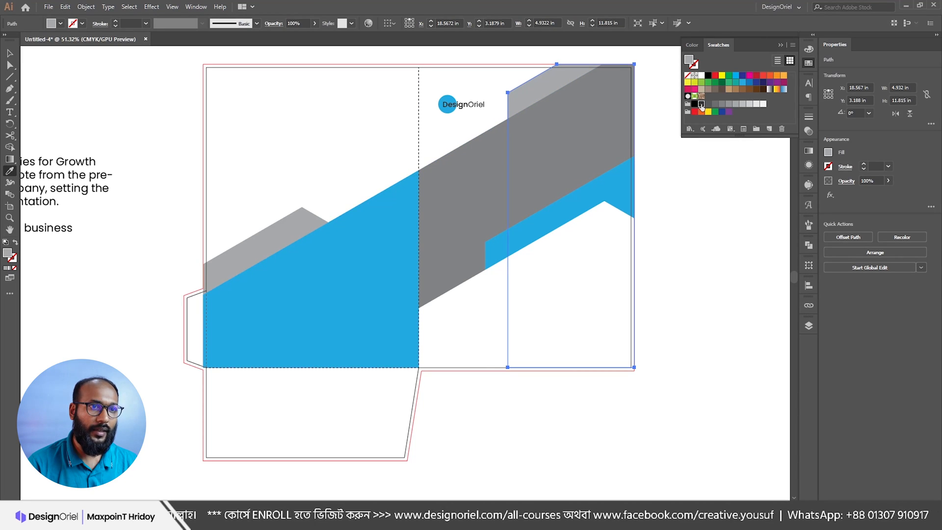
{"action": "left_click", "coordinate": [702, 104]}
Step: Recolor the back cover's light gray polygon with the very dark gray of the front cover's upper polygon using the Eyedropper
{"action": "key", "text": "v"}
{"action": "left_click", "coordinate": [287, 235]}
{"action": "key", "text": "i"}
{"action": "left_click", "coordinate": [522, 100]}
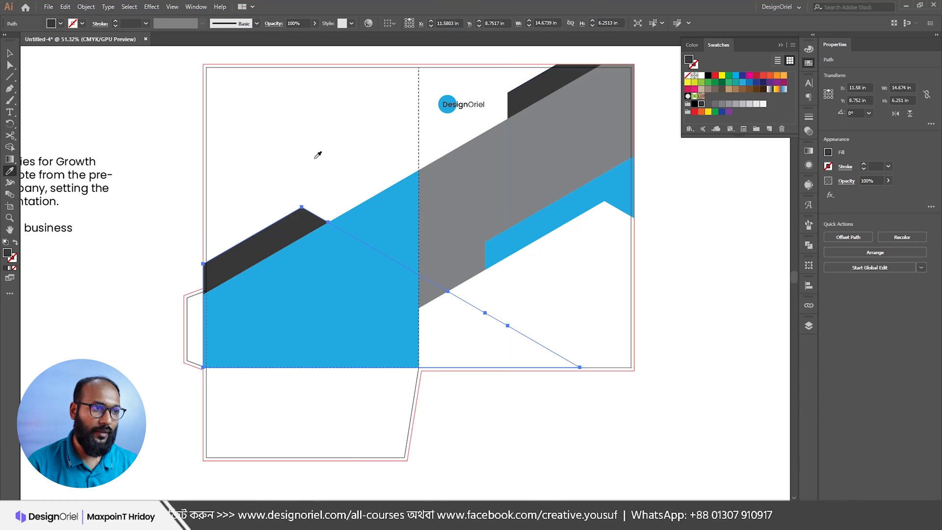
{"action": "key", "text": "v"}
{"action": "left_click", "coordinate": [664, 205]}
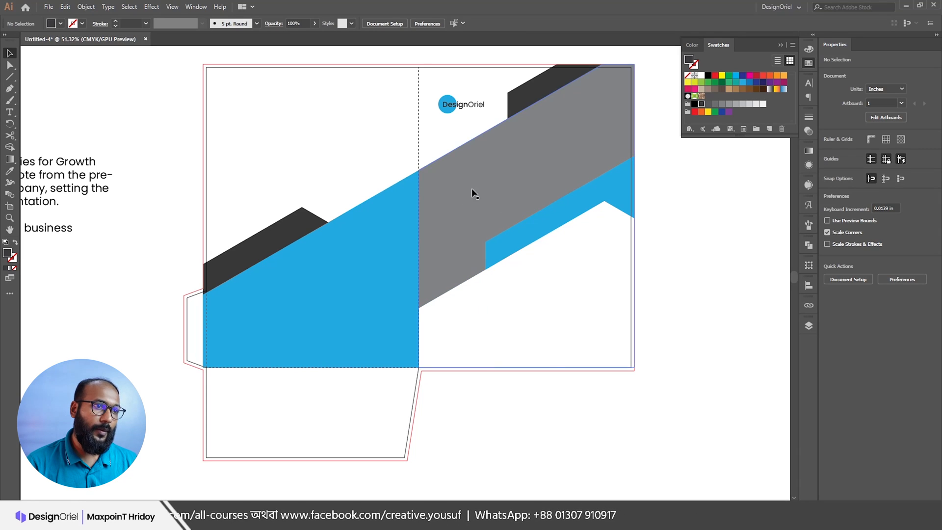
{"action": "left_click", "coordinate": [479, 208]}
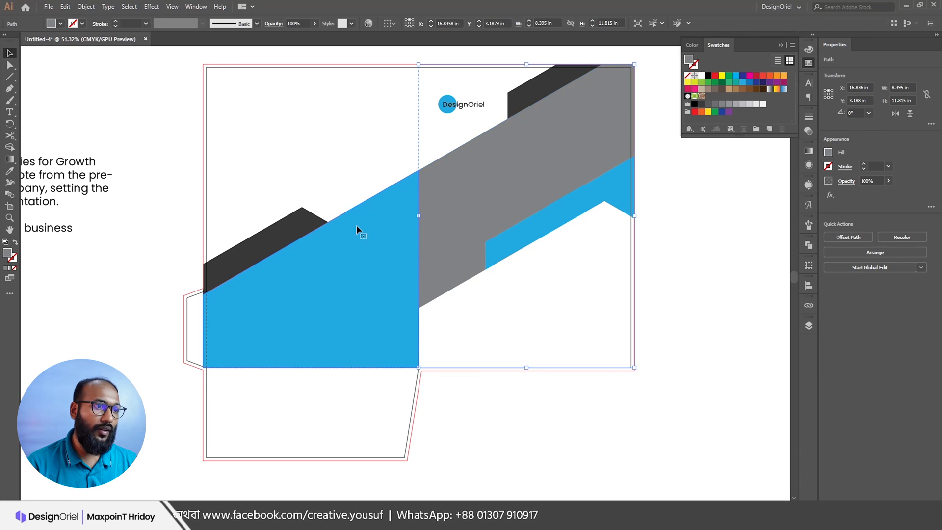
{"action": "left_click", "coordinate": [352, 183]}
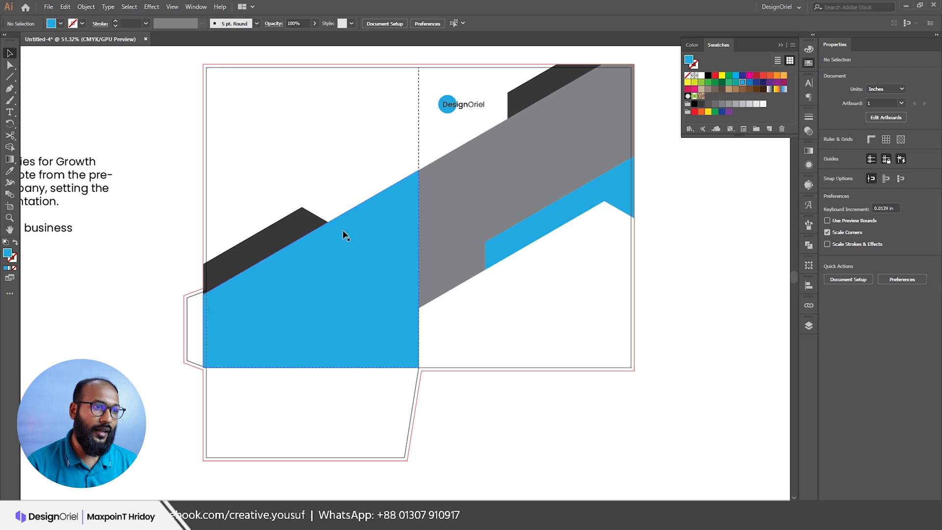
{"action": "scroll", "coordinate": [391, 255], "scroll_direction": "up", "scroll_amount": 2}
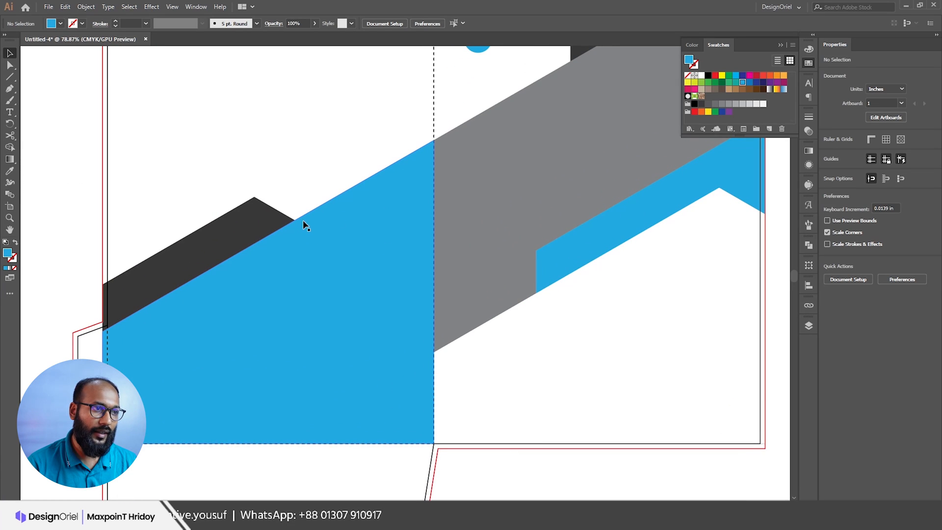
{"action": "scroll", "coordinate": [356, 223], "scroll_direction": "up", "scroll_amount": 1}
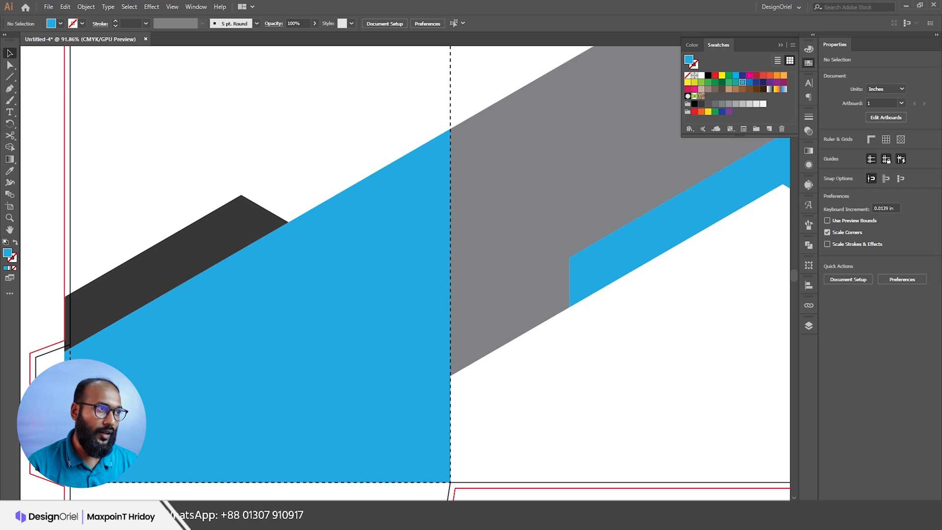
{"action": "left_click", "coordinate": [16, 77]}
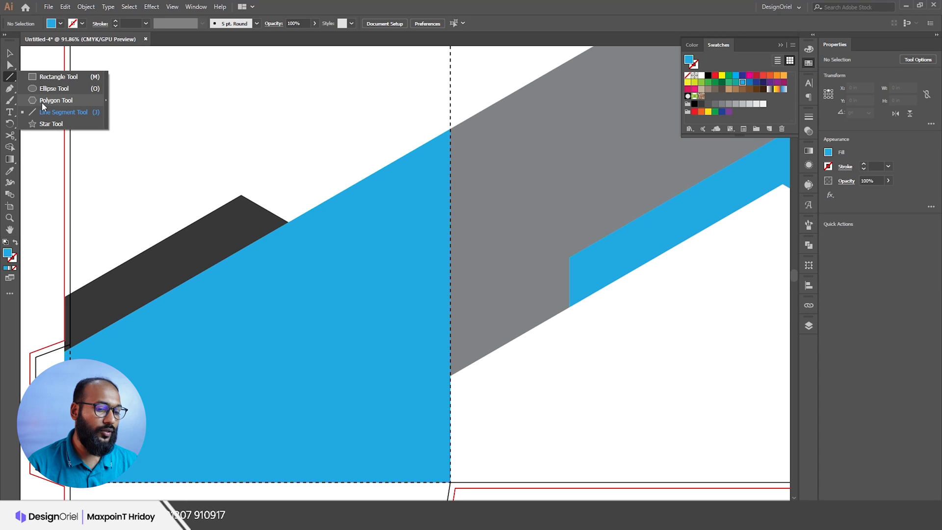
{"action": "left_click", "coordinate": [196, 7]}
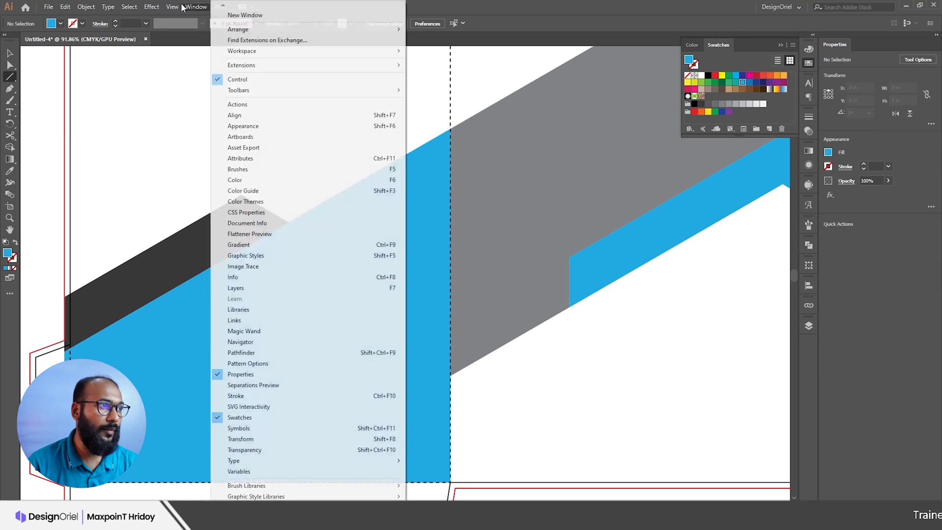
{"action": "key", "text": "Escape"}
{"action": "key", "text": "p"}
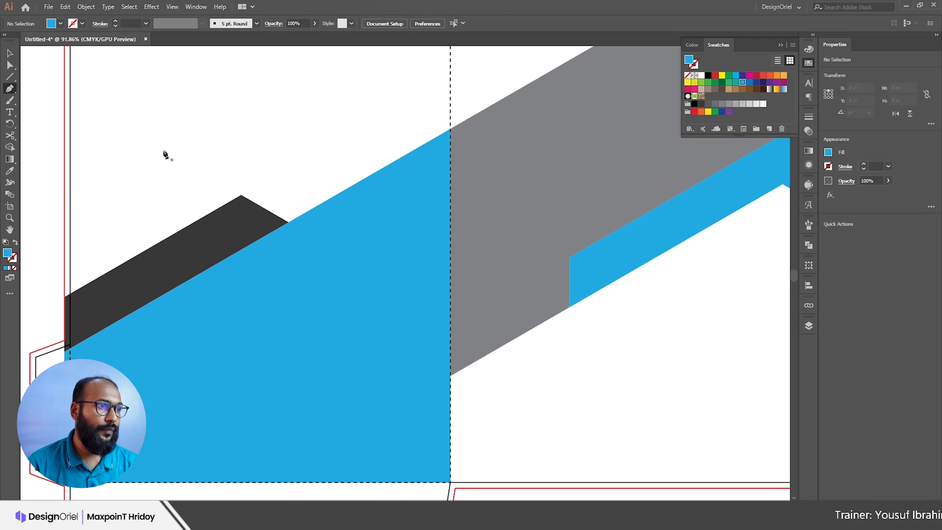
{"action": "left_click", "coordinate": [288, 222]}
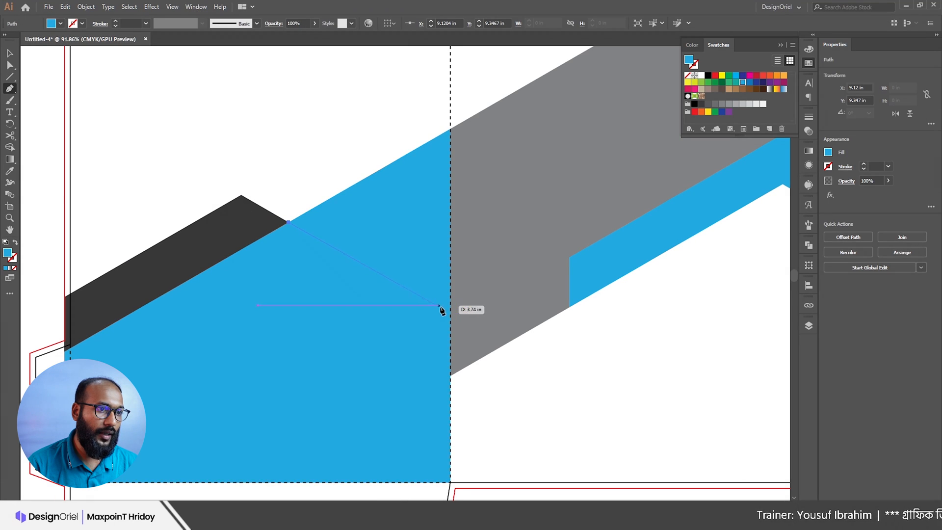
{"action": "key", "text": "ctrl+z"}
{"action": "key", "text": "v"}
{"action": "left_click", "coordinate": [253, 220]}
{"action": "left_click_drag", "start_coordinate": [407, 191], "coordinate": [410, 214]}
{"action": "key", "text": "ctrl+z"}
{"action": "left_click", "coordinate": [253, 213], "text": "shift"}
{"action": "left_click_drag", "start_coordinate": [250, 212], "coordinate": [254, 172]}
{"action": "key", "text": "ctrl+z"}
{"action": "left_click", "coordinate": [372, 265]}
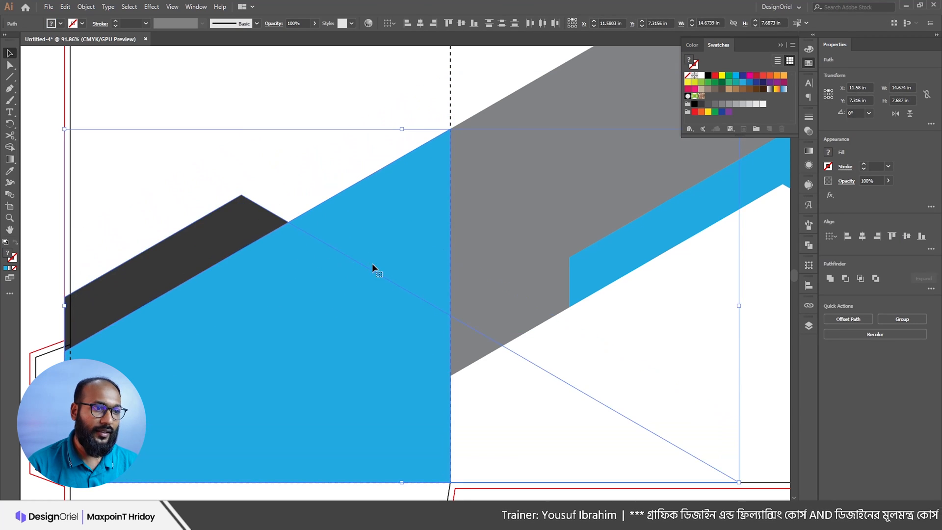
{"action": "left_click", "coordinate": [810, 326]}
{"action": "left_click", "coordinate": [340, 137]}
Step: Divide the back cover's blue piece and dark gray polygon where they overlap, and ungroup the resulting pieces
{"action": "left_click_drag", "start_coordinate": [366, 209], "coordinate": [369, 360]}
{"action": "key", "text": "ctrl+z"}
{"action": "left_click", "coordinate": [256, 240], "text": "shift"}
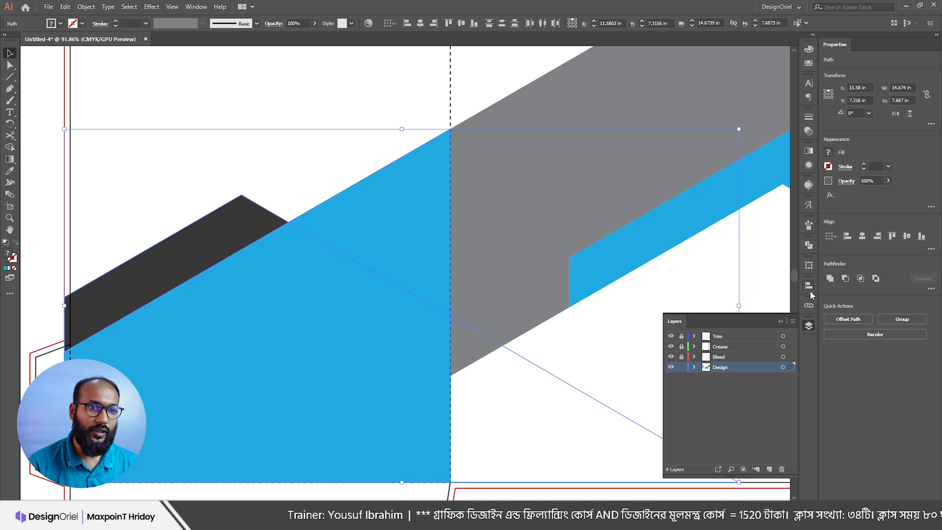
{"action": "left_click", "coordinate": [808, 246]}
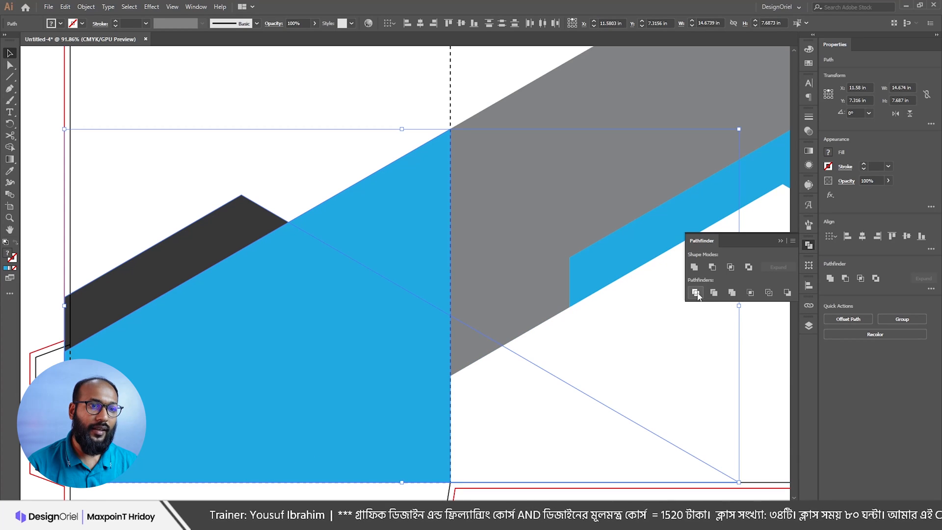
{"action": "left_click", "coordinate": [695, 293]}
{"action": "scroll", "coordinate": [378, 227], "scroll_direction": "down", "scroll_amount": 4}
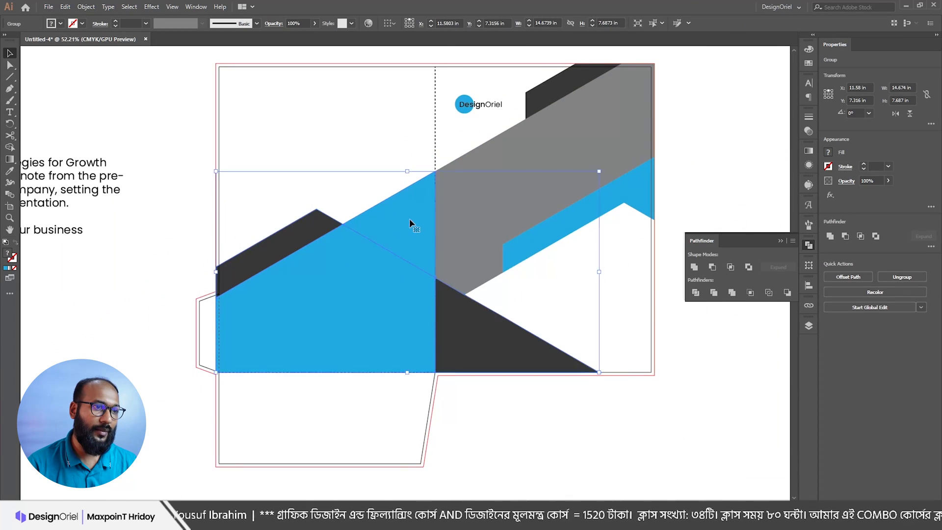
{"action": "right_click", "coordinate": [410, 219]}
{"action": "left_click", "coordinate": [438, 301]}
{"action": "left_click", "coordinate": [507, 396]}
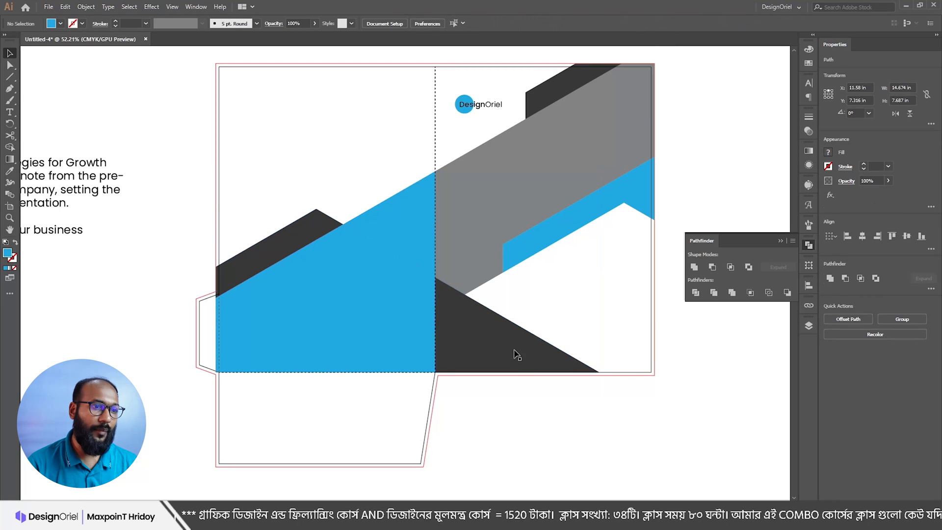
Step: Delete the dark triangle at the bottom of the front cover and select the upper blue triangle beside the crease
{"action": "left_click", "coordinate": [569, 354]}
{"action": "key", "text": "Delete"}
{"action": "left_click", "coordinate": [415, 210]}
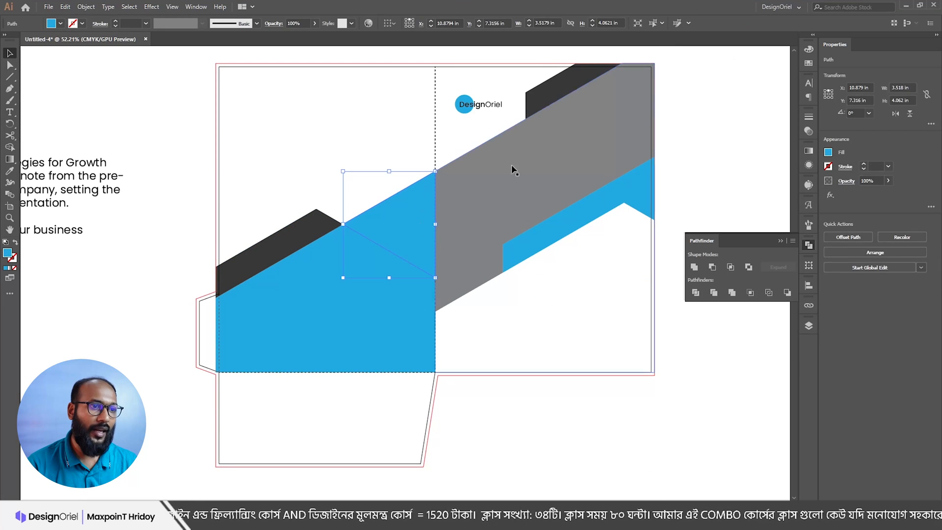
Step: Set the selected upper blue triangle's fill to C 90 and M 20
{"action": "left_click", "coordinate": [808, 49]}
{"action": "left_click", "coordinate": [773, 59]}
{"action": "type", "text": "90"}
{"action": "key", "text": "Tab"}
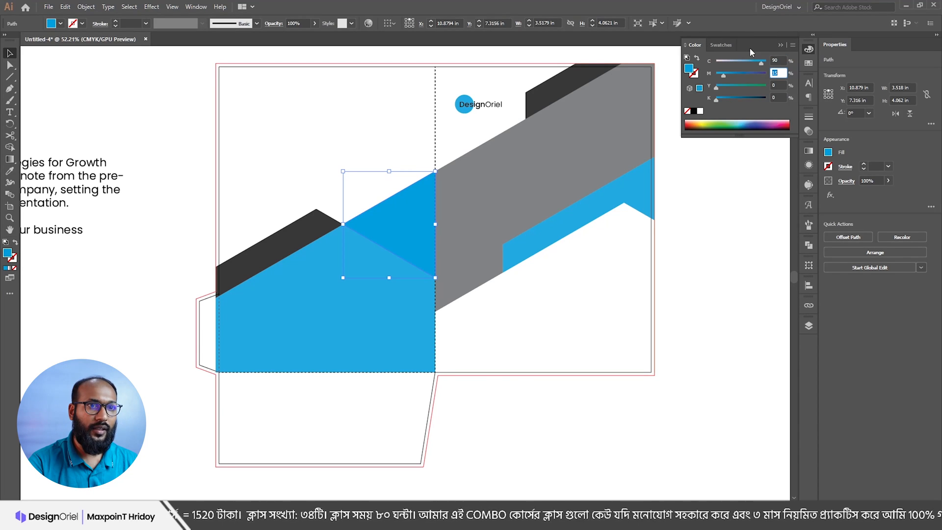
{"action": "type", "text": "20"}
{"action": "key", "text": "Return"}
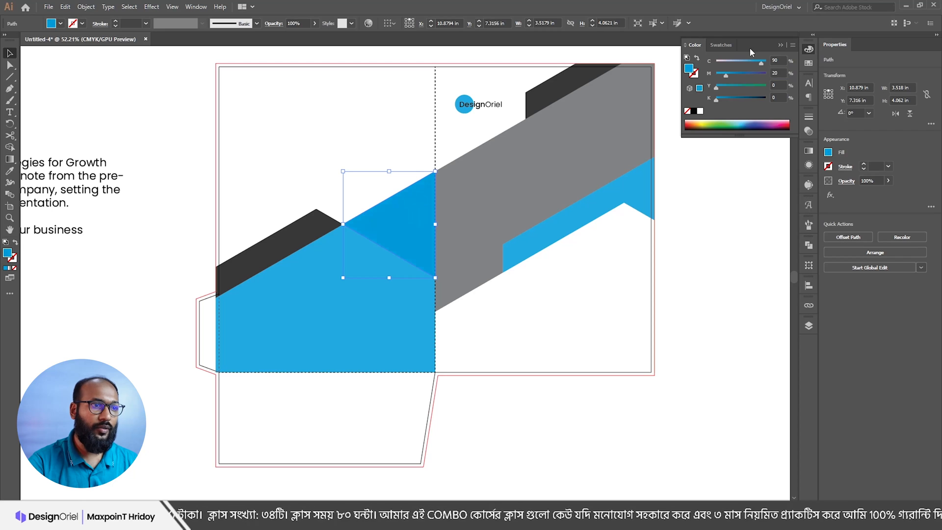
{"action": "left_click", "coordinate": [737, 183]}
{"action": "left_click", "coordinate": [631, 188]}
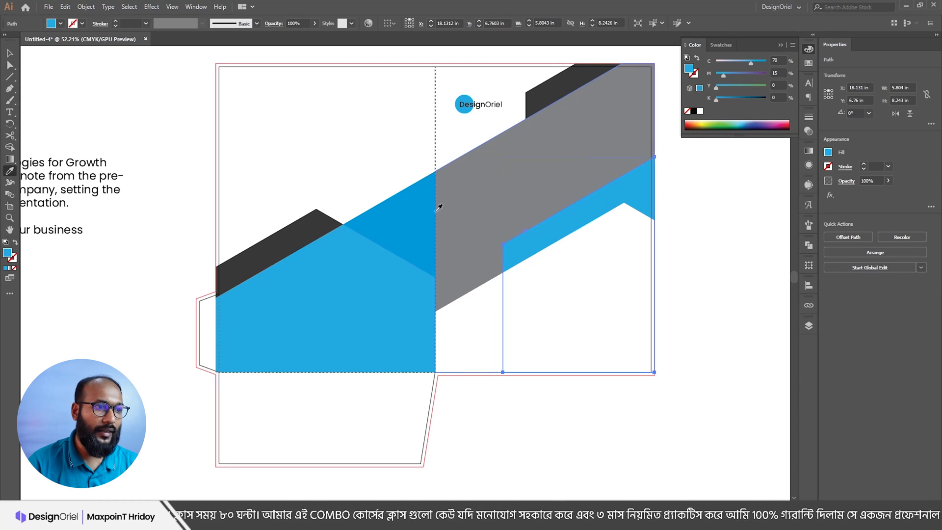
{"action": "left_click", "coordinate": [687, 207]}
{"action": "key", "text": "ctrl+z"}
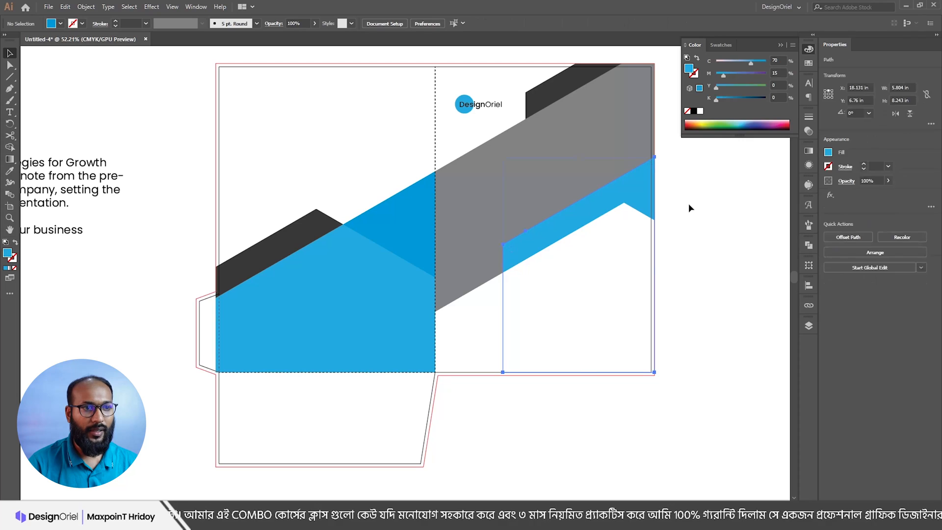
{"action": "key", "text": "ctrl+z"}
{"action": "left_click", "coordinate": [688, 203]}
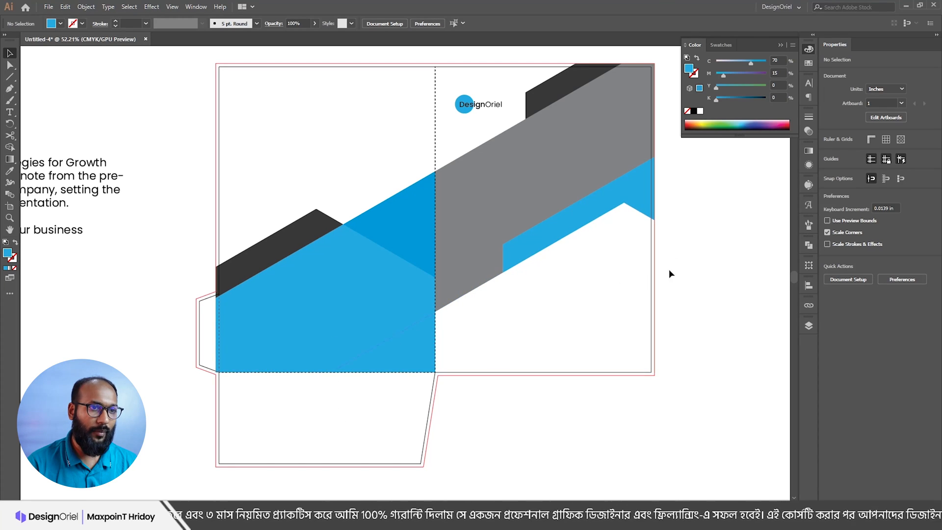
Step: Load the black-and-white empty conference room photo with the long table from the Corporate stock photo folder for placing
{"action": "left_click_drag", "start_coordinate": [686, 209], "coordinate": [648, 255]}
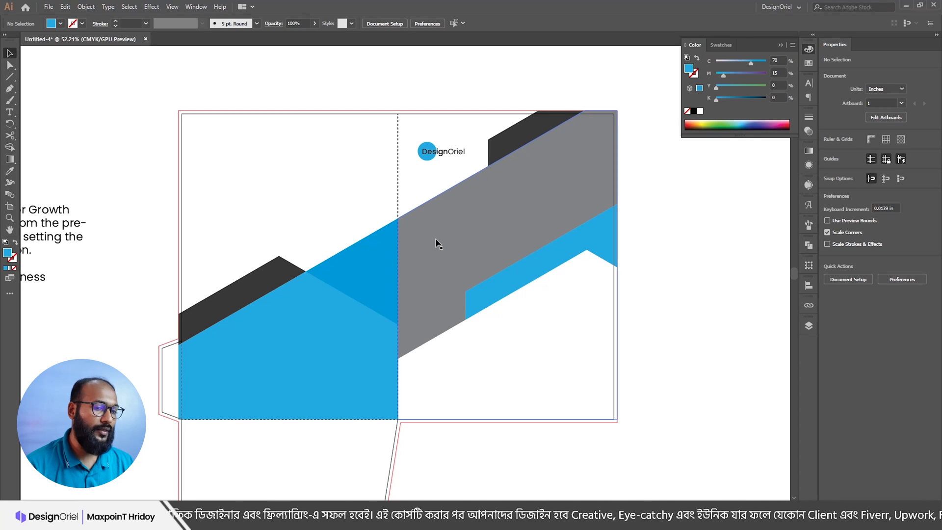
{"action": "left_click", "coordinate": [49, 7]}
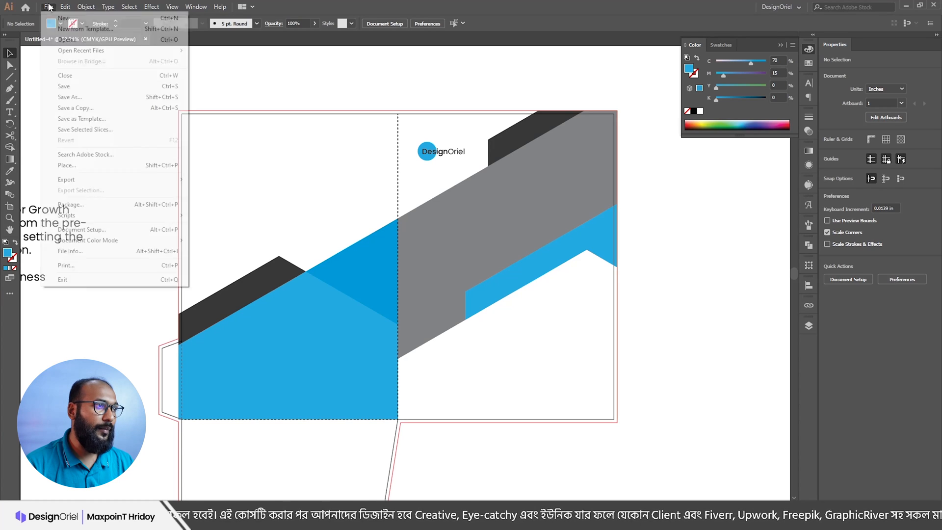
{"action": "left_click", "coordinate": [86, 166]}
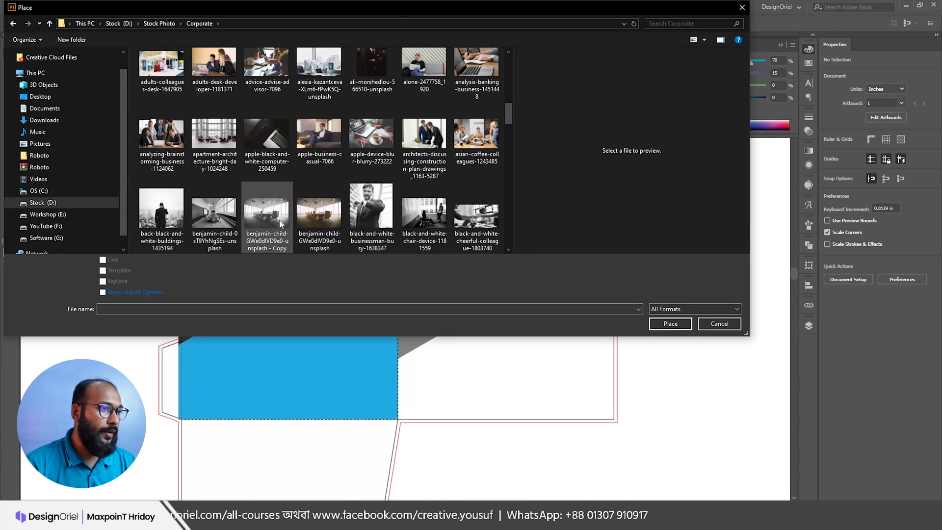
{"action": "scroll", "coordinate": [319, 206], "scroll_direction": "down", "scroll_amount": 6}
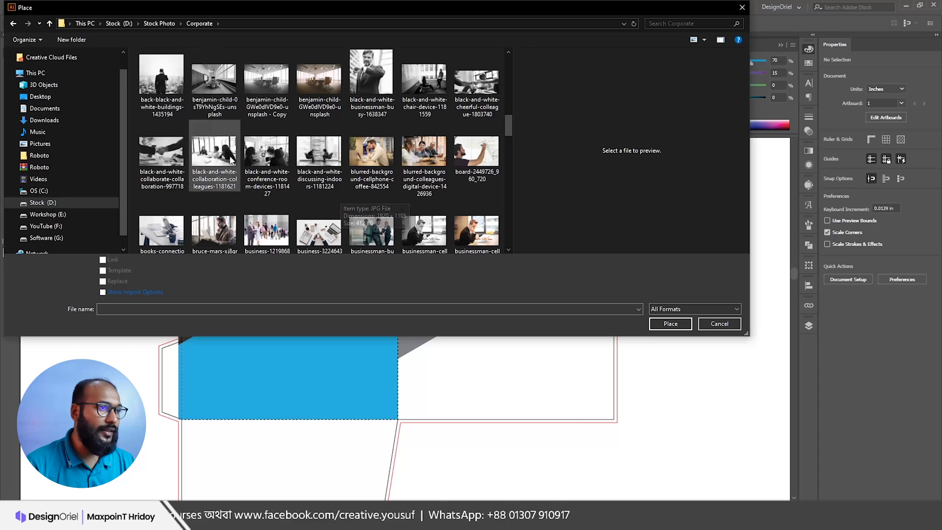
{"action": "left_click", "coordinate": [215, 79]}
{"action": "left_click", "coordinate": [264, 87]}
{"action": "left_click", "coordinate": [215, 85]}
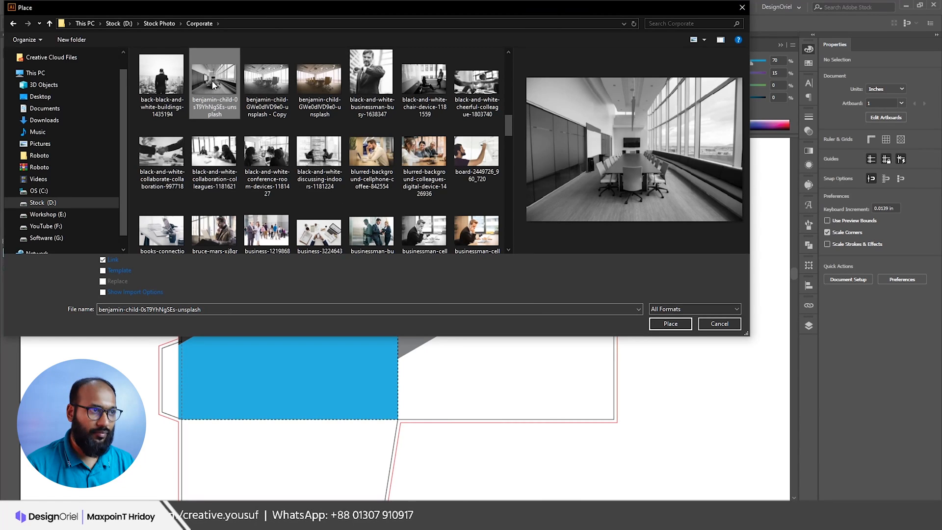
{"action": "left_click", "coordinate": [669, 323]}
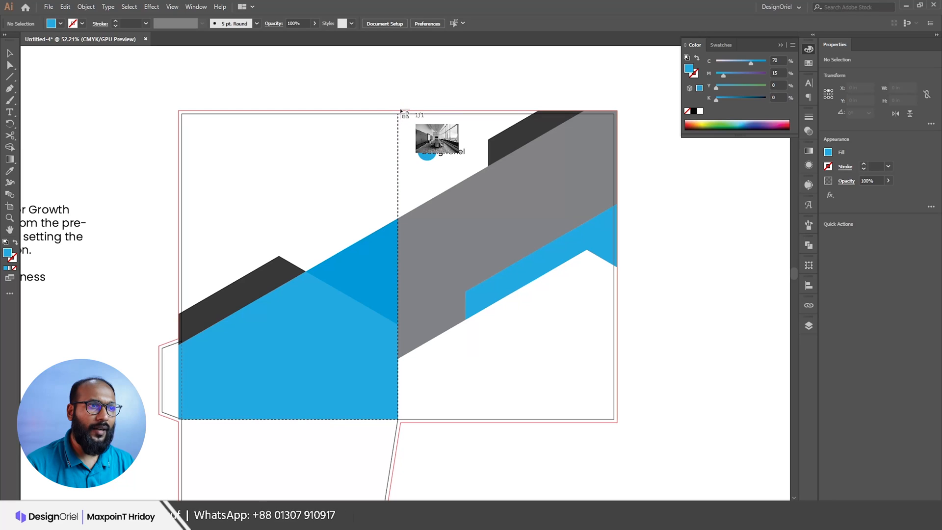
Step: Place the conference room photo over the front cover at about 14.48 by 9.65 in and embed it
{"action": "left_click_drag", "start_coordinate": [400, 110], "coordinate": [777, 390]}
{"action": "left_click_drag", "start_coordinate": [596, 260], "coordinate": [513, 258]}
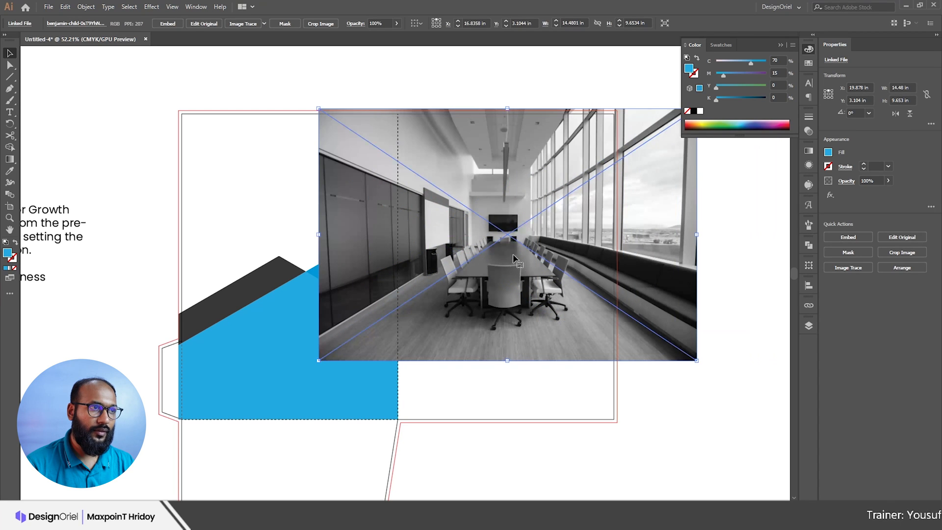
{"action": "left_click", "coordinate": [179, 22]}
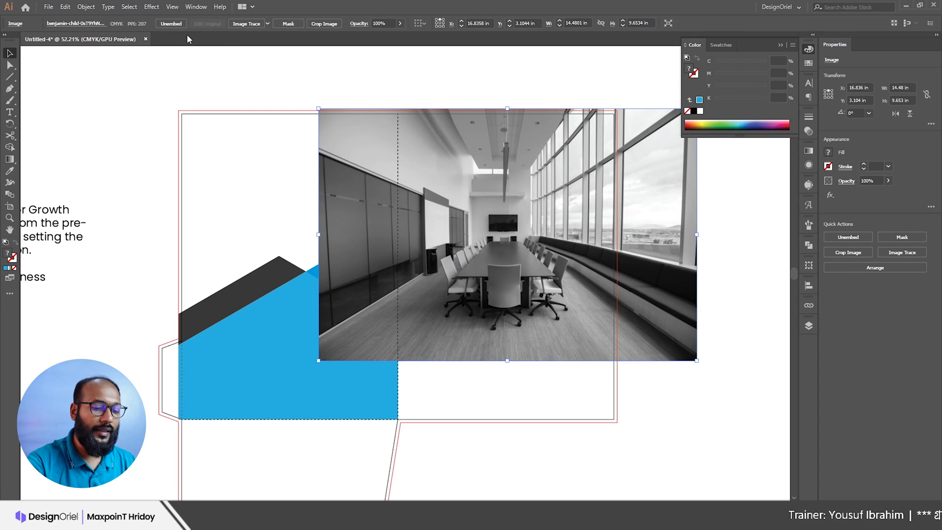
Step: Send the conference room photo backward in the stacking order until it lies behind the front cover's large gray shape
{"action": "key", "text": "ctrl+["}
{"action": "key", "text": "ctrl+["}
{"action": "key", "text": "ctrl+["}
{"action": "key", "text": "ctrl+["}
{"action": "key", "text": "ctrl+["}
{"action": "key", "text": "ctrl+["}
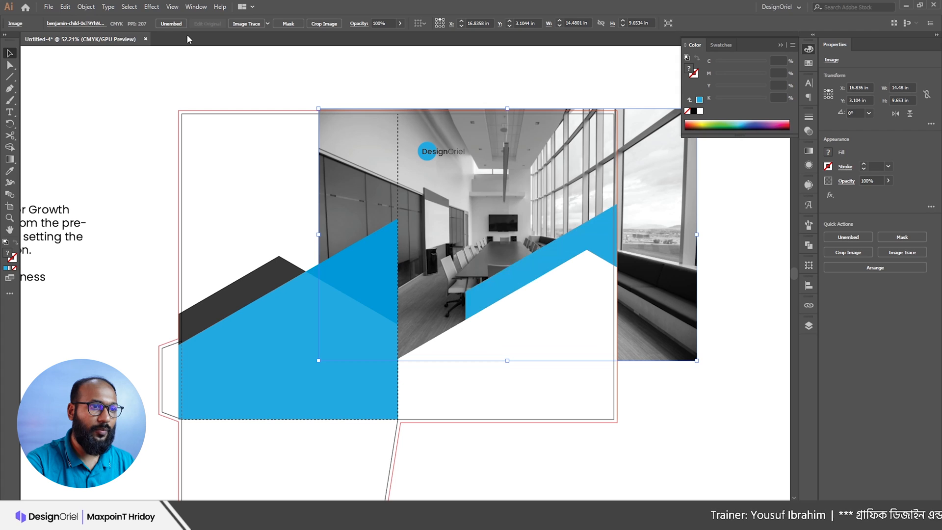
Step: Clip the conference room photo to the front cover's large gray shape with a clipping mask
{"action": "left_click", "coordinate": [531, 187], "text": "shift"}
{"action": "left_click_drag", "start_coordinate": [529, 202], "coordinate": [576, 219]}
{"action": "key", "text": "ctrl+z"}
{"action": "right_click", "coordinate": [529, 186]}
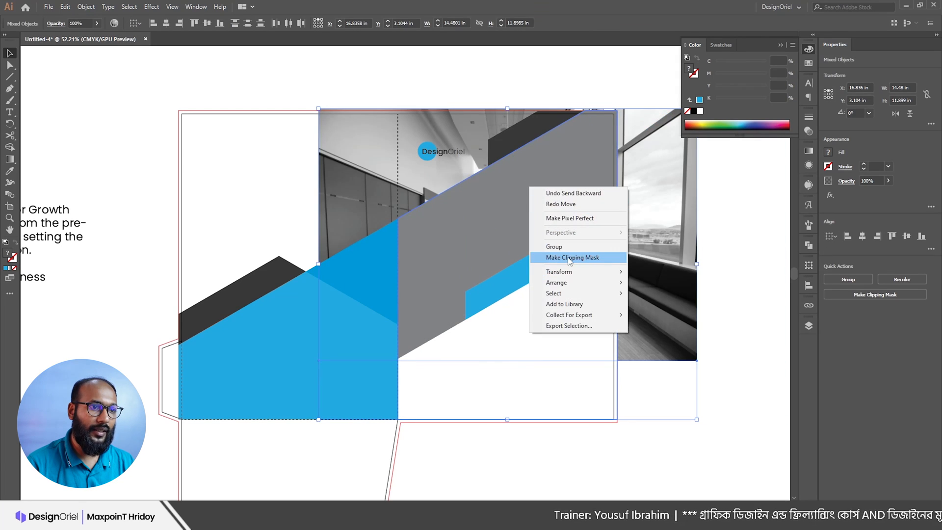
{"action": "left_click", "coordinate": [551, 254]}
{"action": "left_click", "coordinate": [684, 213]}
Step: Reposition the photo inside its clipping mask to about X 15.74 in, Y 3.09 in
{"action": "key", "text": "a"}
{"action": "left_click", "coordinate": [515, 216]}
{"action": "key", "text": "v"}
{"action": "left_click_drag", "start_coordinate": [532, 175], "coordinate": [512, 182]}
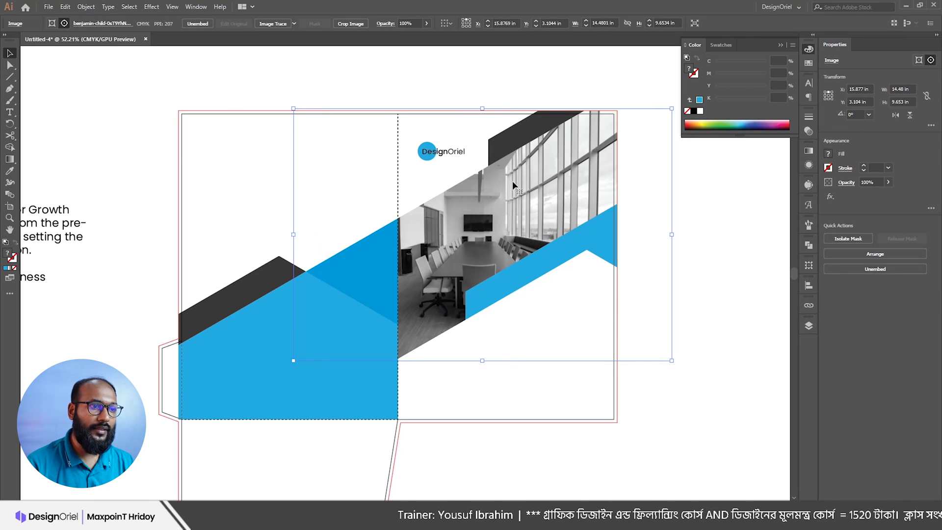
{"action": "key", "text": "shift+Up"}
{"action": "key", "text": "shift+Up"}
{"action": "key", "text": "shift+Up"}
{"action": "key", "text": "shift+Down"}
{"action": "key", "text": "shift+Down"}
{"action": "key", "text": "shift+Down"}
{"action": "key", "text": "Up"}
{"action": "key", "text": "shift+Left"}
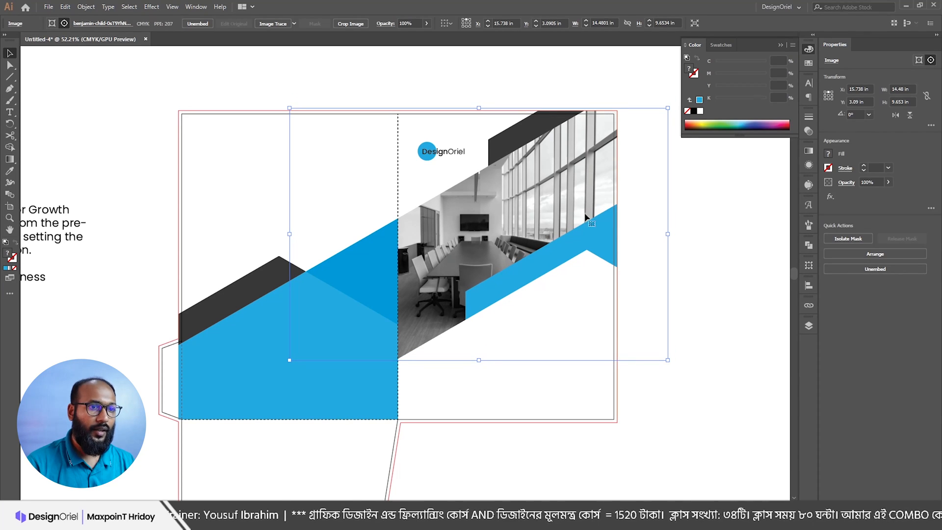
{"action": "left_click", "coordinate": [684, 213]}
Step: Cut the title line "Innovative Strategies for Growth" out of the text block beside the folder
{"action": "left_click_drag", "start_coordinate": [666, 213], "coordinate": [662, 219]}
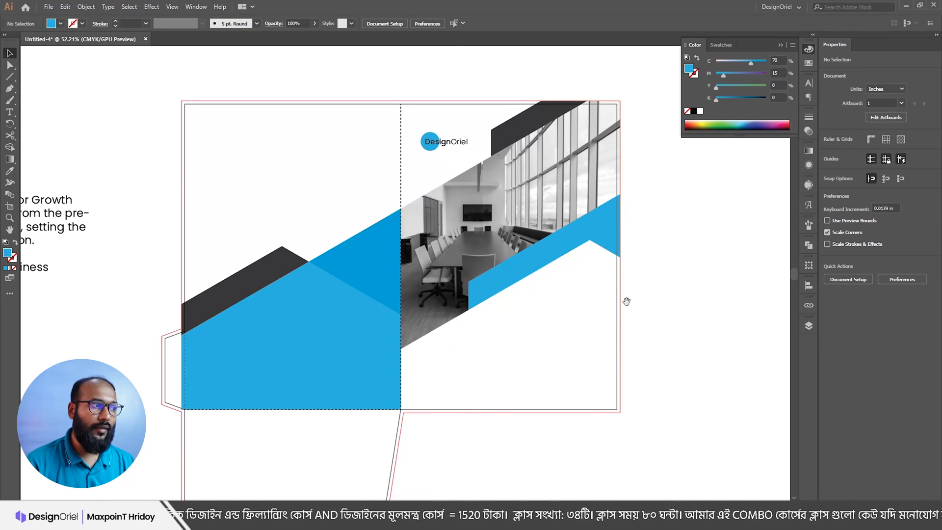
{"action": "left_click_drag", "start_coordinate": [626, 302], "coordinate": [631, 268]}
{"action": "left_click_drag", "start_coordinate": [90, 168], "coordinate": [159, 143]}
{"action": "left_click_drag", "start_coordinate": [159, 145], "coordinate": [217, 164]}
{"action": "key", "text": "t"}
{"action": "left_click_drag", "start_coordinate": [110, 161], "coordinate": [241, 168]}
{"action": "key", "text": "BackSpace"}
{"action": "key", "text": "ctrl+x"}
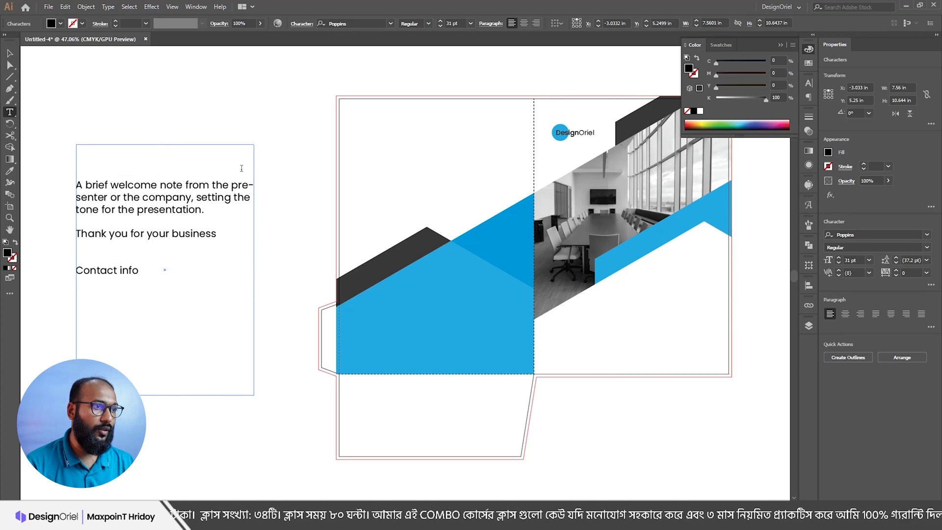
Step: Paste the title as a separate text object and move it onto the front cover's white area below the photo
{"action": "key", "text": "Escape"}
{"action": "left_click", "coordinate": [252, 112]}
{"action": "key", "text": "ctrl+v"}
{"action": "left_click_drag", "start_coordinate": [370, 274], "coordinate": [633, 326]}
{"action": "left_click_drag", "start_coordinate": [638, 324], "coordinate": [679, 307]}
{"action": "left_click_drag", "start_coordinate": [680, 307], "coordinate": [602, 305]}
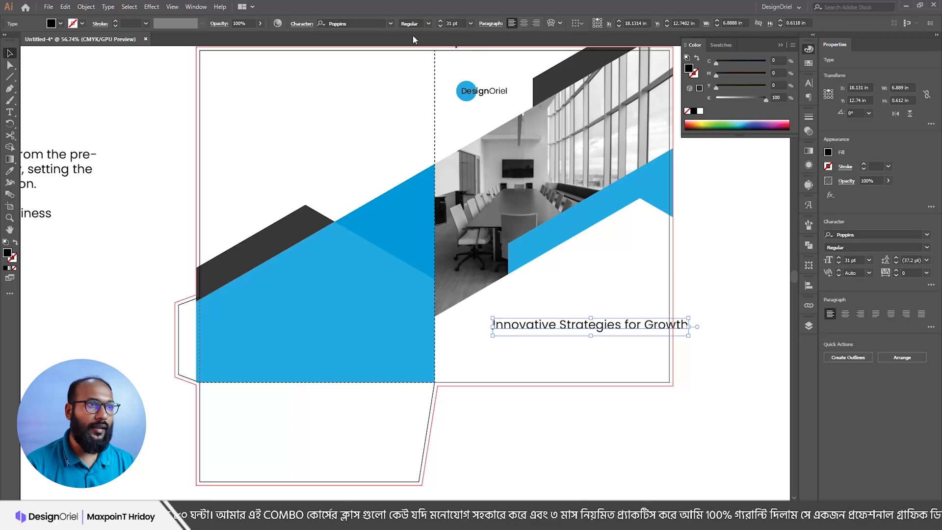
Step: Set the title's font size to 48 pt and turn on All Caps
{"action": "left_click", "coordinate": [468, 24]}
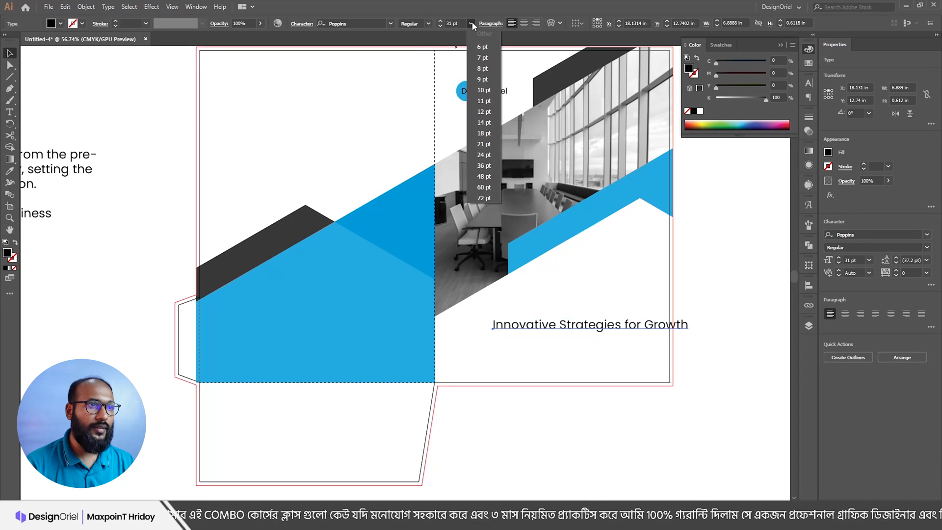
{"action": "left_click", "coordinate": [484, 176]}
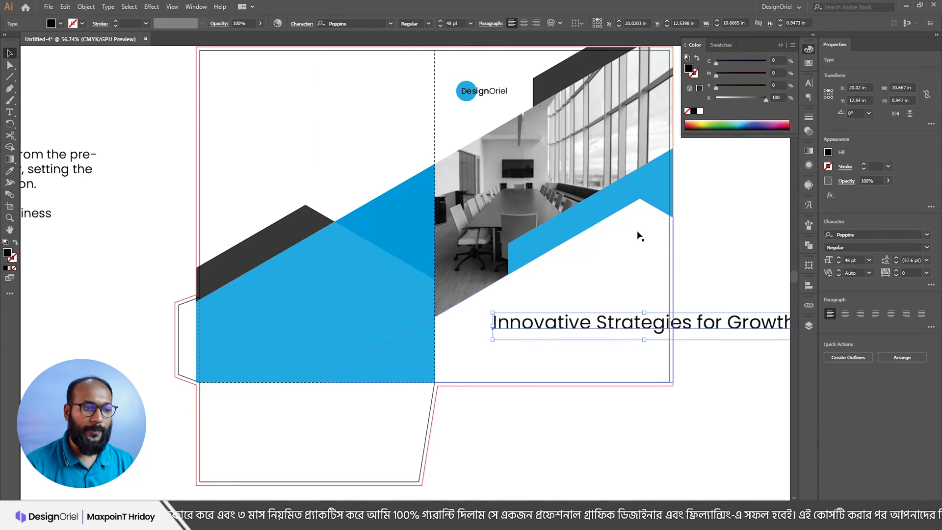
{"action": "key", "text": "ctrl+t"}
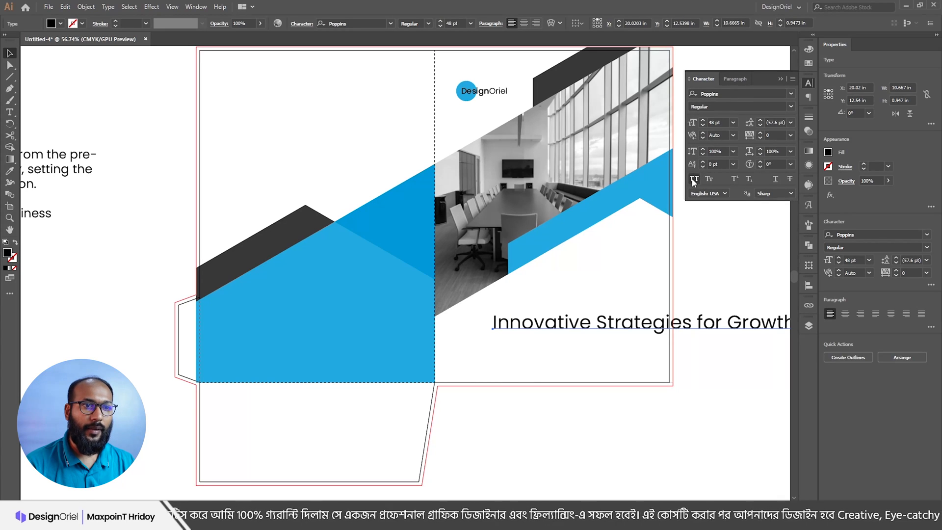
{"action": "left_click", "coordinate": [694, 180]}
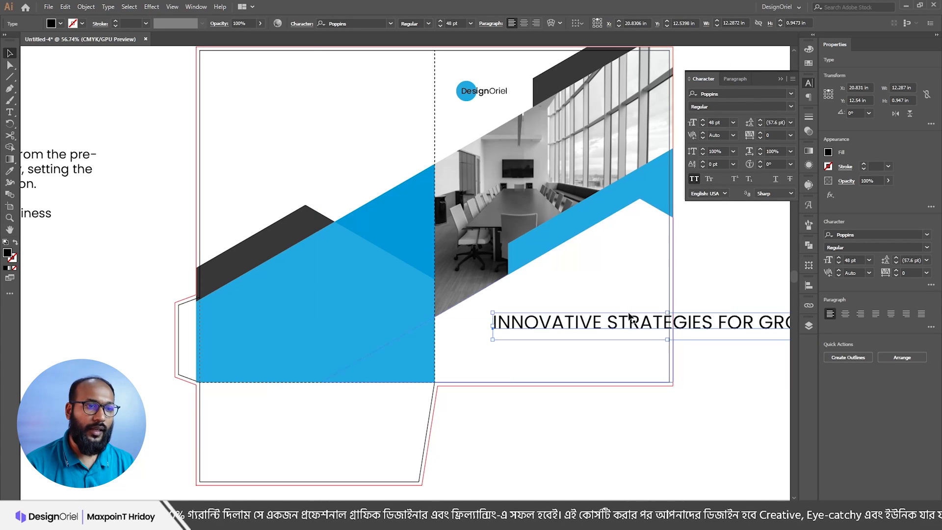
Step: Right-align the title and move it so its end lies just inside the front cover's outer edge
{"action": "left_click_drag", "start_coordinate": [608, 325], "coordinate": [483, 318]}
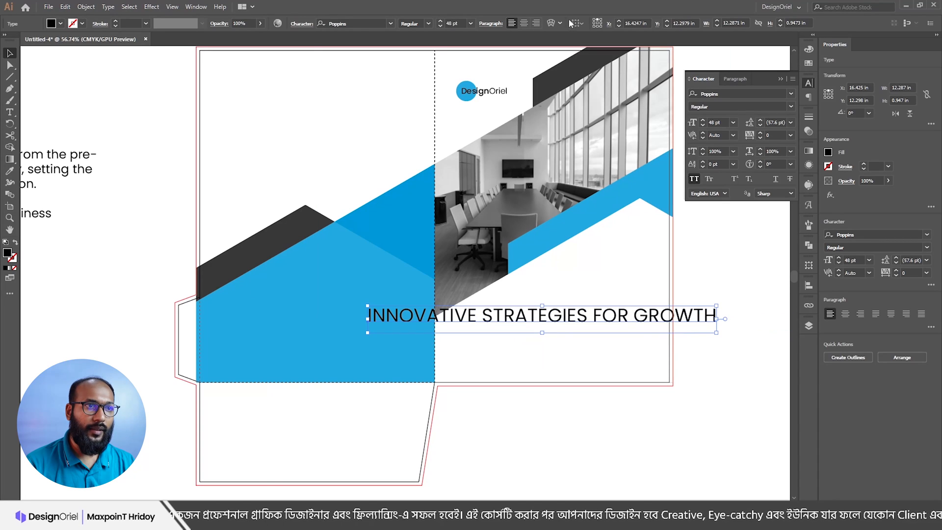
{"action": "left_click", "coordinate": [536, 23]}
{"action": "left_click_drag", "start_coordinate": [323, 324], "coordinate": [610, 326]}
Step: Convert the title to area type, narrow its frame to wrap over three lines, and position it under the front cover's blue band
{"action": "left_click", "coordinate": [107, 7]}
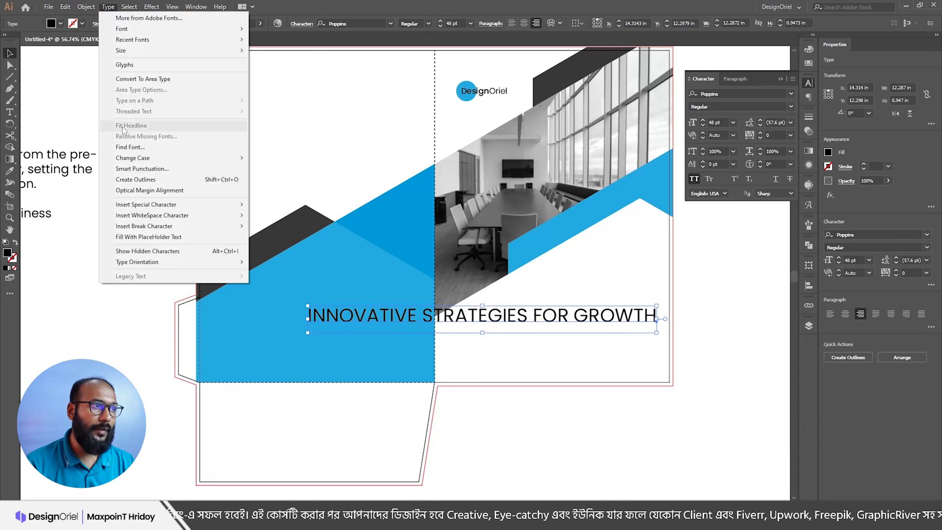
{"action": "left_click", "coordinate": [144, 80]}
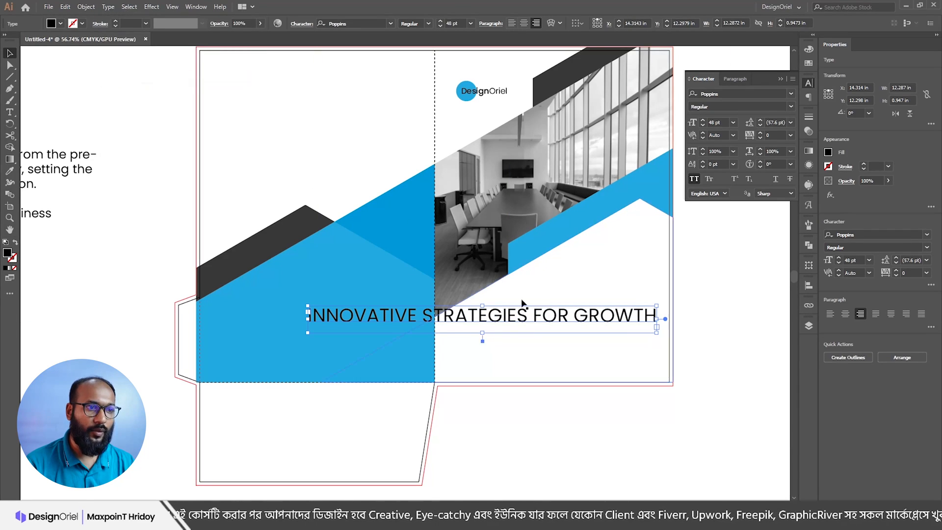
{"action": "left_click_drag", "start_coordinate": [656, 333], "coordinate": [636, 348]}
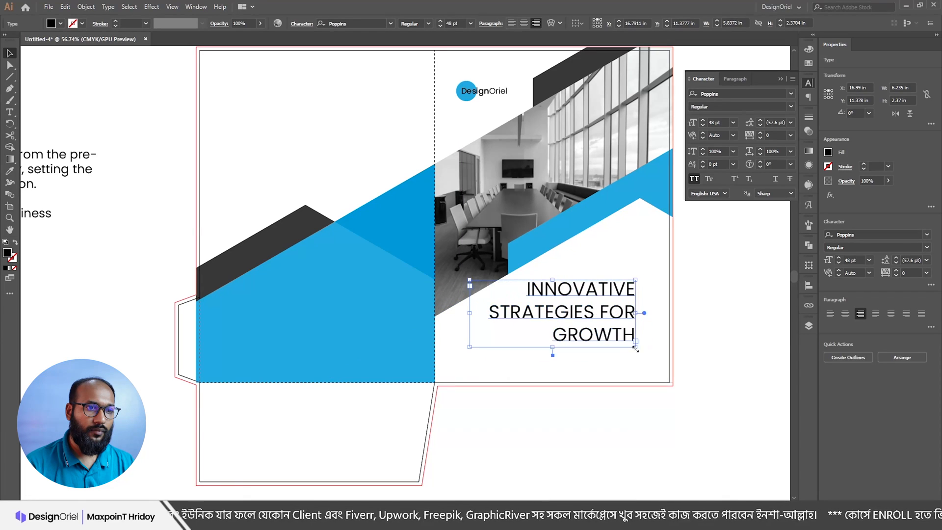
{"action": "left_click_drag", "start_coordinate": [585, 293], "coordinate": [598, 284]}
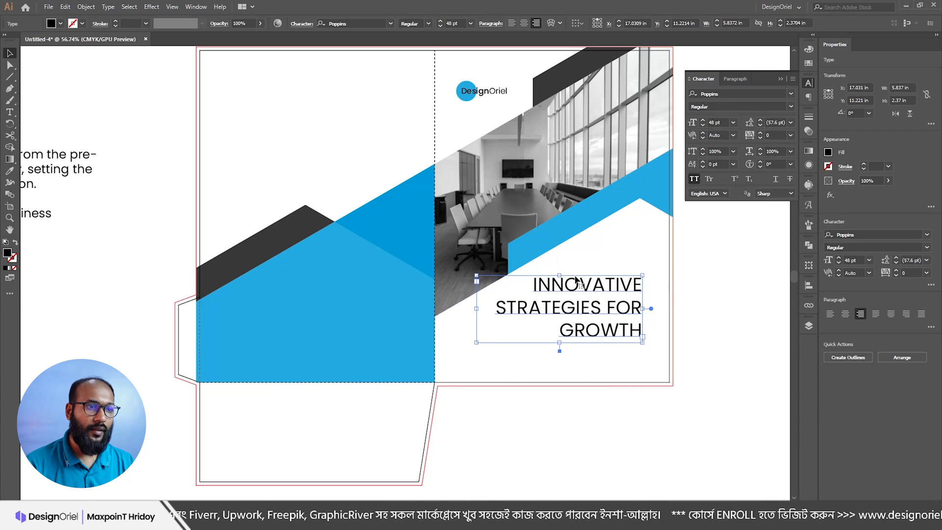
{"action": "left_click_drag", "start_coordinate": [629, 286], "coordinate": [628, 286]}
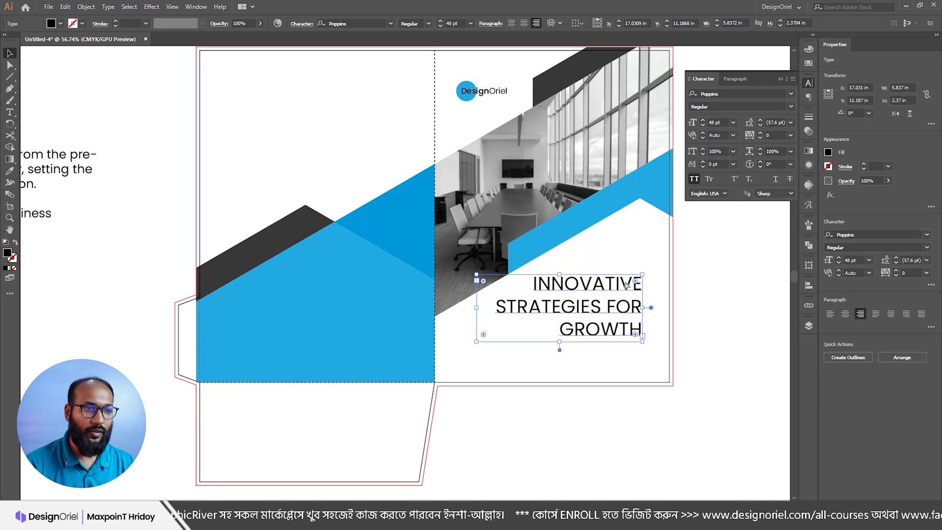
{"action": "left_click_drag", "start_coordinate": [624, 290], "coordinate": [619, 291]}
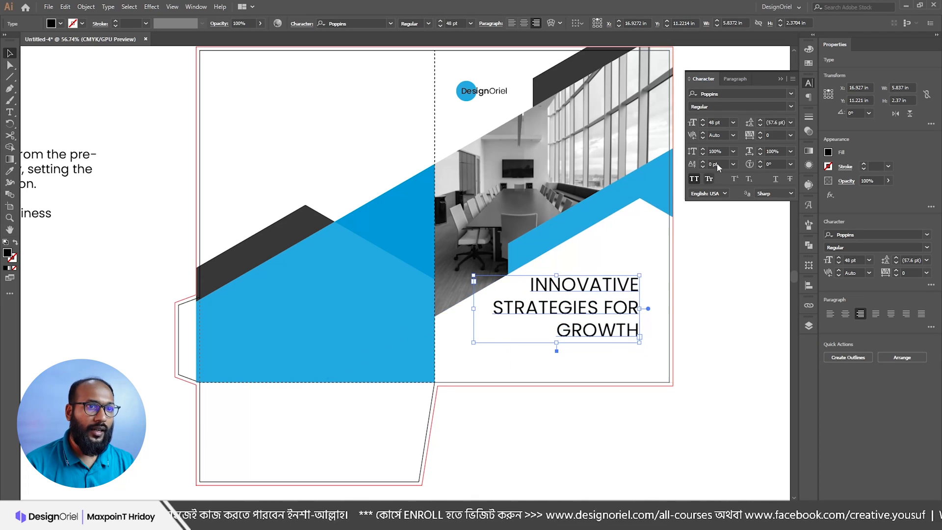
Step: Reduce the title's leading to 53 pt
{"action": "left_click", "coordinate": [761, 126]}
{"action": "left_click", "coordinate": [760, 126]}
{"action": "left_click", "coordinate": [761, 125]}
{"action": "left_click", "coordinate": [761, 126]}
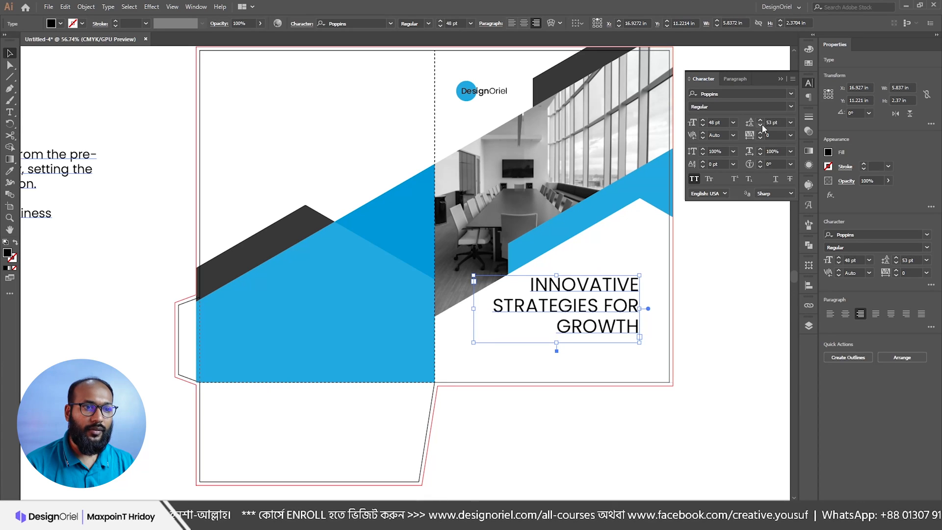
Step: Make the word GROWTH bold and recolor it with the front cover band's light blue using the Eyedropper
{"action": "triple_click", "coordinate": [586, 327]}
{"action": "left_click_drag", "start_coordinate": [564, 326], "coordinate": [656, 326]}
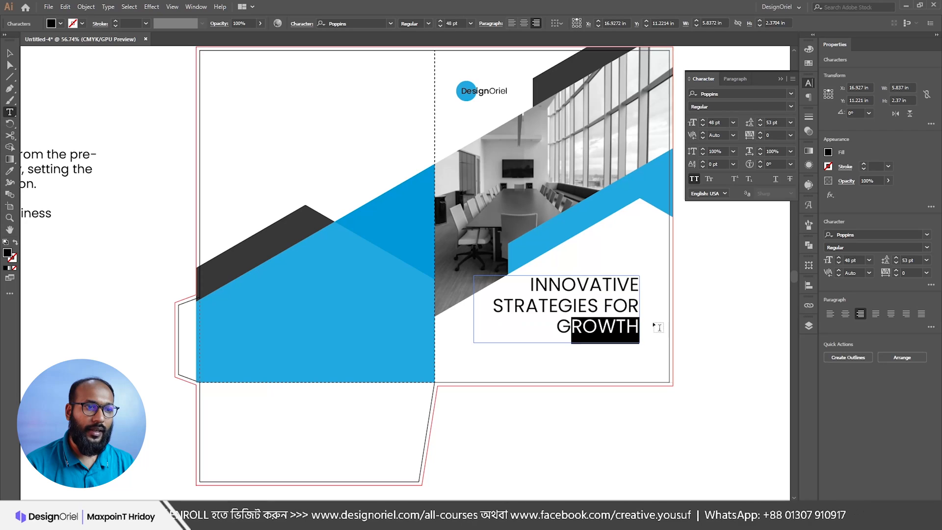
{"action": "left_click_drag", "start_coordinate": [560, 327], "coordinate": [674, 326]}
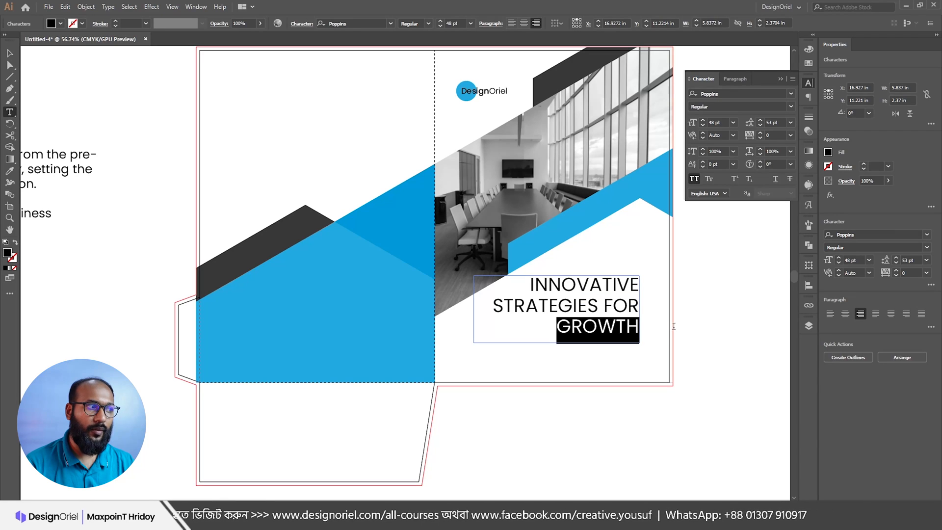
{"action": "left_click", "coordinate": [427, 24]}
{"action": "left_click", "coordinate": [416, 169]}
{"action": "left_click", "coordinate": [11, 171]}
{"action": "left_click", "coordinate": [552, 225]}
{"action": "key", "text": "v"}
{"action": "left_click", "coordinate": [740, 262]}
Step: Recolor the title words INNOVATIVE STRATEGIES FOR with a dark gray swatch and tighten the title's leading to 49 pt
{"action": "double_click", "coordinate": [564, 284]}
{"action": "left_click_drag", "start_coordinate": [531, 284], "coordinate": [687, 303]}
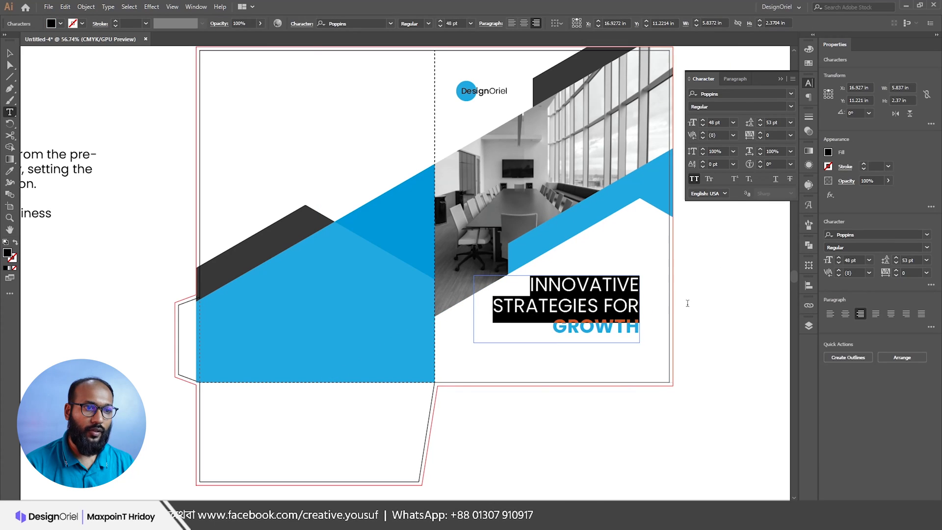
{"action": "left_click", "coordinate": [809, 50]}
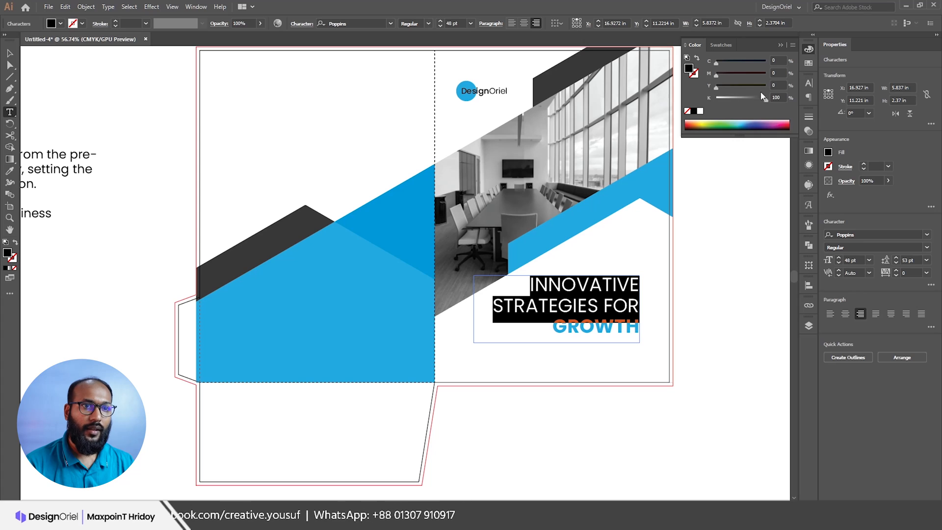
{"action": "left_click", "coordinate": [809, 64]}
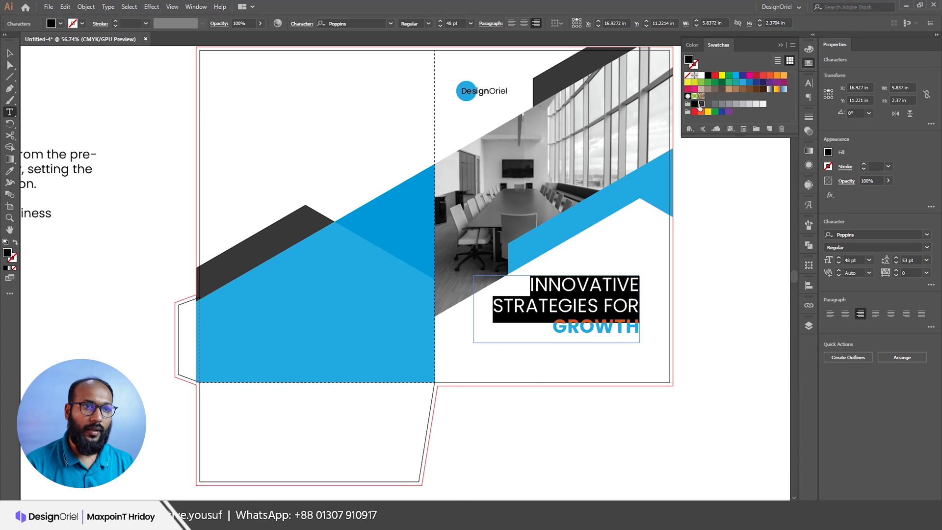
{"action": "key", "text": "Escape"}
{"action": "key", "text": "alt+Up"}
{"action": "key", "text": "alt+Up"}
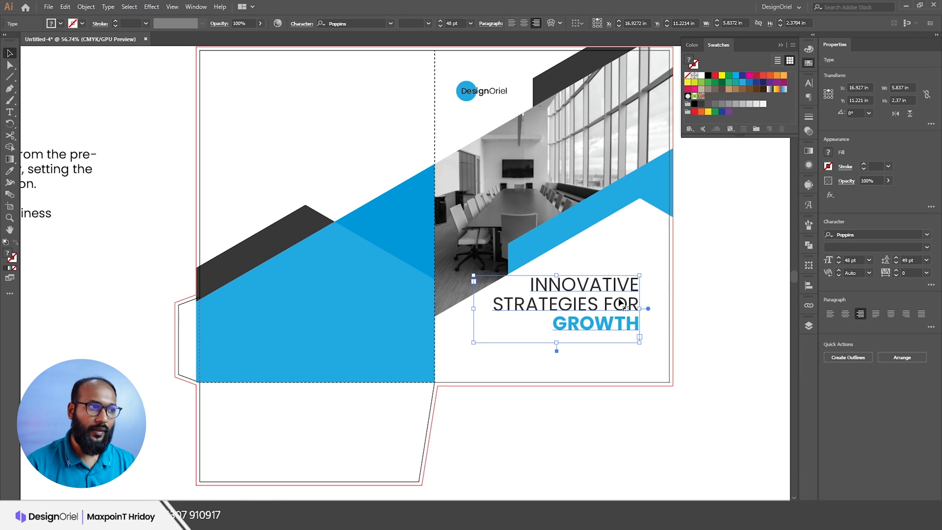
Step: Cut the sentence beginning "A brief welcome note" out of the source text block beside the folder
{"action": "scroll", "coordinate": [141, 134], "scroll_direction": "down", "scroll_amount": 1}
{"action": "left_click_drag", "start_coordinate": [96, 137], "coordinate": [289, 171]}
{"action": "double_click", "coordinate": [157, 186]}
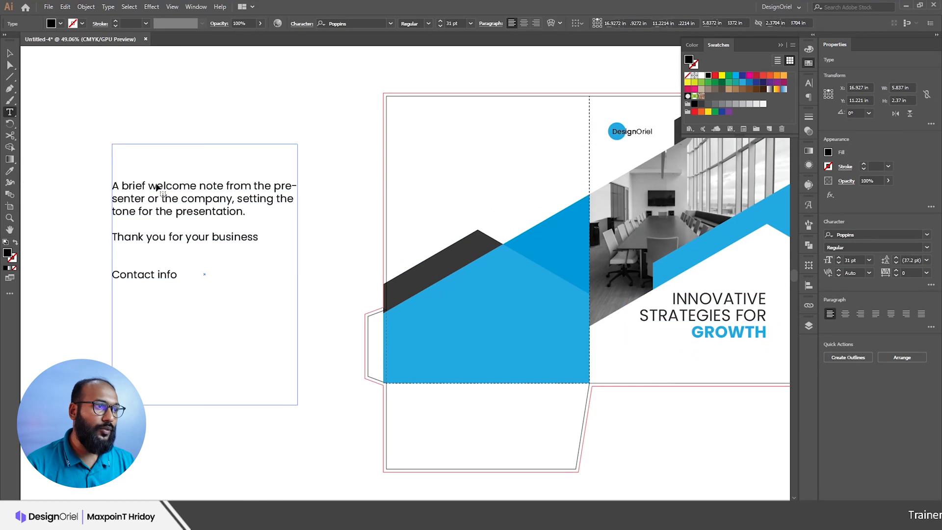
{"action": "left_click_drag", "start_coordinate": [127, 192], "coordinate": [260, 213]}
{"action": "key", "text": "ctrl+c"}
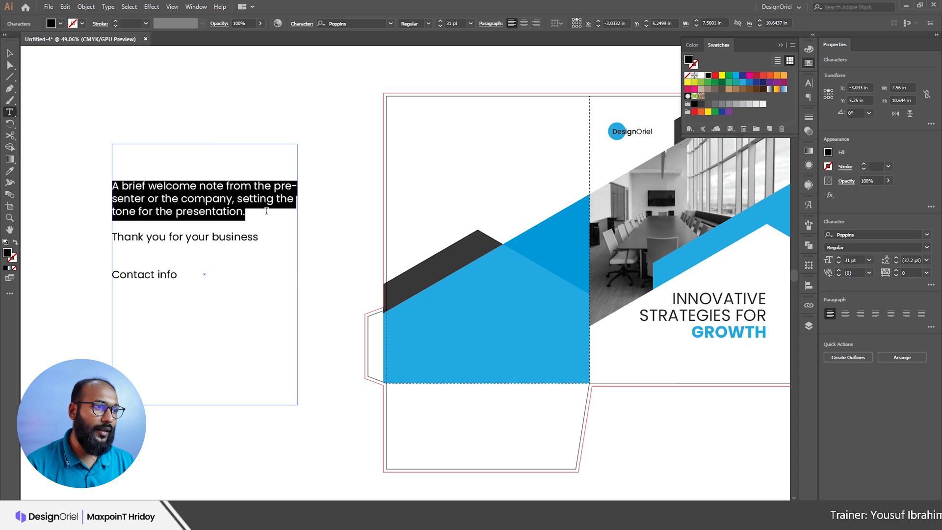
{"action": "key", "text": "BackSpace"}
{"action": "key", "text": "Escape"}
{"action": "left_click", "coordinate": [291, 118]}
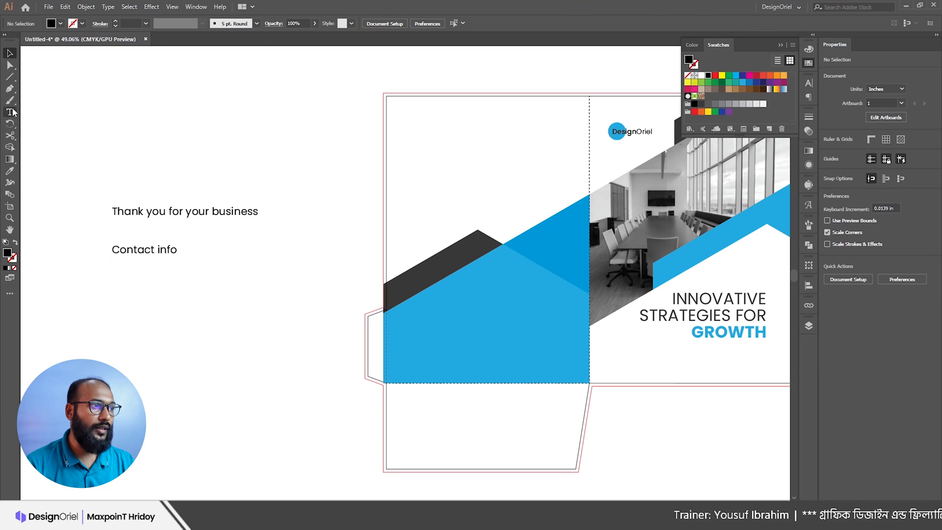
Step: Draw a text frame about 6.26 in wide and 1.76 in high beneath the title and paste the welcome note into it
{"action": "left_click", "coordinate": [10, 112]}
{"action": "scroll", "coordinate": [550, 285], "scroll_direction": "right", "scroll_amount": 5}
{"action": "scroll", "coordinate": [549, 285], "scroll_direction": "down", "scroll_amount": 2}
{"action": "left_click_drag", "start_coordinate": [656, 315], "coordinate": [502, 356]}
{"action": "key", "text": "ctrl+v"}
{"action": "key", "text": "ctrl+a"}
Step: Set the welcome note in Lato Regular at 18 pt
{"action": "left_click", "coordinate": [348, 22]}
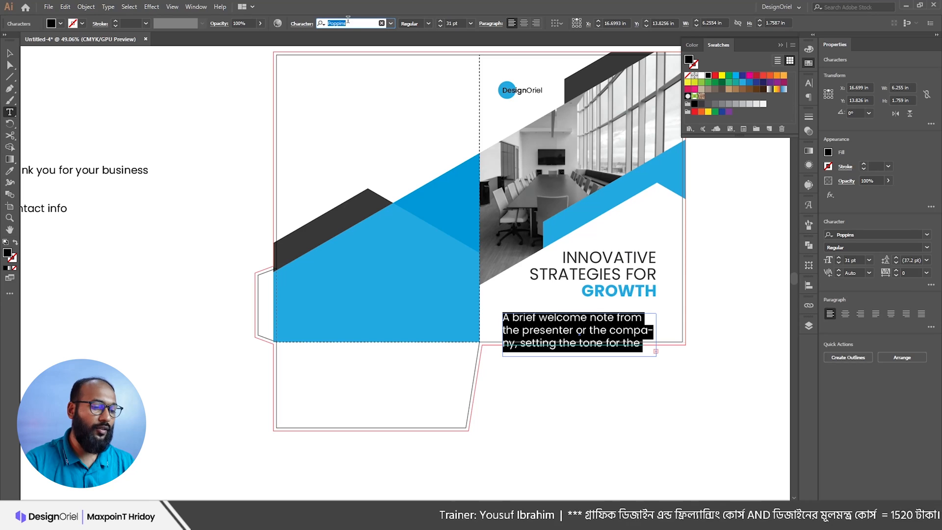
{"action": "type", "text": "lato"}
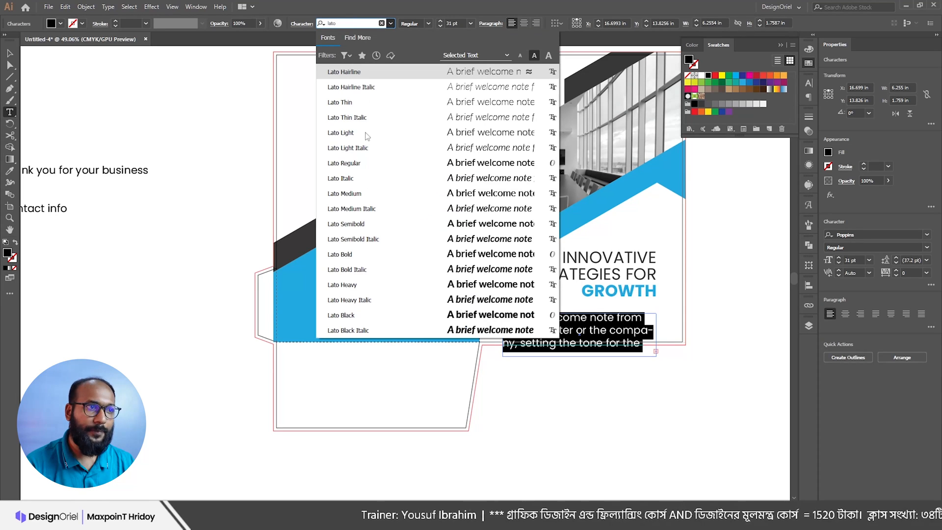
{"action": "left_click", "coordinate": [358, 164]}
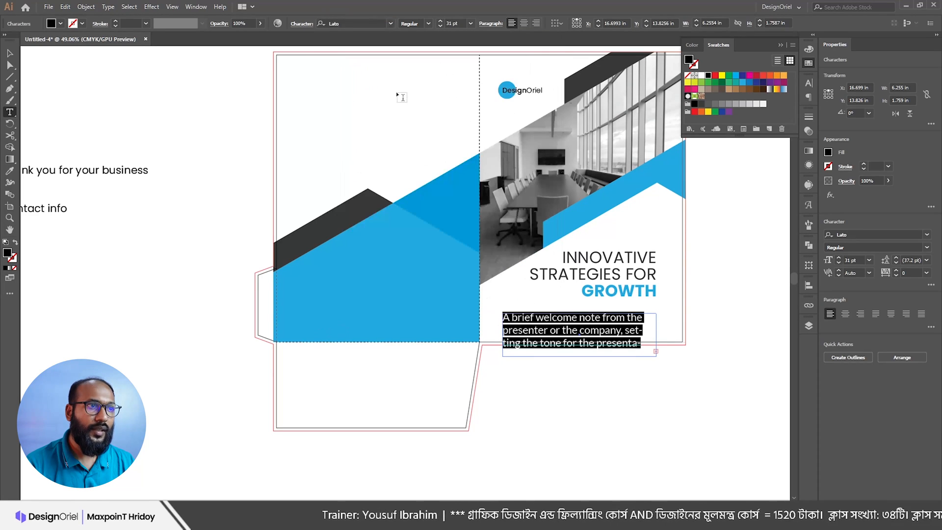
{"action": "left_click", "coordinate": [429, 28]}
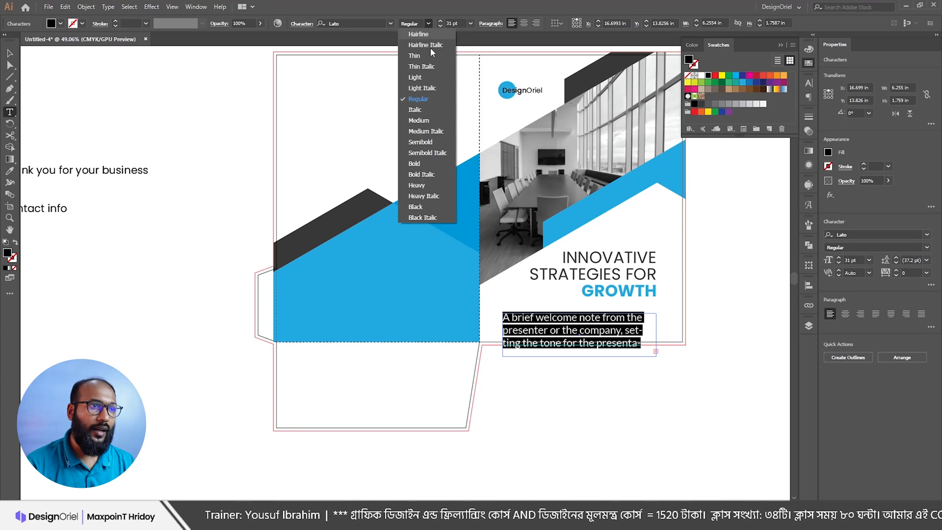
{"action": "left_click", "coordinate": [425, 99]}
{"action": "left_click", "coordinate": [470, 24]}
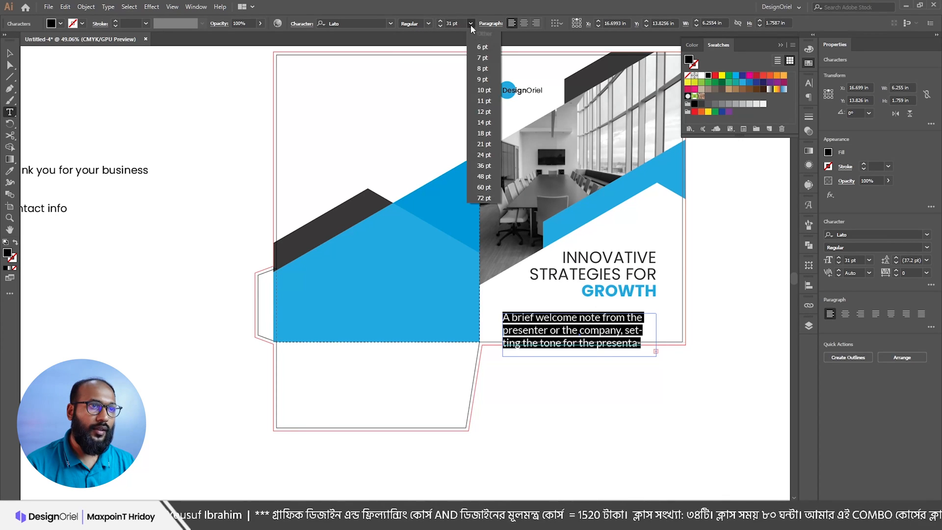
{"action": "left_click", "coordinate": [491, 134]}
Step: Increase the welcome note's leading to 24 pt
{"action": "scroll", "coordinate": [601, 309], "scroll_direction": "up", "scroll_amount": 2}
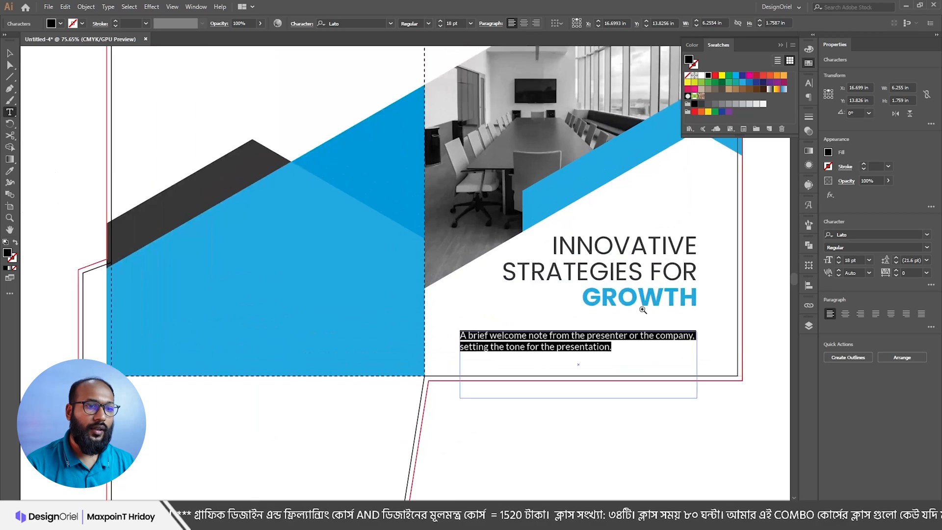
{"action": "left_click", "coordinate": [896, 258]}
{"action": "left_click", "coordinate": [895, 258]}
{"action": "left_click", "coordinate": [896, 259]}
{"action": "left_click", "coordinate": [896, 259]}
{"action": "left_click", "coordinate": [896, 263]}
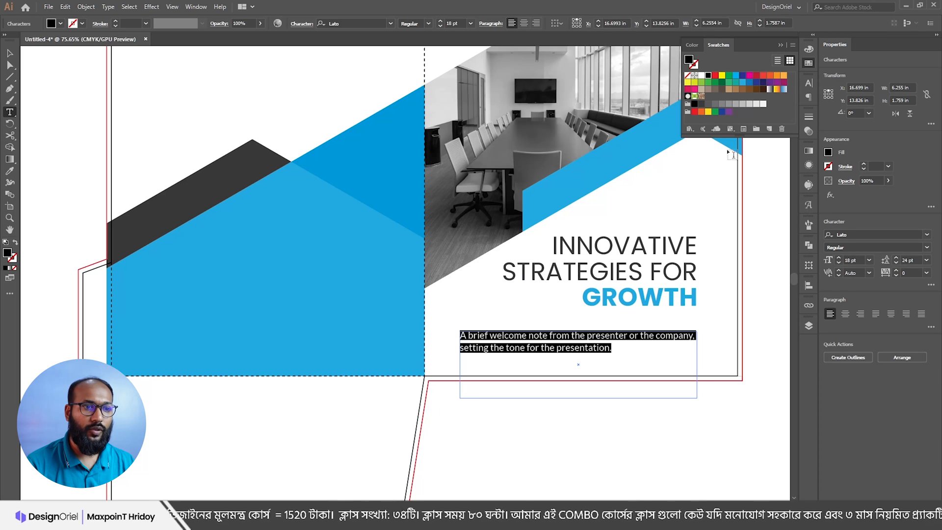
Step: Right-align the welcome note and move it up closer beneath the word GROWTH
{"action": "left_click", "coordinate": [536, 23]}
{"action": "key", "text": "Escape"}
{"action": "left_click_drag", "start_coordinate": [631, 339], "coordinate": [632, 323]}
Step: Increase the welcome note's leading to 30 pt
{"action": "left_click", "coordinate": [895, 259]}
{"action": "left_click", "coordinate": [895, 259]}
{"action": "left_click", "coordinate": [896, 259]}
{"action": "left_click", "coordinate": [896, 259]}
{"action": "left_click", "coordinate": [895, 259]}
{"action": "left_click", "coordinate": [896, 259]}
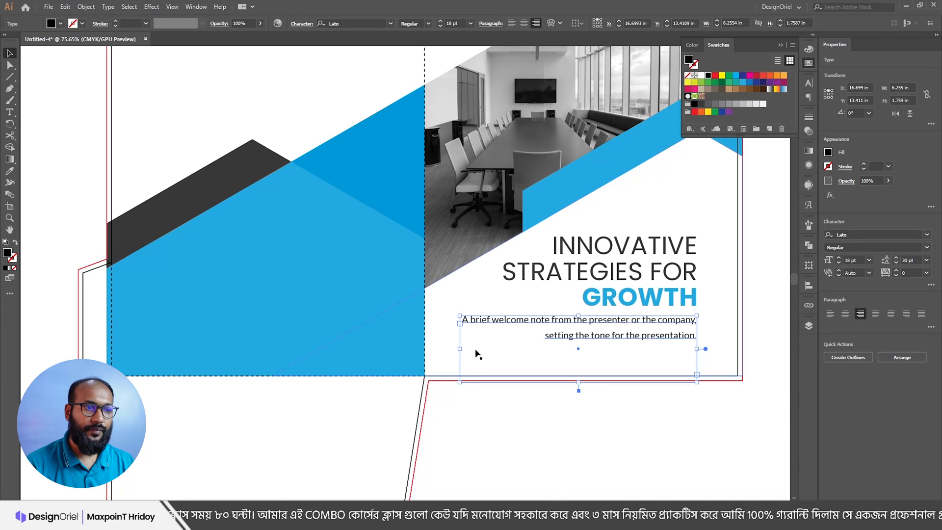
Step: Reduce the welcome note's frame to about 5.6 by 0.81 in around its two lines and nudge it up slightly
{"action": "left_click_drag", "start_coordinate": [459, 349], "coordinate": [484, 349]}
{"action": "left_click_drag", "start_coordinate": [592, 384], "coordinate": [593, 346]}
{"action": "key", "text": "Up"}
{"action": "key", "text": "Up"}
{"action": "key", "text": "Up"}
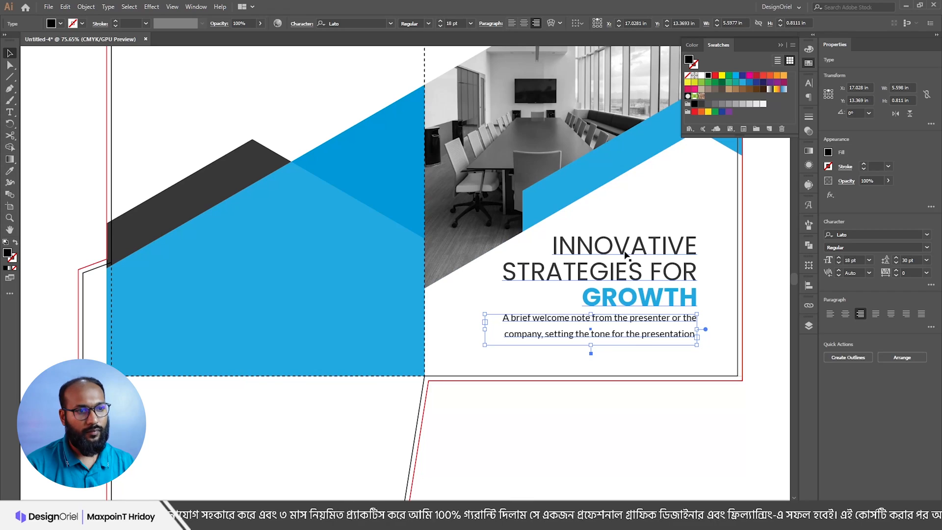
Step: Try raising the front cover's blue band and photo to free space above the title, and undo it
{"action": "scroll", "coordinate": [625, 254], "scroll_direction": "down", "scroll_amount": 4}
{"action": "left_click", "coordinate": [639, 241]}
{"action": "left_click", "coordinate": [638, 215], "text": "shift"}
{"action": "left_click_drag", "start_coordinate": [642, 270], "coordinate": [644, 260]}
{"action": "left_click", "coordinate": [726, 286]}
{"action": "key", "text": "a"}
{"action": "left_click_drag", "start_coordinate": [595, 396], "coordinate": [595, 412]}
{"action": "left_click", "coordinate": [729, 312]}
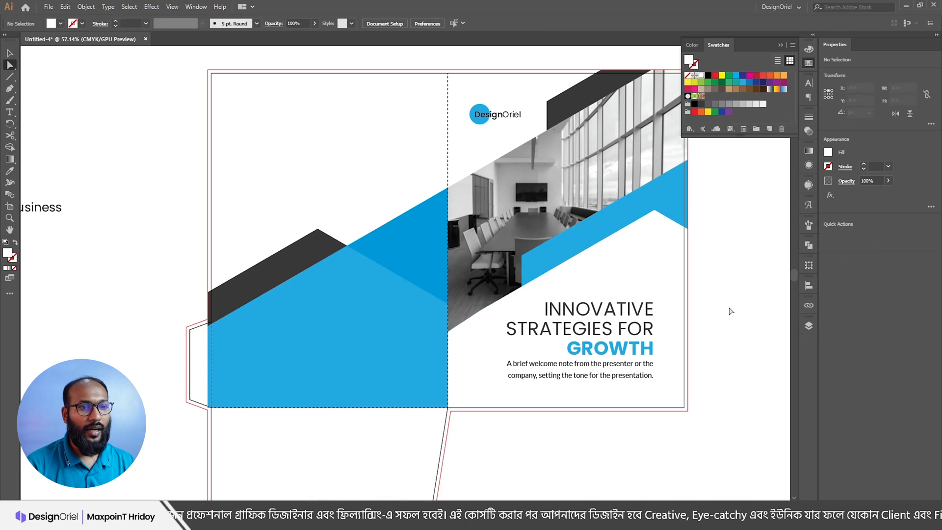
{"action": "key", "text": "v"}
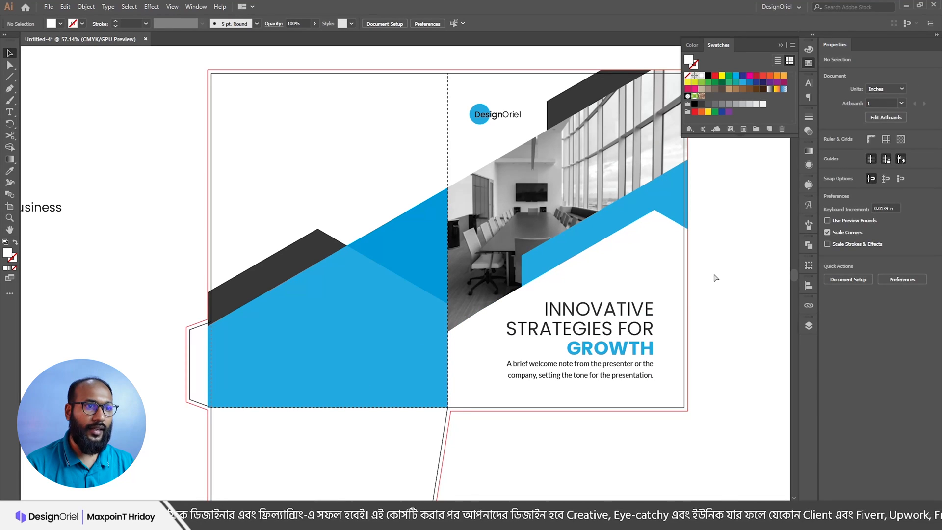
{"action": "key", "text": "ctrl+z"}
{"action": "key", "text": "ctrl+z"}
{"action": "left_click", "coordinate": [735, 267]}
Step: Move the title up slightly and widen the welcome note's frame to about 5.82 in
{"action": "left_click", "coordinate": [632, 313]}
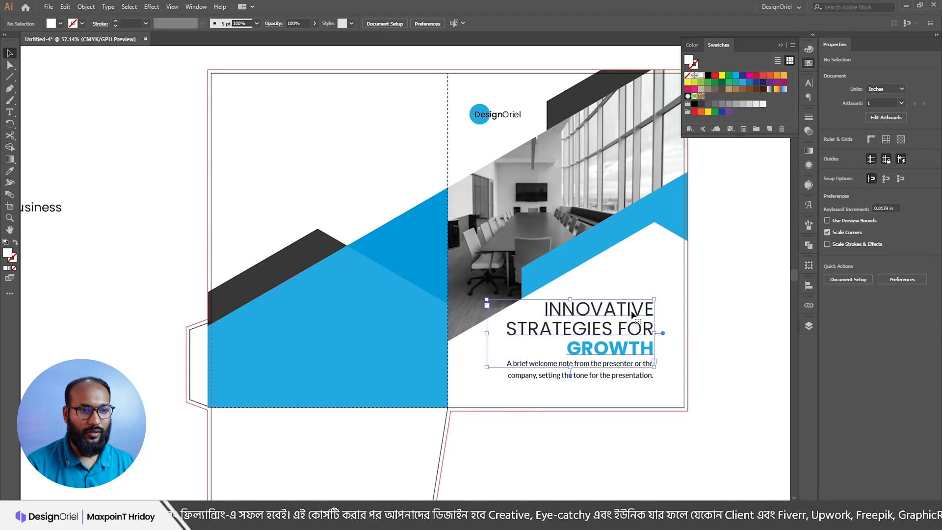
{"action": "left_click_drag", "start_coordinate": [621, 310], "coordinate": [621, 308]}
{"action": "left_click", "coordinate": [627, 376]}
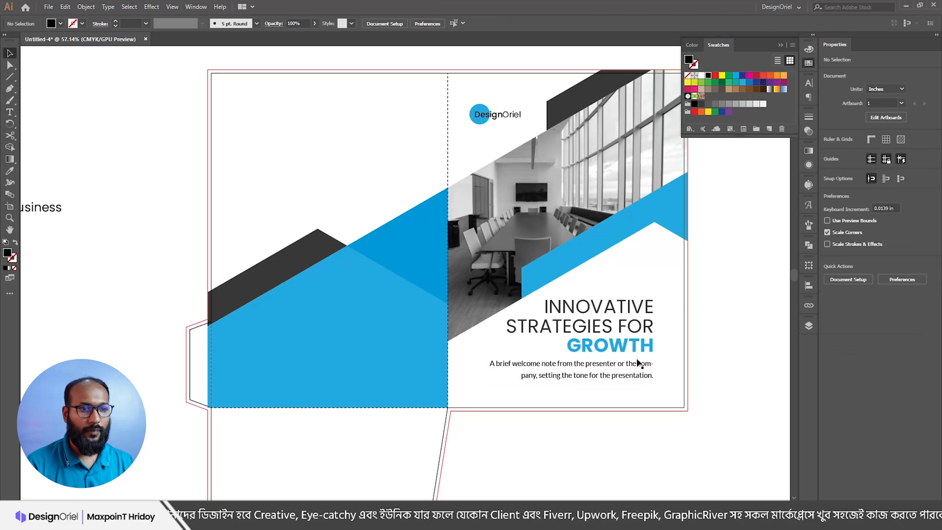
{"action": "key", "text": "ctrl+t"}
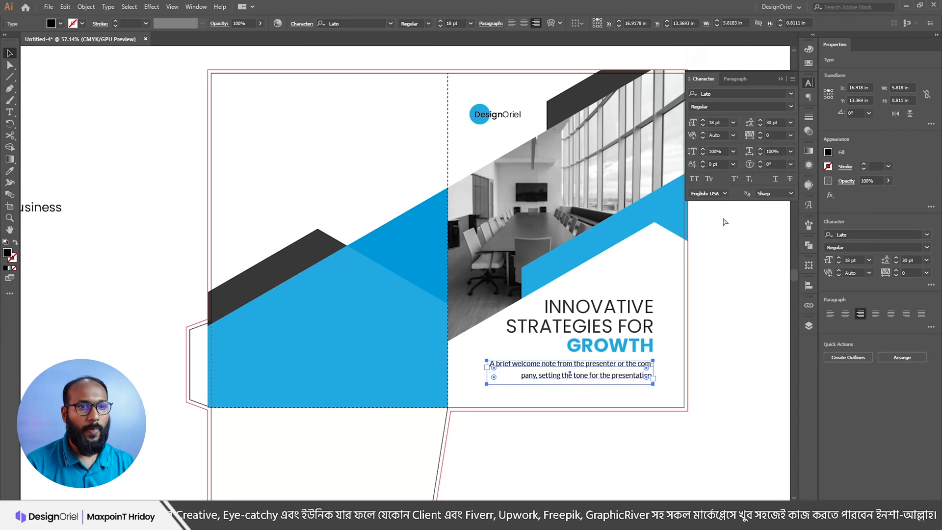
Step: Align the title and welcome note frames along their right edges and move both slightly toward the front cover's outer edge
{"action": "left_click", "coordinate": [621, 308], "text": "shift"}
{"action": "left_click", "coordinate": [601, 23]}
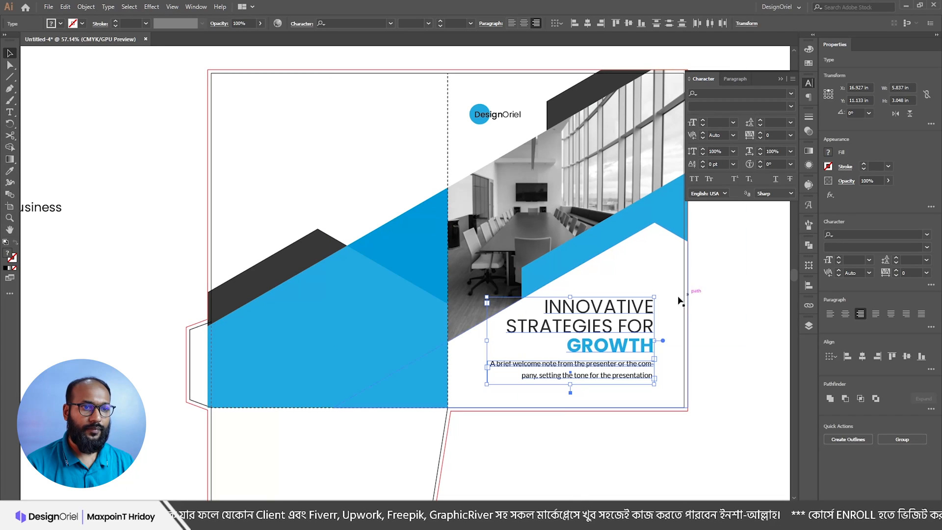
{"action": "left_click_drag", "start_coordinate": [658, 301], "coordinate": [664, 304]}
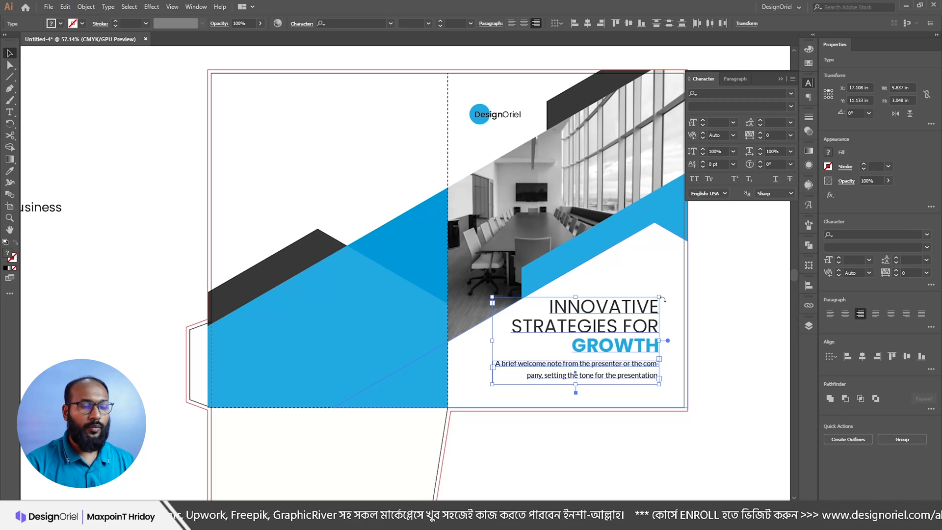
{"action": "left_click", "coordinate": [716, 285]}
{"action": "left_click_drag", "start_coordinate": [748, 205], "coordinate": [710, 192]}
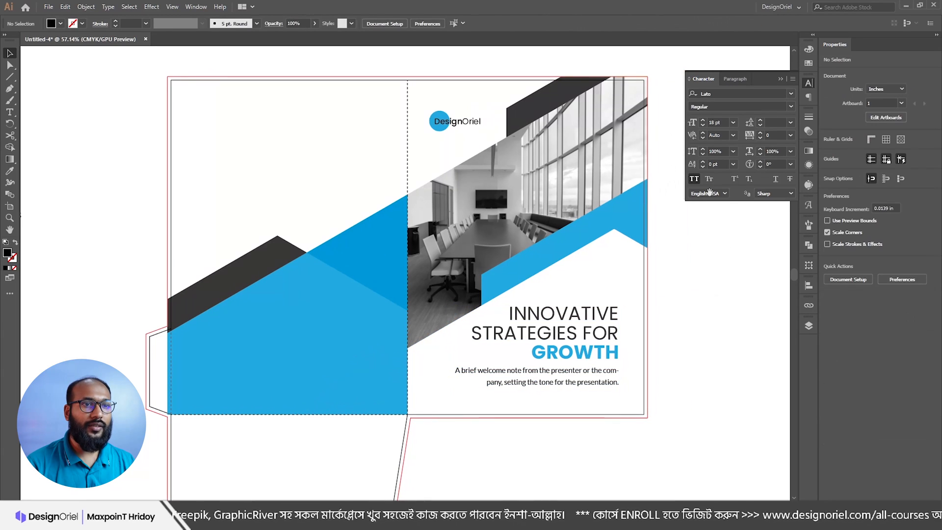
{"action": "left_click", "coordinate": [780, 79]}
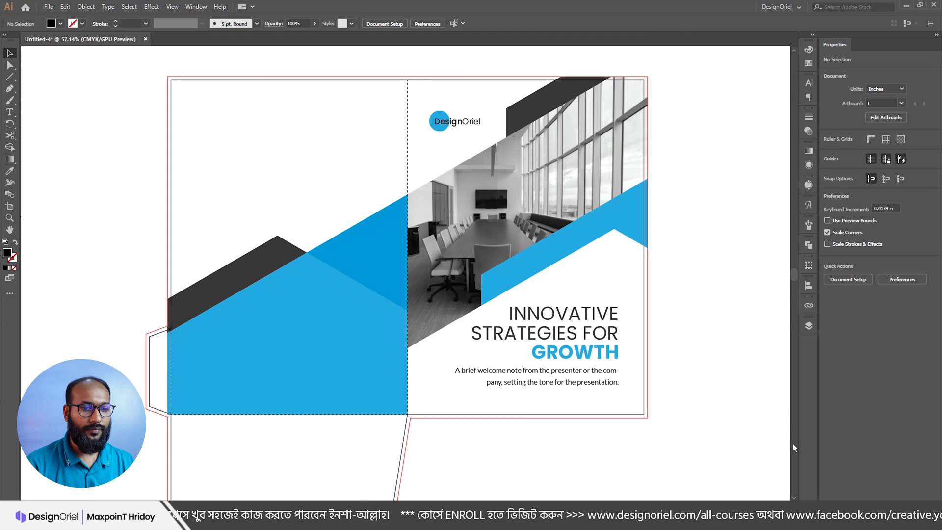
{"action": "left_click", "coordinate": [820, 520]}
{"action": "left_click", "coordinate": [818, 520]}
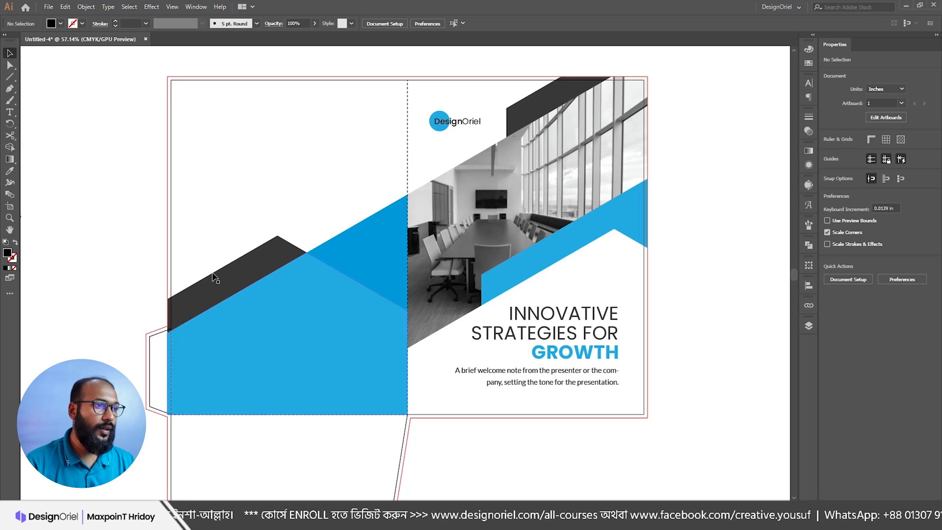
Step: Cut the line "Thank you for your business" out of the source text block beside the folder
{"action": "left_click_drag", "start_coordinate": [100, 212], "coordinate": [269, 226]}
{"action": "left_click_drag", "start_coordinate": [132, 225], "coordinate": [206, 230]}
{"action": "left_click", "coordinate": [127, 236]}
{"action": "double_click", "coordinate": [118, 235]}
{"action": "left_click_drag", "start_coordinate": [96, 235], "coordinate": [294, 234]}
{"action": "key", "text": "ctrl+c"}
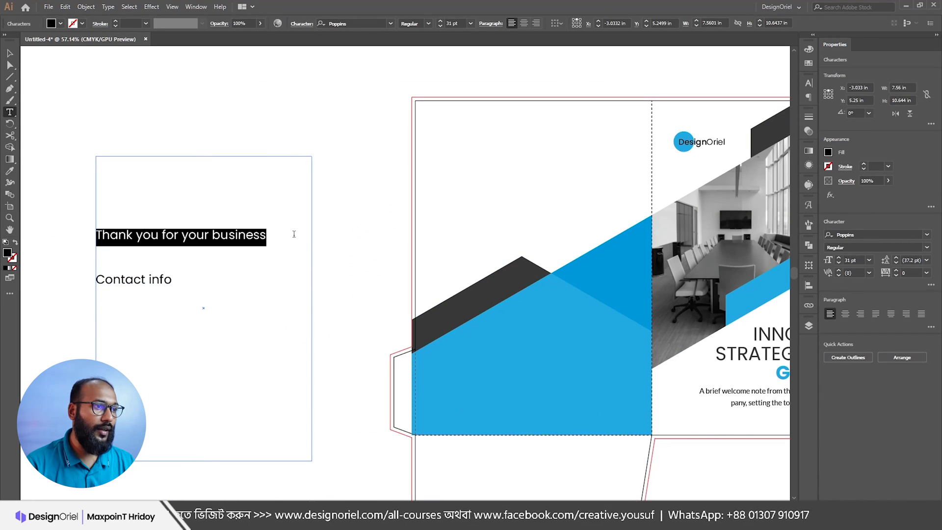
{"action": "key", "text": "BackSpace"}
{"action": "key", "text": "Escape"}
Step: Paste the thank-you line as separate text, place it on the back cover and break it after "Thank you"
{"action": "left_click", "coordinate": [205, 128]}
{"action": "key", "text": "ctrl+v"}
{"action": "left_click_drag", "start_coordinate": [355, 284], "coordinate": [455, 218]}
{"action": "key", "text": "t"}
{"action": "left_click", "coordinate": [481, 214]}
{"action": "key", "text": "Return"}
{"action": "key", "text": "Escape"}
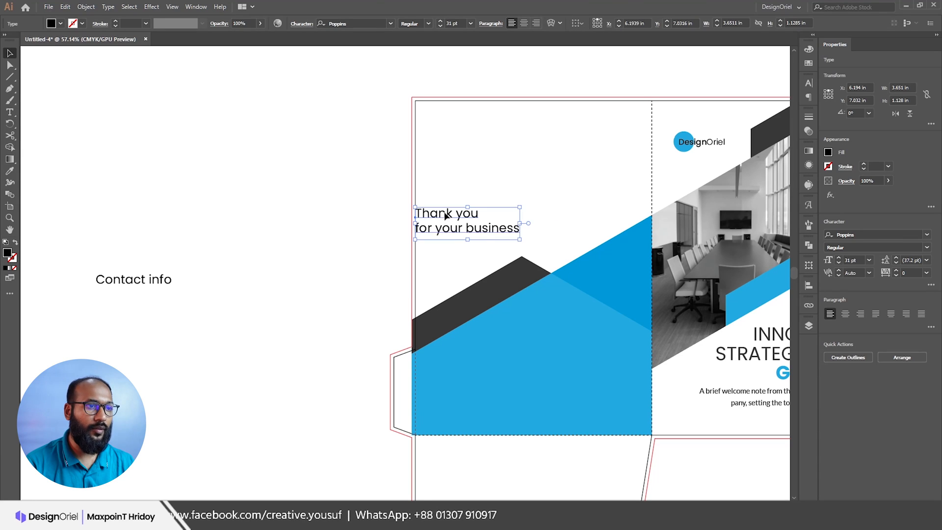
Step: Move the thank-you text up and inward from the back cover's outer edge and set it in all caps
{"action": "left_click_drag", "start_coordinate": [471, 218], "coordinate": [494, 170]}
{"action": "key", "text": "ctrl+t"}
{"action": "left_click", "coordinate": [694, 179]}
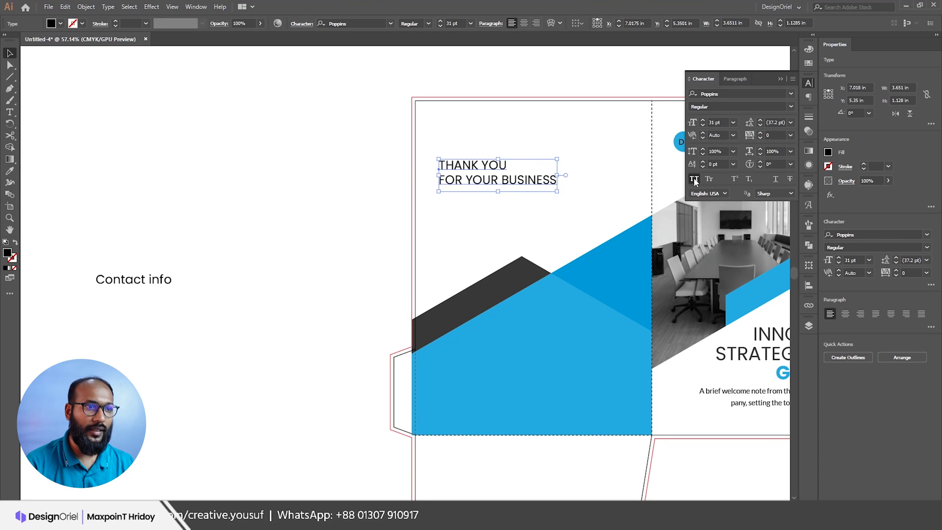
Step: Copy the front cover title's text formatting to the thank-you text with the Eyedropper and left-align it
{"action": "left_click_drag", "start_coordinate": [379, 202], "coordinate": [304, 201]}
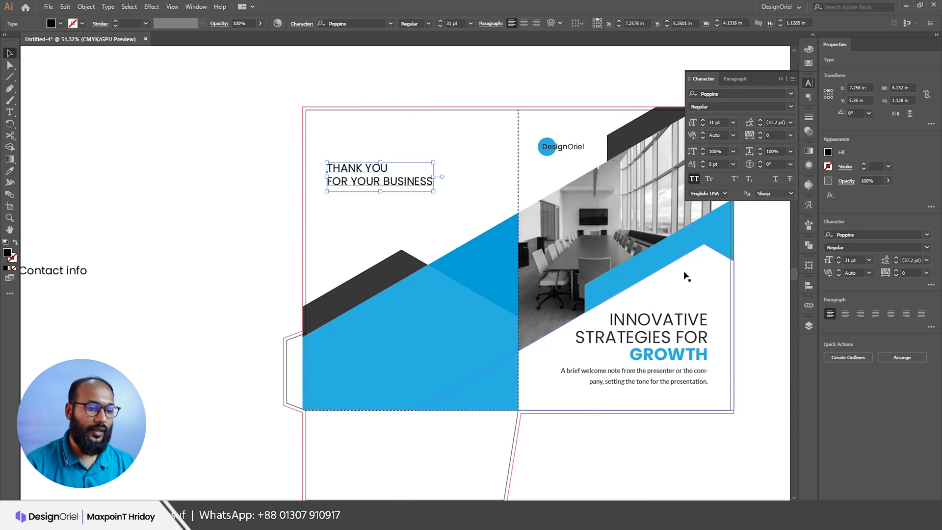
{"action": "left_click", "coordinate": [10, 171]}
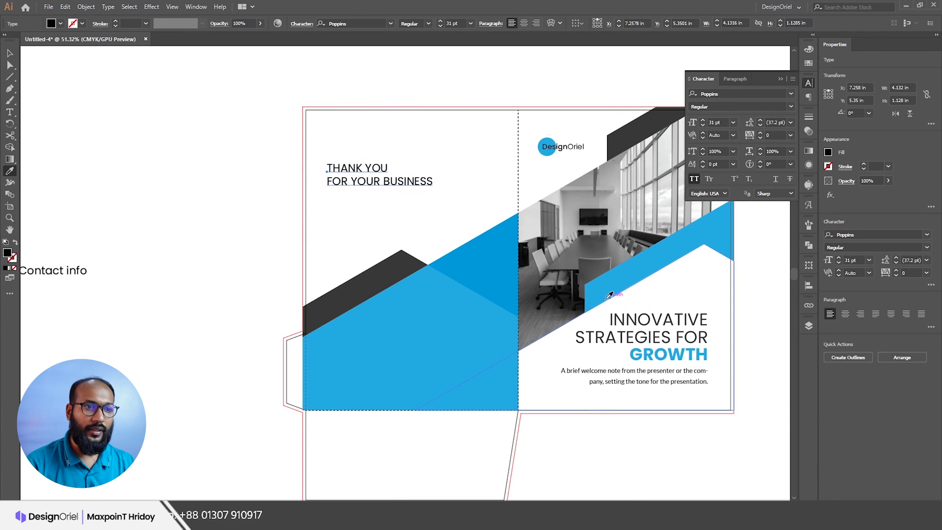
{"action": "left_click", "coordinate": [628, 318]}
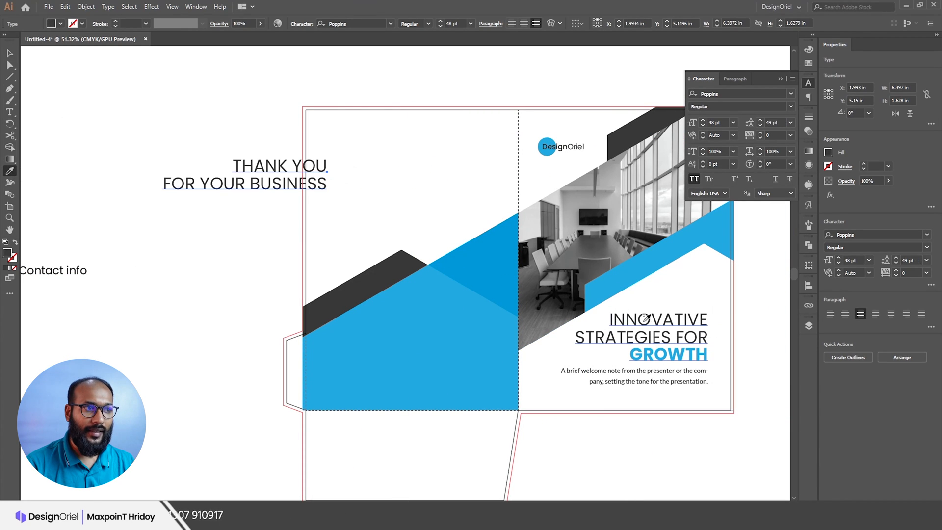
{"action": "left_click", "coordinate": [512, 23]}
{"action": "key", "text": "v"}
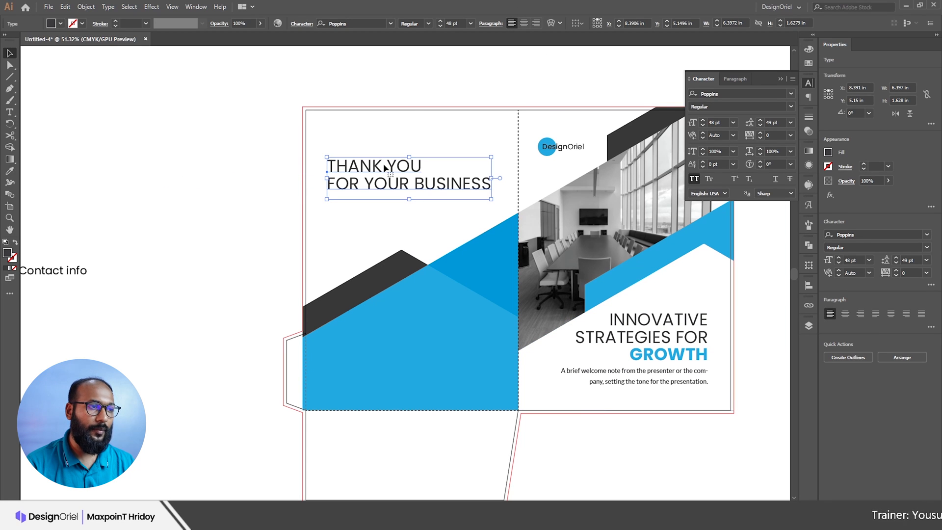
Step: Set the thank-you text's size to 36 pt and open it for editing
{"action": "left_click", "coordinate": [469, 23]}
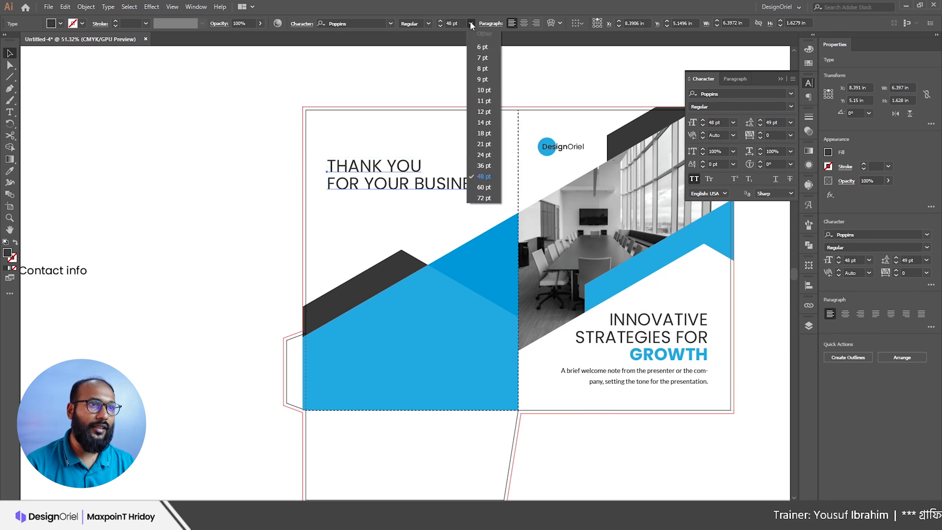
{"action": "left_click", "coordinate": [483, 166]}
{"action": "double_click", "coordinate": [351, 171]}
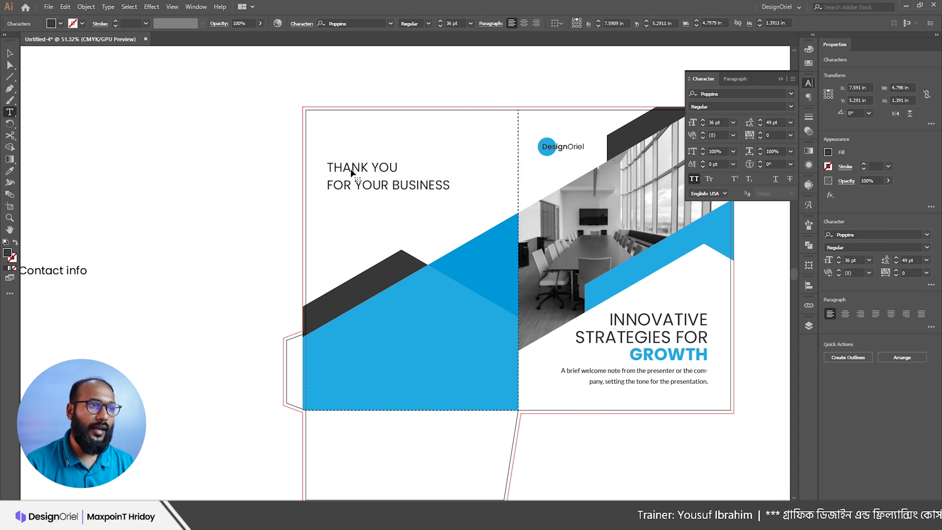
Step: Color the "THANK YOU" line with blue sampled from the artwork and move the whole thank-you text slightly up
{"action": "triple_click", "coordinate": [352, 167]}
{"action": "left_click", "coordinate": [10, 171]}
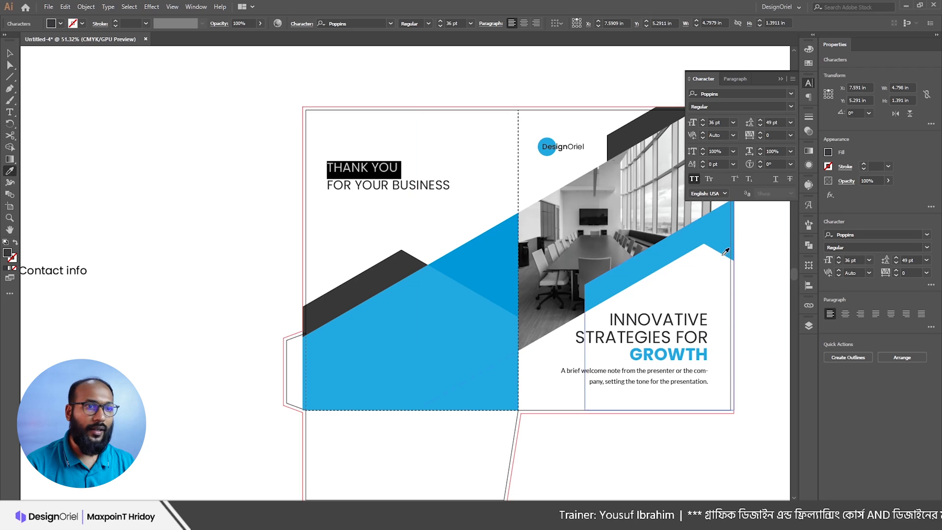
{"action": "left_click", "coordinate": [681, 244]}
{"action": "key", "text": "Escape"}
{"action": "left_click_drag", "start_coordinate": [356, 169], "coordinate": [357, 154]}
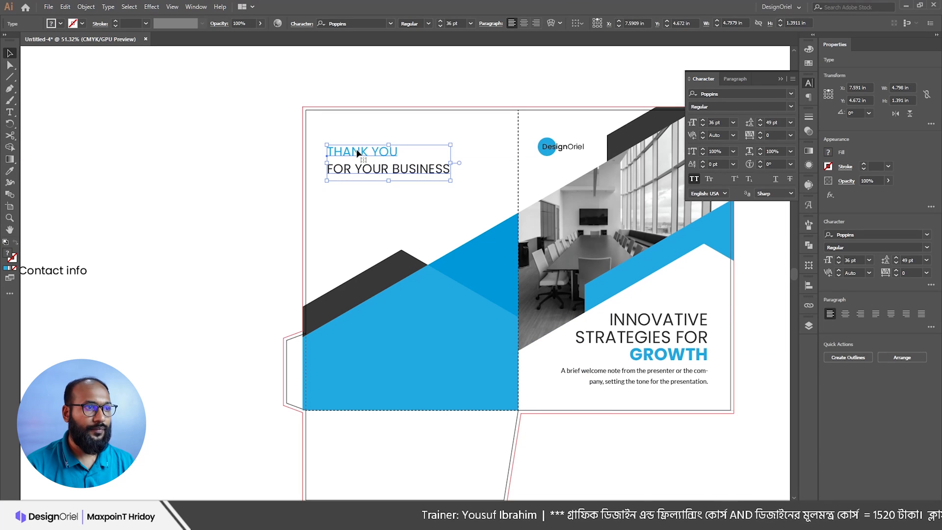
{"action": "left_click", "coordinate": [227, 168]}
Step: Copy the front cover's welcome note below the thank-you text and left-align the copy
{"action": "left_click_drag", "start_coordinate": [638, 376], "coordinate": [357, 187]}
{"action": "left_click", "coordinate": [510, 23]}
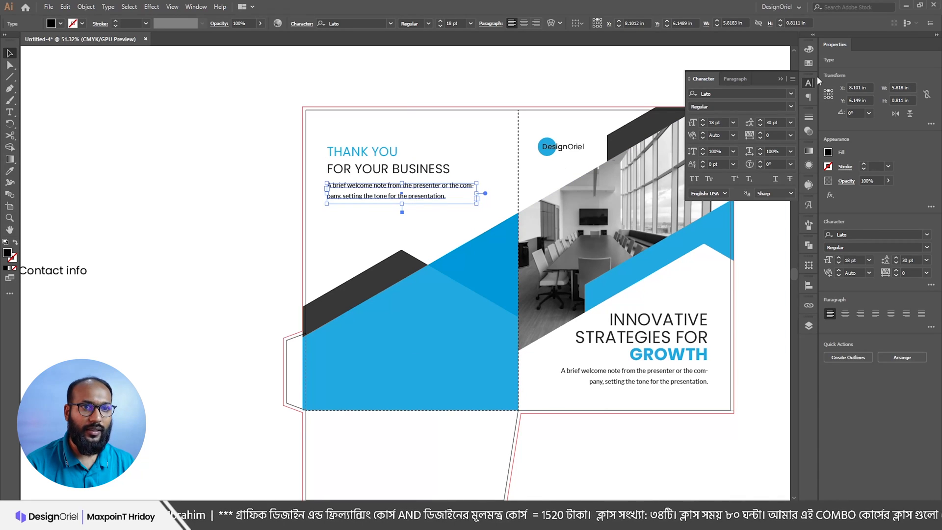
Step: Fill both the back cover note and the front cover note with the dark gray swatch
{"action": "left_click", "coordinate": [808, 64]}
{"action": "left_click", "coordinate": [708, 104]}
{"action": "left_click", "coordinate": [668, 372]}
{"action": "left_click", "coordinate": [703, 105]}
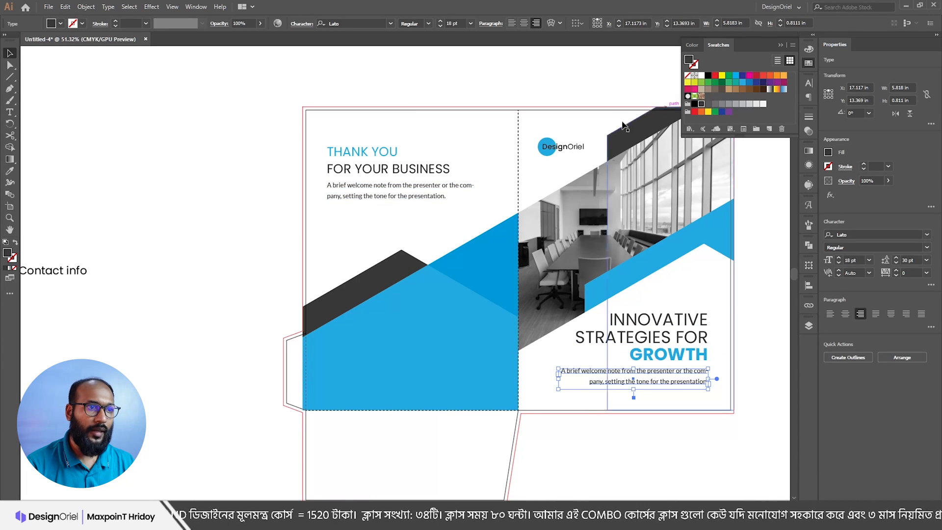
Step: Narrow the back cover note's text frame and make it taller
{"action": "left_click", "coordinate": [395, 188]}
{"action": "left_click_drag", "start_coordinate": [475, 193], "coordinate": [453, 197]}
{"action": "left_click_drag", "start_coordinate": [392, 205], "coordinate": [392, 225]}
{"action": "left_click_drag", "start_coordinate": [452, 202], "coordinate": [433, 191]}
{"action": "left_click", "coordinate": [268, 181]}
Step: Move the thank-you text and its note together slightly inward and down on the back cover
{"action": "left_click", "coordinate": [433, 192]}
{"action": "left_click", "coordinate": [397, 175], "text": "shift"}
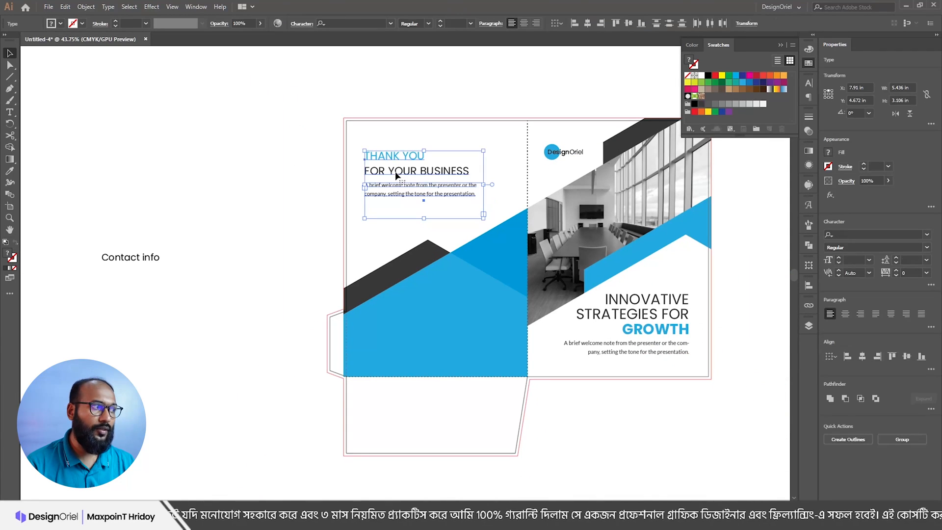
{"action": "left_click_drag", "start_coordinate": [395, 172], "coordinate": [490, 202]}
{"action": "key", "text": "ctrl+shift+a"}
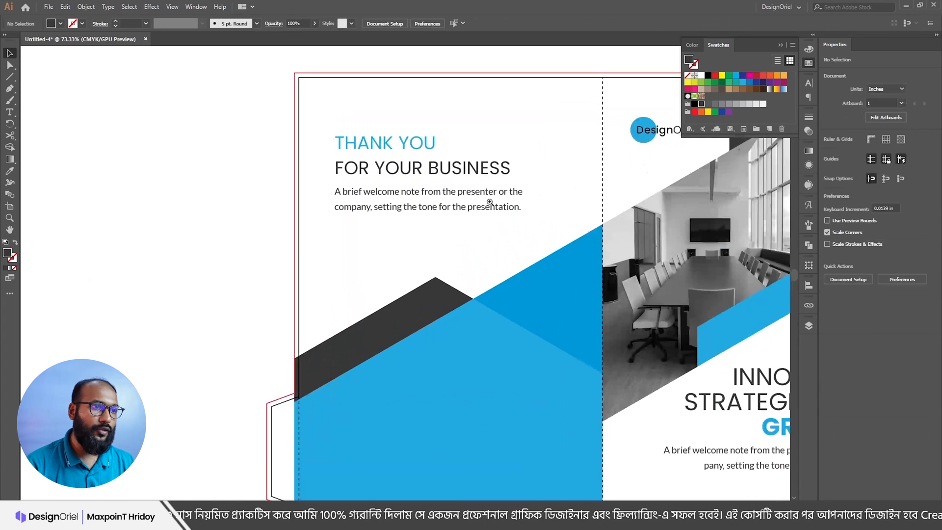
Step: Widen the back cover note's text frame to about 6.1 in and reduce its height to fit the text
{"action": "double_click", "coordinate": [455, 191]}
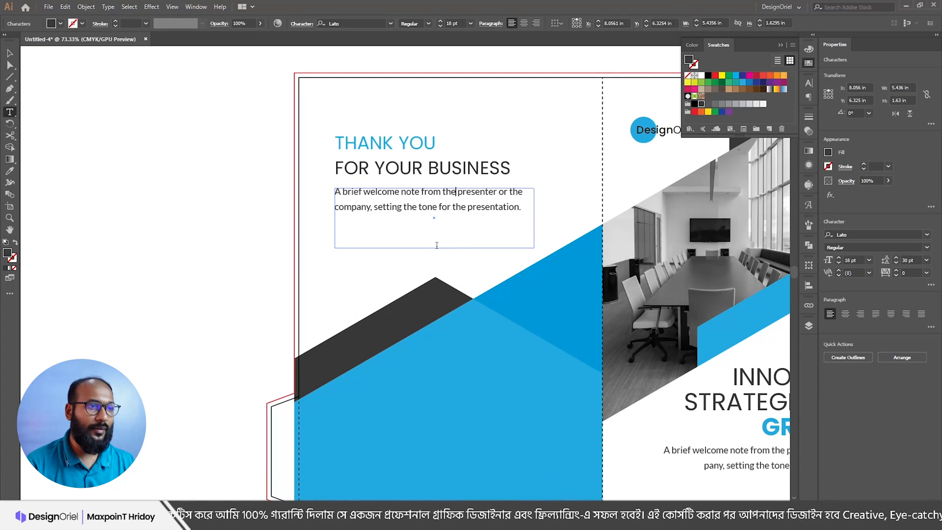
{"action": "key", "text": "Escape"}
{"action": "left_click_drag", "start_coordinate": [534, 218], "coordinate": [560, 218]}
{"action": "left_click_drag", "start_coordinate": [448, 253], "coordinate": [450, 214]}
Step: Tighten the leading of the thank-you text to 43 pt
{"action": "left_click", "coordinate": [416, 173]}
{"action": "key", "text": "alt+Up"}
{"action": "key", "text": "alt+Up"}
{"action": "key", "text": "alt+Up"}
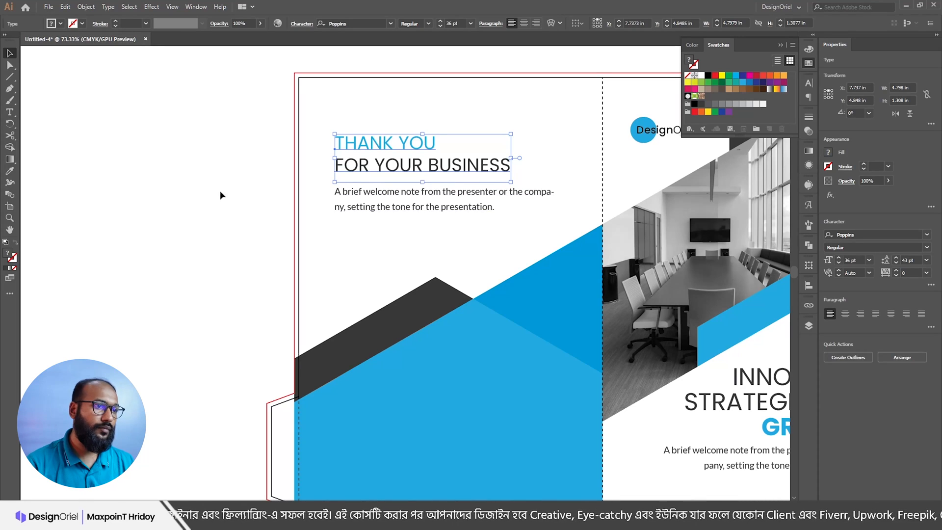
{"action": "left_click", "coordinate": [220, 193]}
{"action": "scroll", "coordinate": [343, 210], "scroll_direction": "down", "scroll_amount": 5}
{"action": "left_click_drag", "start_coordinate": [361, 207], "coordinate": [404, 238]}
{"action": "left_click_drag", "start_coordinate": [386, 284], "coordinate": [397, 241]}
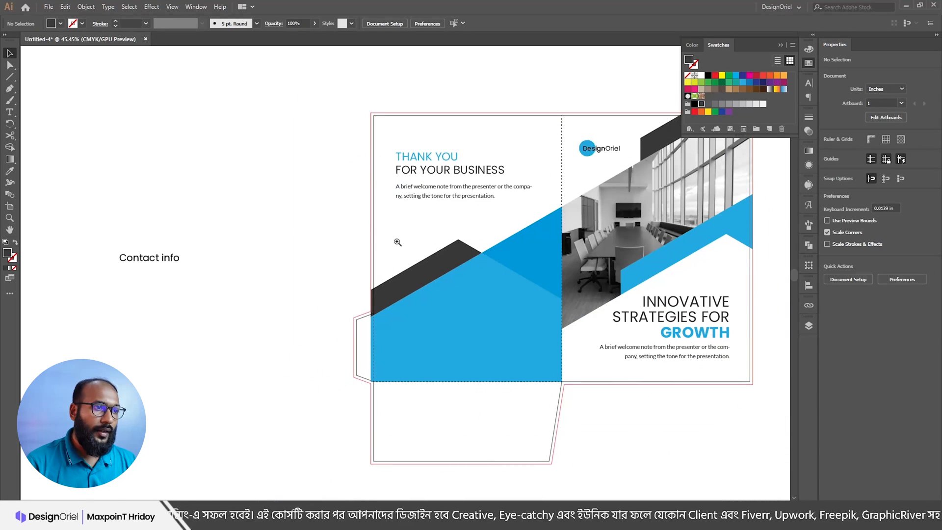
Step: Open the Envelope Design Illustrator file from the Envelope folder inside the desktop's Tutorial folder
{"action": "left_click", "coordinate": [49, 7]}
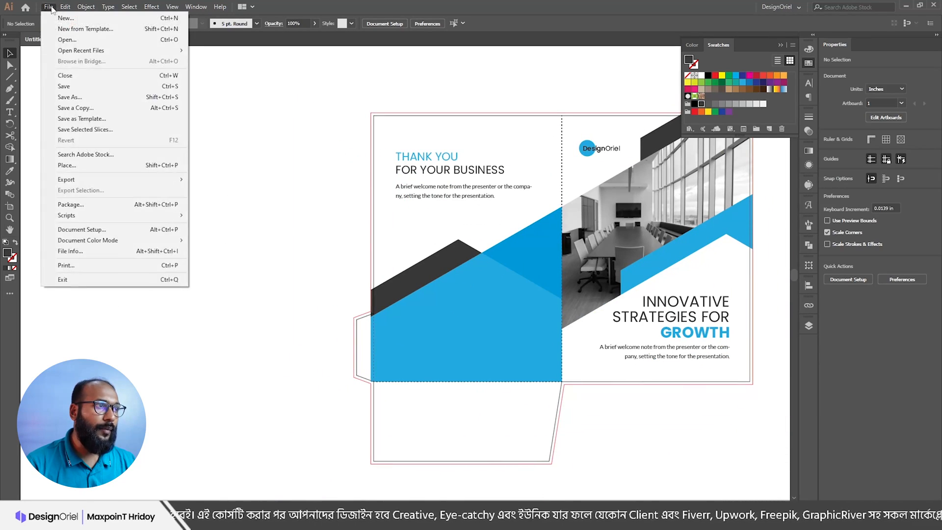
{"action": "left_click", "coordinate": [72, 43]}
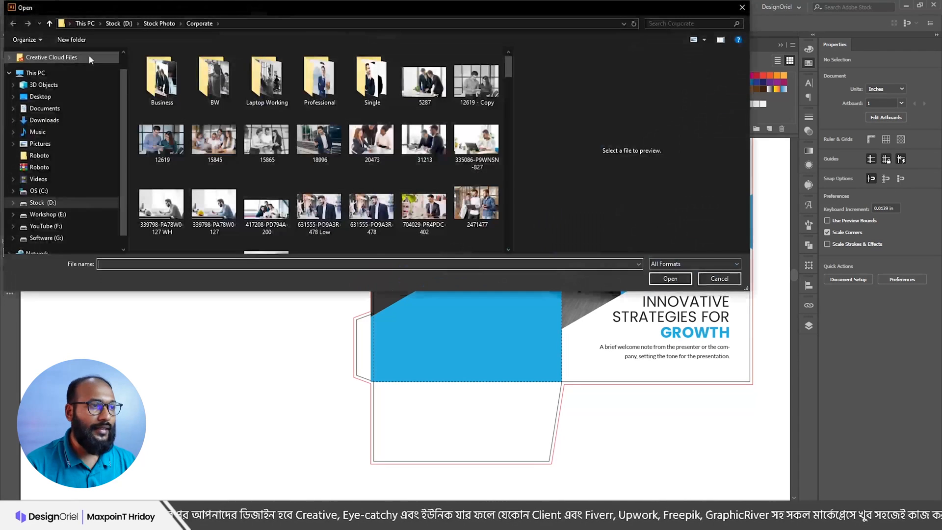
{"action": "left_click", "coordinate": [52, 100]}
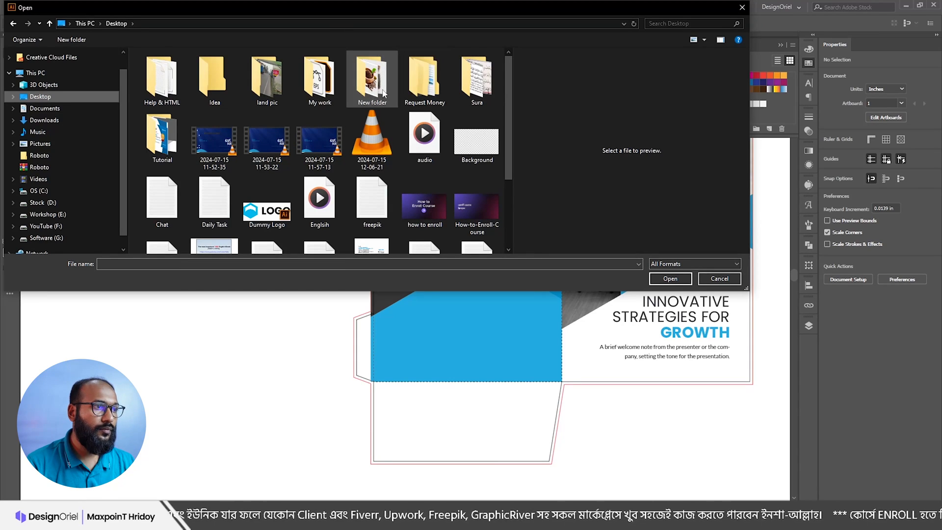
{"action": "double_click", "coordinate": [169, 145]}
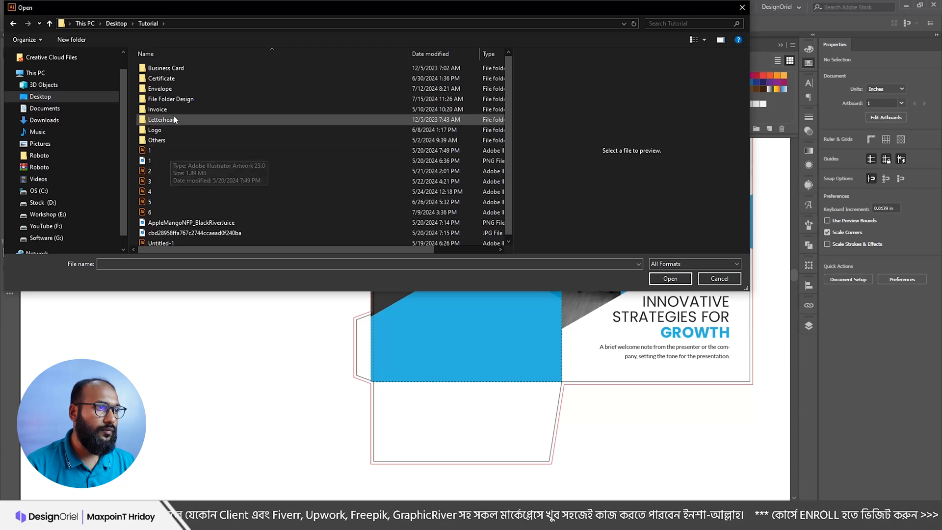
{"action": "double_click", "coordinate": [167, 88]}
{"action": "left_click", "coordinate": [217, 90]}
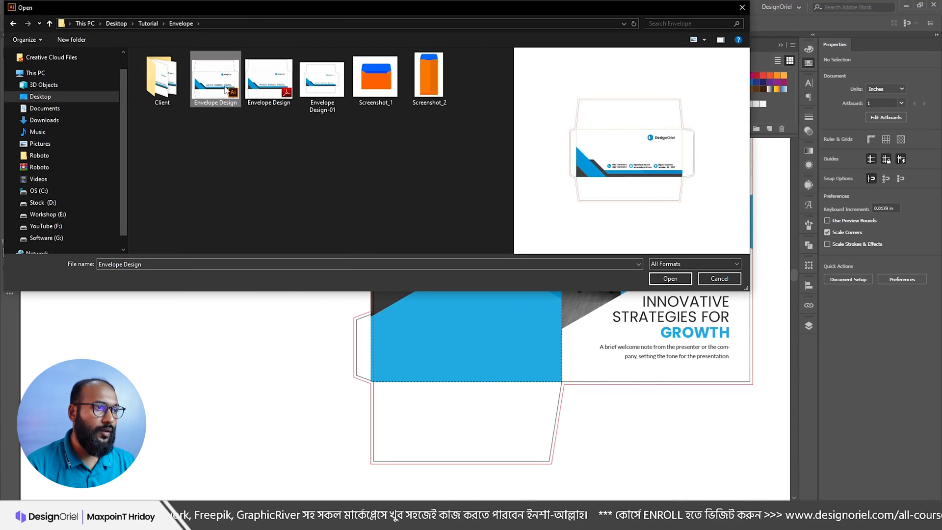
{"action": "double_click", "coordinate": [226, 89]}
Step: Copy the contact details group from the envelope and paste it into the folder document beside the back cover
{"action": "scroll", "coordinate": [417, 292], "scroll_direction": "up", "scroll_amount": 3}
{"action": "left_click", "coordinate": [405, 299]}
{"action": "key", "text": "ctrl+c"}
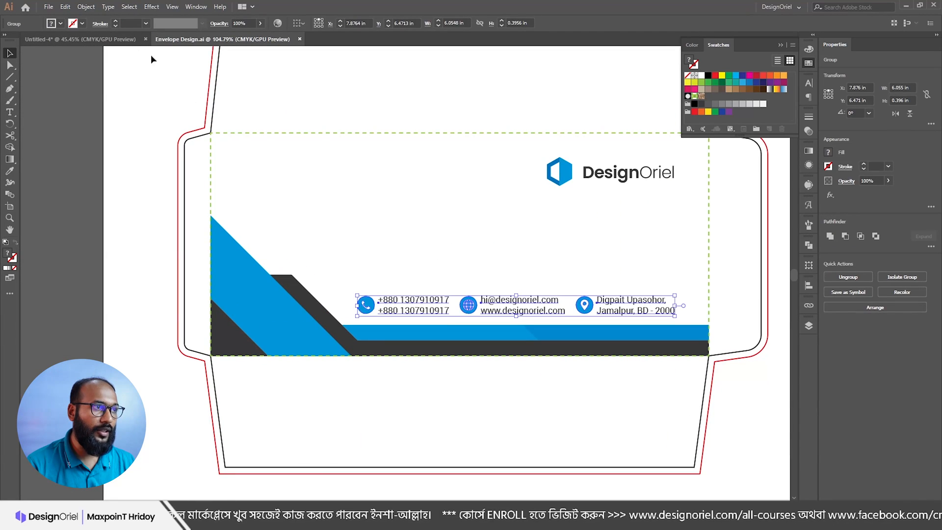
{"action": "left_click", "coordinate": [110, 40]}
{"action": "key", "text": "ctrl+v"}
{"action": "scroll", "coordinate": [382, 295], "scroll_direction": "up", "scroll_amount": 2}
{"action": "left_click_drag", "start_coordinate": [382, 295], "coordinate": [307, 279]}
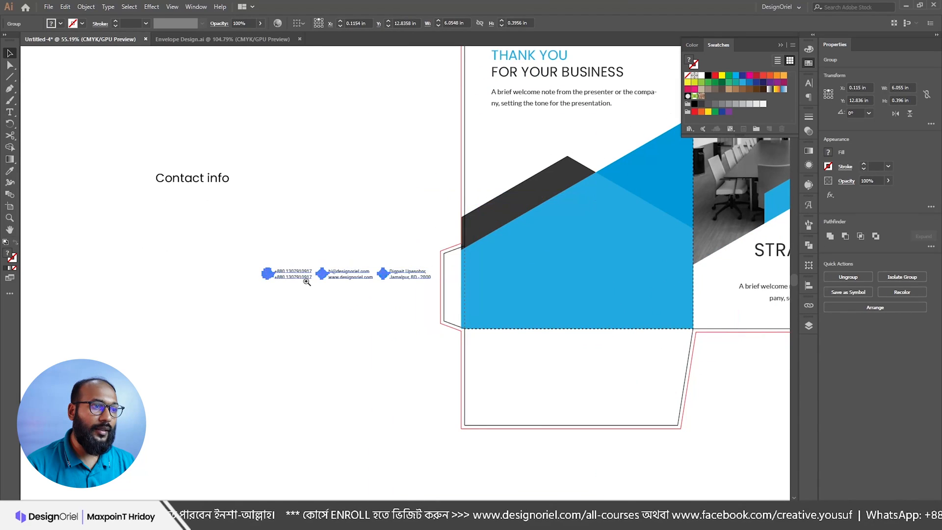
Step: Ungroup the pasted contact details and delete the placeholder "Contact info" text
{"action": "scroll", "coordinate": [284, 271], "scroll_direction": "up", "scroll_amount": 3}
{"action": "left_click", "coordinate": [367, 225]}
{"action": "key", "text": "ctrl+a"}
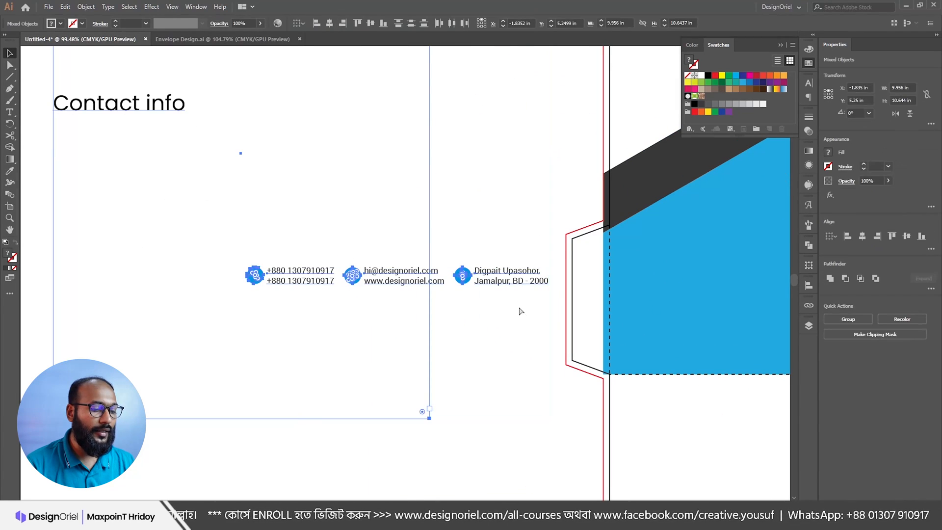
{"action": "key", "text": "ctrl+h"}
{"action": "left_click_drag", "start_coordinate": [396, 202], "coordinate": [275, 197]}
{"action": "left_click", "coordinate": [350, 192]}
{"action": "key", "text": "Delete"}
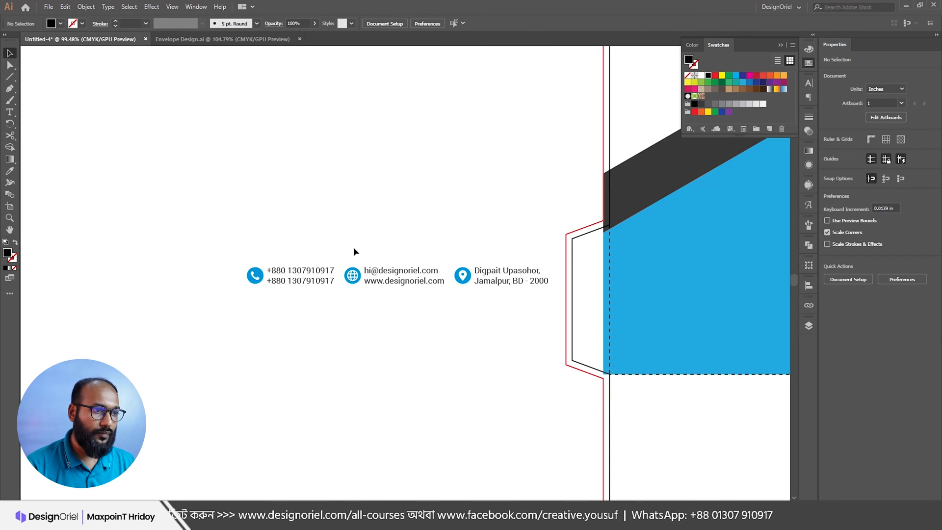
Step: Stack the email/website item and the address item with their icons beneath the phone item
{"action": "left_click_drag", "start_coordinate": [394, 273], "coordinate": [298, 306]}
{"action": "left_click", "coordinate": [478, 280]}
{"action": "left_click_drag", "start_coordinate": [496, 275], "coordinate": [287, 349]}
Step: Group the contact icons with their matching text, including the phone icon with its two number lines
{"action": "scroll", "coordinate": [316, 345], "scroll_direction": "up", "scroll_amount": 2}
{"action": "left_click_drag", "start_coordinate": [361, 315], "coordinate": [361, 315]}
{"action": "key", "text": "ctrl+g"}
{"action": "left_click_drag", "start_coordinate": [244, 213], "coordinate": [346, 266]}
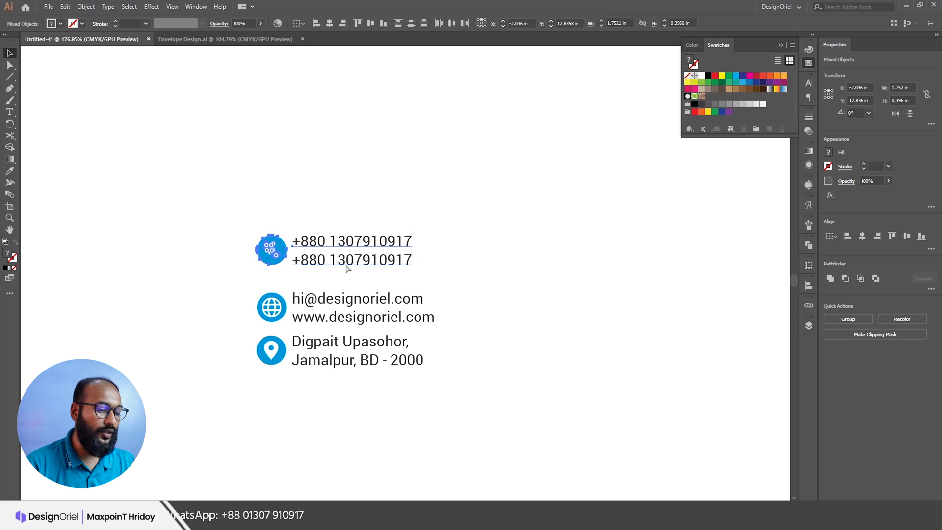
{"action": "key", "text": "ctrl+g"}
Step: Move the contact items closer together, align their left edges and distribute their vertical spacing evenly
{"action": "left_click_drag", "start_coordinate": [273, 299], "coordinate": [273, 288]}
{"action": "left_click_drag", "start_coordinate": [319, 341], "coordinate": [319, 332]}
{"action": "left_click_drag", "start_coordinate": [314, 198], "coordinate": [336, 378]}
{"action": "left_click", "coordinate": [317, 24]}
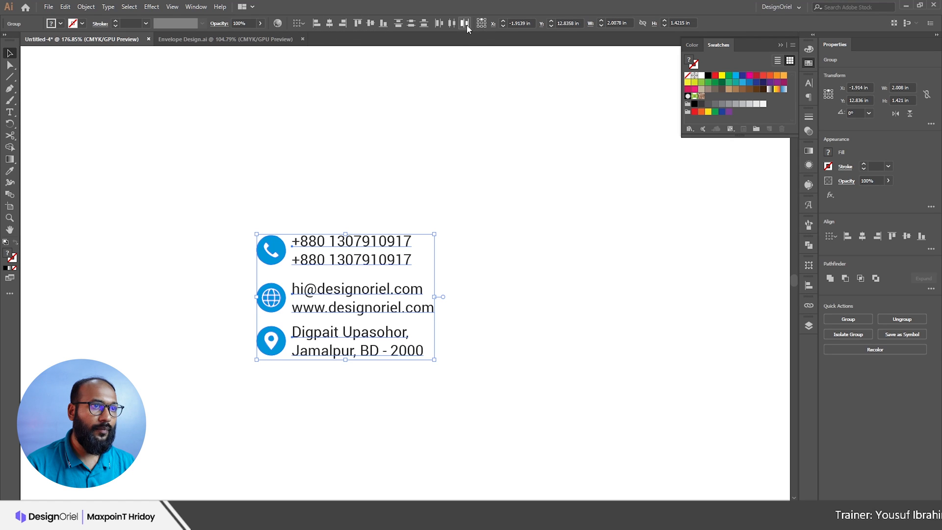
{"action": "left_click", "coordinate": [931, 249]}
{"action": "left_click", "coordinate": [833, 336]}
{"action": "scroll", "coordinate": [437, 273], "scroll_direction": "down", "scroll_amount": 2}
Step: Move the stacked contact details onto the back cover's blue shape near its outer edge
{"action": "left_click_drag", "start_coordinate": [441, 270], "coordinate": [224, 271]}
{"action": "left_click_drag", "start_coordinate": [130, 270], "coordinate": [471, 241]}
{"action": "left_click_drag", "start_coordinate": [562, 250], "coordinate": [427, 257]}
{"action": "left_click_drag", "start_coordinate": [463, 228], "coordinate": [450, 237]}
{"action": "scroll", "coordinate": [466, 254], "scroll_direction": "down", "scroll_amount": 1}
{"action": "scroll", "coordinate": [466, 254], "scroll_direction": "up", "scroll_amount": 1}
{"action": "left_click", "coordinate": [270, 258]}
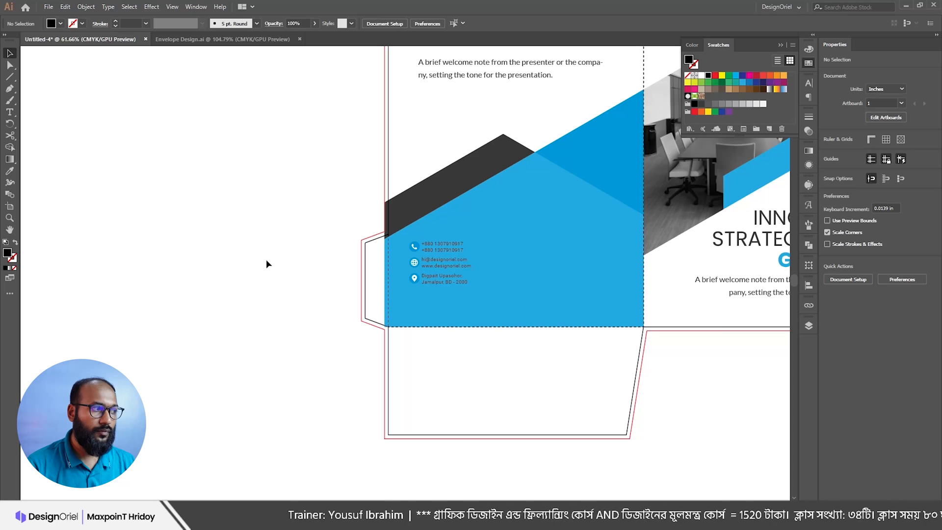
Step: Send the back cover's light blue shape backward, behind the white shape at its lower corner
{"action": "left_click", "coordinate": [664, 279]}
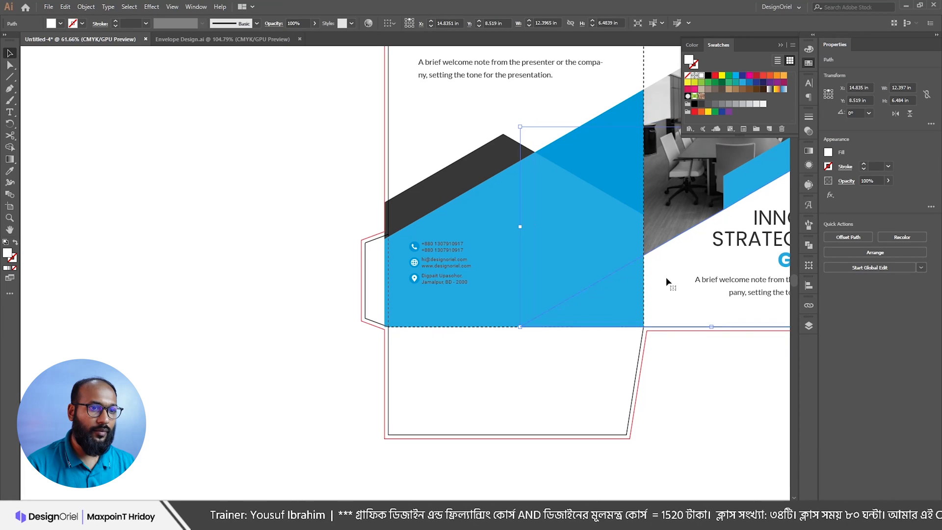
{"action": "left_click", "coordinate": [571, 275]}
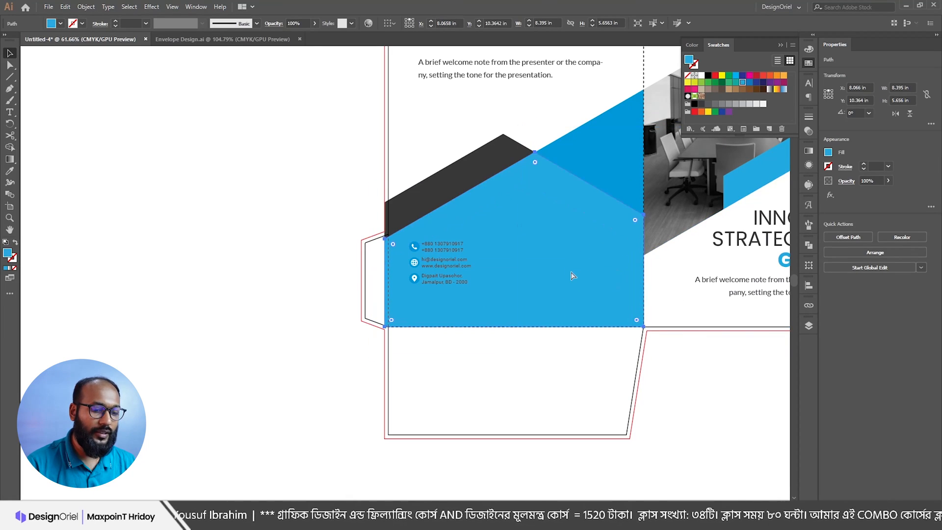
{"action": "key", "text": "ctrl+["}
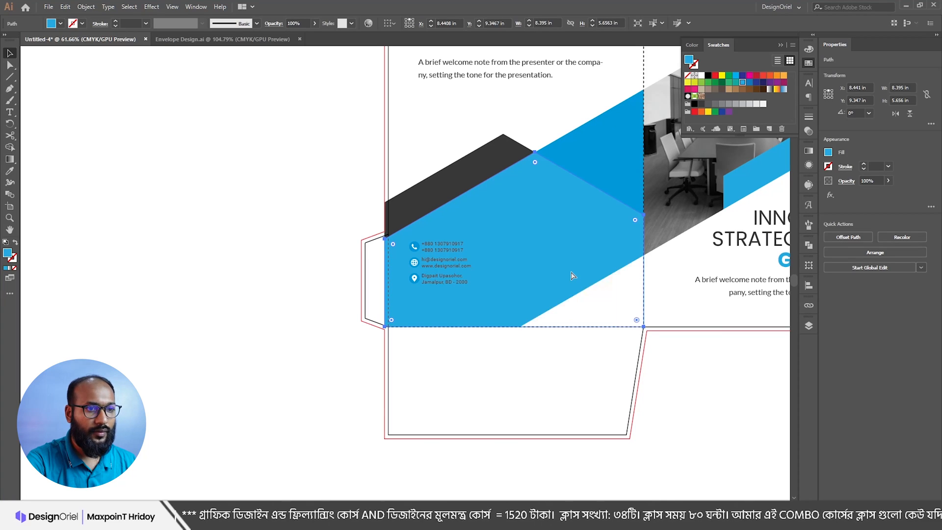
Step: Enlarge the contact details block and align its left edge with the note above
{"action": "left_click", "coordinate": [441, 244]}
{"action": "left_click", "coordinate": [450, 281], "text": "shift"}
{"action": "left_click_drag", "start_coordinate": [472, 263], "coordinate": [507, 267]}
{"action": "left_click_drag", "start_coordinate": [455, 233], "coordinate": [475, 235]}
{"action": "left_click", "coordinate": [438, 78], "text": "shift"}
{"action": "left_click", "coordinate": [316, 23]}
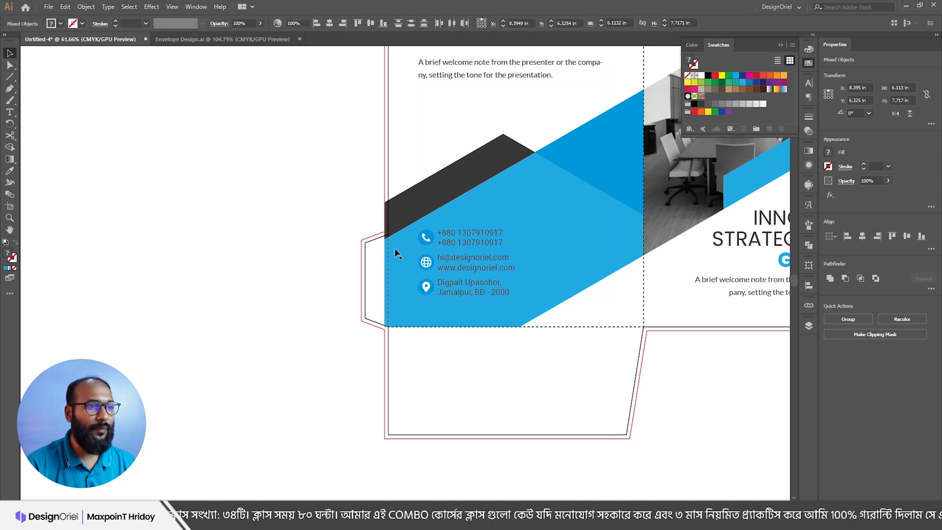
Step: Nudge the individual contact items vertically to fine-tune the spacing between them
{"action": "left_click", "coordinate": [479, 236]}
{"action": "left_click", "coordinate": [458, 266]}
{"action": "key", "text": "Down"}
{"action": "left_click", "coordinate": [461, 240]}
{"action": "key", "text": "Up"}
{"action": "left_click", "coordinate": [464, 284]}
{"action": "left_click", "coordinate": [316, 276]}
Step: Select the text of all three contact items directly and fill it with white
{"action": "key", "text": "a"}
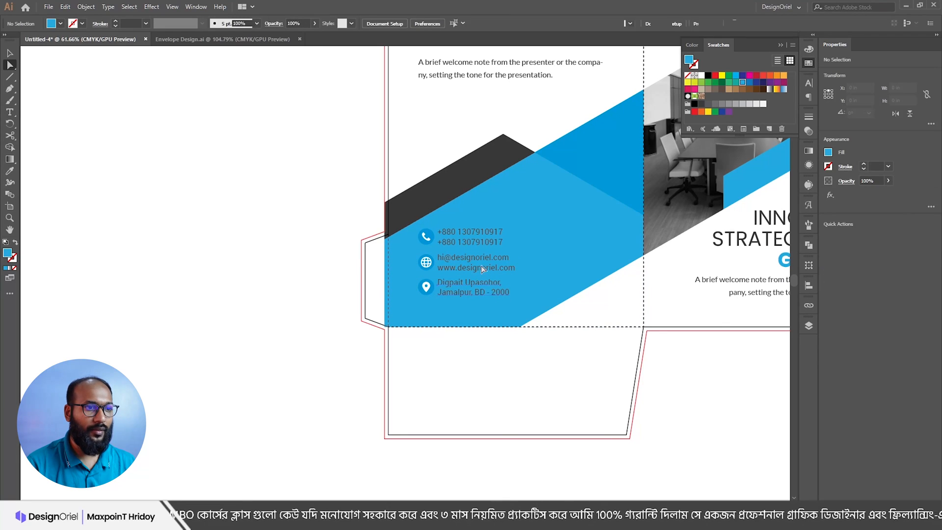
{"action": "left_click", "coordinate": [483, 269]}
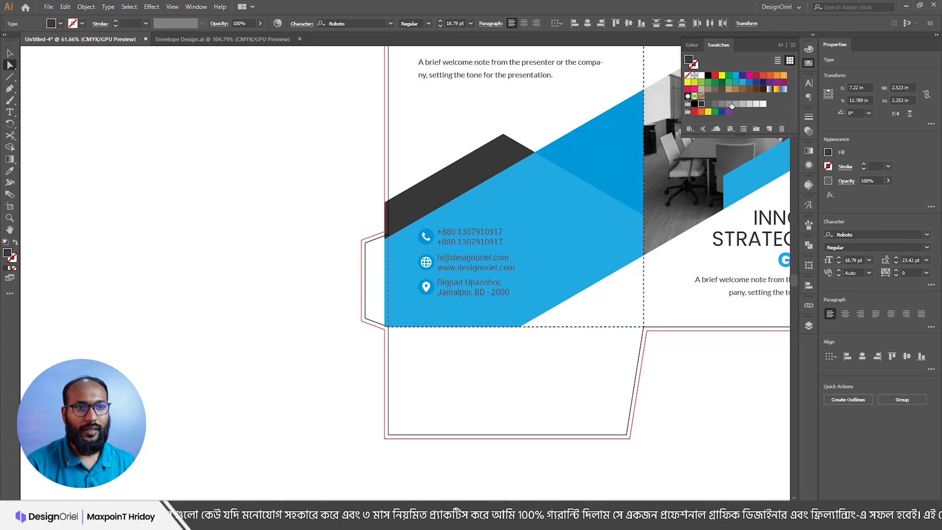
{"action": "left_click", "coordinate": [702, 76]}
{"action": "left_click", "coordinate": [351, 234]}
{"action": "scroll", "coordinate": [328, 275], "scroll_direction": "up", "scroll_amount": 2}
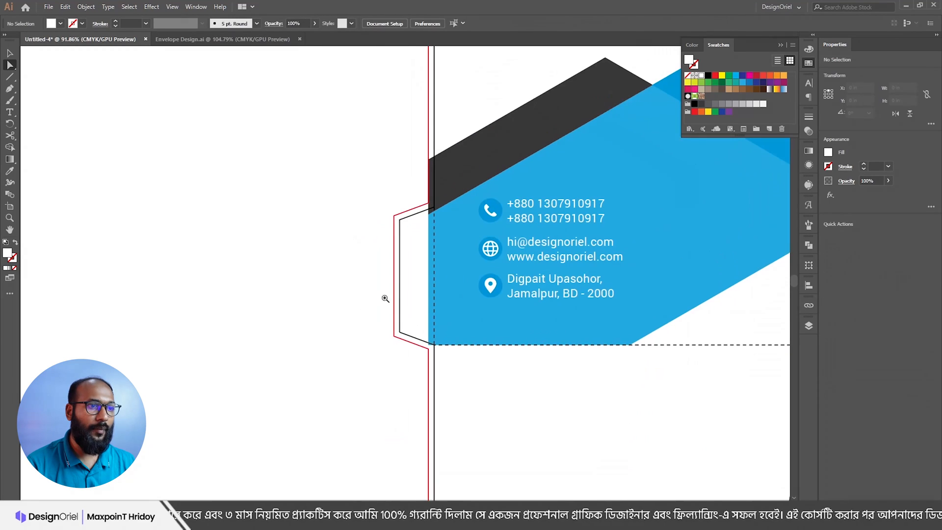
Step: Fill the circles behind the phone, globe and location icons with white
{"action": "left_click", "coordinate": [495, 212]}
{"action": "left_click", "coordinate": [492, 250], "text": "shift"}
{"action": "left_click", "coordinate": [498, 295], "text": "shift"}
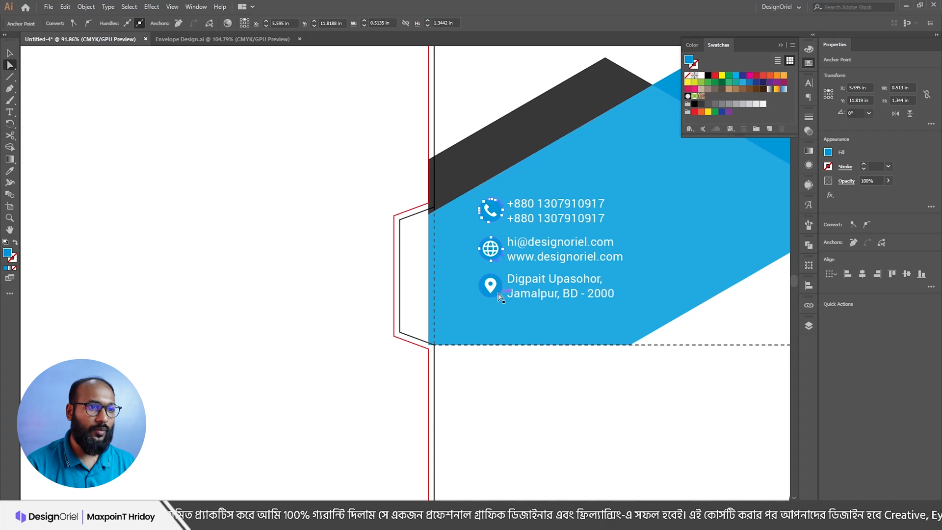
{"action": "left_click", "coordinate": [701, 76]}
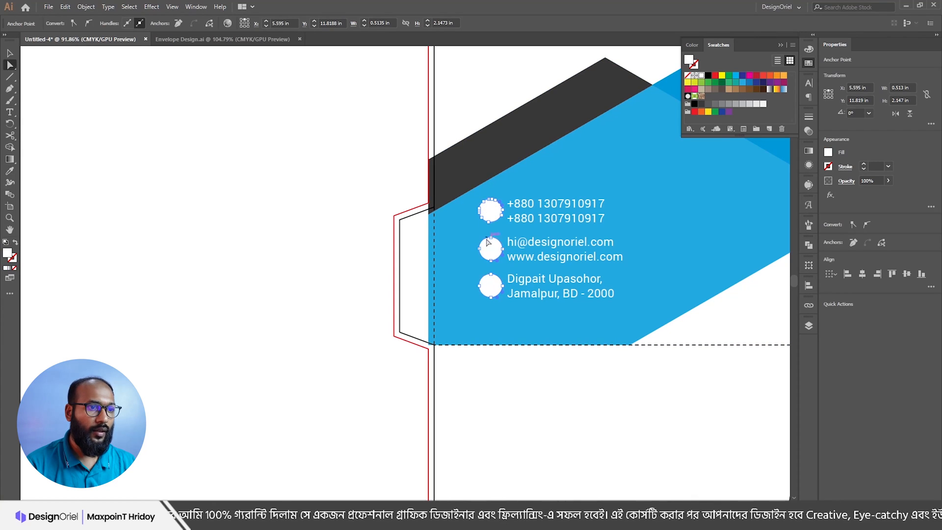
Step: Color the globe, phone and location symbols with the background blue using the Eyedropper
{"action": "scroll", "coordinate": [495, 252], "scroll_direction": "up", "scroll_amount": 5}
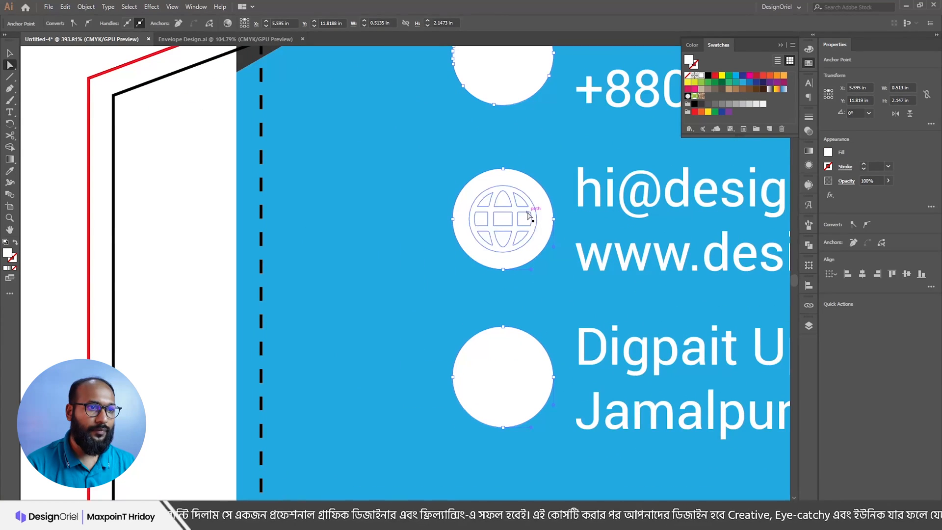
{"action": "left_click", "coordinate": [514, 196]}
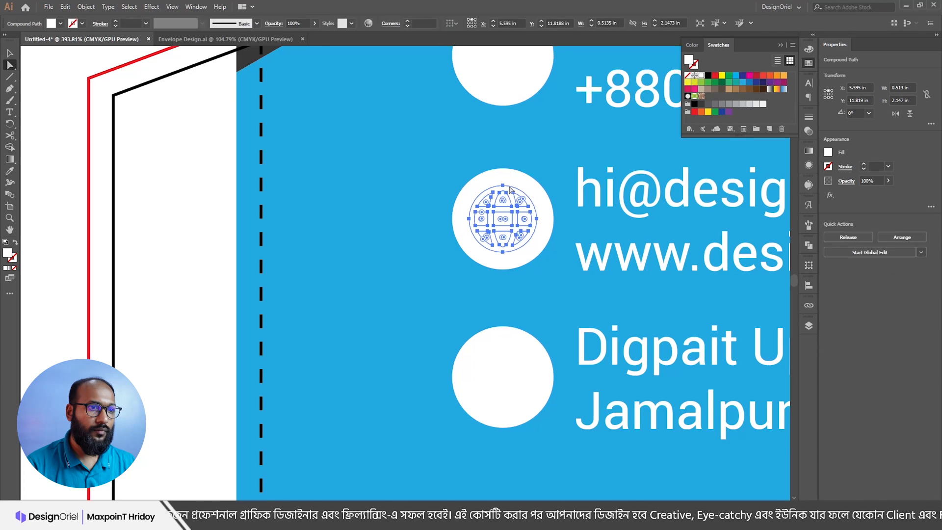
{"action": "left_click", "coordinate": [514, 65], "text": "shift"}
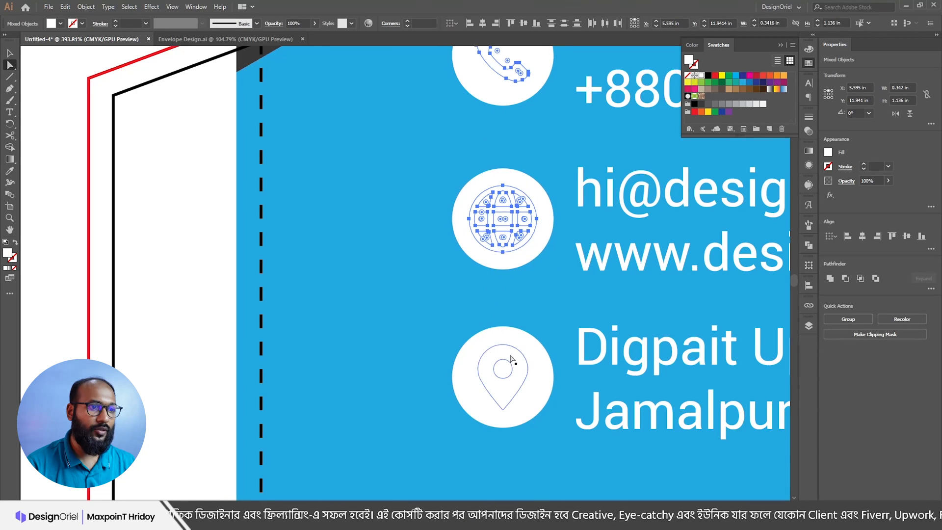
{"action": "key", "text": "i"}
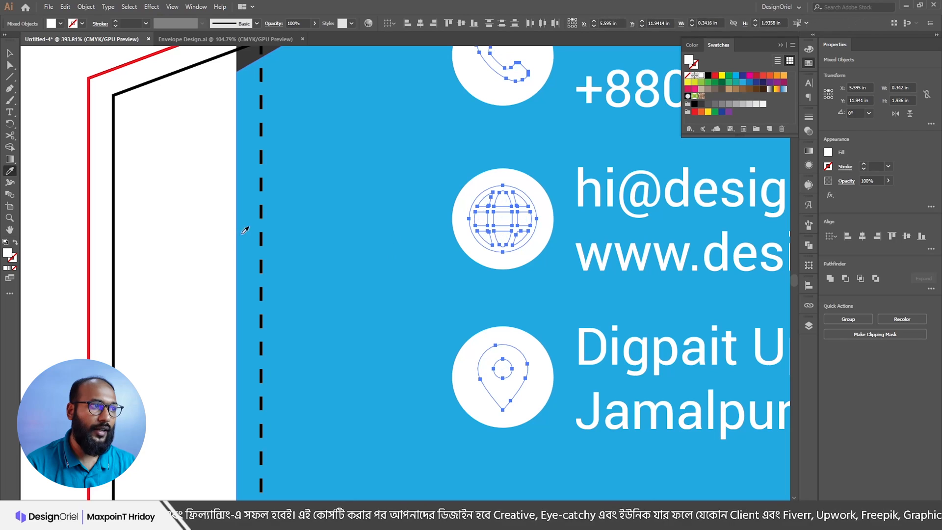
{"action": "left_click", "coordinate": [346, 206]}
{"action": "key", "text": "v"}
{"action": "key", "text": "ctrl+0"}
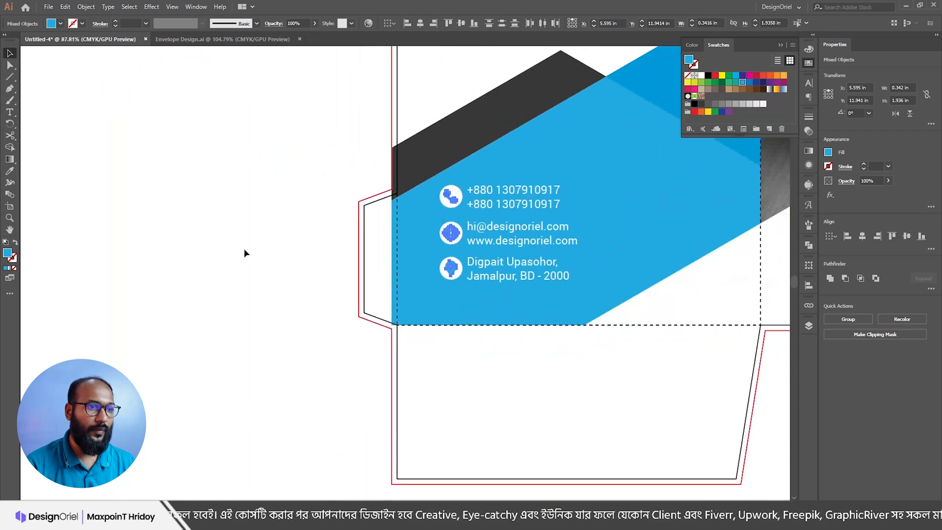
Step: Select the darker blue triangle where the back cover shapes overlap and adjust the cyan value of its fill
{"action": "left_click", "coordinate": [229, 230]}
{"action": "left_click_drag", "start_coordinate": [399, 250], "coordinate": [289, 262]}
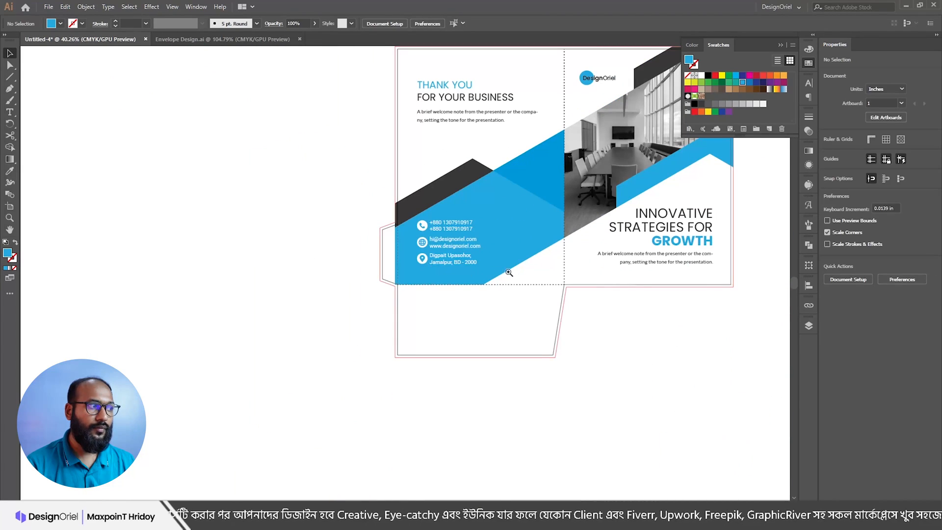
{"action": "left_click_drag", "start_coordinate": [508, 272], "coordinate": [480, 271]}
{"action": "left_click_drag", "start_coordinate": [533, 239], "coordinate": [490, 264]}
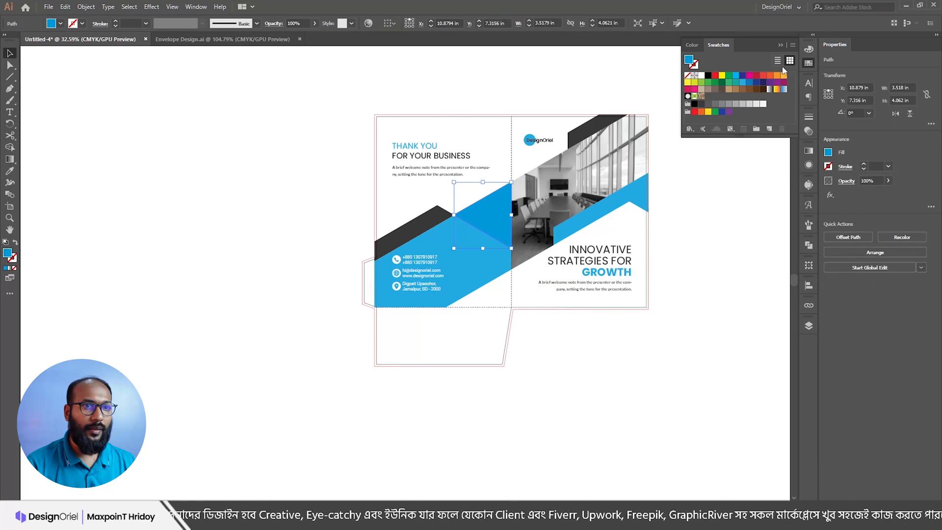
{"action": "left_click", "coordinate": [809, 50]}
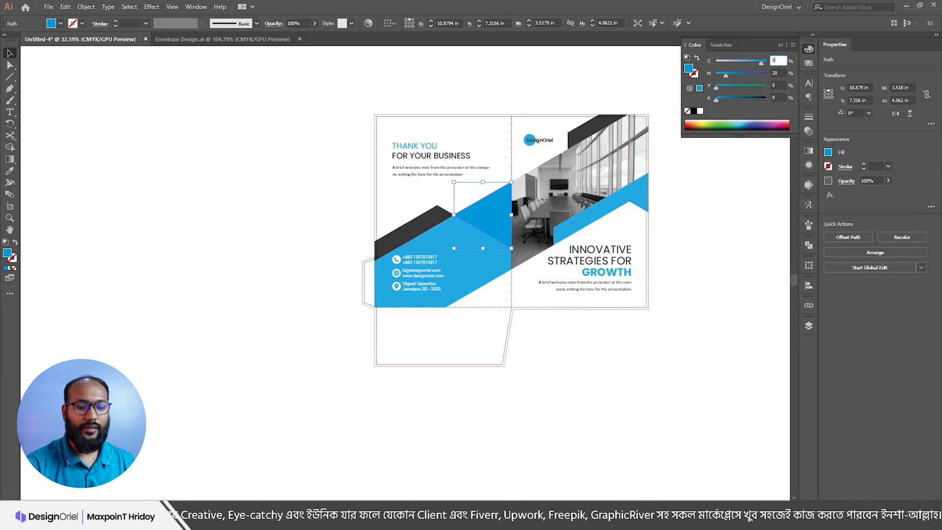
{"action": "left_click", "coordinate": [728, 186]}
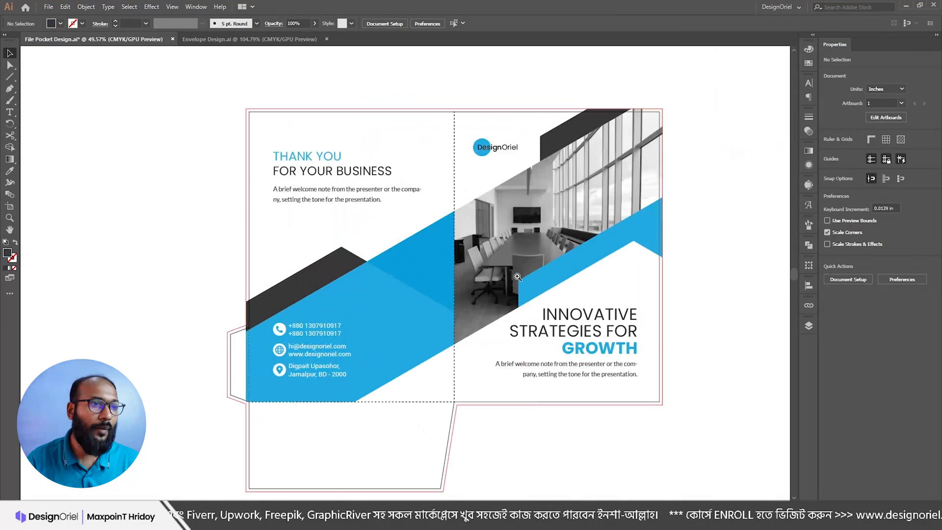
{"action": "scroll", "coordinate": [517, 277], "scroll_direction": "down", "scroll_amount": 4}
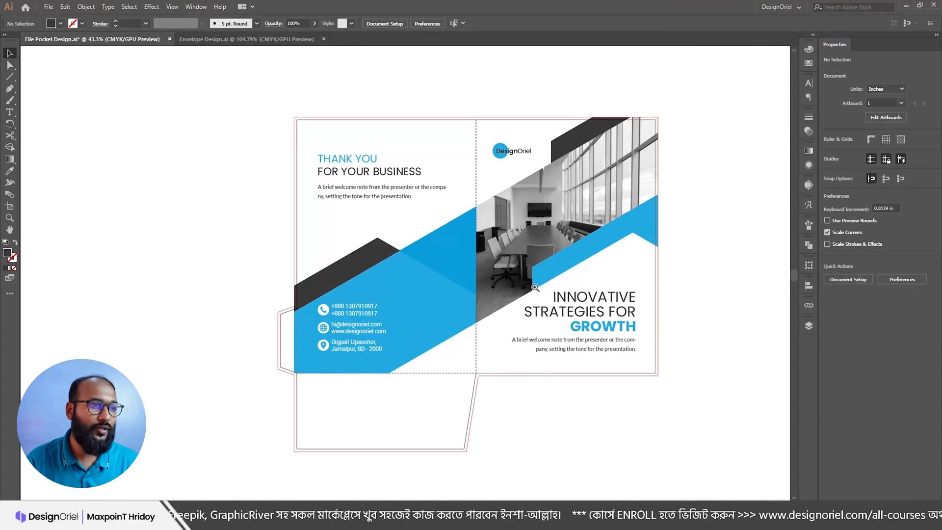
{"action": "scroll", "coordinate": [537, 304], "scroll_direction": "up", "scroll_amount": 2}
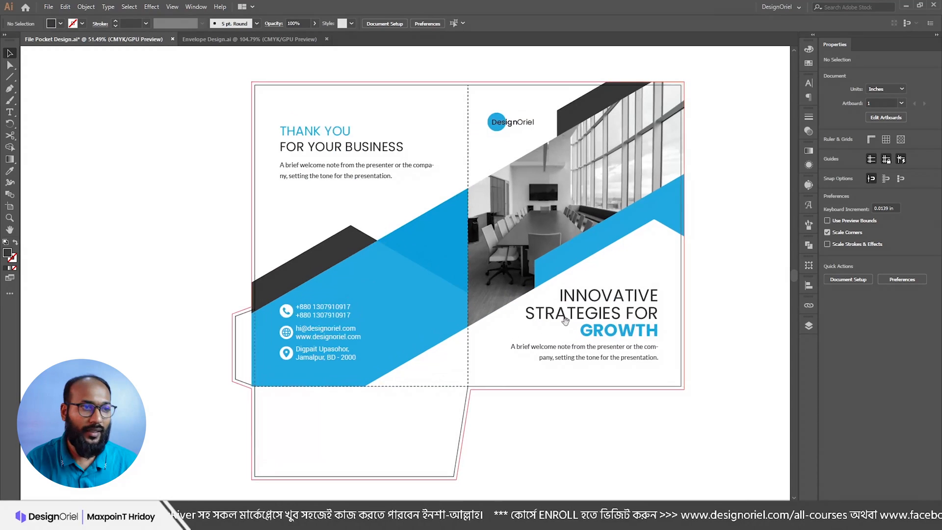
{"action": "scroll", "coordinate": [577, 316], "scroll_direction": "down", "scroll_amount": 2}
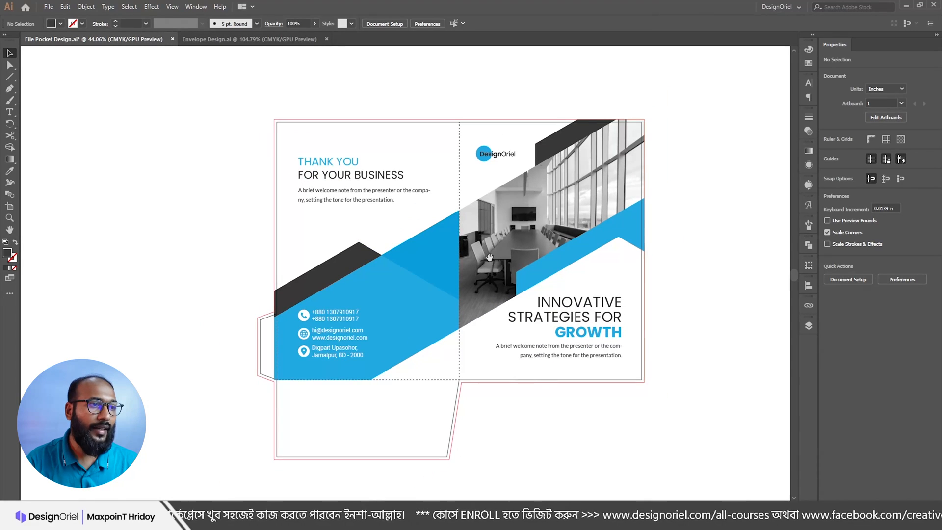
{"action": "left_click_drag", "start_coordinate": [527, 279], "coordinate": [504, 279]}
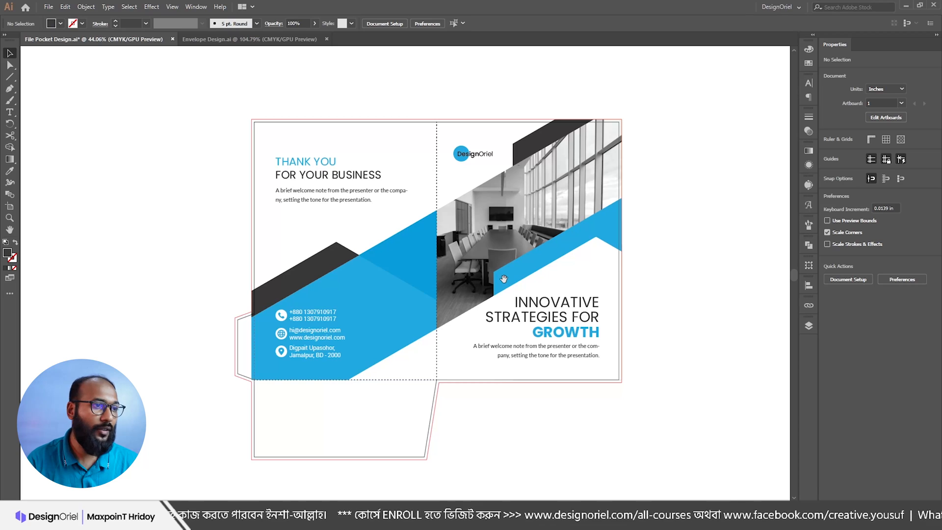
{"action": "scroll", "coordinate": [455, 281], "scroll_direction": "up", "scroll_amount": 1}
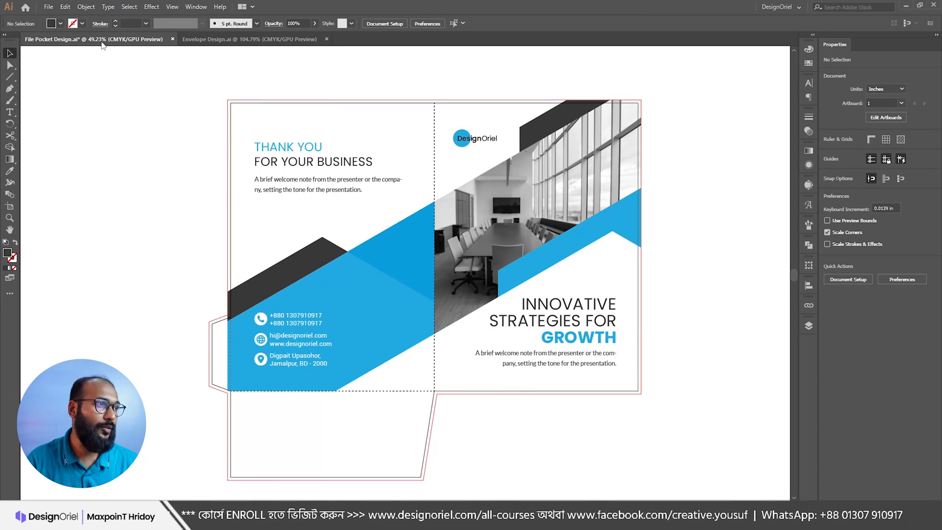
Step: Export the artboard as a JPEG named File Pocket Design into the File Folder Design folder
{"action": "left_click", "coordinate": [49, 7]}
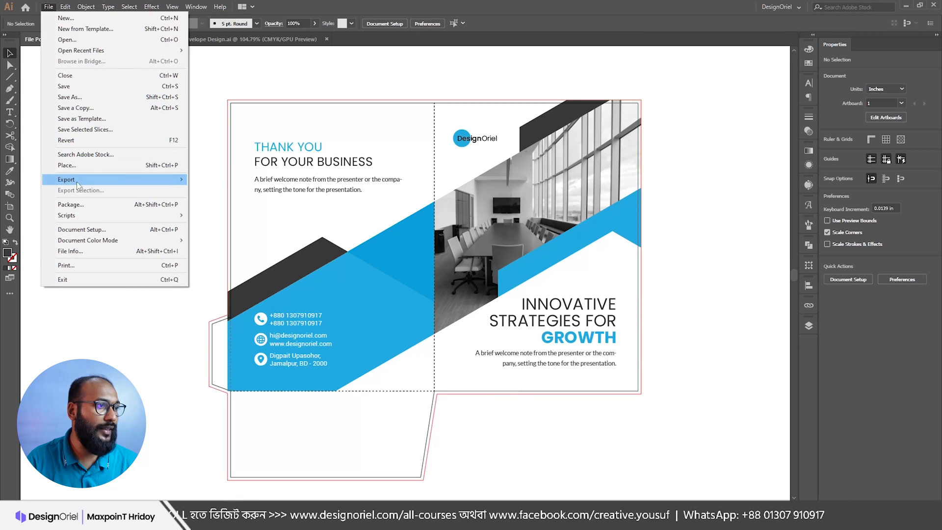
{"action": "left_click", "coordinate": [230, 190]}
{"action": "left_click", "coordinate": [90, 257]}
{"action": "left_click", "coordinate": [90, 259]}
{"action": "left_click", "coordinate": [84, 271]}
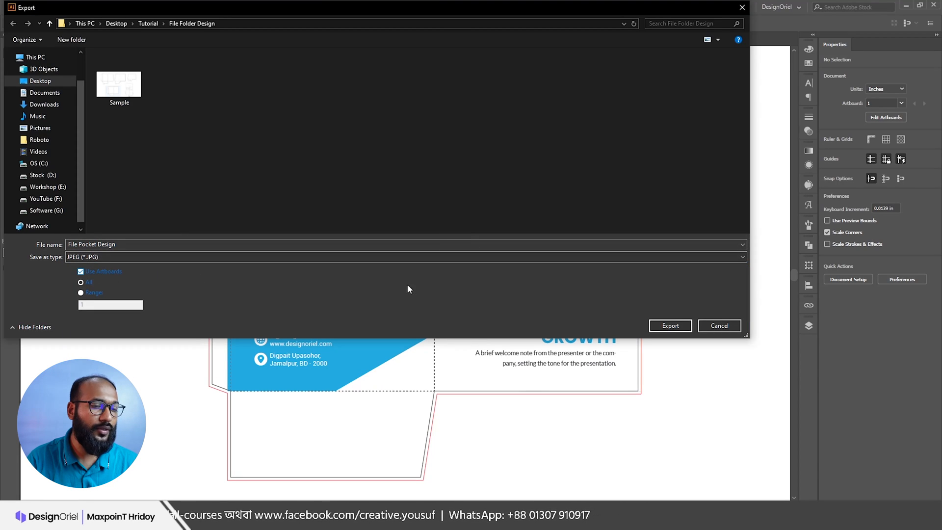
{"action": "left_click", "coordinate": [670, 325]}
{"action": "left_click", "coordinate": [93, 44]}
{"action": "left_click", "coordinate": [97, 56]}
{"action": "left_click", "coordinate": [166, 191]}
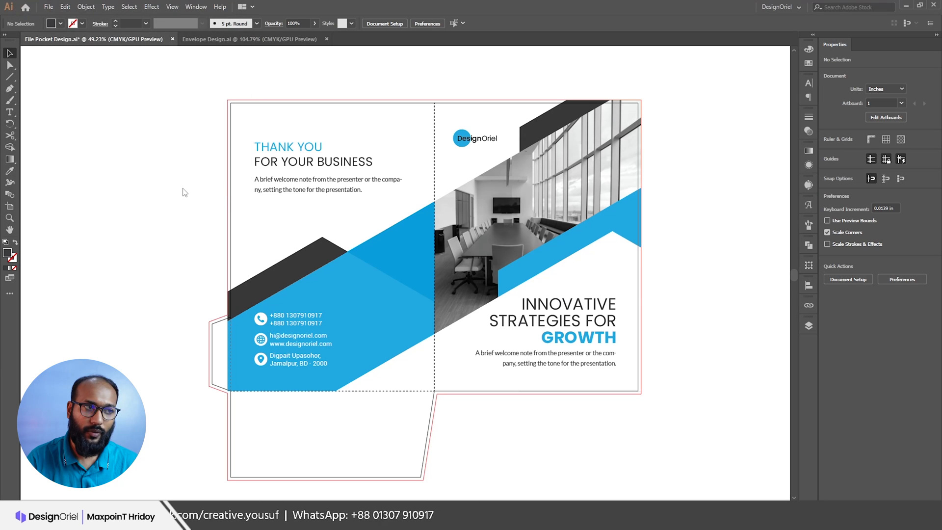
Step: Widen Artboard 1 on its right side to about 21.89 in with the Artboard tool
{"action": "left_click", "coordinate": [10, 209]}
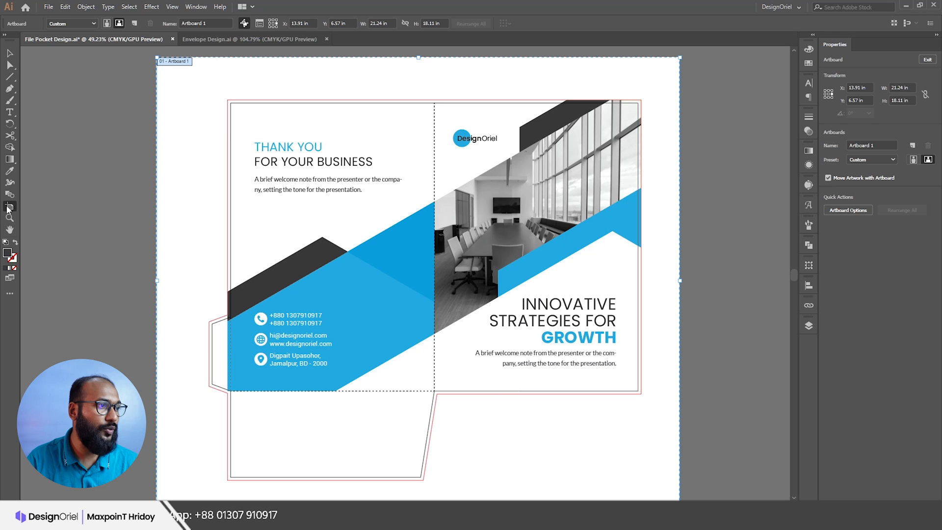
{"action": "left_click_drag", "start_coordinate": [369, 201], "coordinate": [285, 209]}
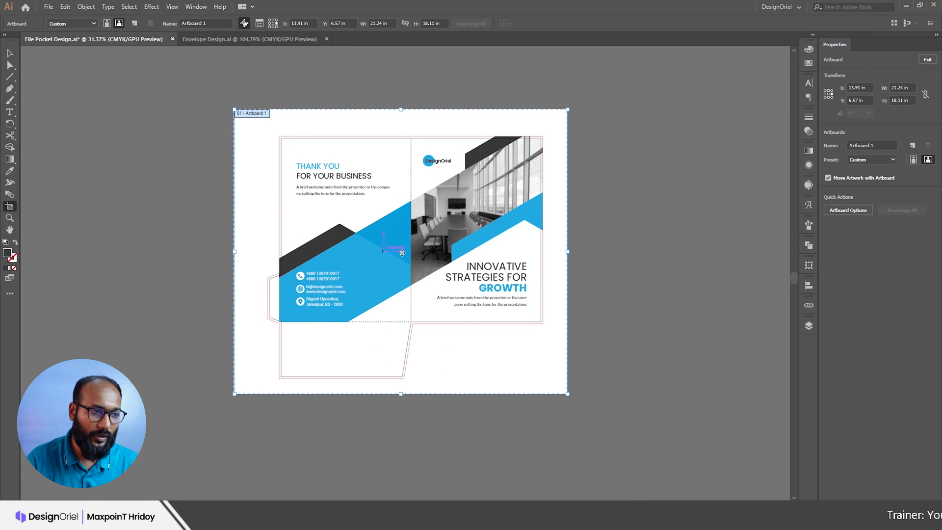
{"action": "left_click_drag", "start_coordinate": [567, 251], "coordinate": [578, 251]}
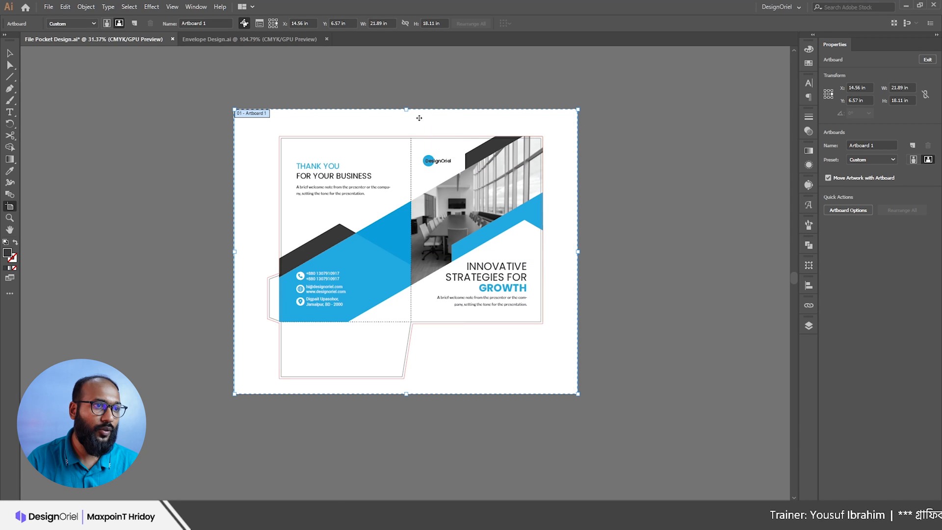
{"action": "left_click", "coordinate": [9, 53]}
Step: Switch to File Explorer, inspect the exported File Pocket Design-01 image in an enlarged preview, and return to Illustrator
{"action": "left_click", "coordinate": [95, 518]}
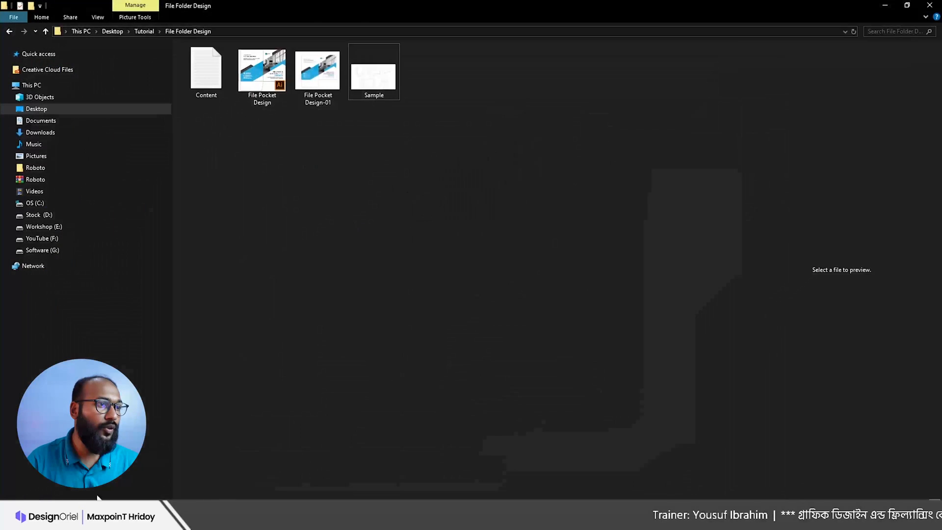
{"action": "left_click", "coordinate": [340, 81]}
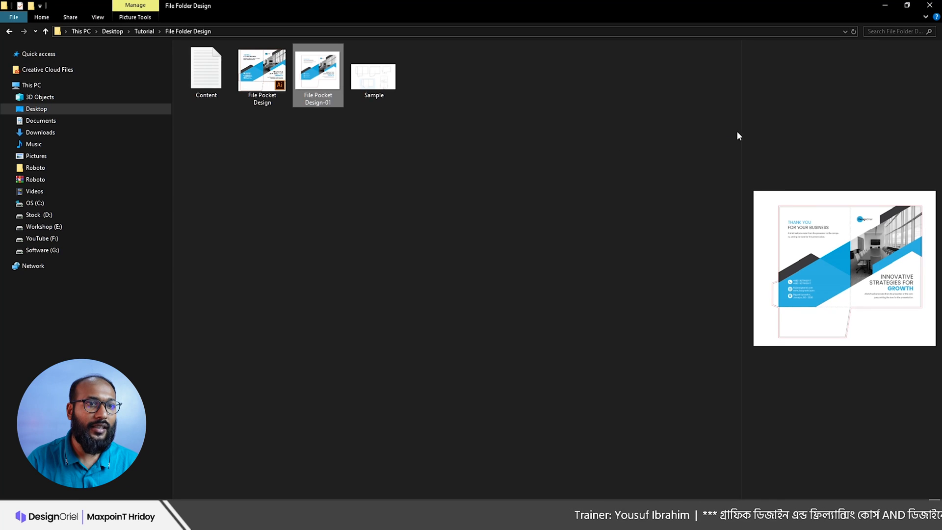
{"action": "left_click_drag", "start_coordinate": [740, 133], "coordinate": [622, 135]}
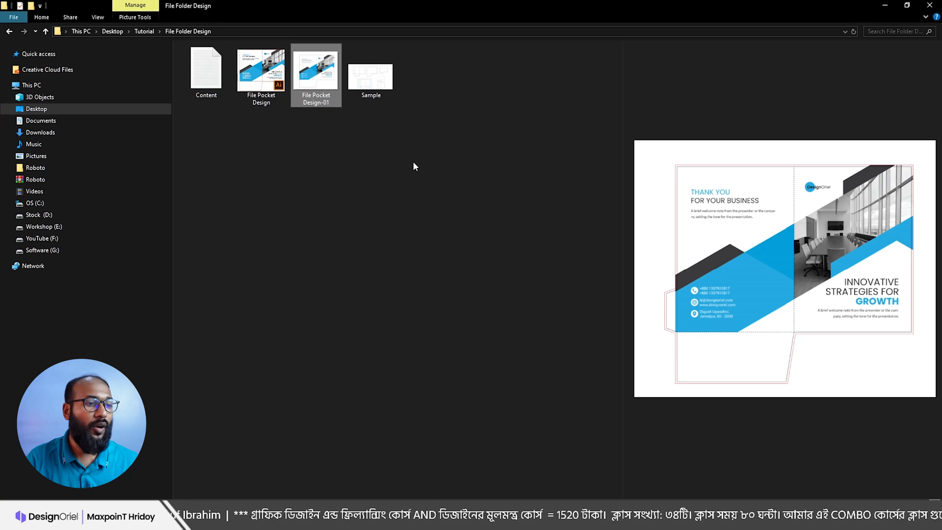
{"action": "left_click", "coordinate": [420, 520]}
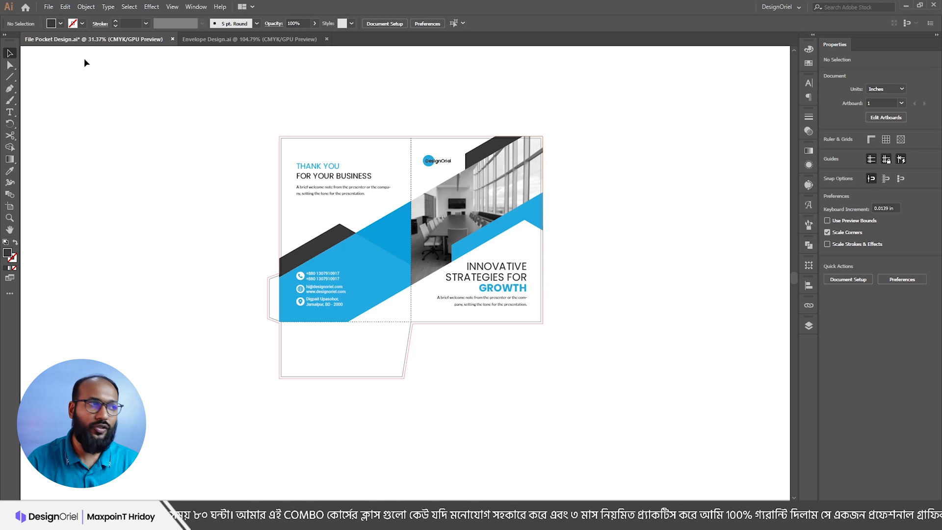
Step: Save the folder design as an Adobe PDF named File Pocket Design in the File Folder Design folder
{"action": "left_click", "coordinate": [49, 6]}
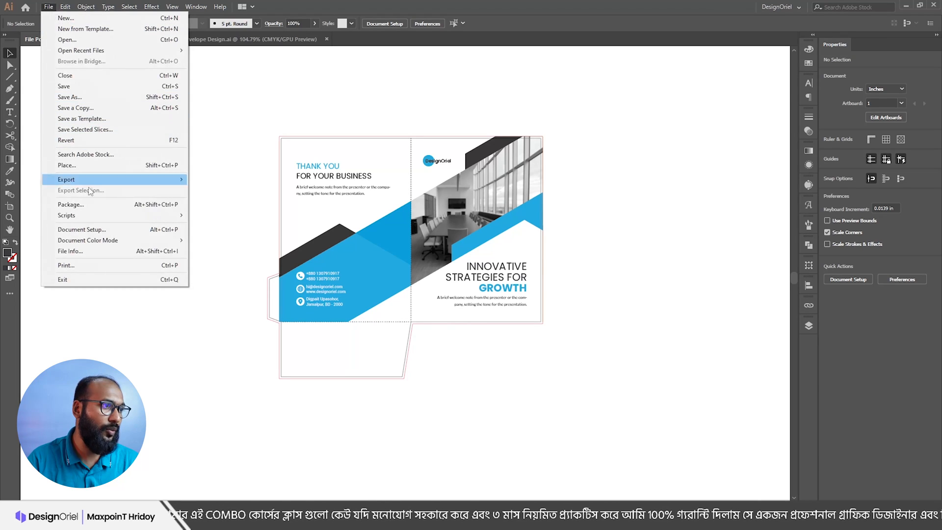
{"action": "left_click", "coordinate": [69, 96]}
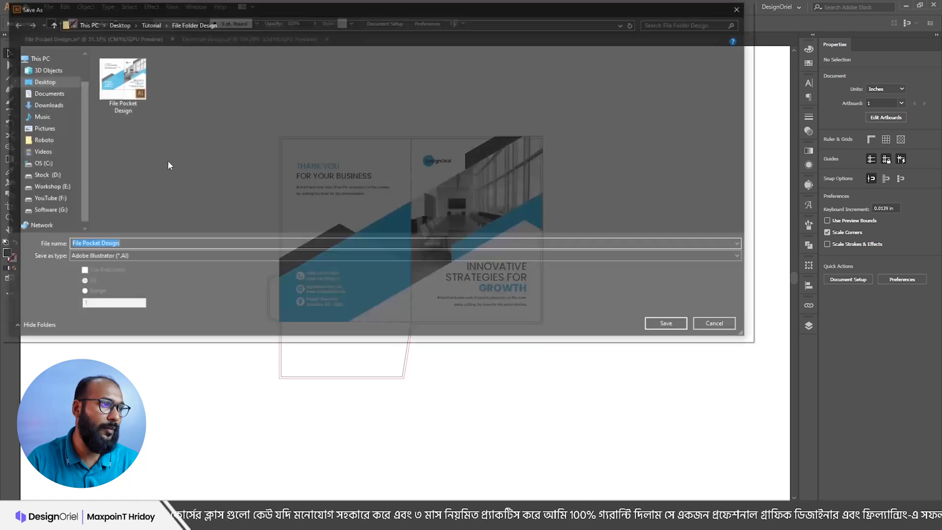
{"action": "left_click", "coordinate": [119, 256]}
{"action": "left_click", "coordinate": [112, 272]}
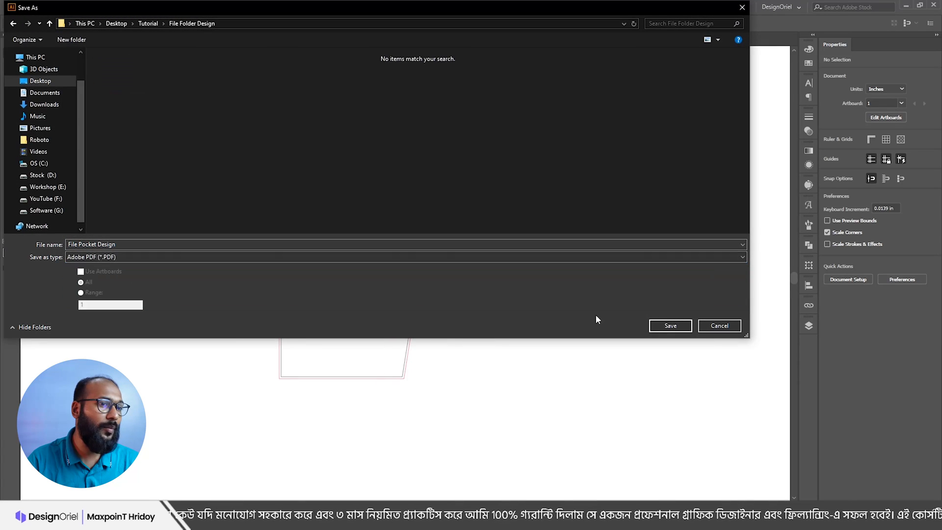
{"action": "left_click", "coordinate": [670, 325]}
{"action": "left_click", "coordinate": [248, 277]}
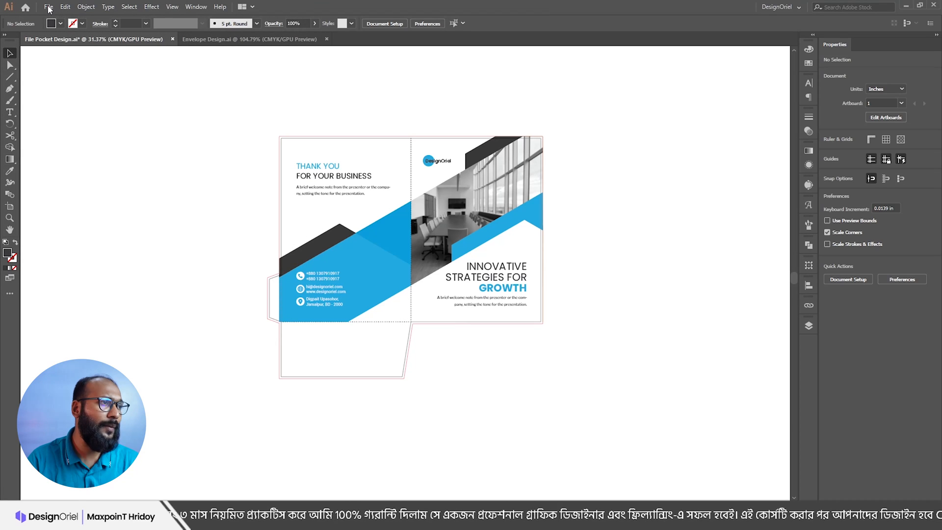
Step: Start saving the document in Adobe Illustrator format and decline replacing the existing File Pocket Design file
{"action": "left_click", "coordinate": [48, 7]}
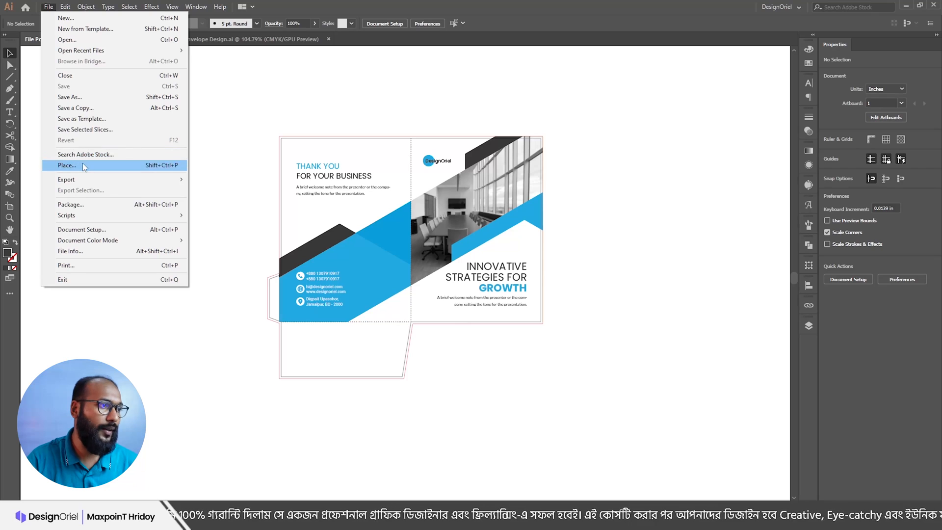
{"action": "left_click", "coordinate": [83, 100]}
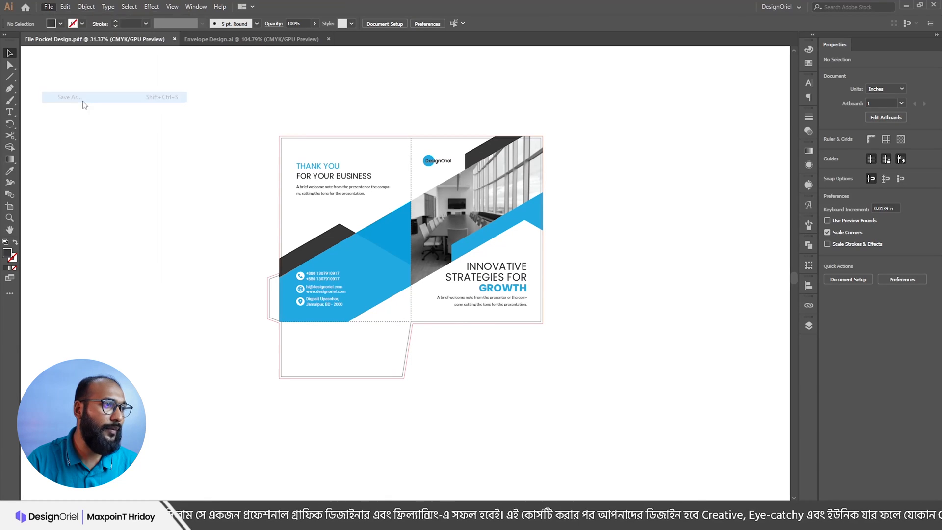
{"action": "left_click", "coordinate": [114, 257]}
{"action": "left_click", "coordinate": [114, 257]}
{"action": "left_click", "coordinate": [114, 257]}
{"action": "left_click", "coordinate": [98, 266]}
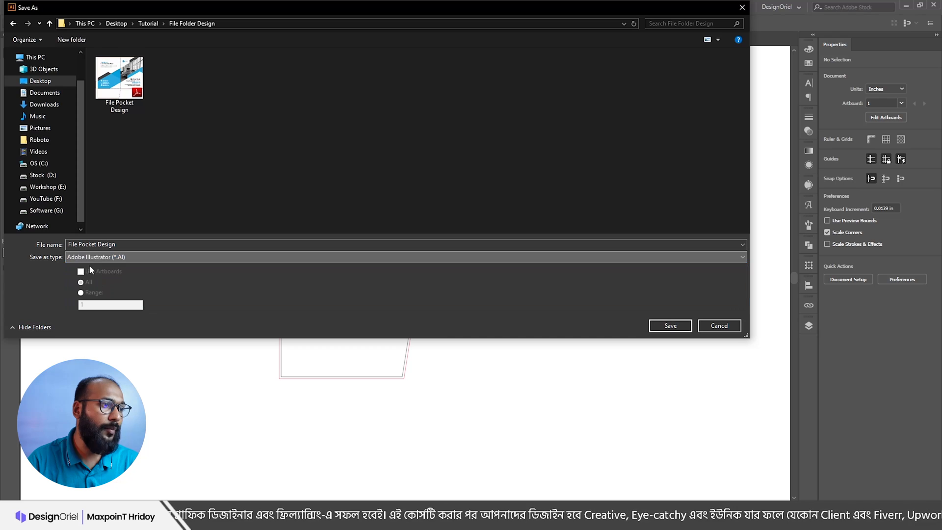
{"action": "left_click", "coordinate": [670, 326]}
{"action": "left_click", "coordinate": [546, 297]}
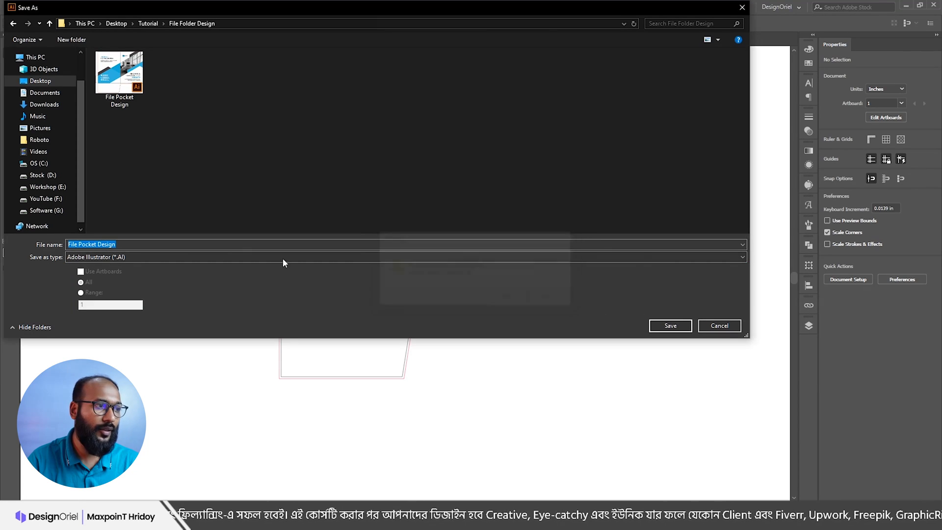
Step: Save the Illustrator file as File Pocket Design-1 with the version set to Illustrator CS
{"action": "left_click", "coordinate": [136, 243]}
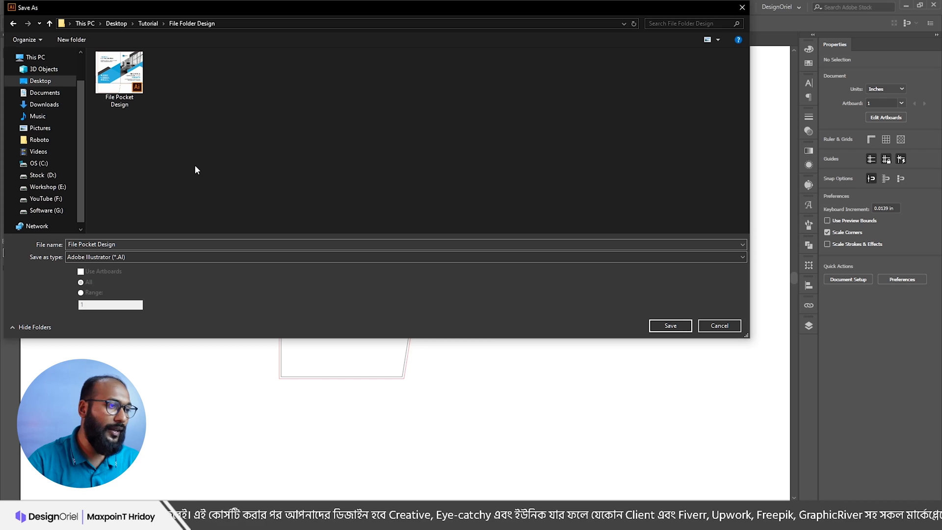
{"action": "type", "text": "-1"}
{"action": "left_click", "coordinate": [667, 326]}
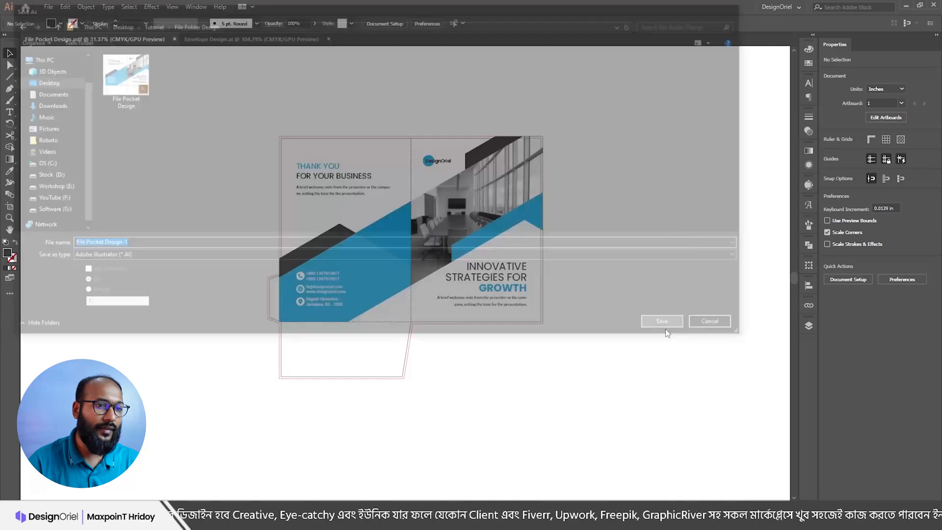
{"action": "left_click", "coordinate": [72, 31]}
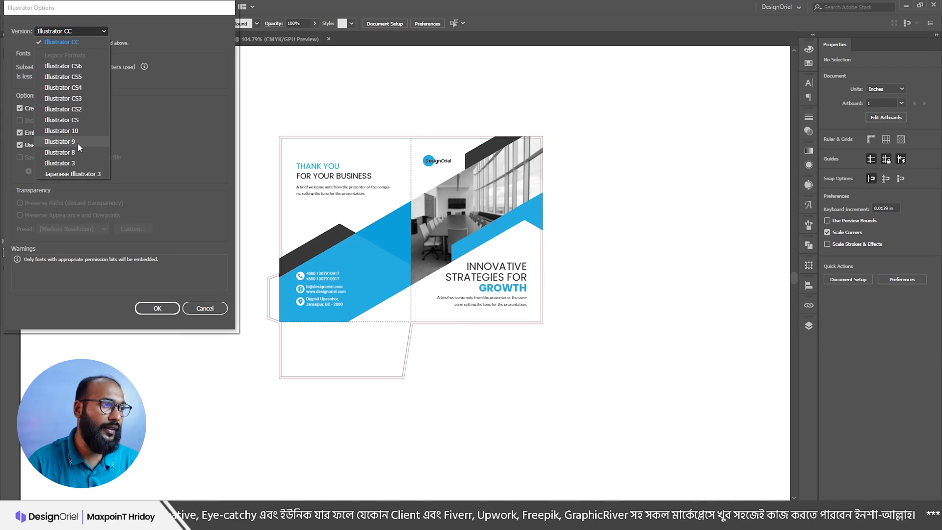
{"action": "left_click", "coordinate": [74, 120]}
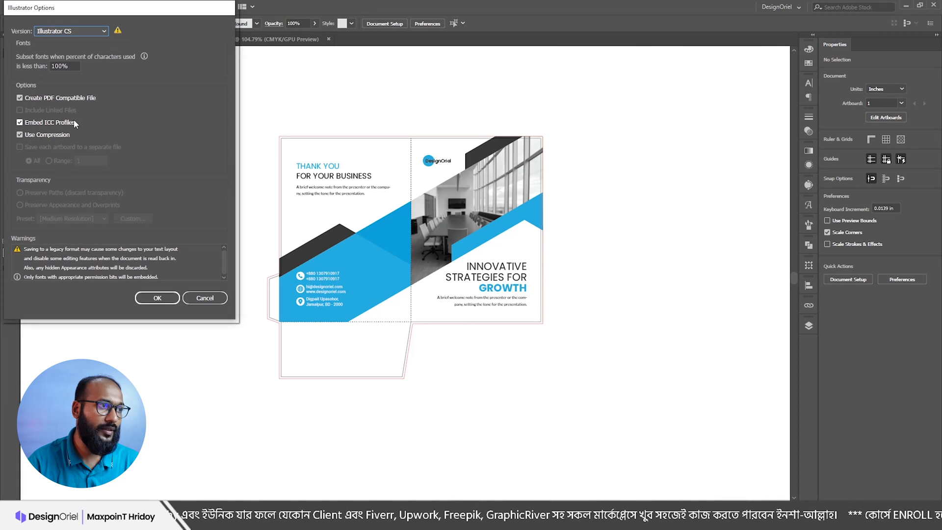
{"action": "left_click", "coordinate": [156, 298]}
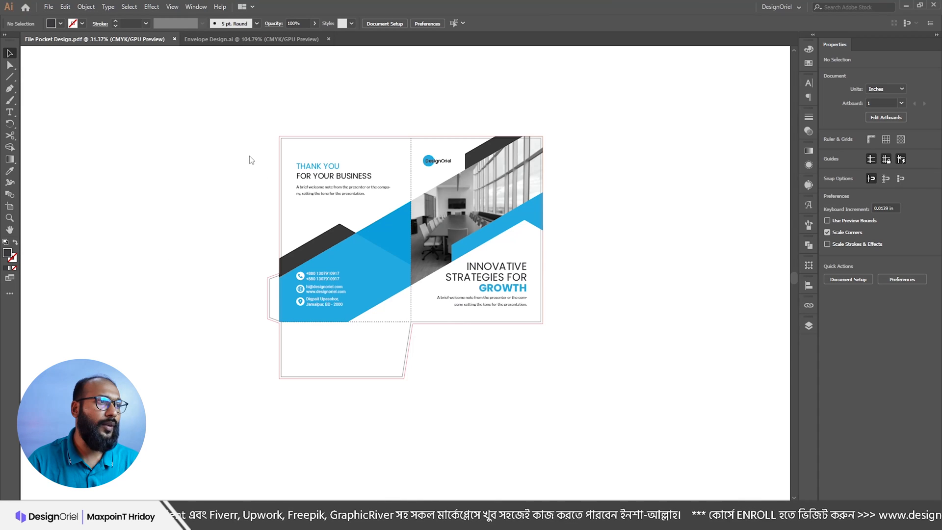
Step: Select all the folder artwork and convert its text to outlines
{"action": "left_click_drag", "start_coordinate": [185, 87], "coordinate": [619, 379]}
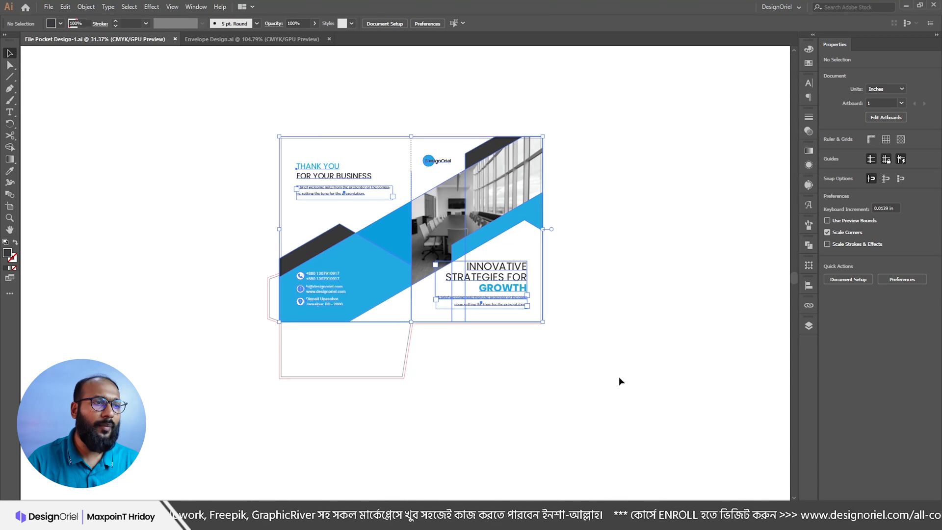
{"action": "left_click", "coordinate": [206, 116]}
{"action": "left_click_drag", "start_coordinate": [180, 95], "coordinate": [634, 401]}
{"action": "scroll", "coordinate": [427, 275], "scroll_direction": "up", "scroll_amount": 1}
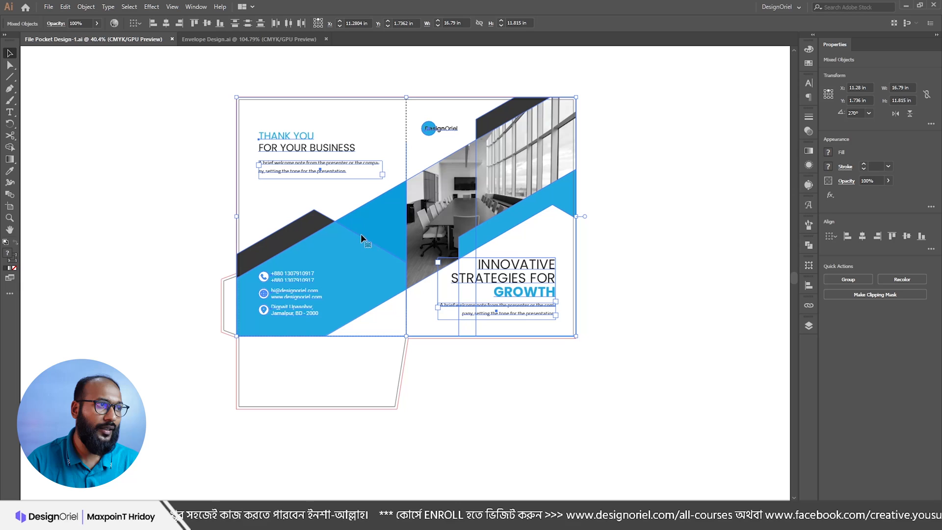
{"action": "left_click_drag", "start_coordinate": [184, 72], "coordinate": [668, 409]}
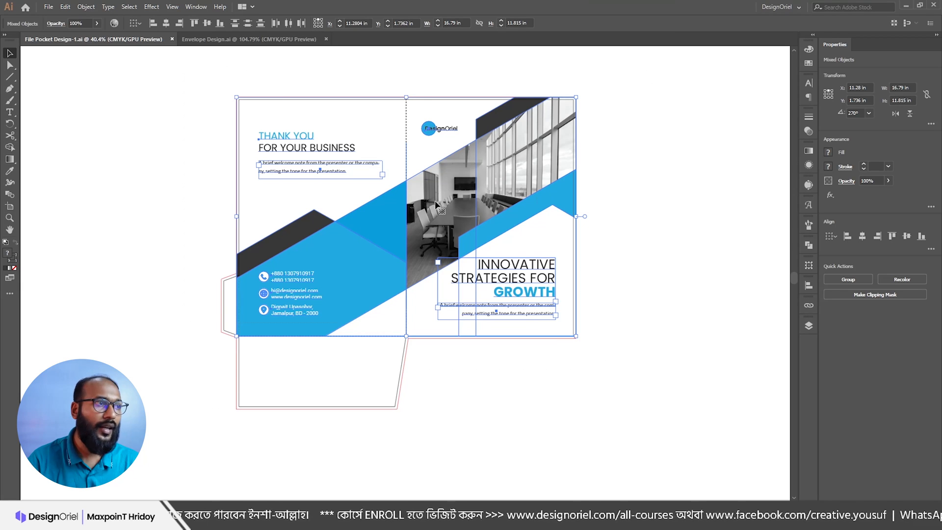
{"action": "left_click", "coordinate": [107, 7]}
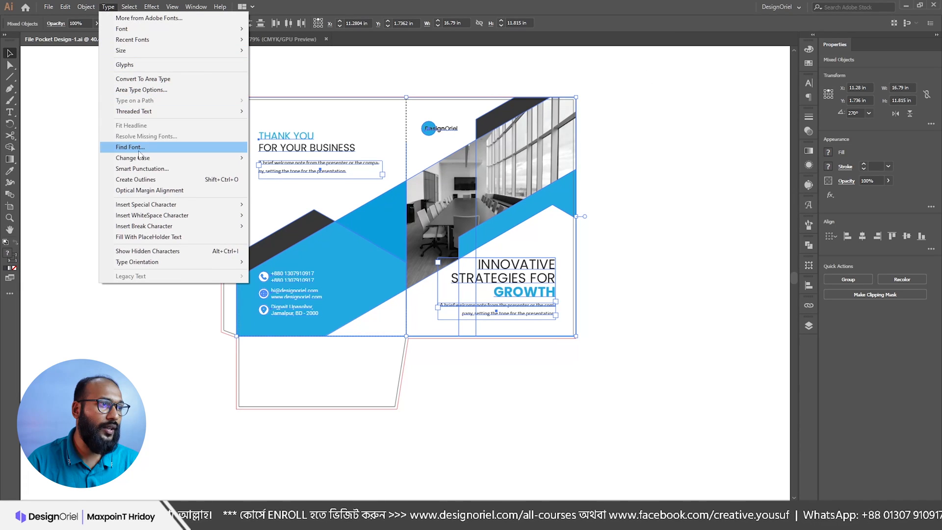
{"action": "left_click", "coordinate": [143, 179]}
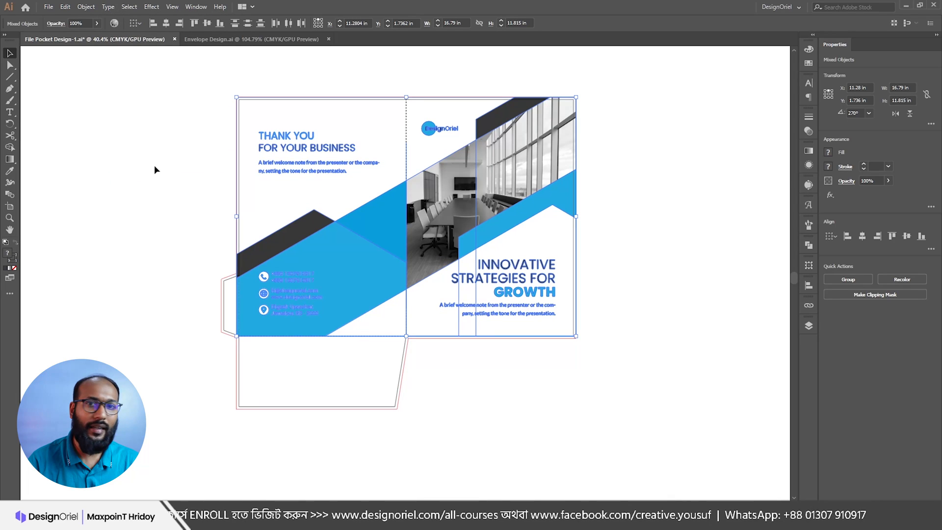
Step: Start saving the outlined document under a new name in Adobe Illustrator format, removing the trailing 1 from the file name
{"action": "left_click", "coordinate": [49, 6]}
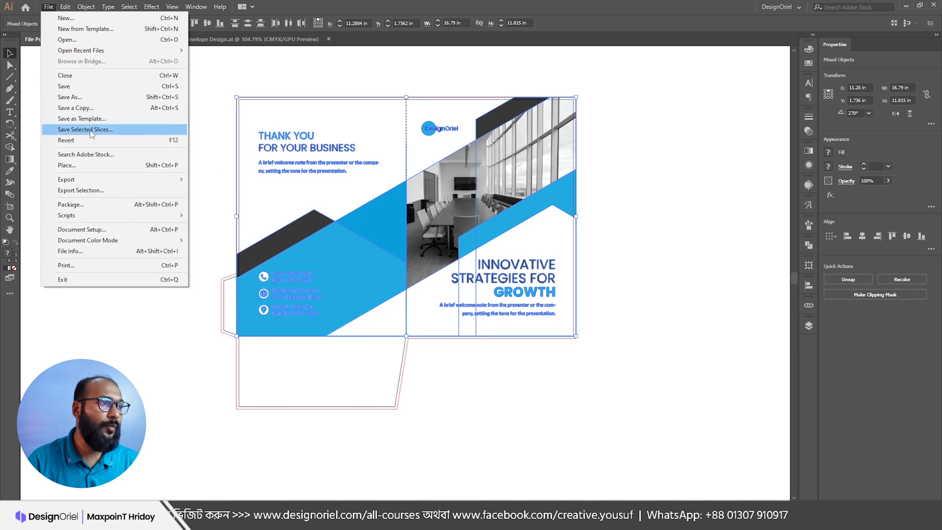
{"action": "left_click", "coordinate": [84, 109]}
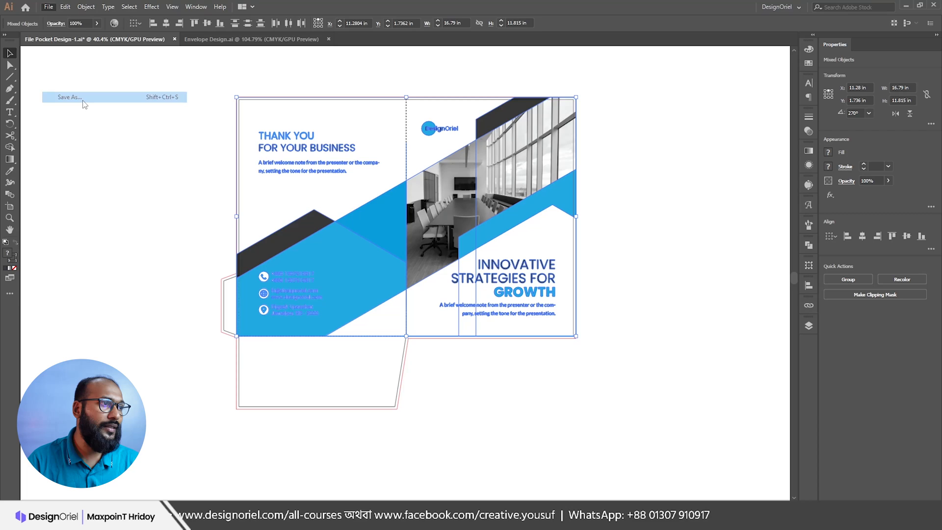
{"action": "left_click", "coordinate": [137, 245]}
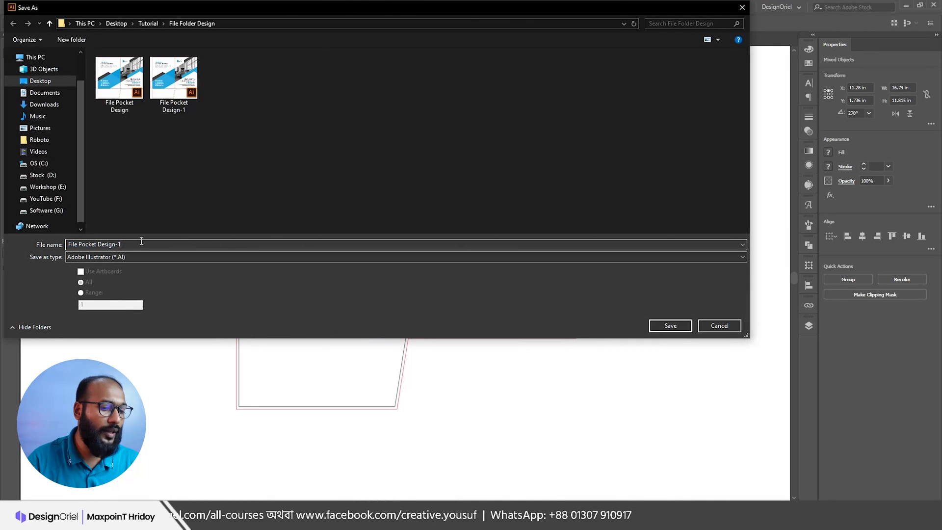
{"action": "key", "text": "BackSpace"}
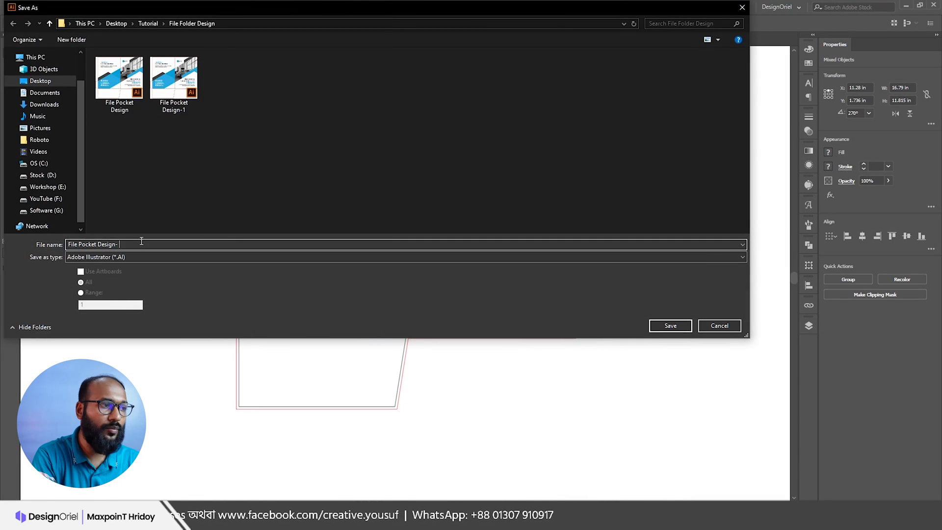